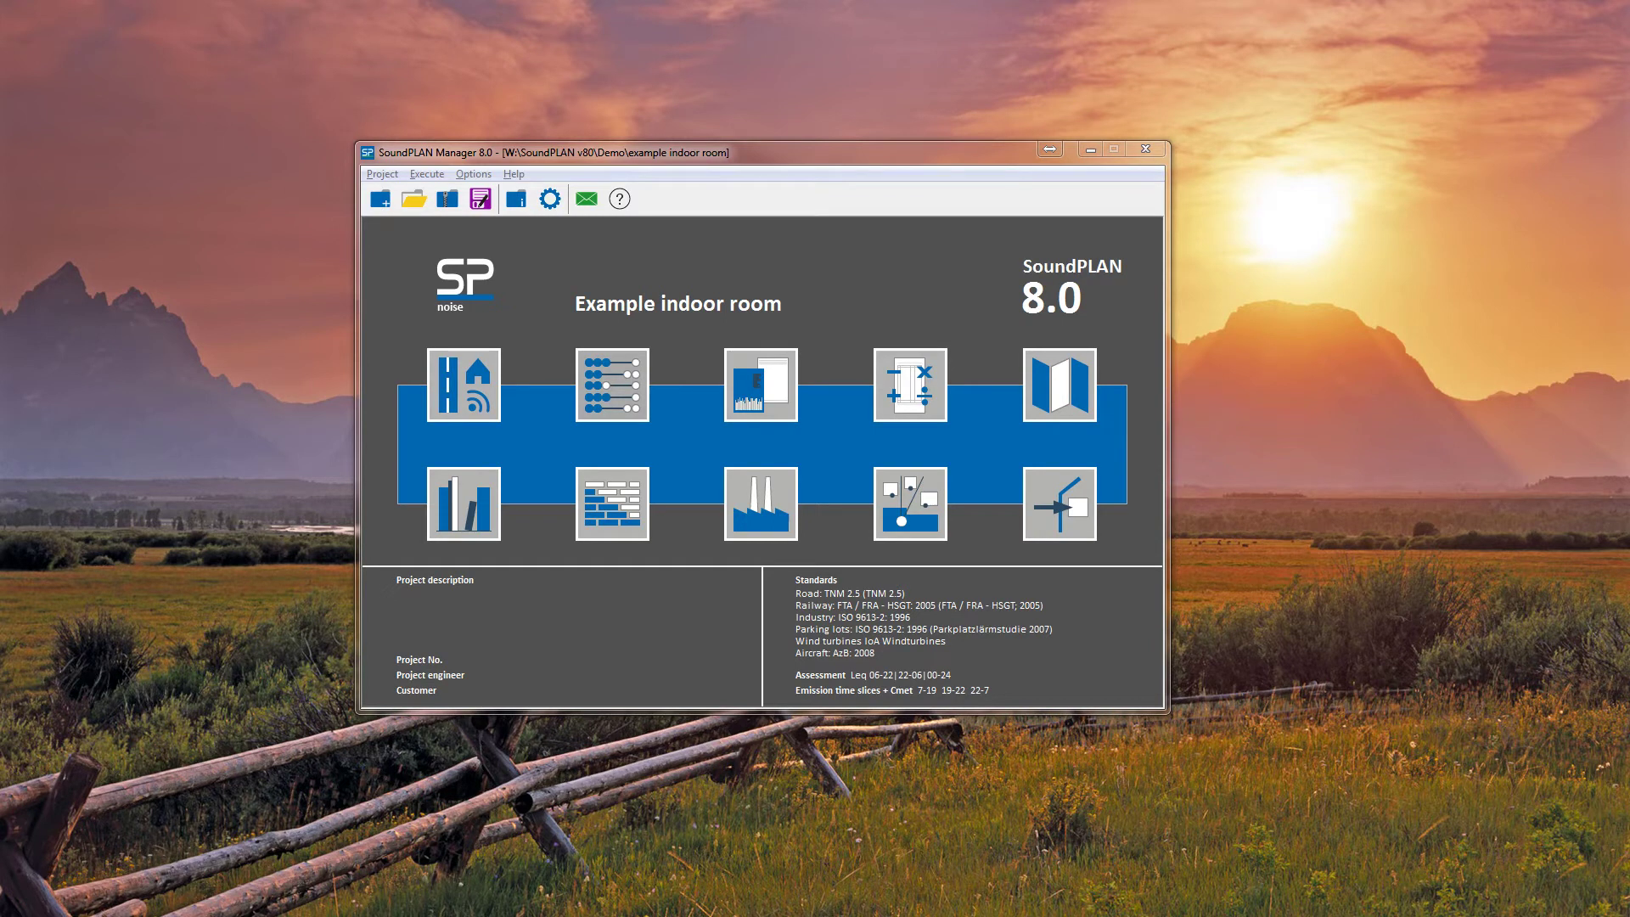
# Select situation 002 Test Input for Indoor Model in the Geo-Database and expand its geo-files.
pyautogui.click(482, 387)
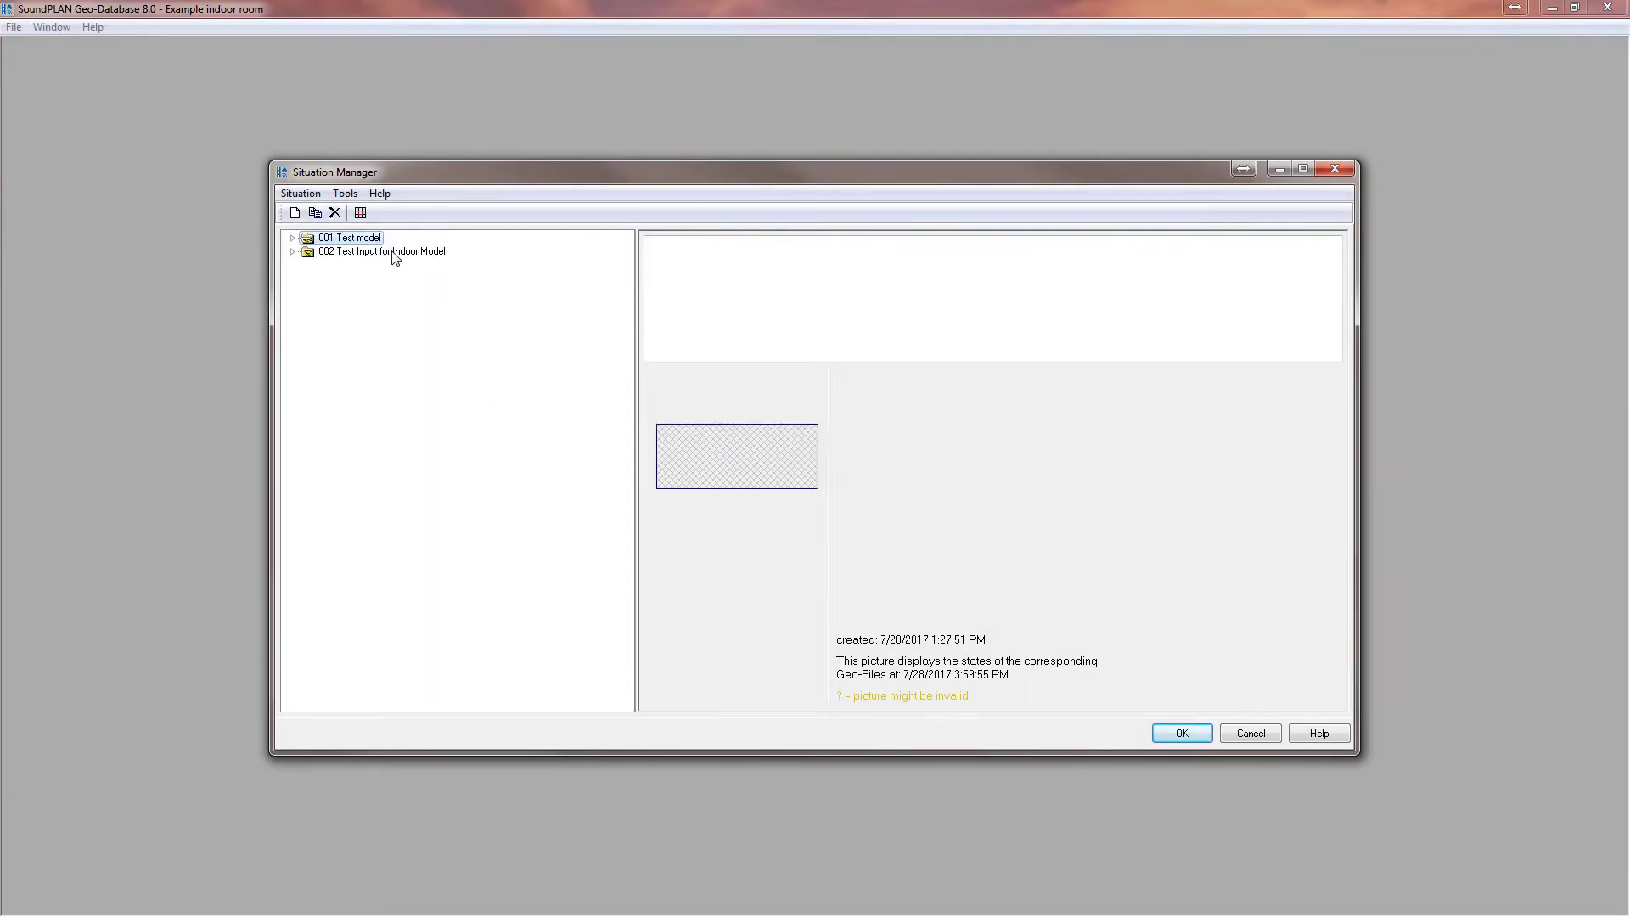
pyautogui.click(394, 254)
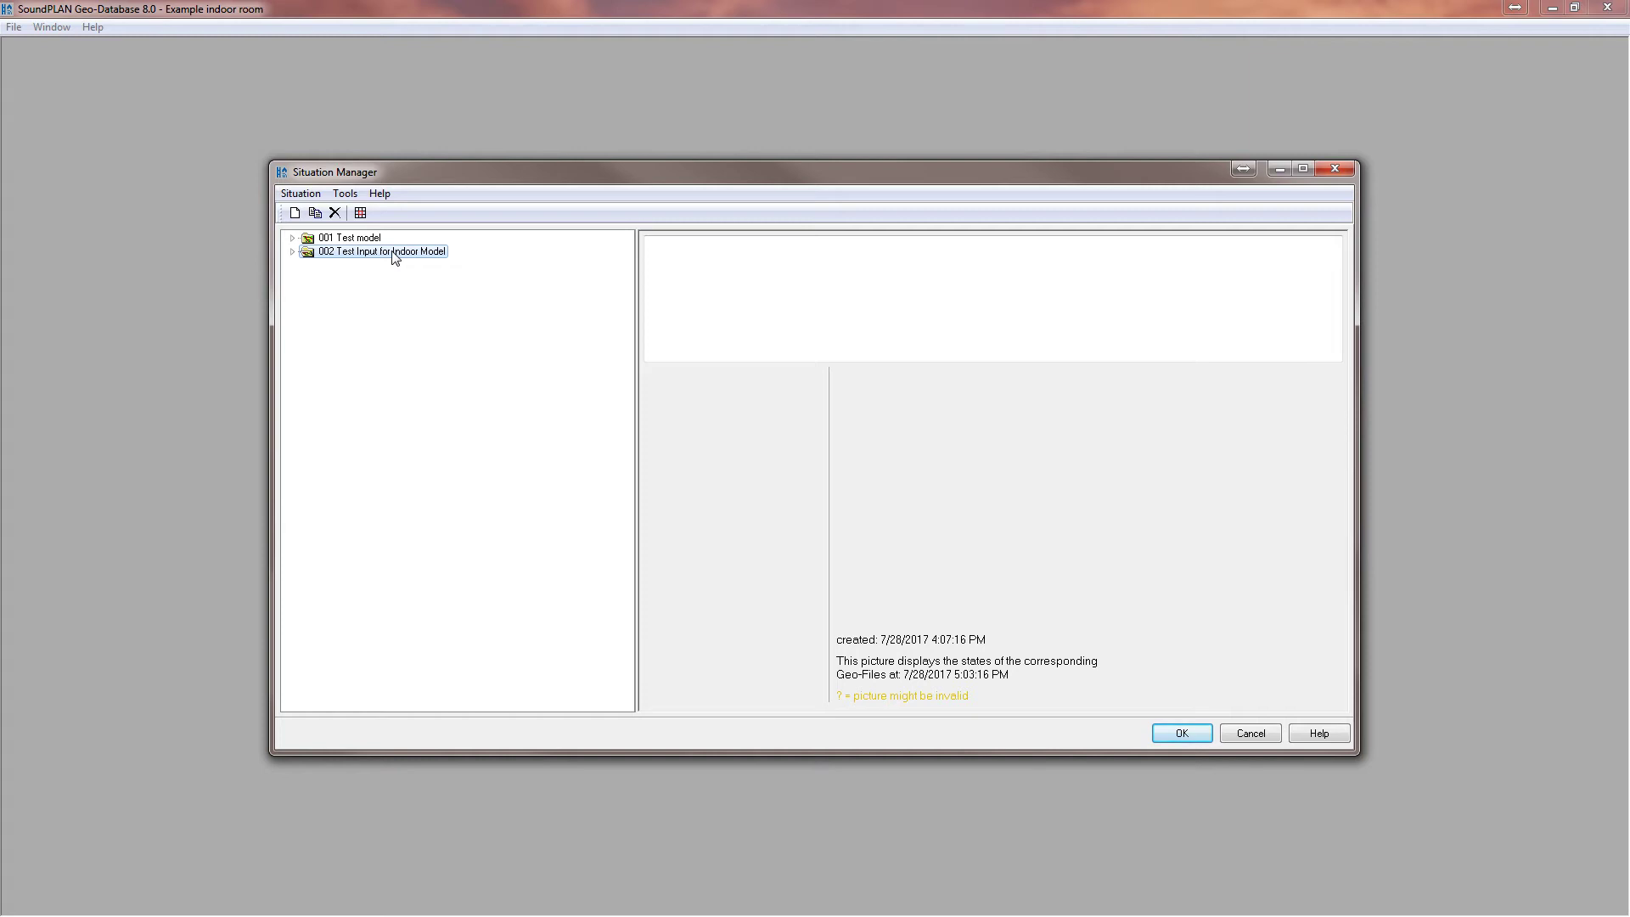
pyautogui.click(295, 254)
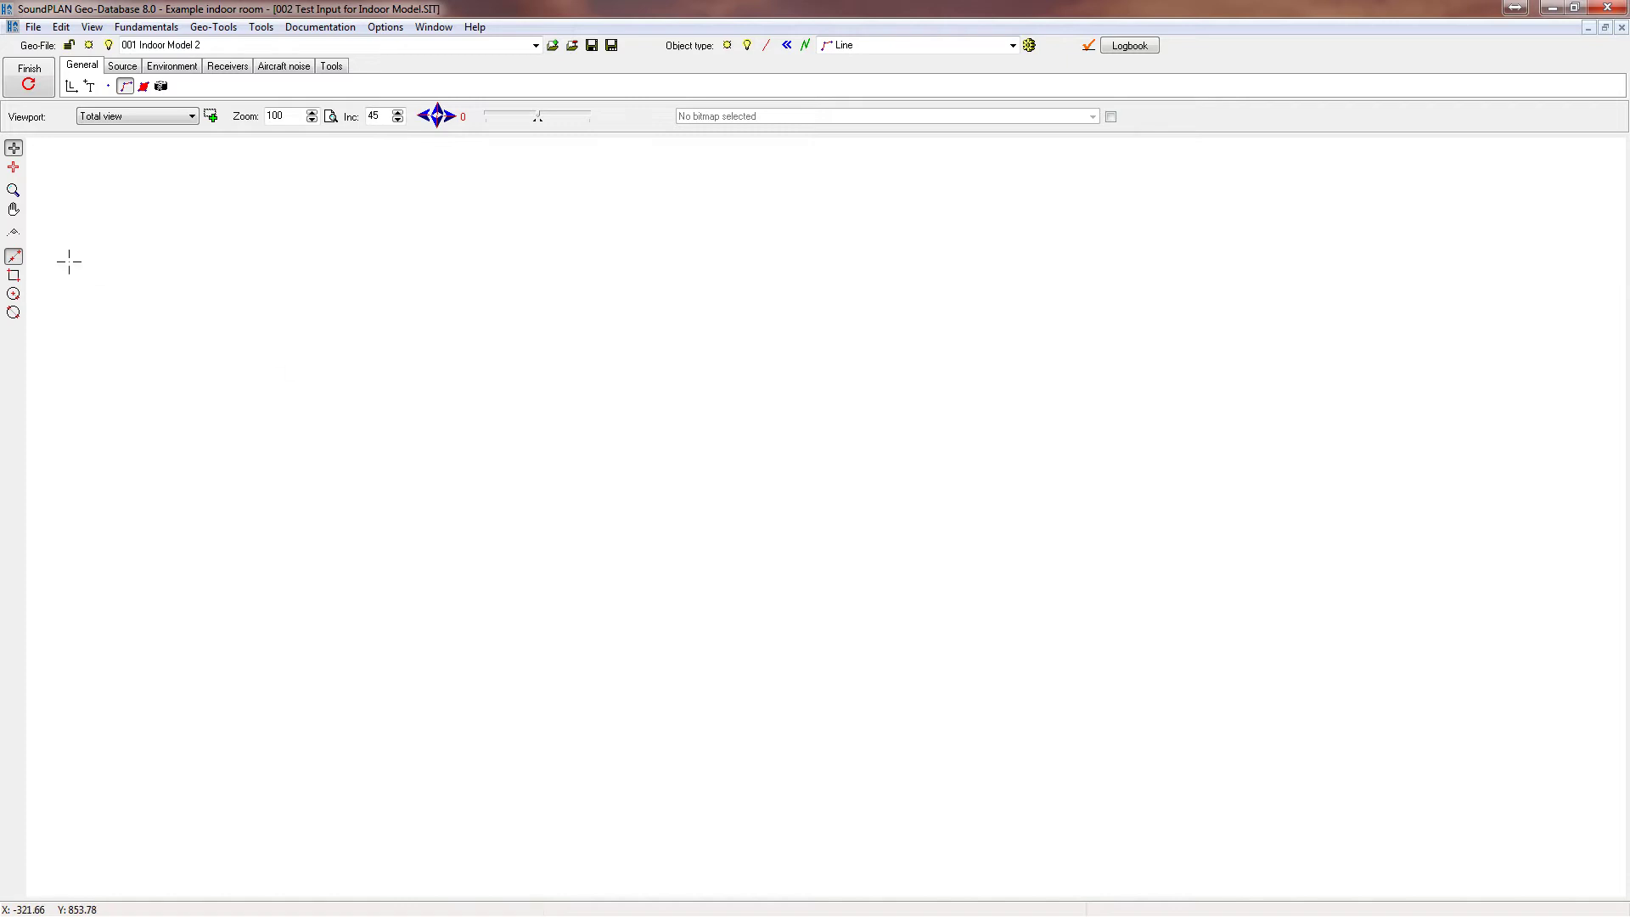
# Draw a rectangular industrial building 50 m long and 20 m wide.
pyautogui.click(13, 275)
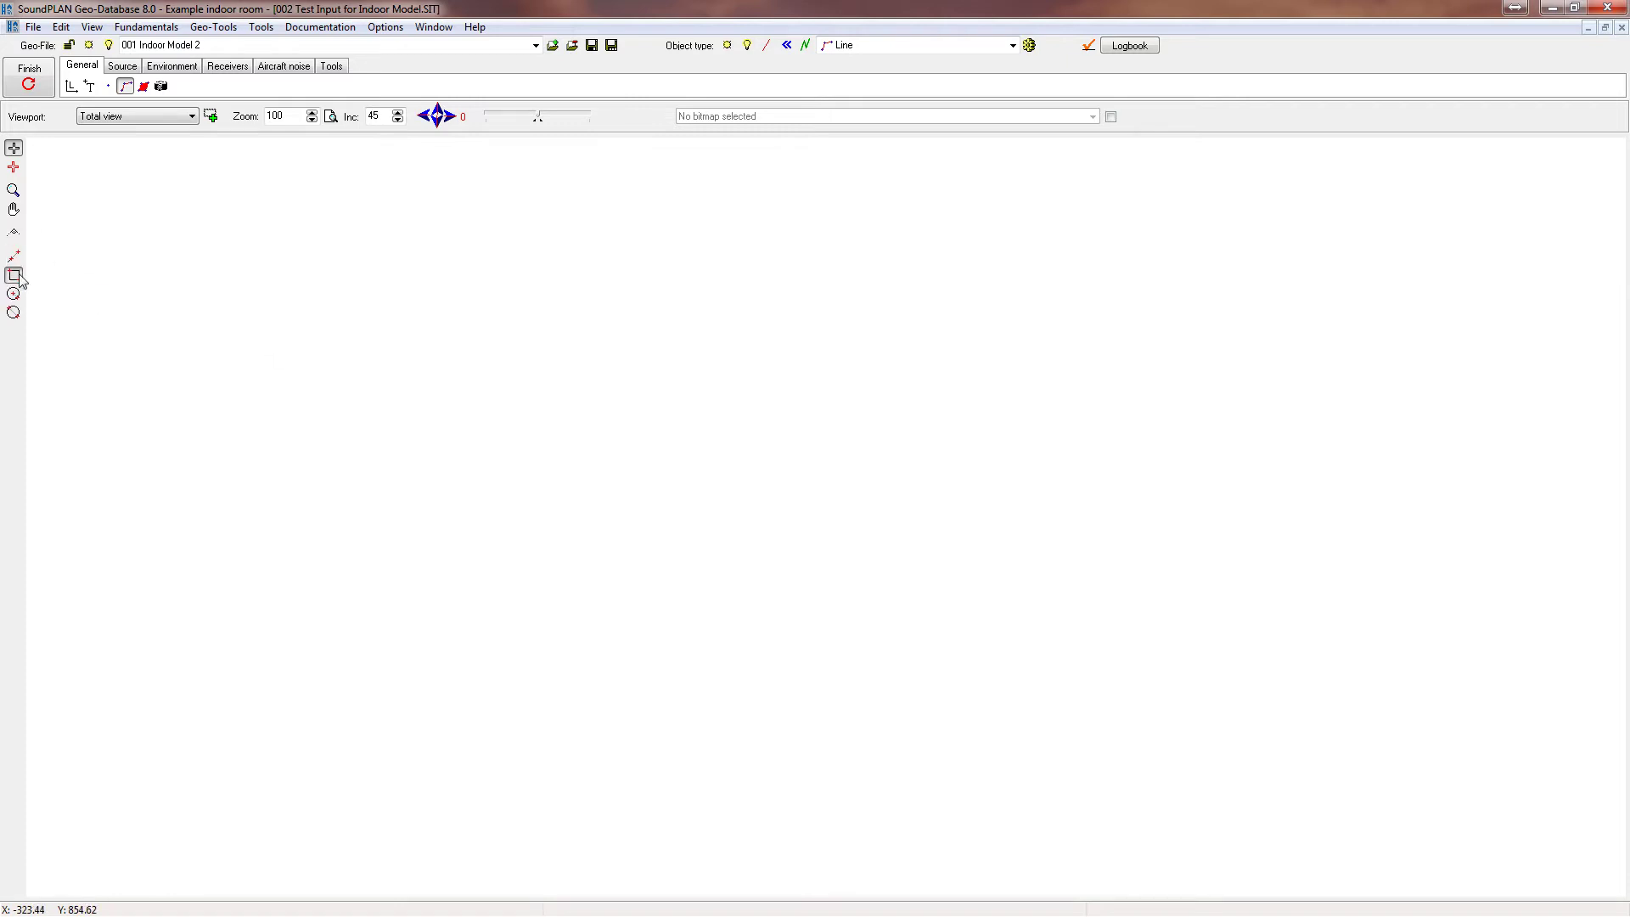
pyautogui.click(123, 66)
pyautogui.click(143, 85)
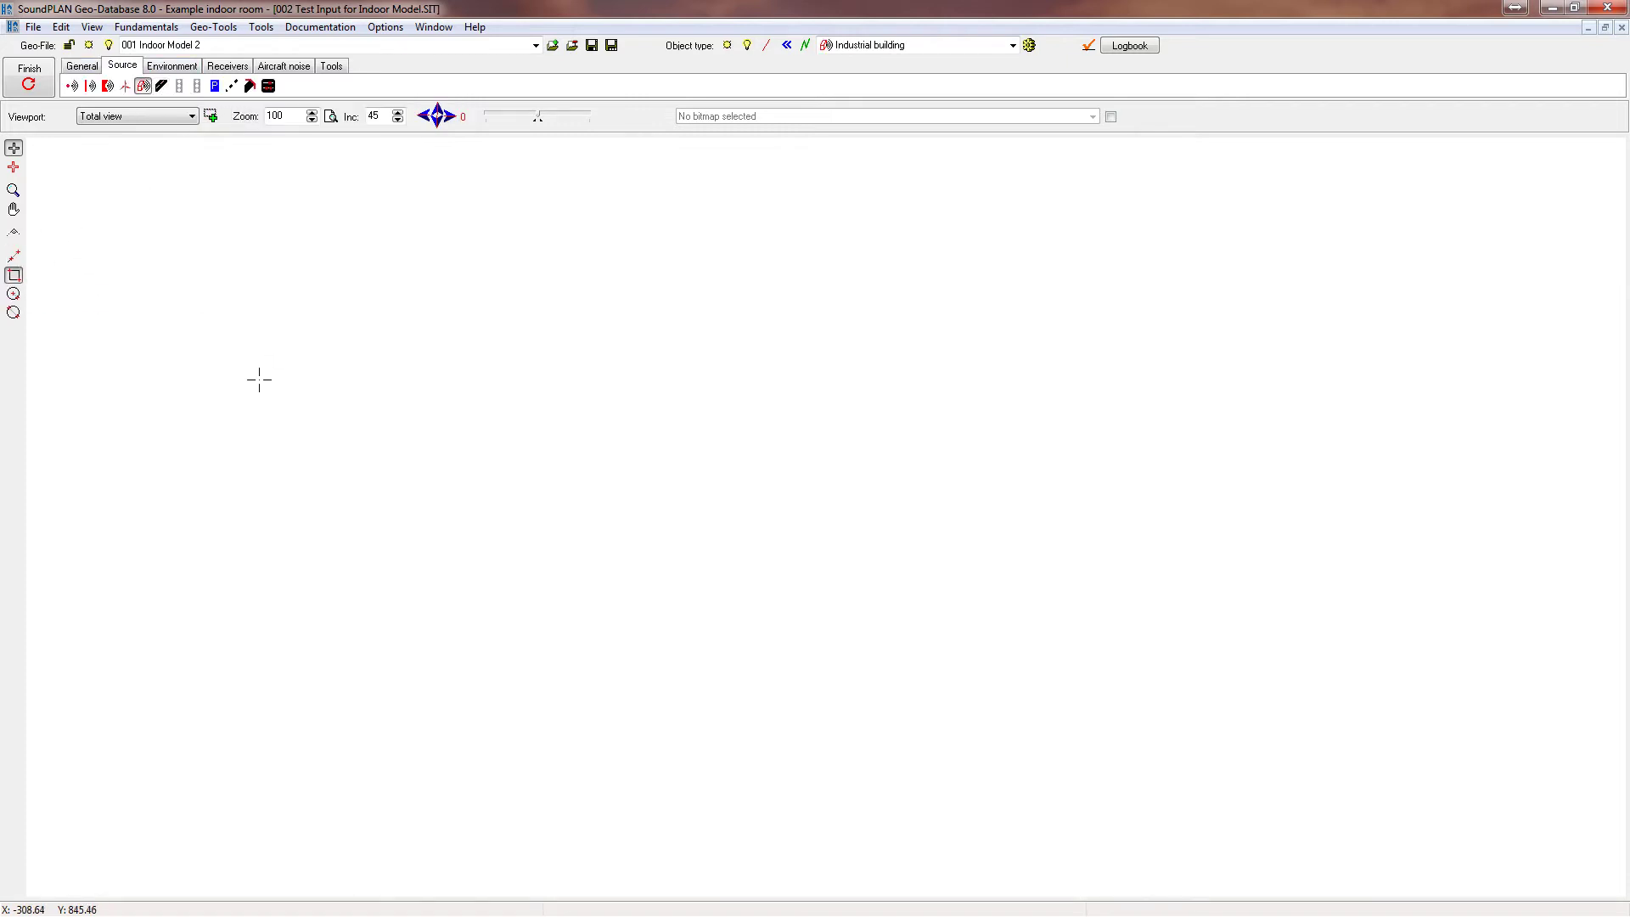
pyautogui.click(310, 303)
pyautogui.click(816, 506)
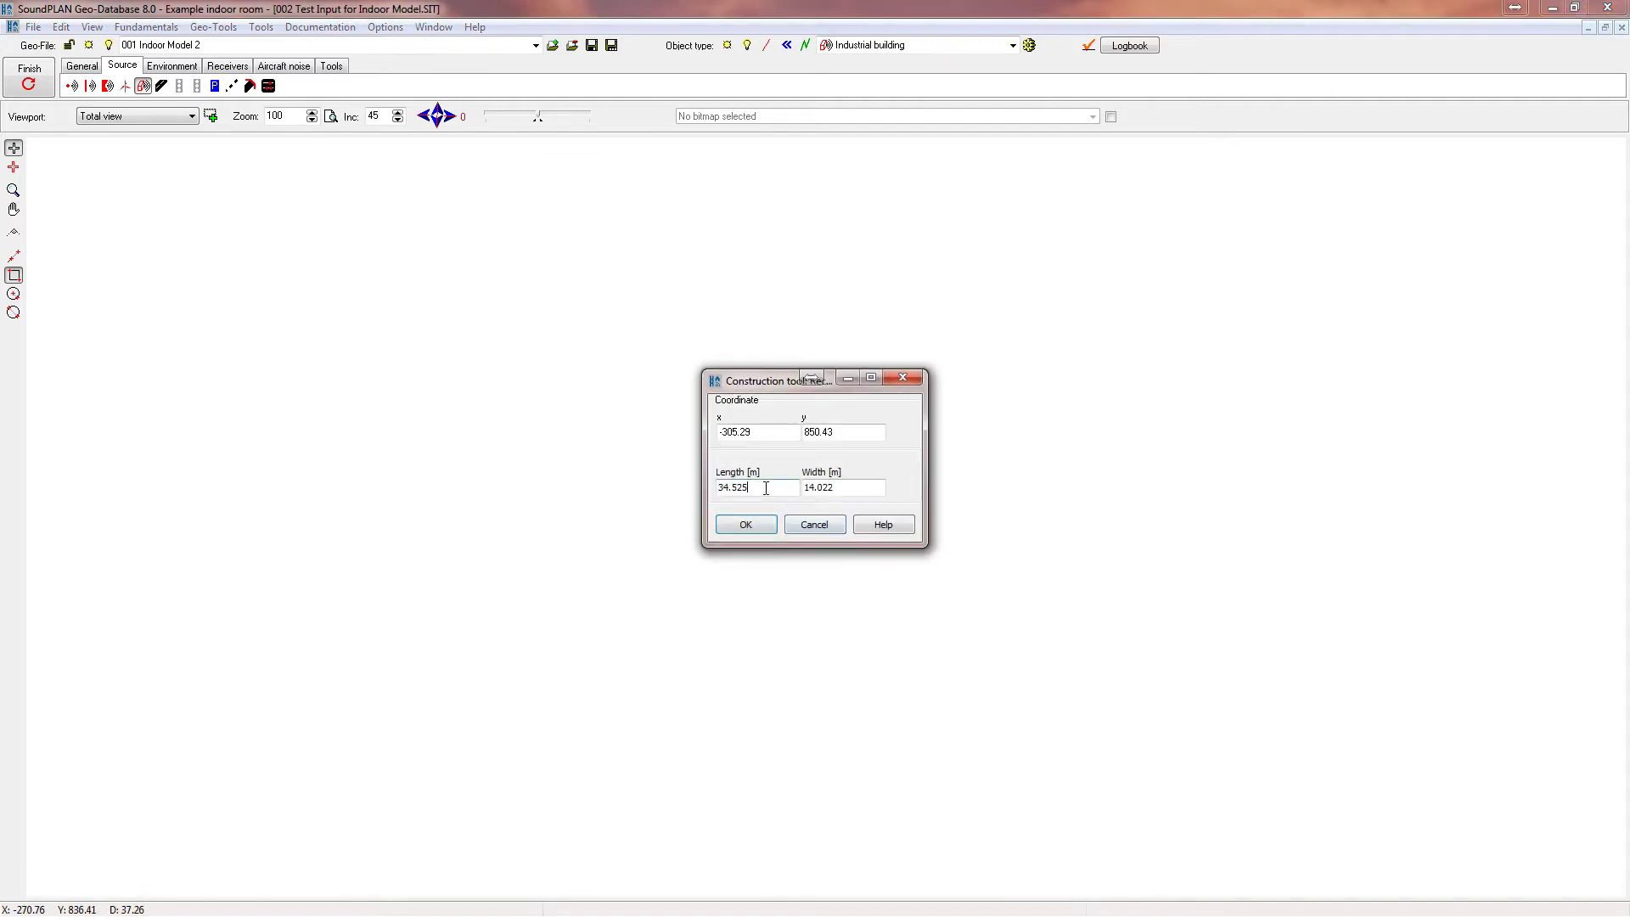
pyautogui.doubleClick(766, 488)
pyautogui.write('6')
pyautogui.write('5')
pyautogui.write('0')
pyautogui.press('Tab')
pyautogui.write('20')
pyautogui.click(747, 525)
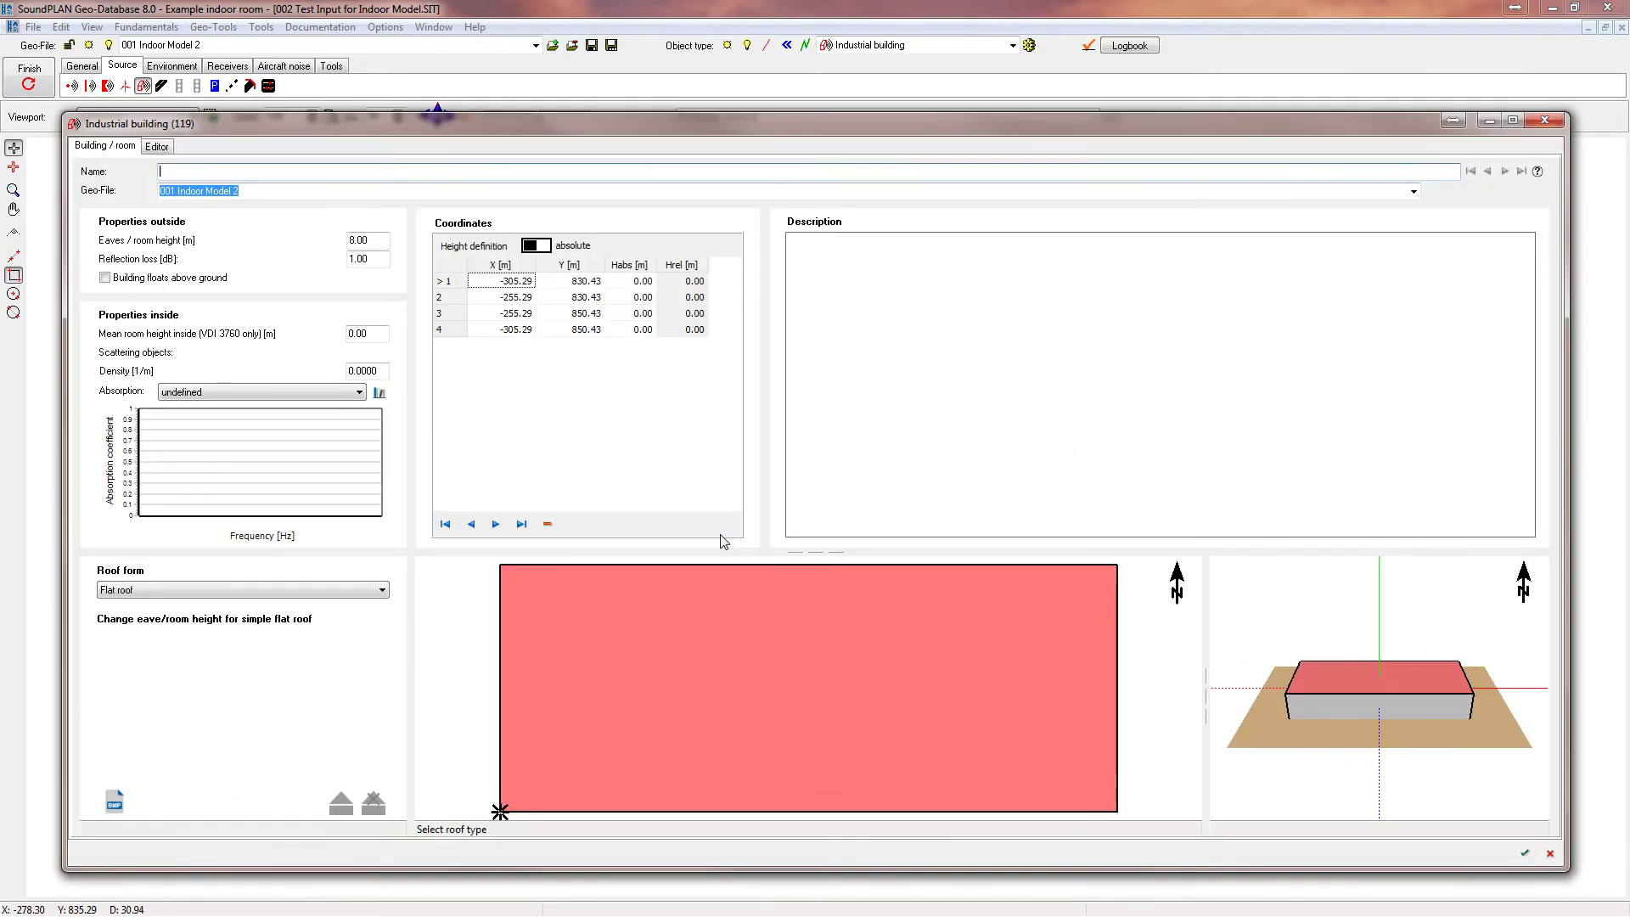
# Set the building's eaves/room height to 12 m and name it 'Industrial Building'.
pyautogui.click(1512, 120)
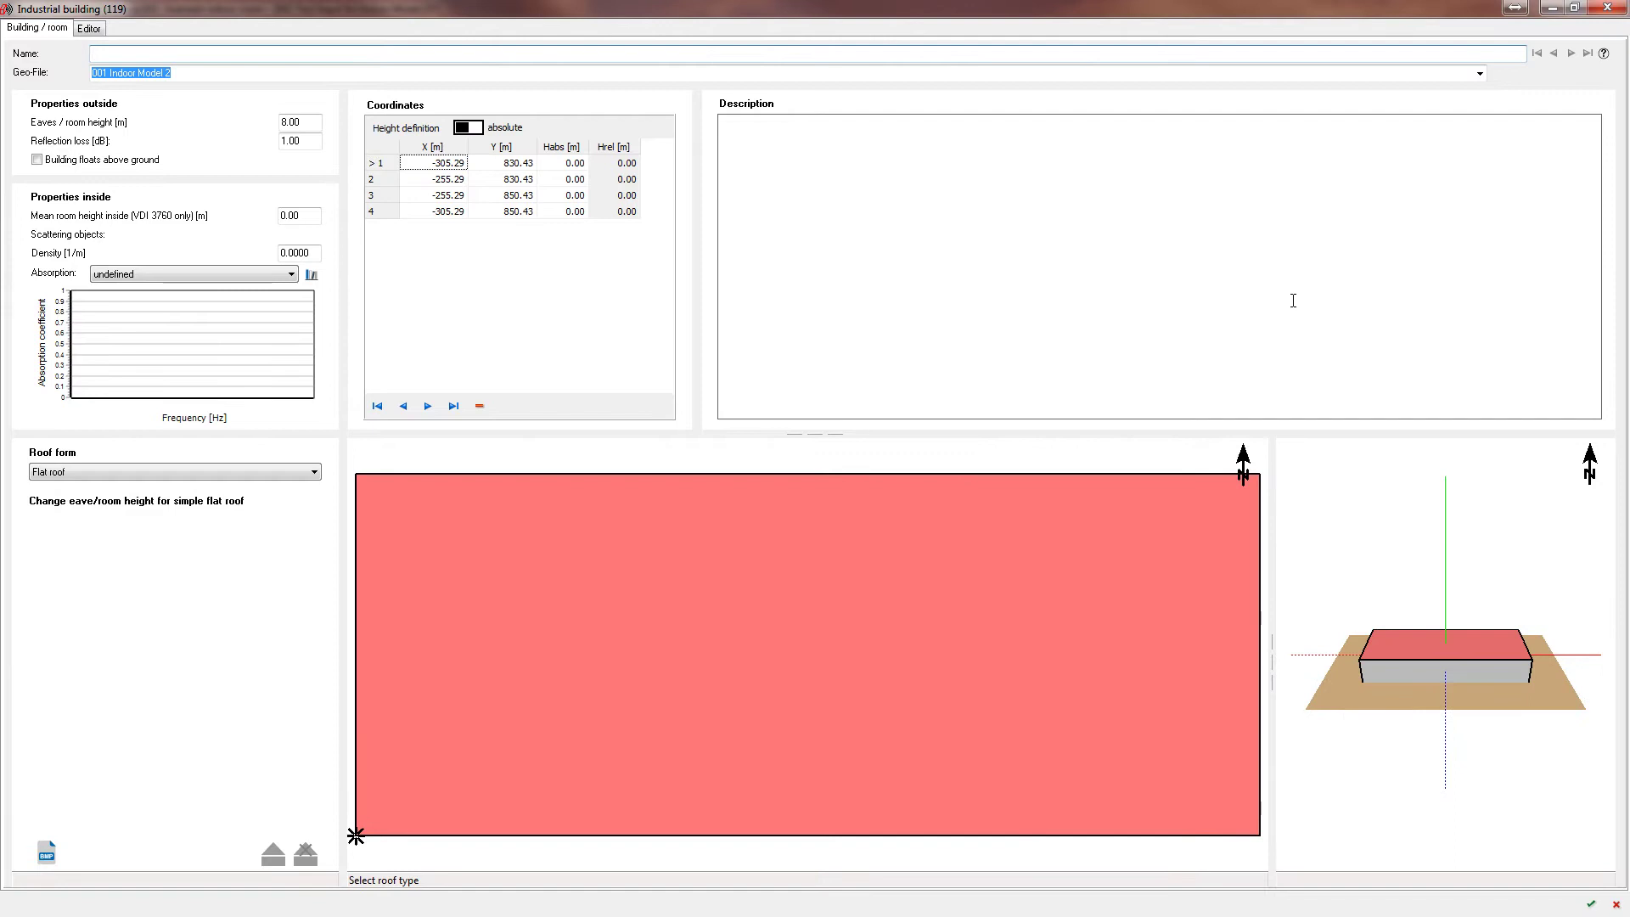
pyautogui.doubleClick(304, 121)
pyautogui.write('12')
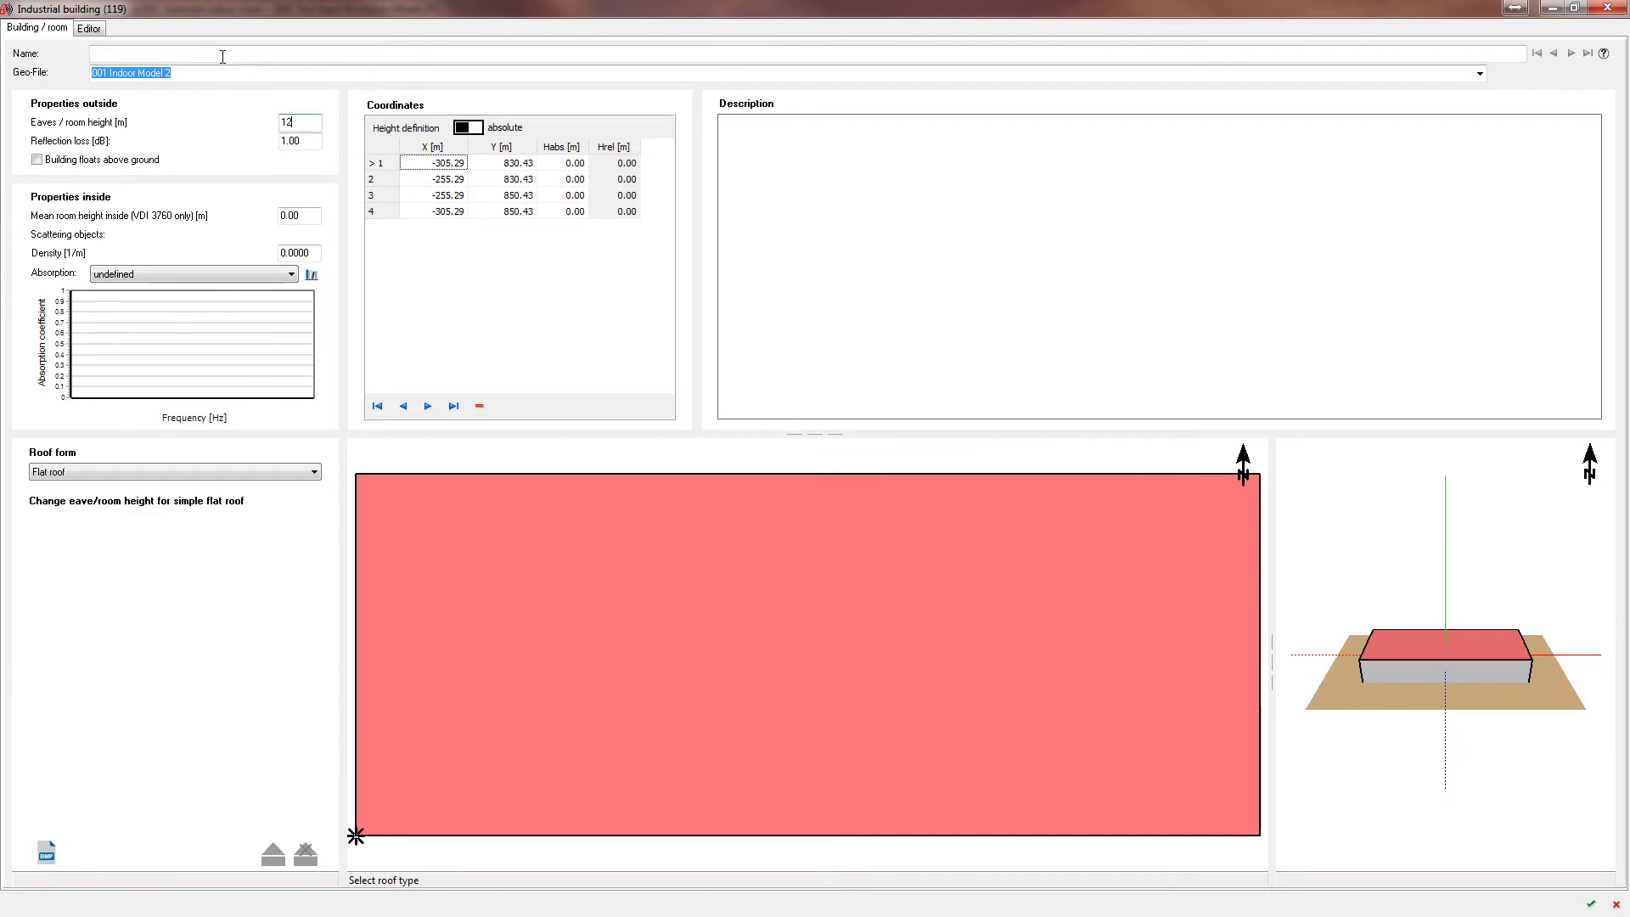
pyautogui.click(222, 56)
pyautogui.write('Indust')
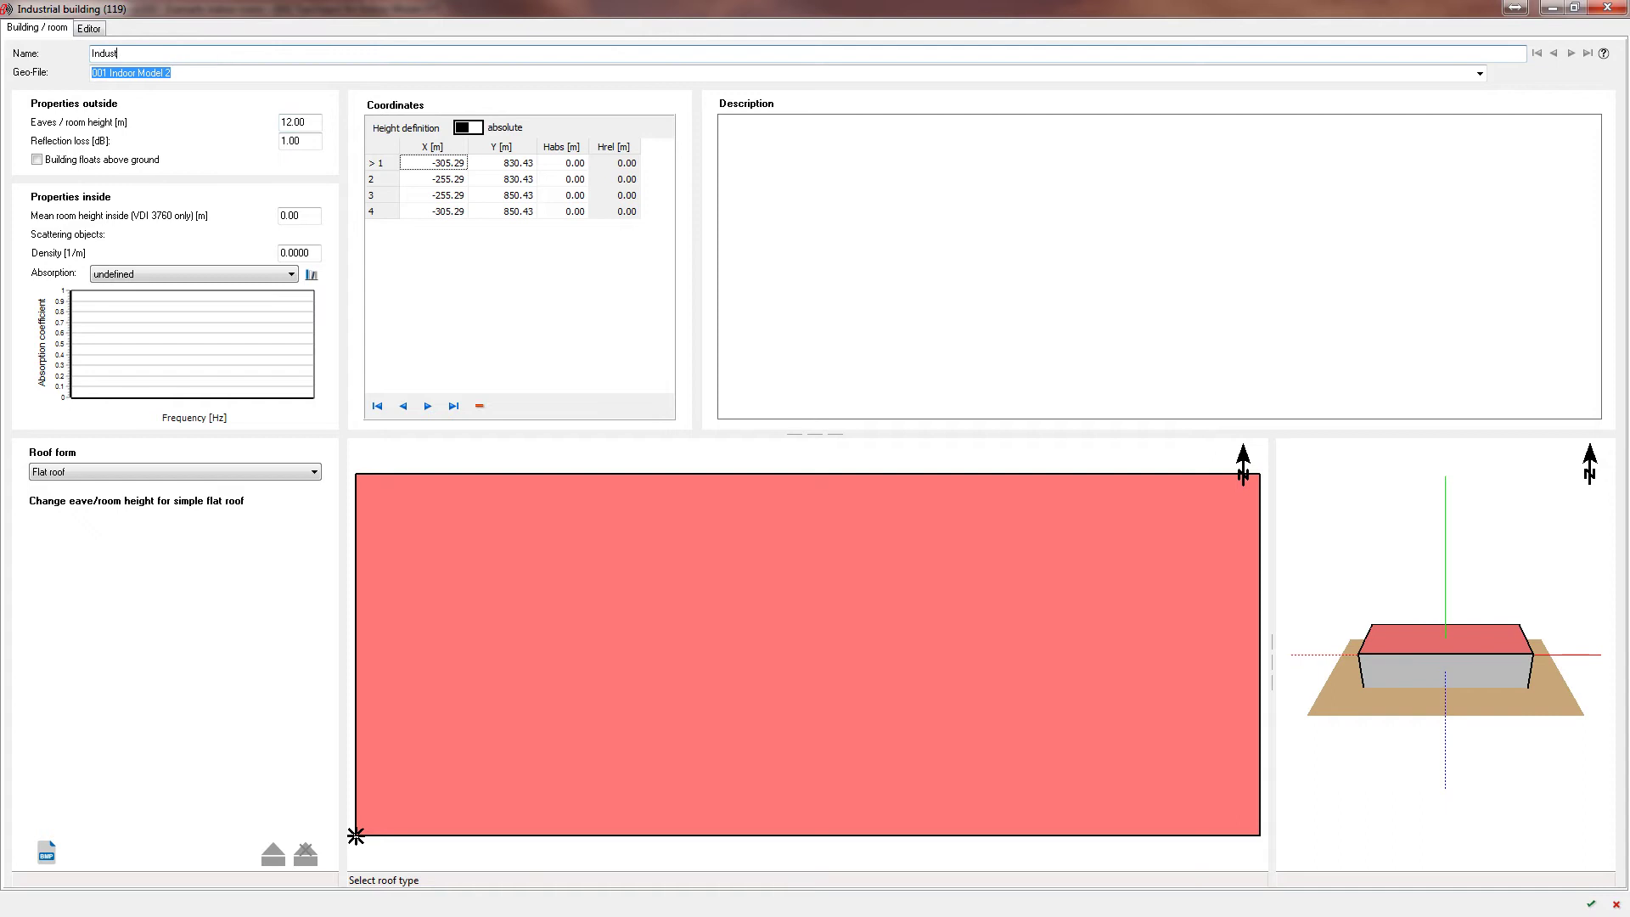
pyautogui.write('rial Building')
pyautogui.click(319, 121)
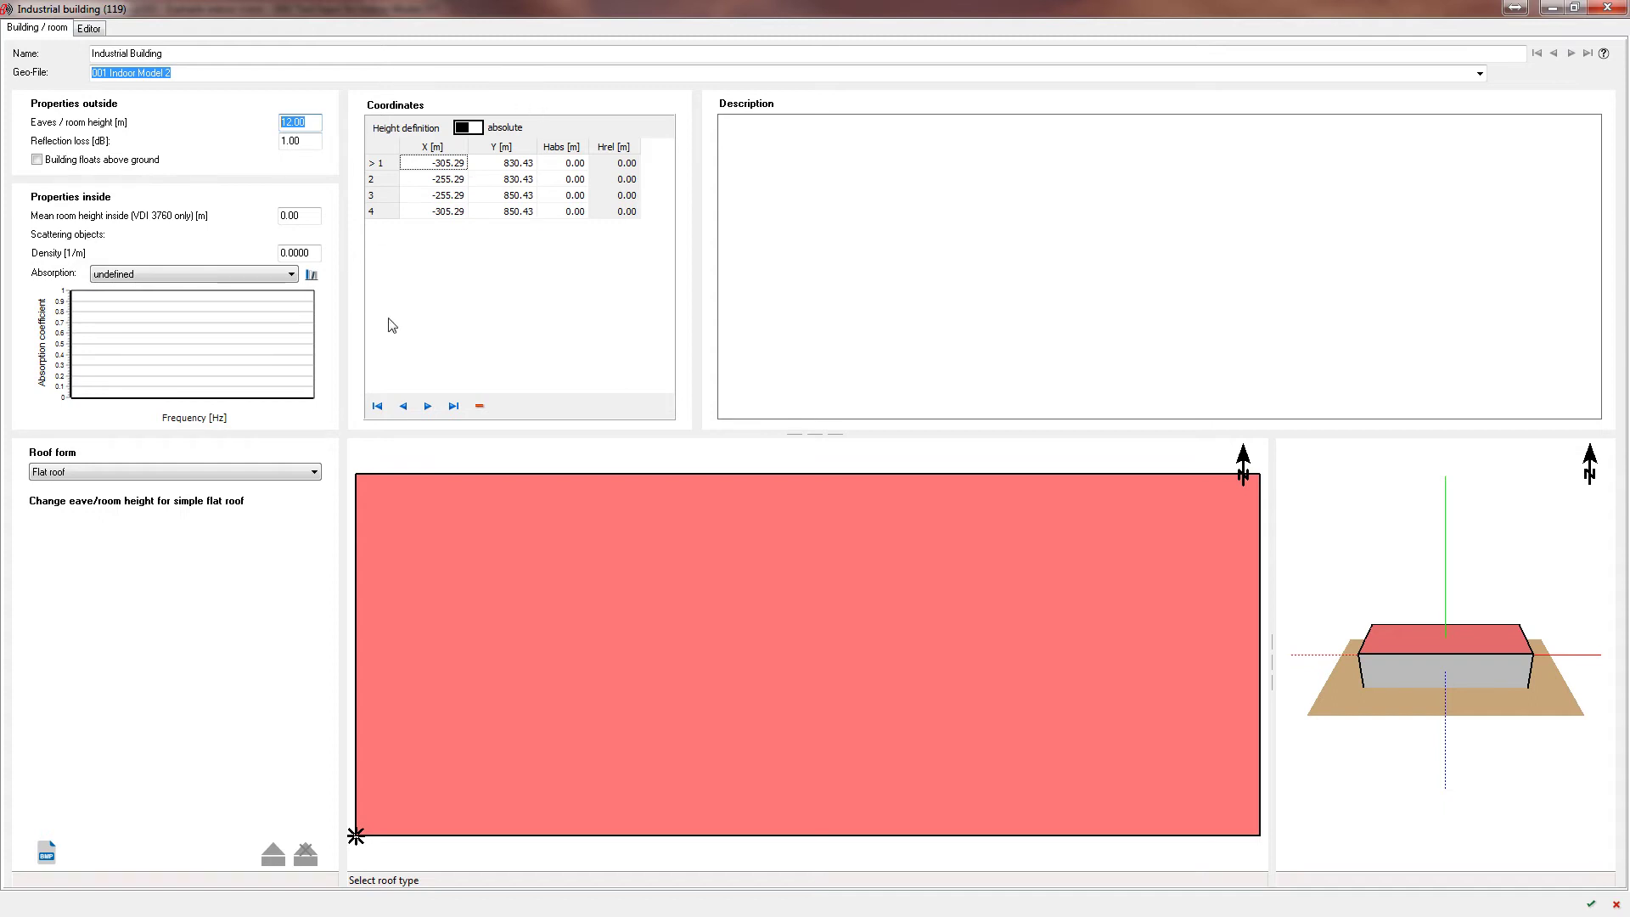
pyautogui.click(791, 132)
# Open the building's interior editor and inspect Facades 01–04 and Roof 01.
pyautogui.click(97, 33)
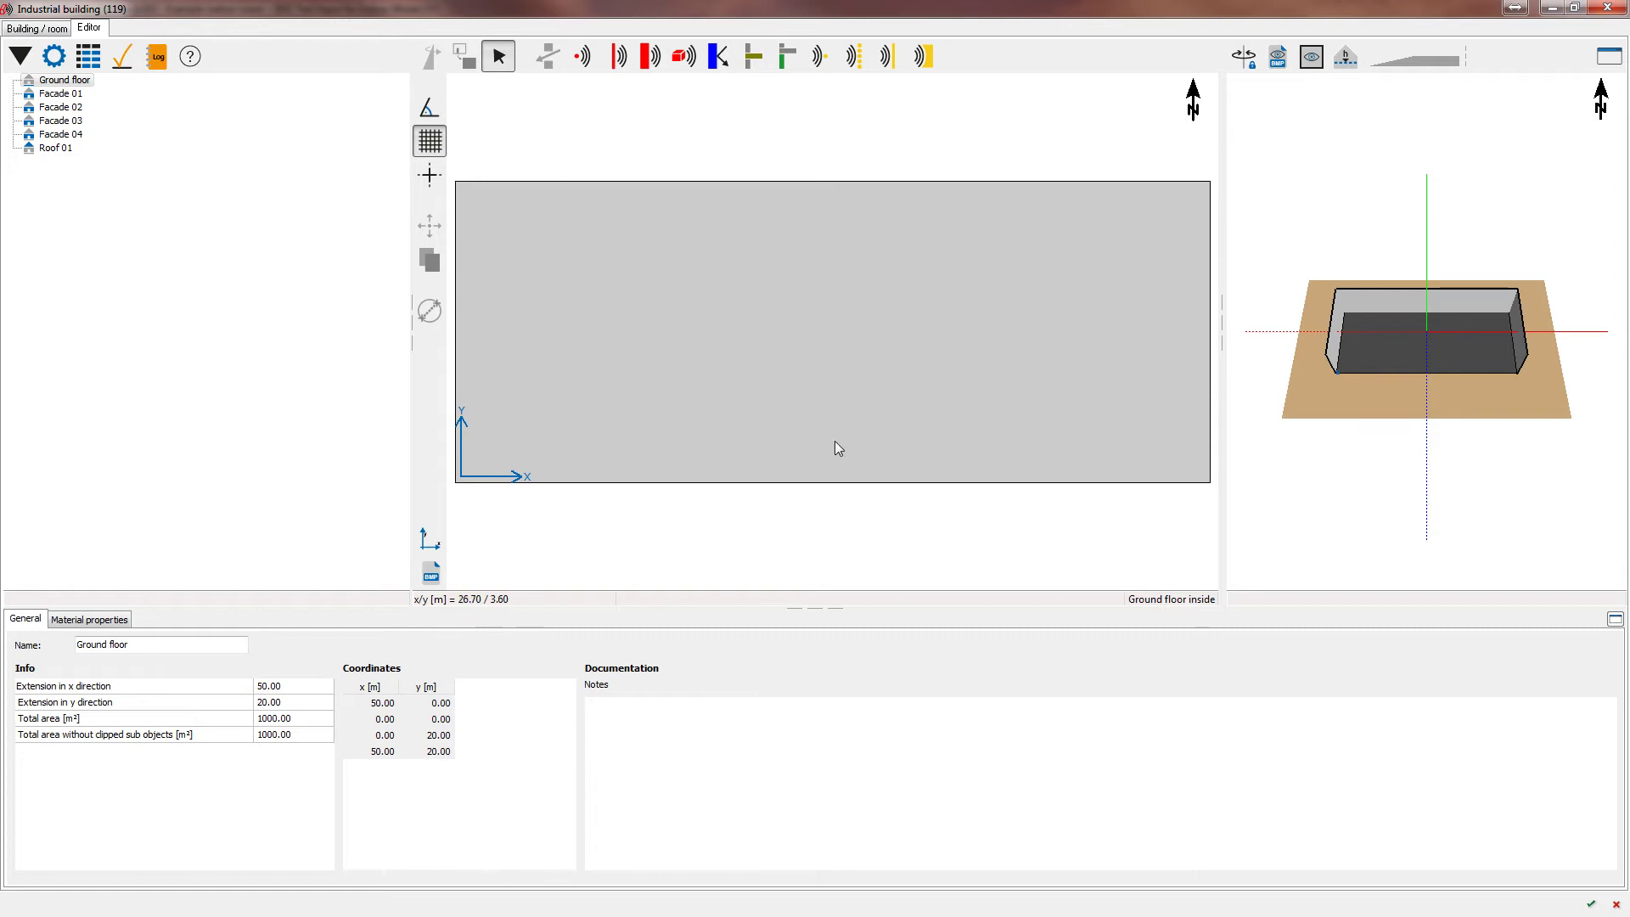
pyautogui.click(61, 94)
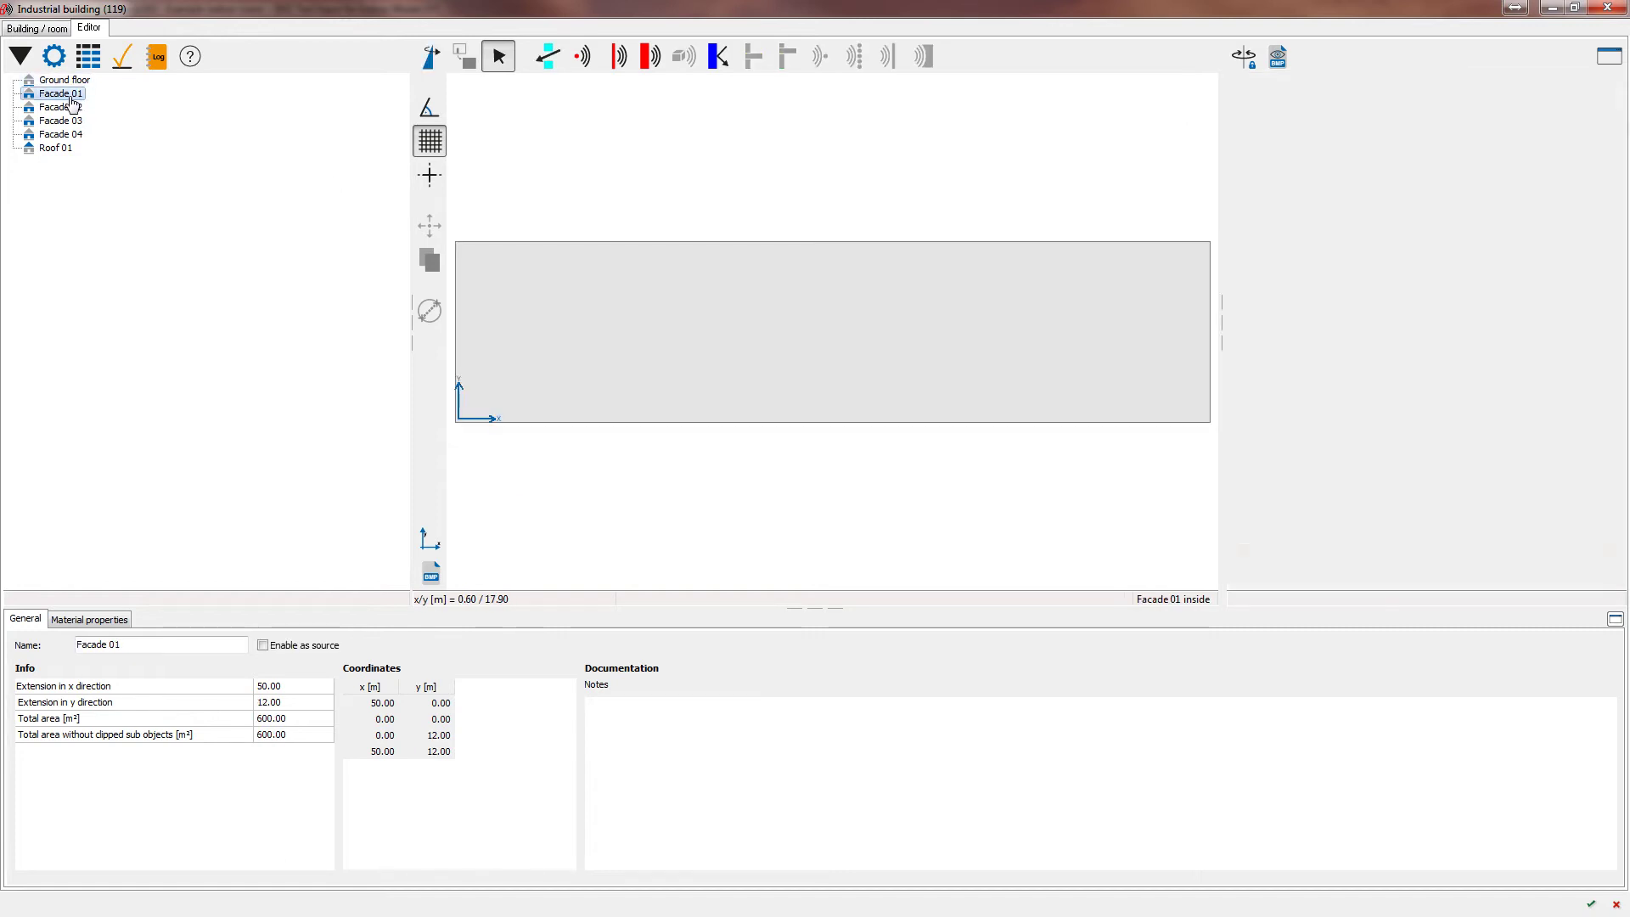
pyautogui.click(65, 108)
pyautogui.click(61, 135)
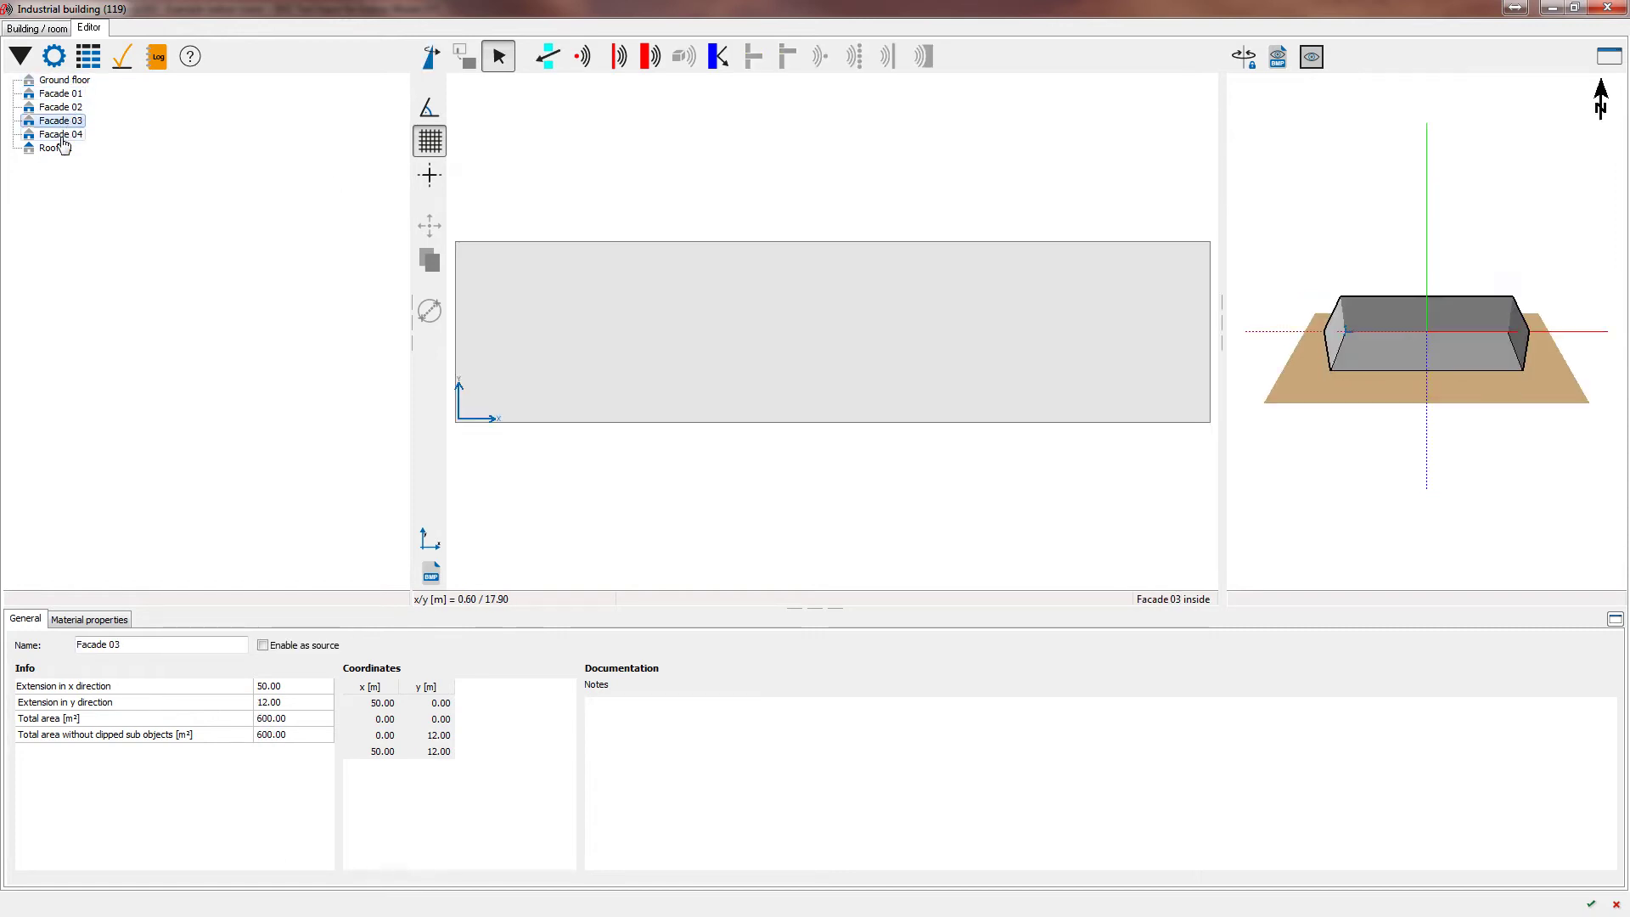
pyautogui.click(59, 81)
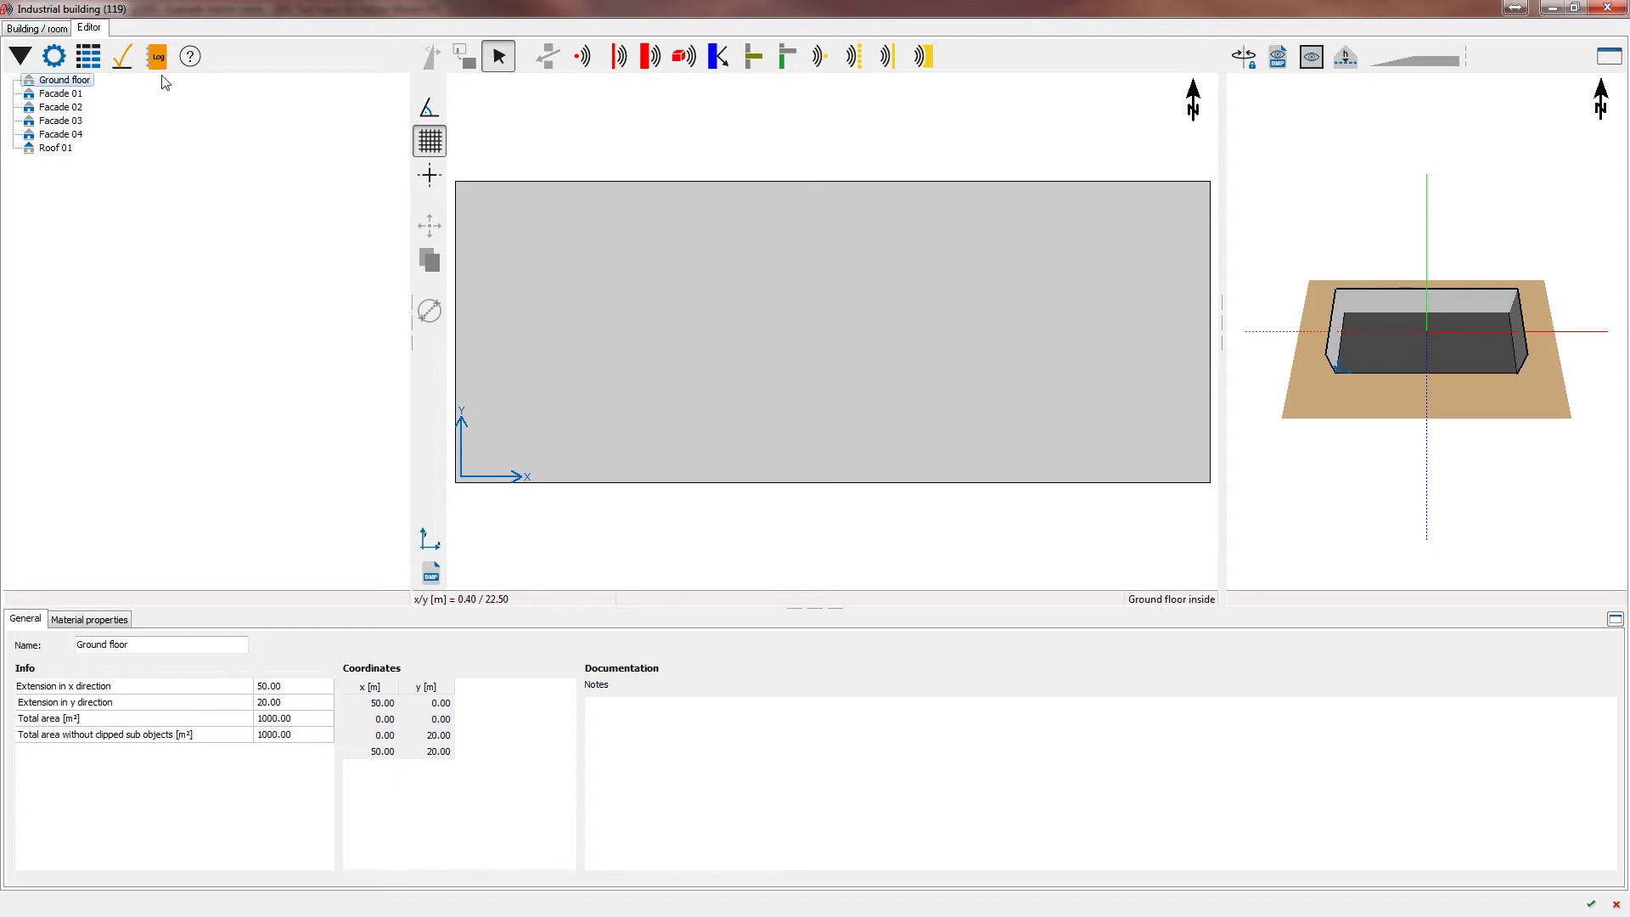
# Step through Facades 01–04 and Roof 01 again, ending on the Ground floor.
pyautogui.click(60, 94)
pyautogui.click(60, 107)
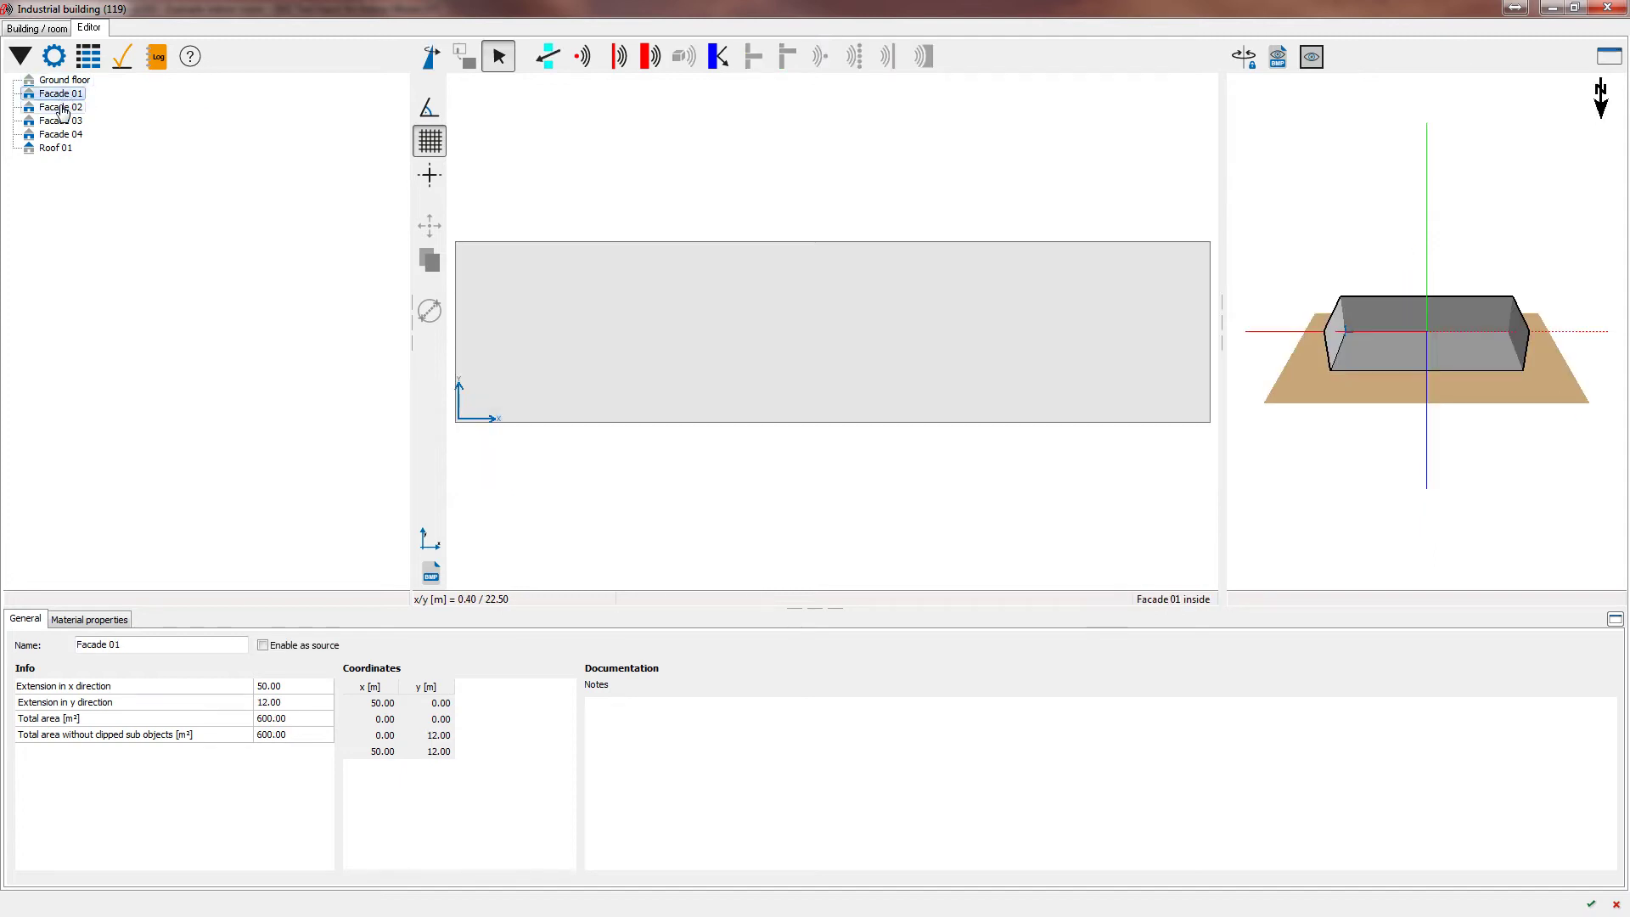
pyautogui.click(59, 121)
pyautogui.click(60, 134)
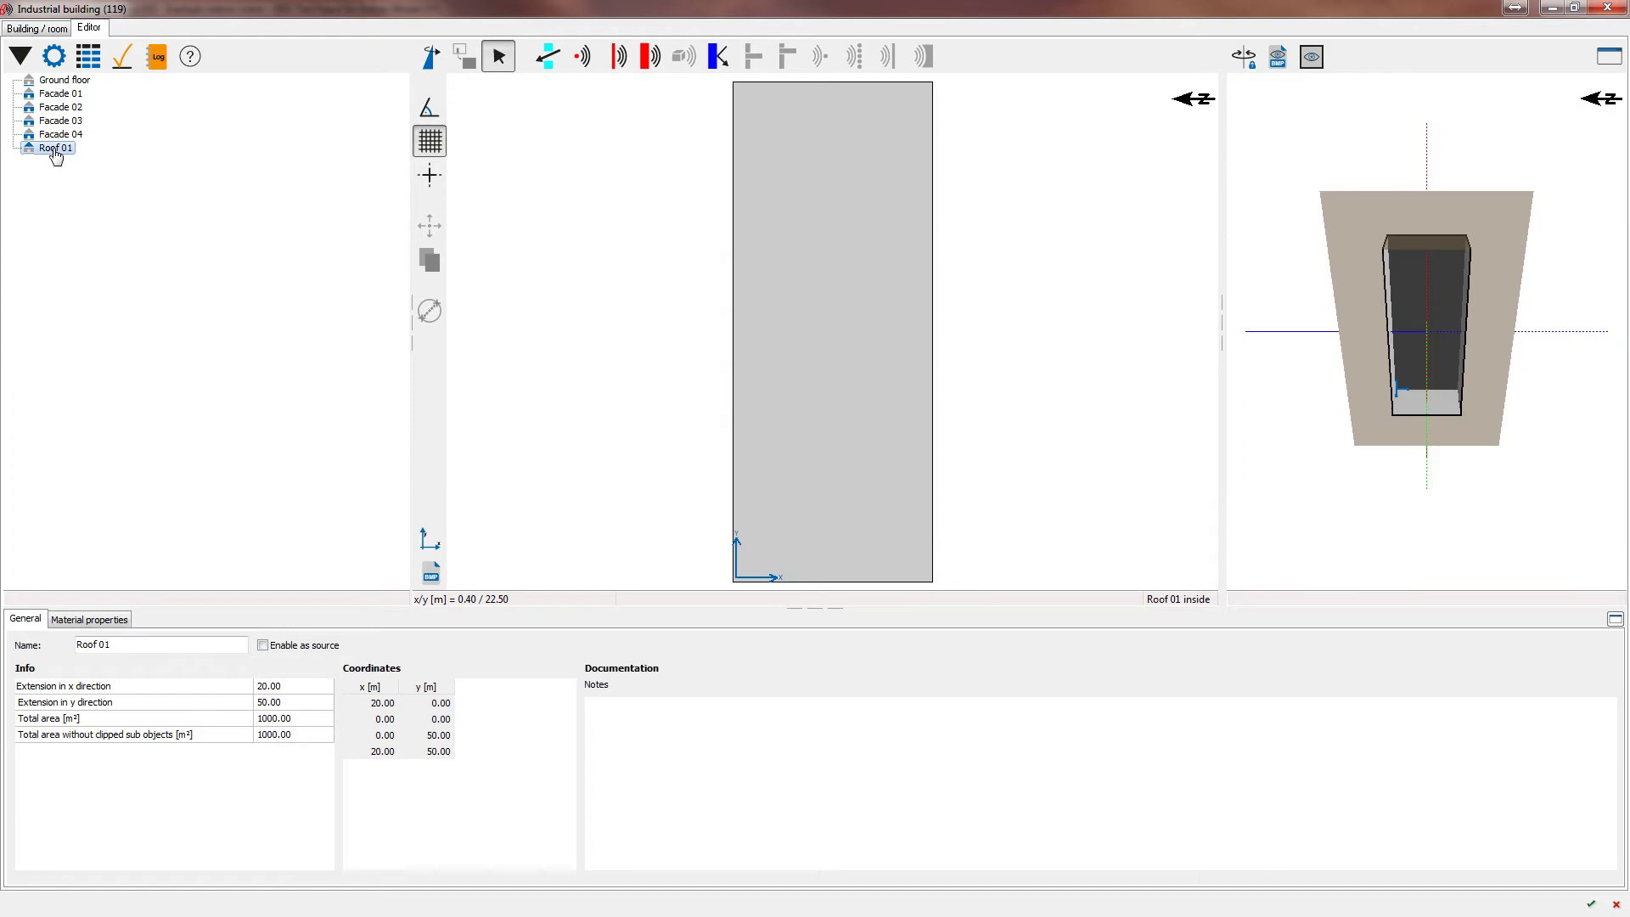
pyautogui.click(64, 81)
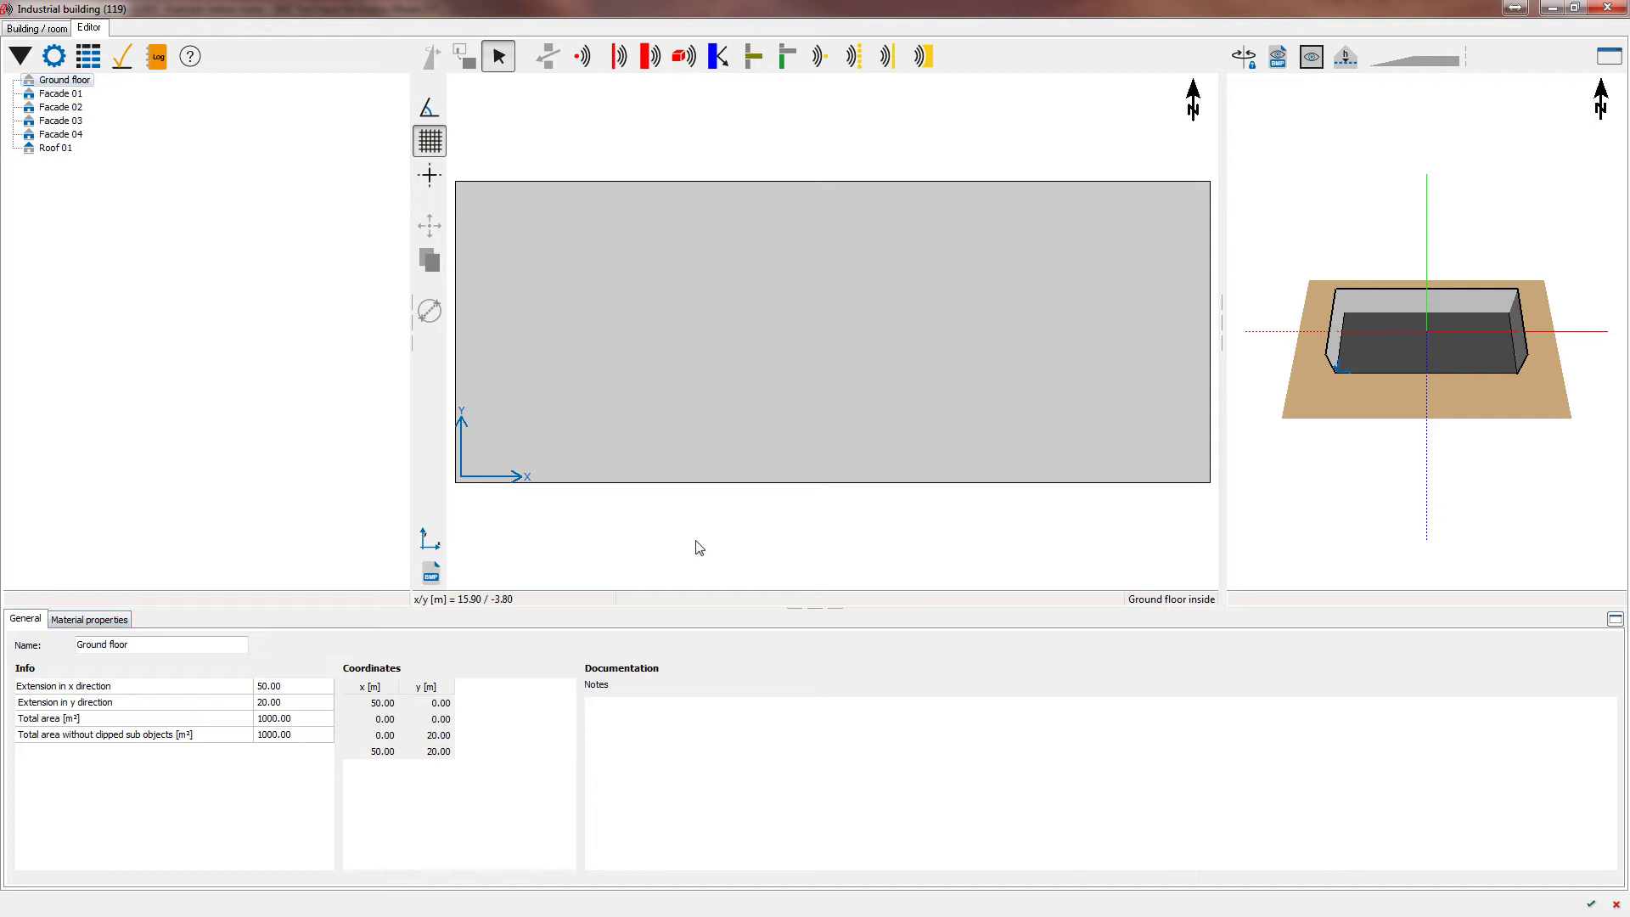
# Set a Concrete absorption spectrum on the ground floor and Facades 01–04.
pyautogui.click(98, 621)
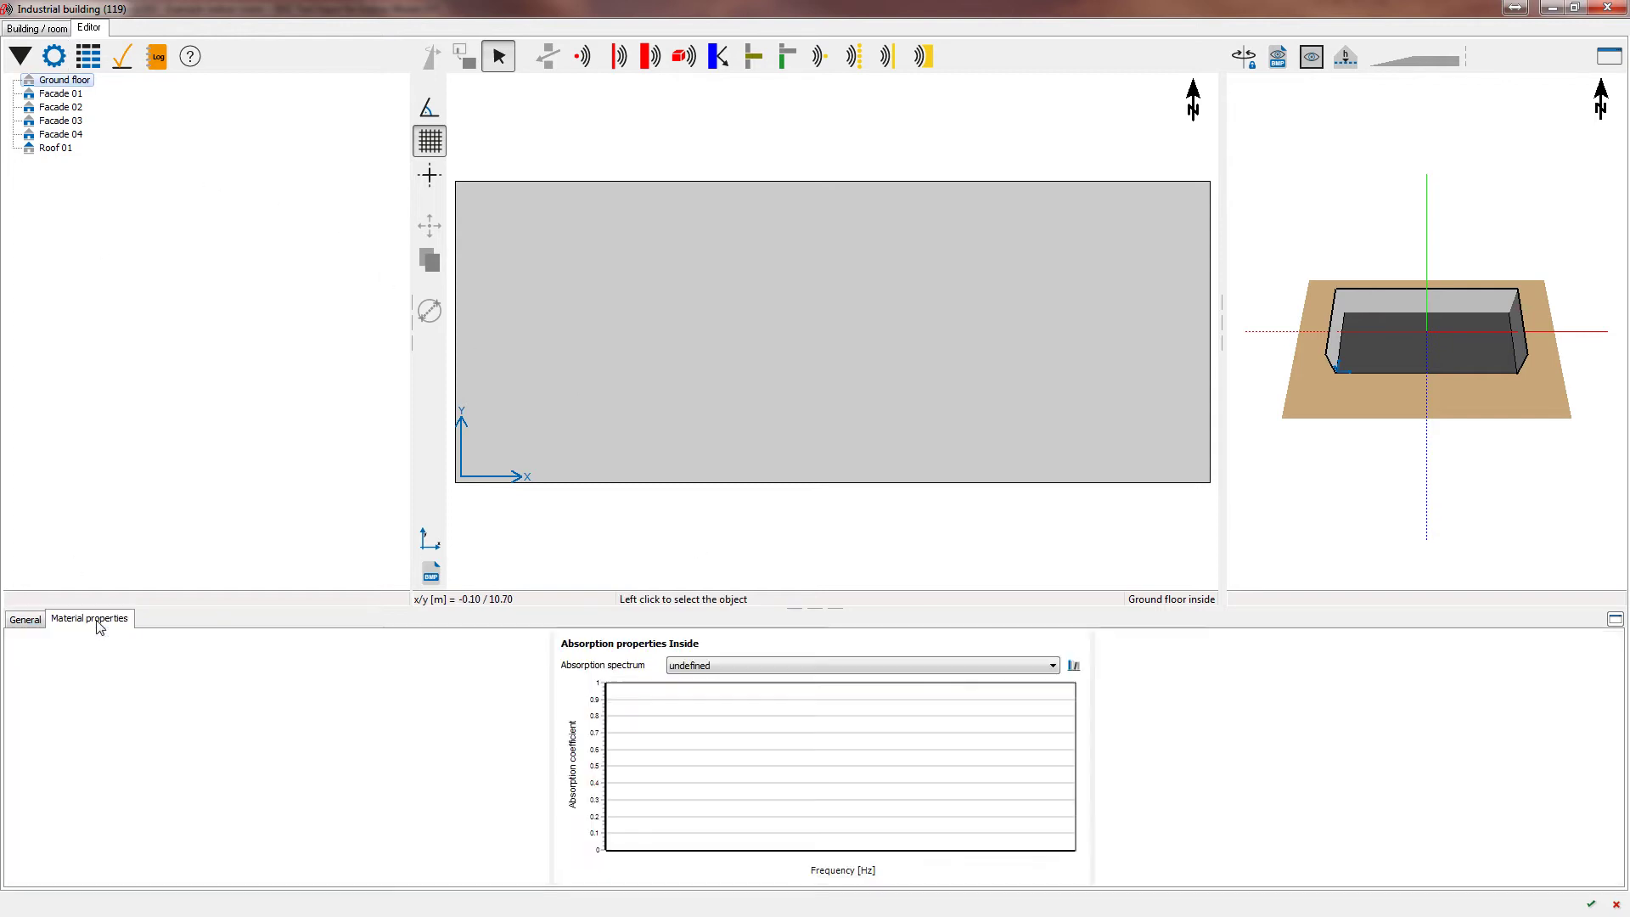
pyautogui.click(729, 666)
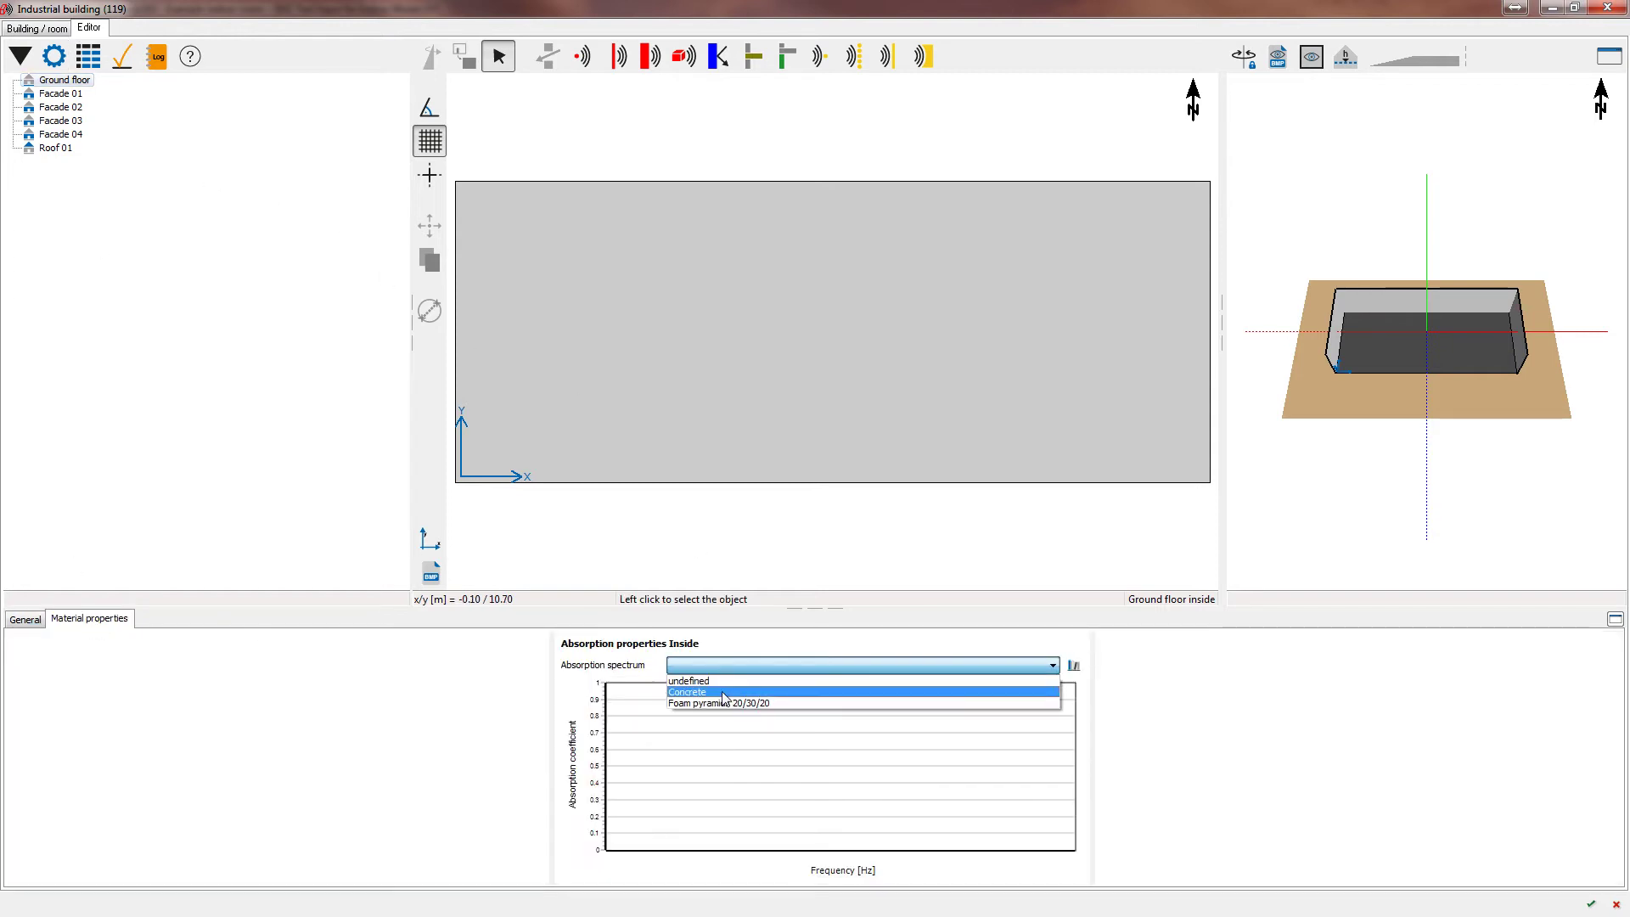
pyautogui.click(724, 693)
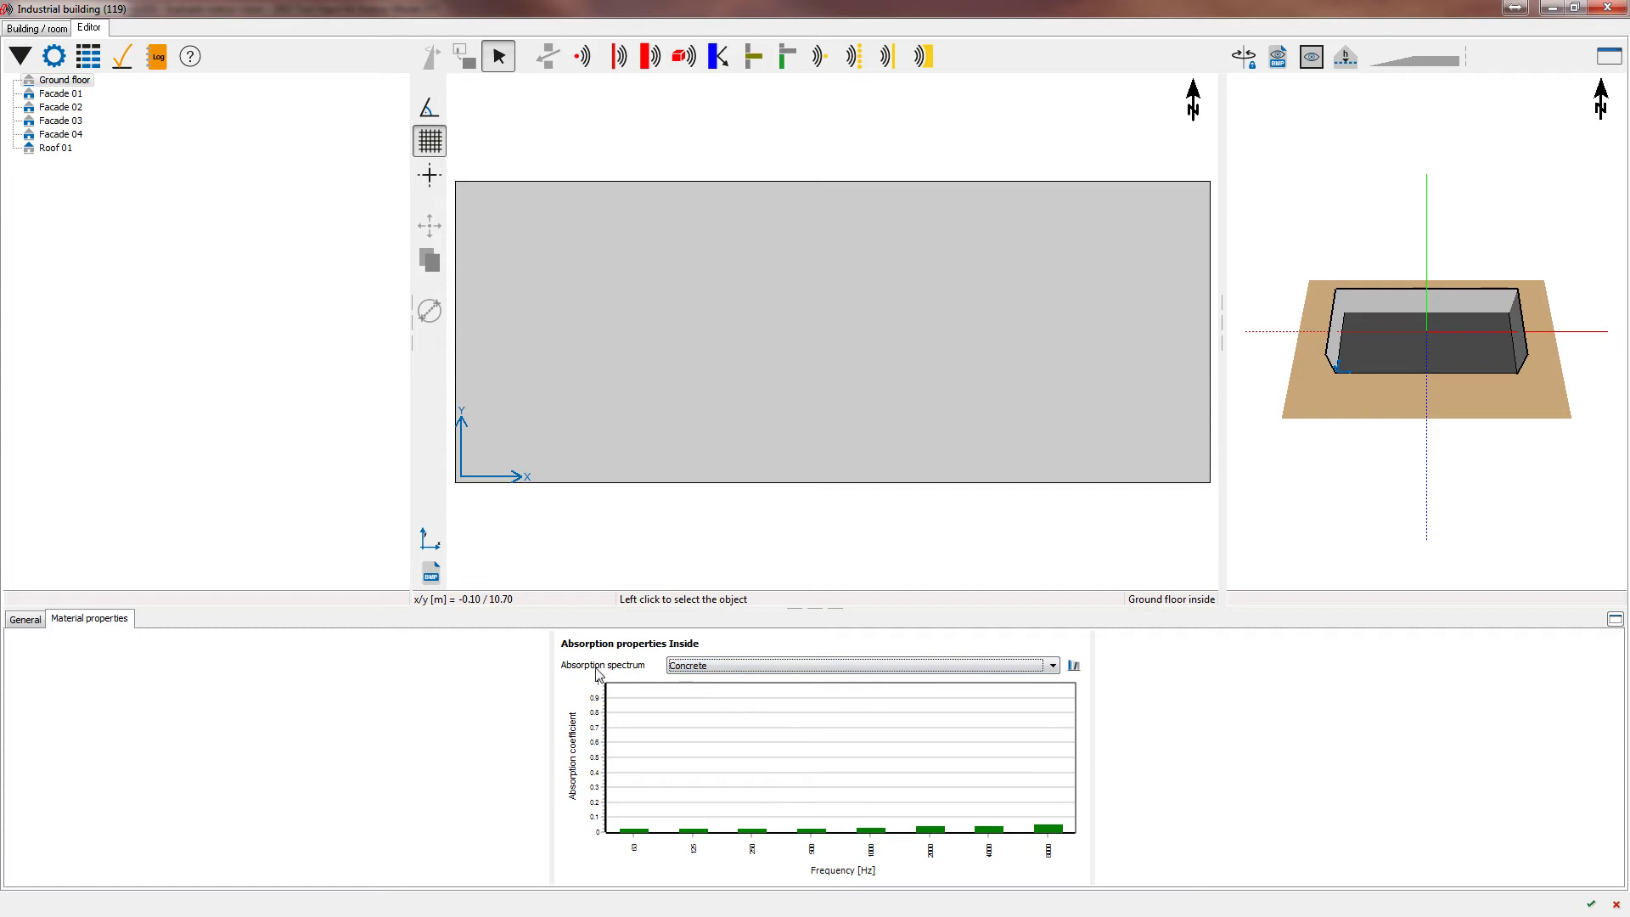
pyautogui.click(57, 95)
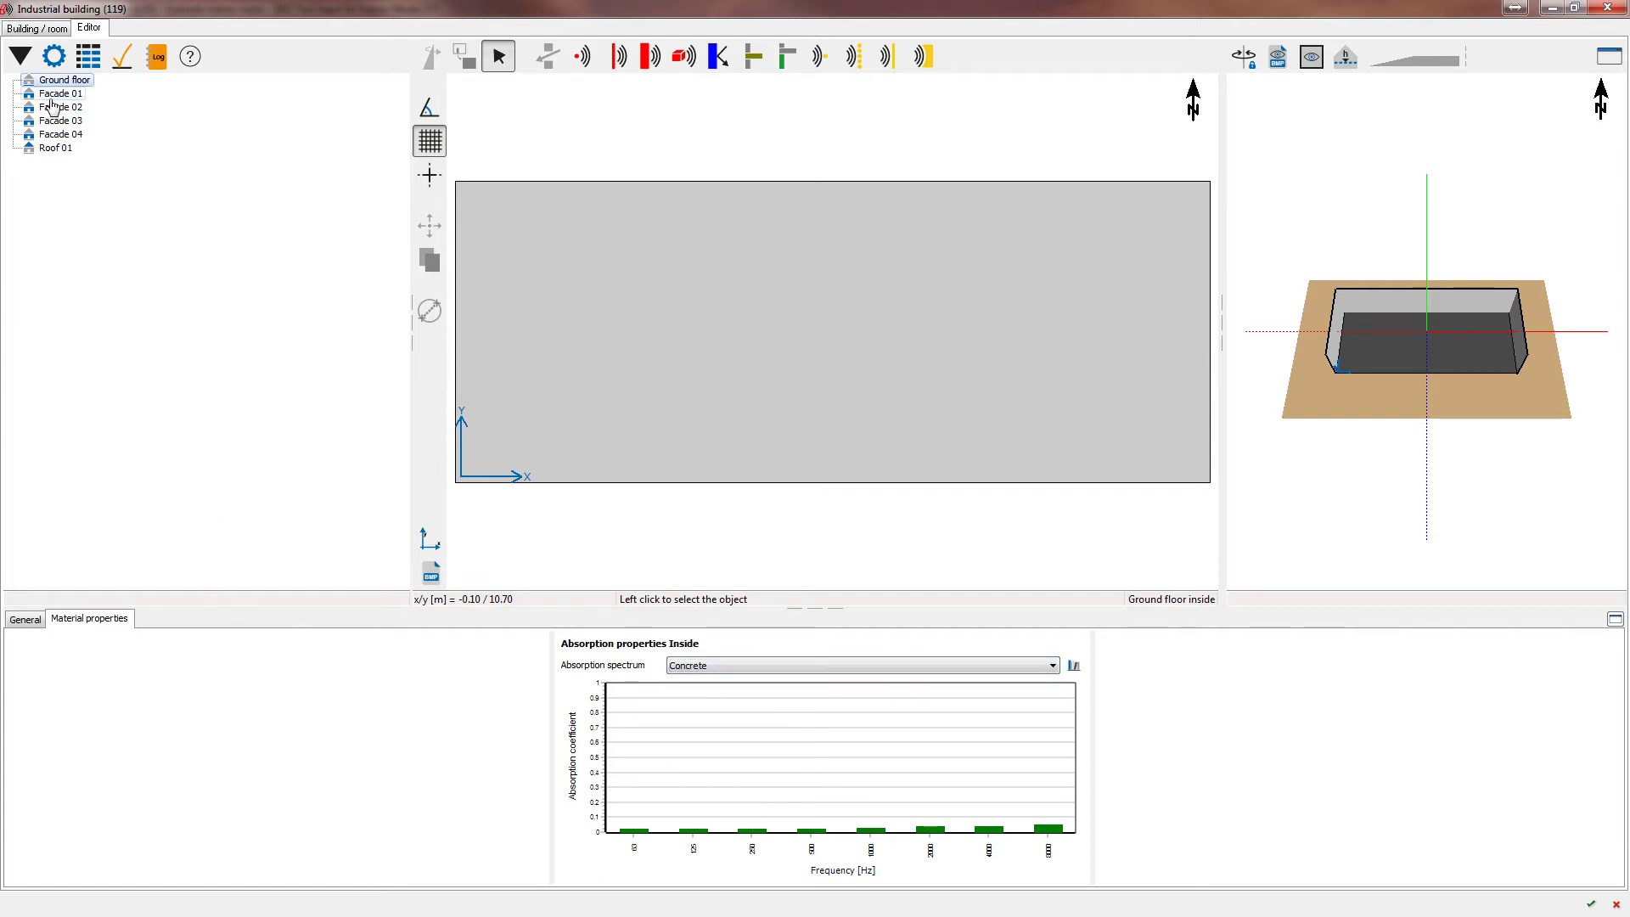
pyautogui.keyDown('shift'); pyautogui.click(58, 138); pyautogui.keyUp('shift')
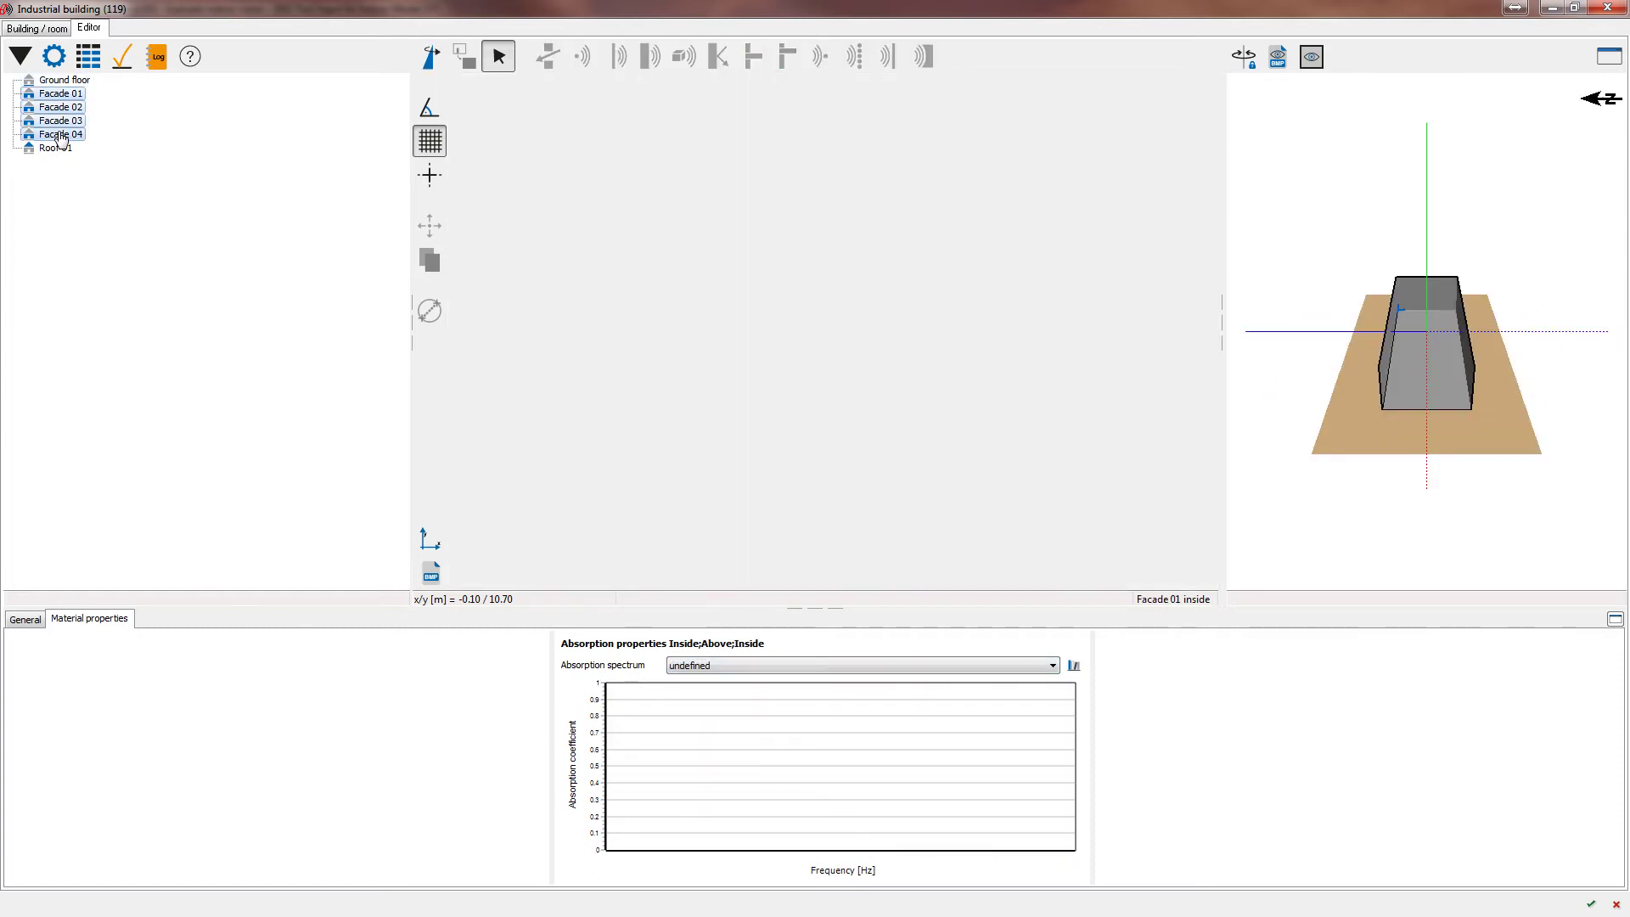
pyautogui.click(752, 666)
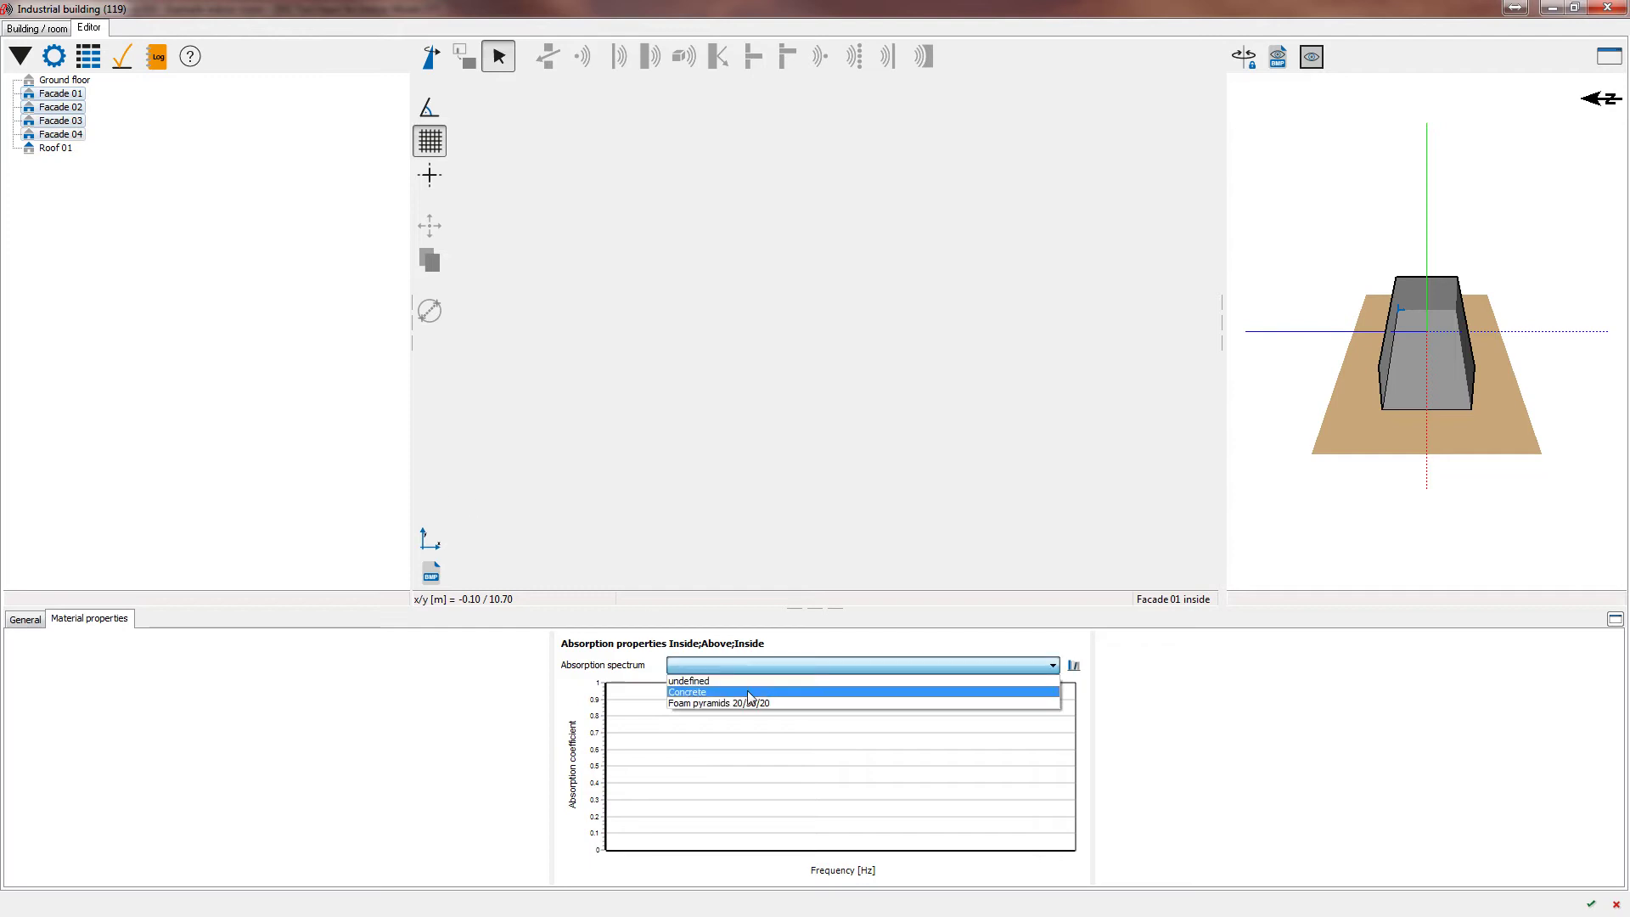
pyautogui.click(751, 692)
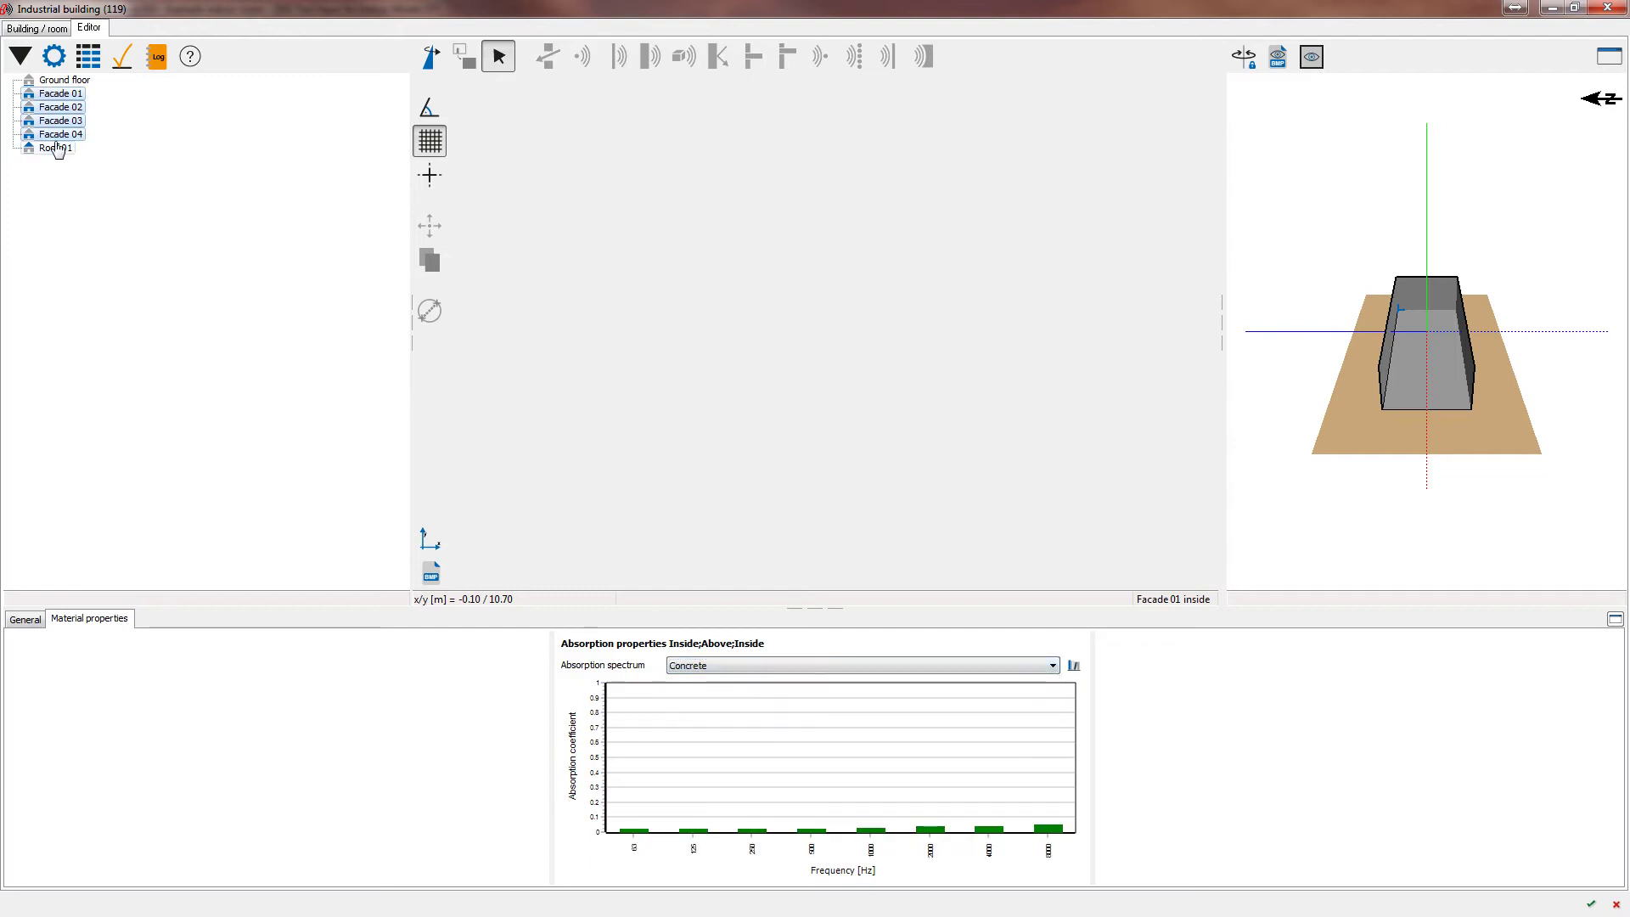
# Set Roof 01's absorption spectrum to Concrete.
pyautogui.click(55, 148)
pyautogui.click(764, 667)
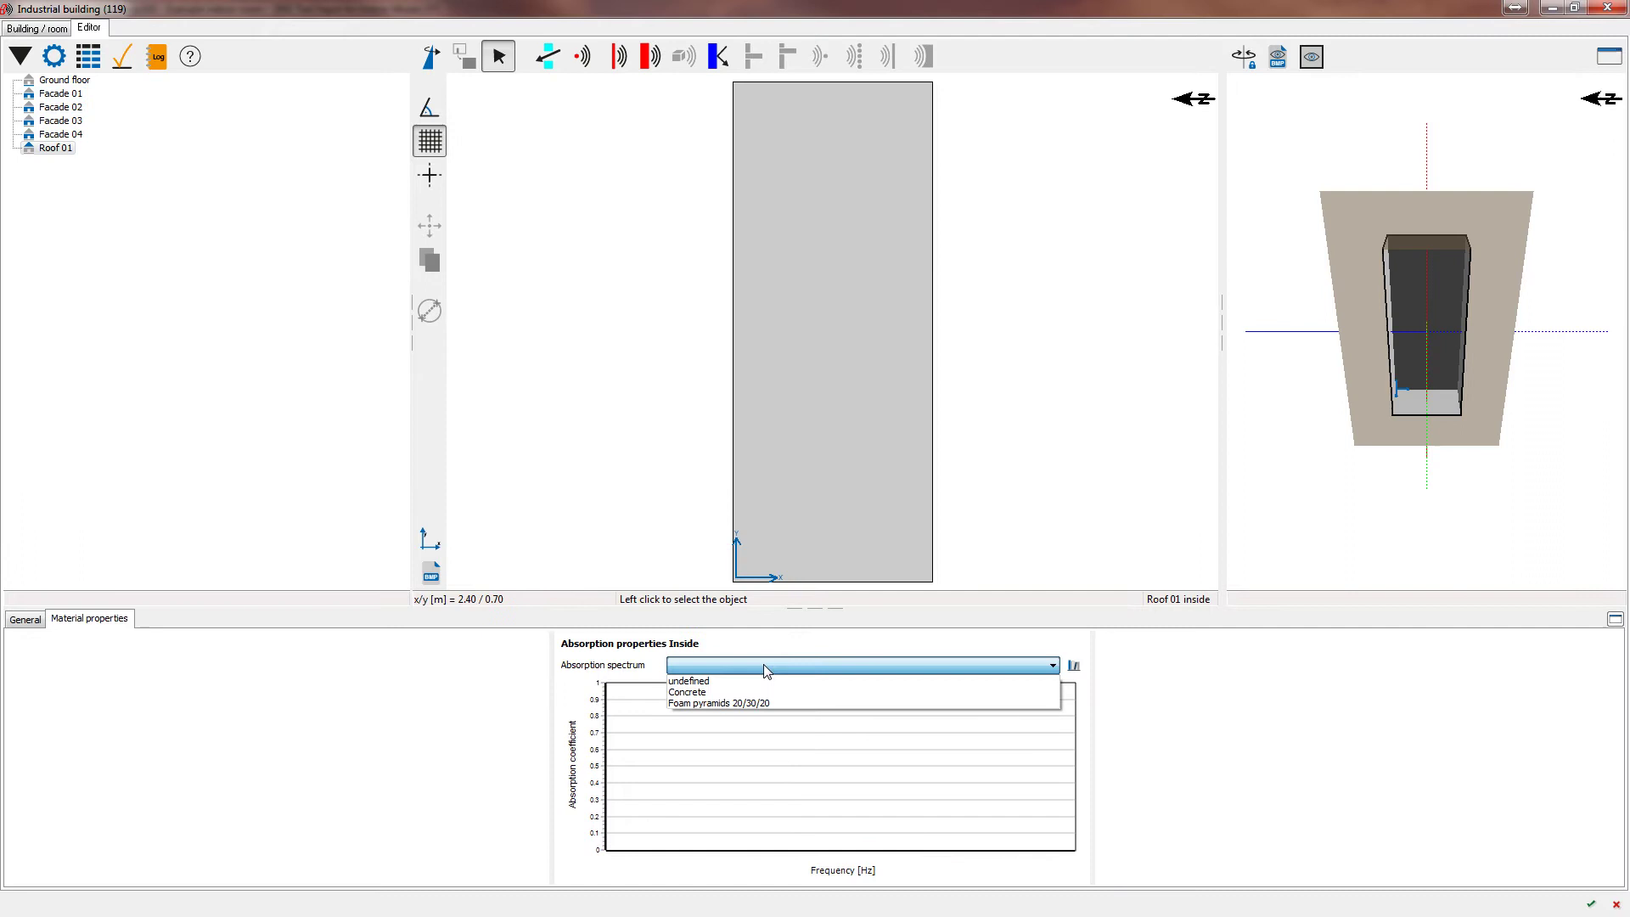
pyautogui.click(762, 692)
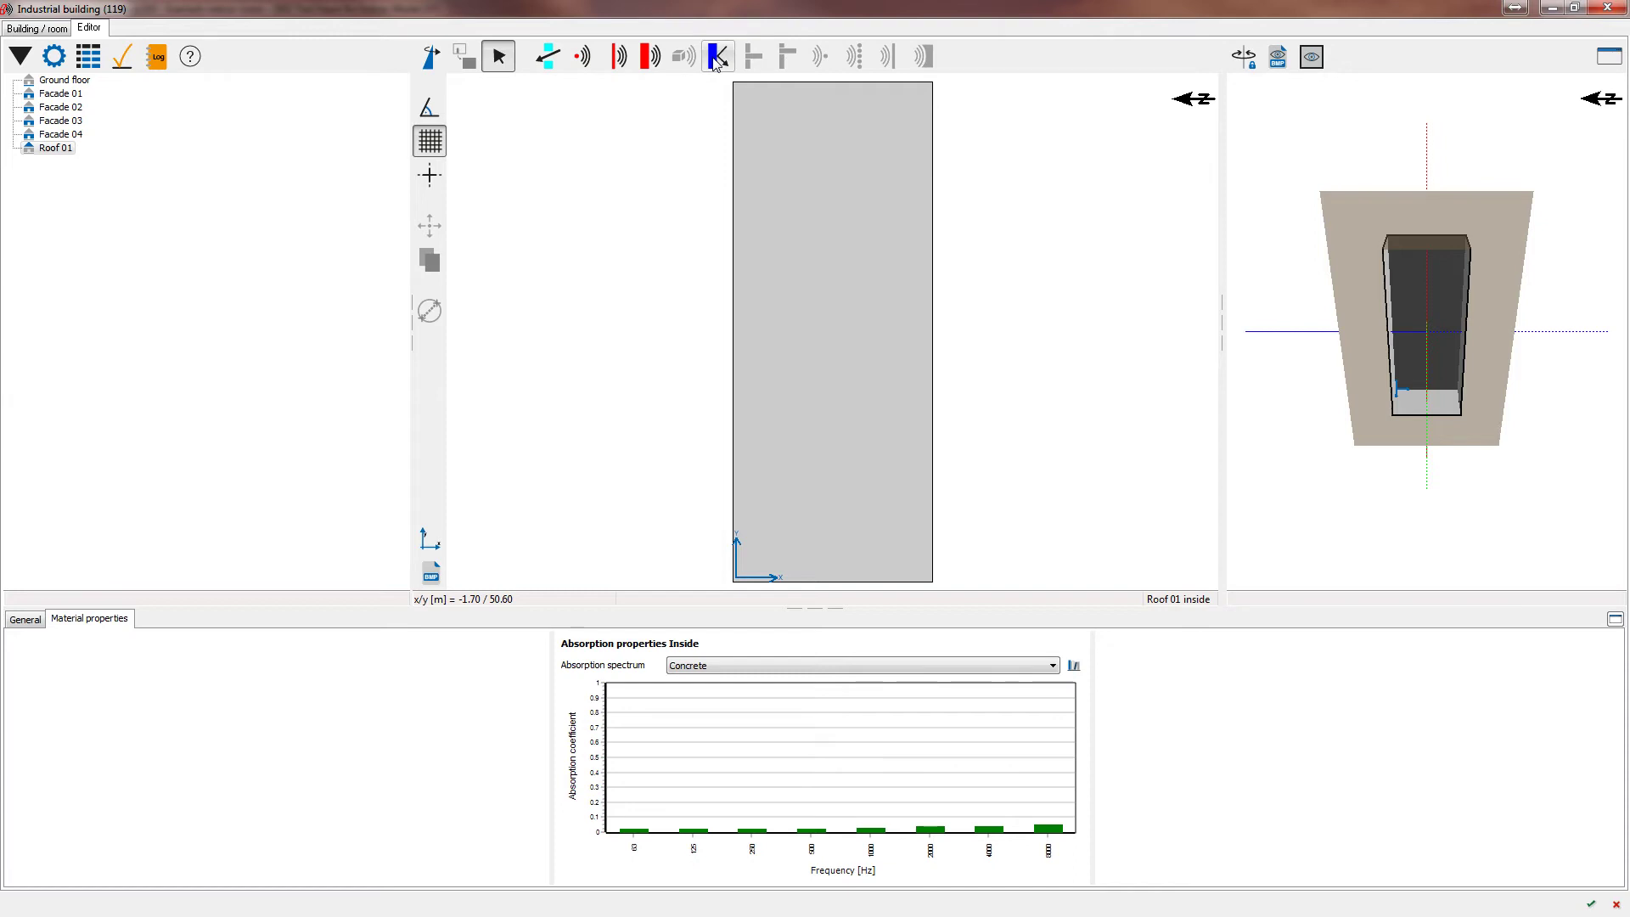
pyautogui.click(27, 618)
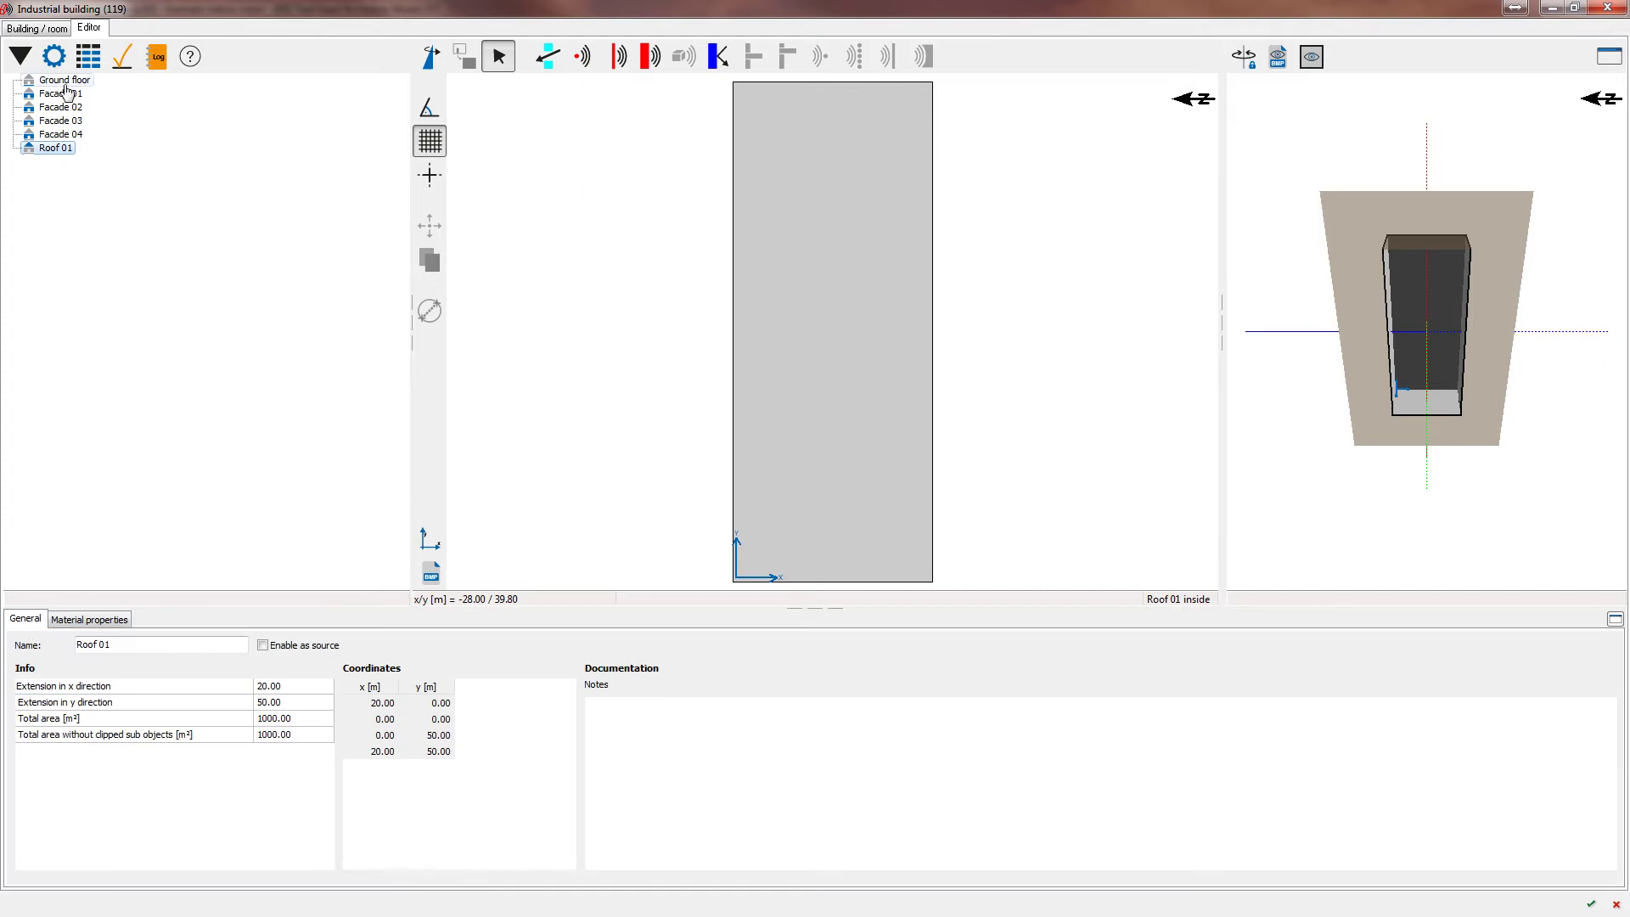
# Reapply Concrete absorption to all four facades, then select the Ground floor.
pyautogui.click(60, 93)
pyautogui.keyDown('shift'); pyautogui.click(74, 135); pyautogui.keyUp('shift')
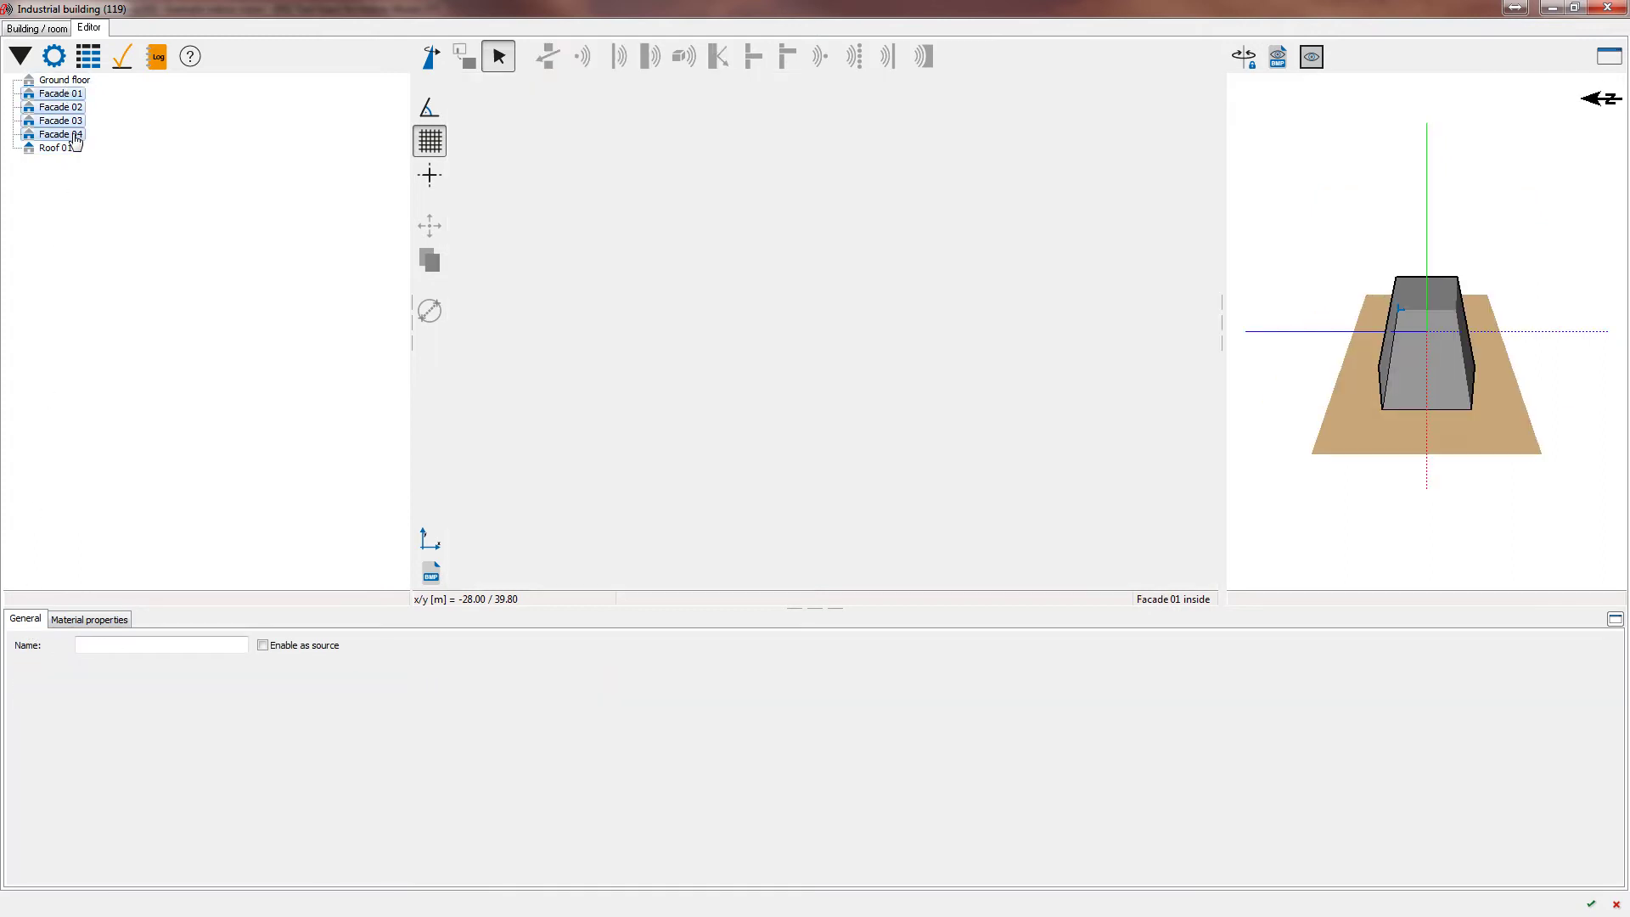
pyautogui.click(95, 622)
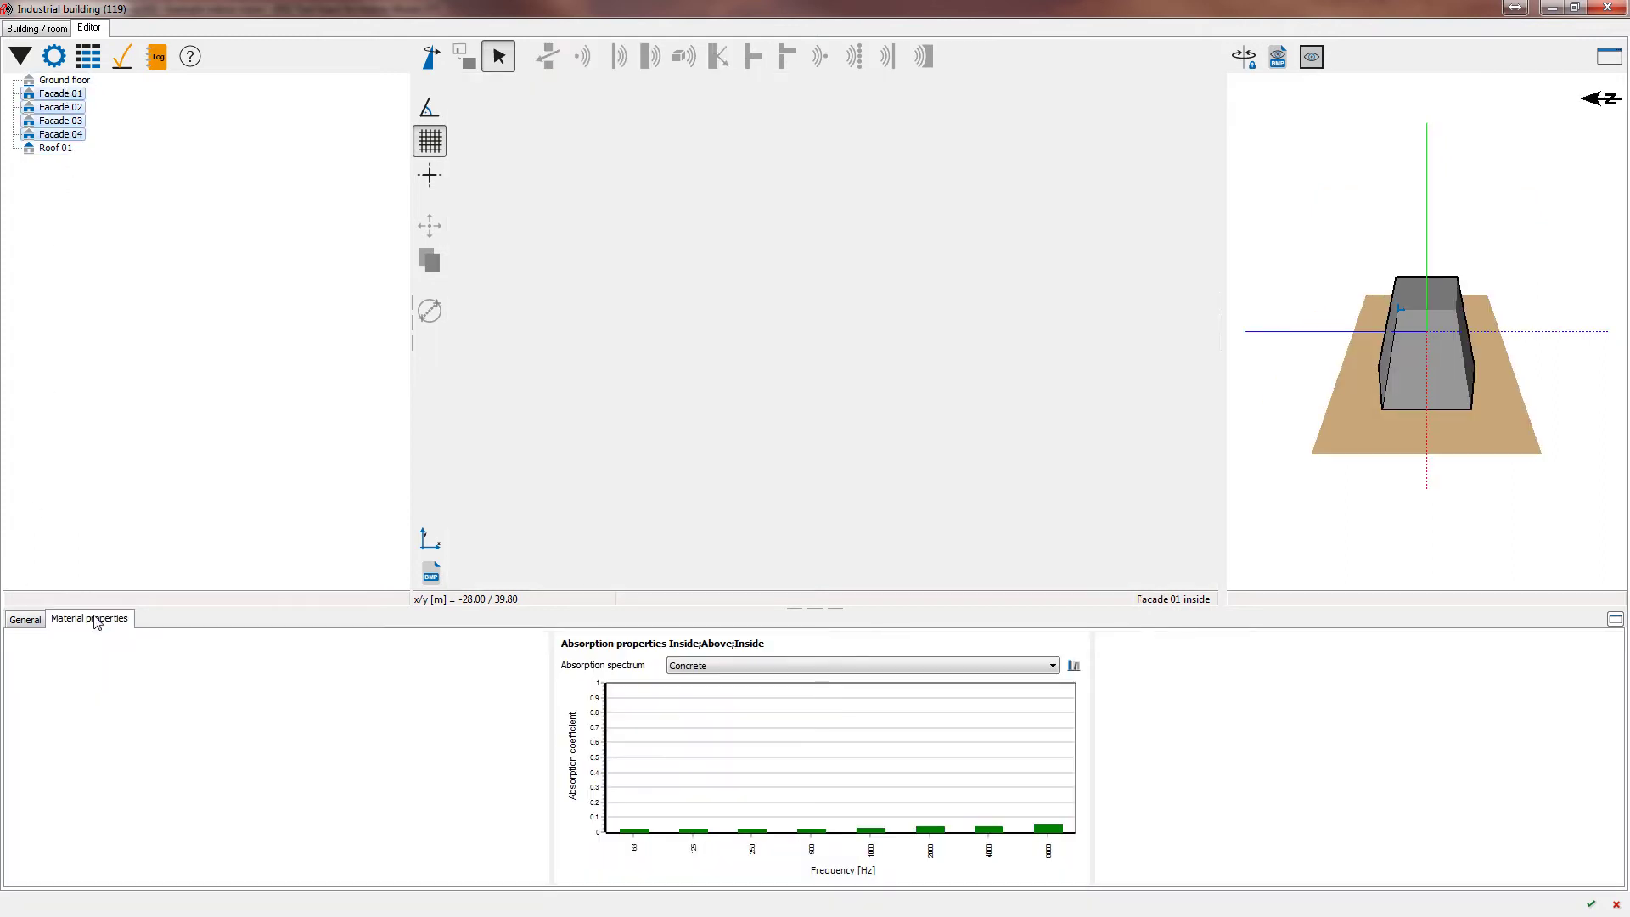
pyautogui.click(771, 666)
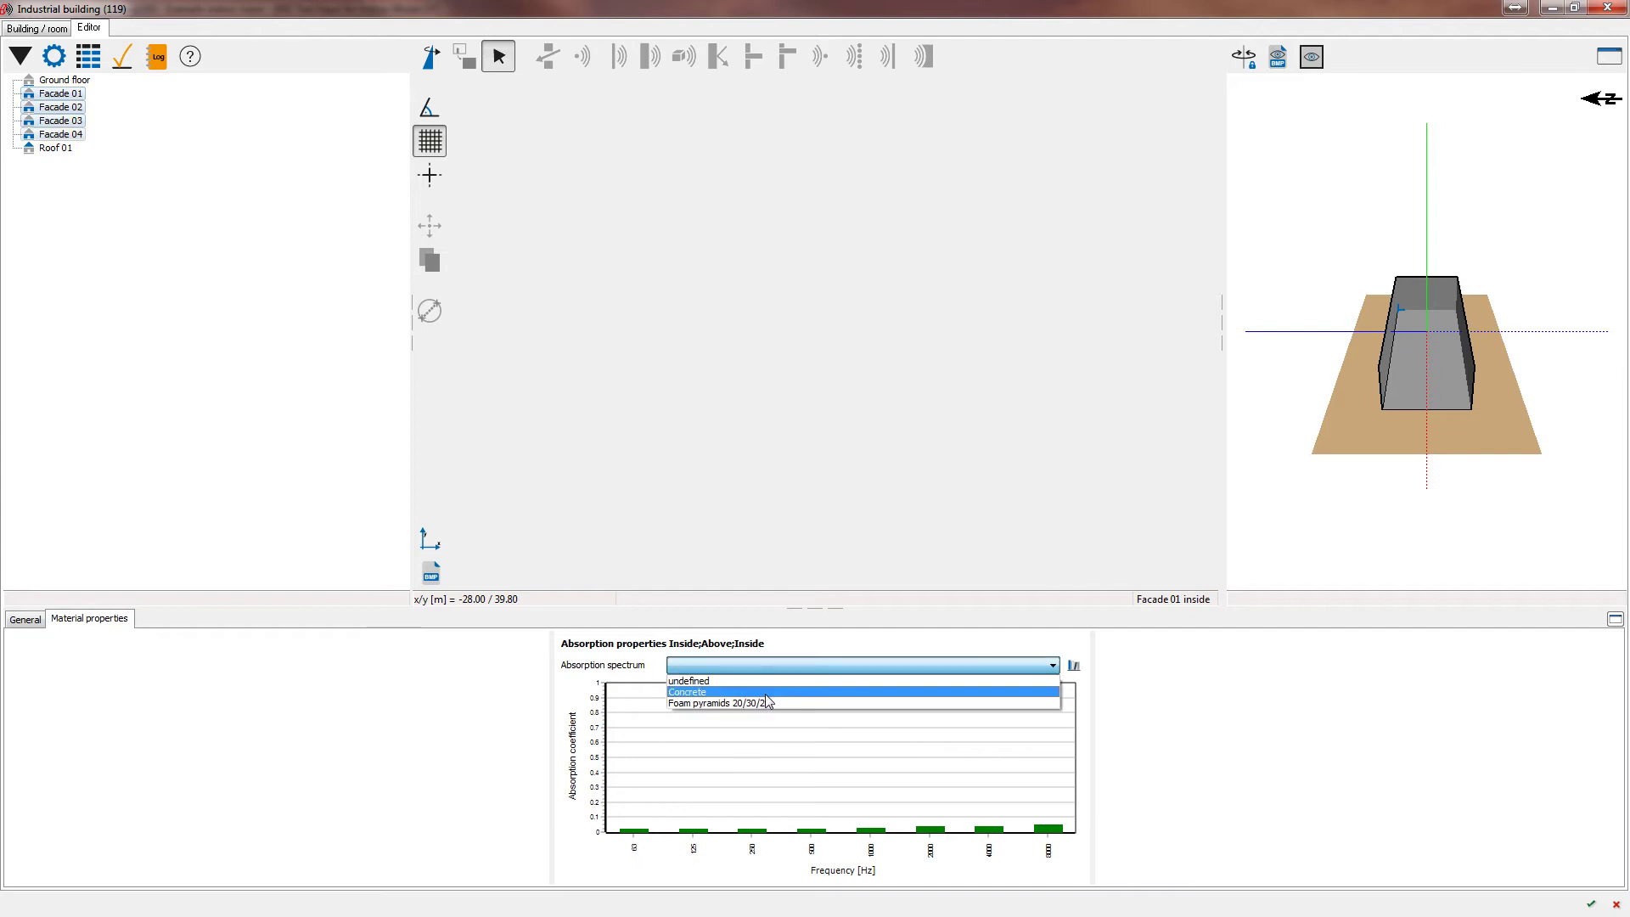
pyautogui.click(765, 694)
pyautogui.click(57, 81)
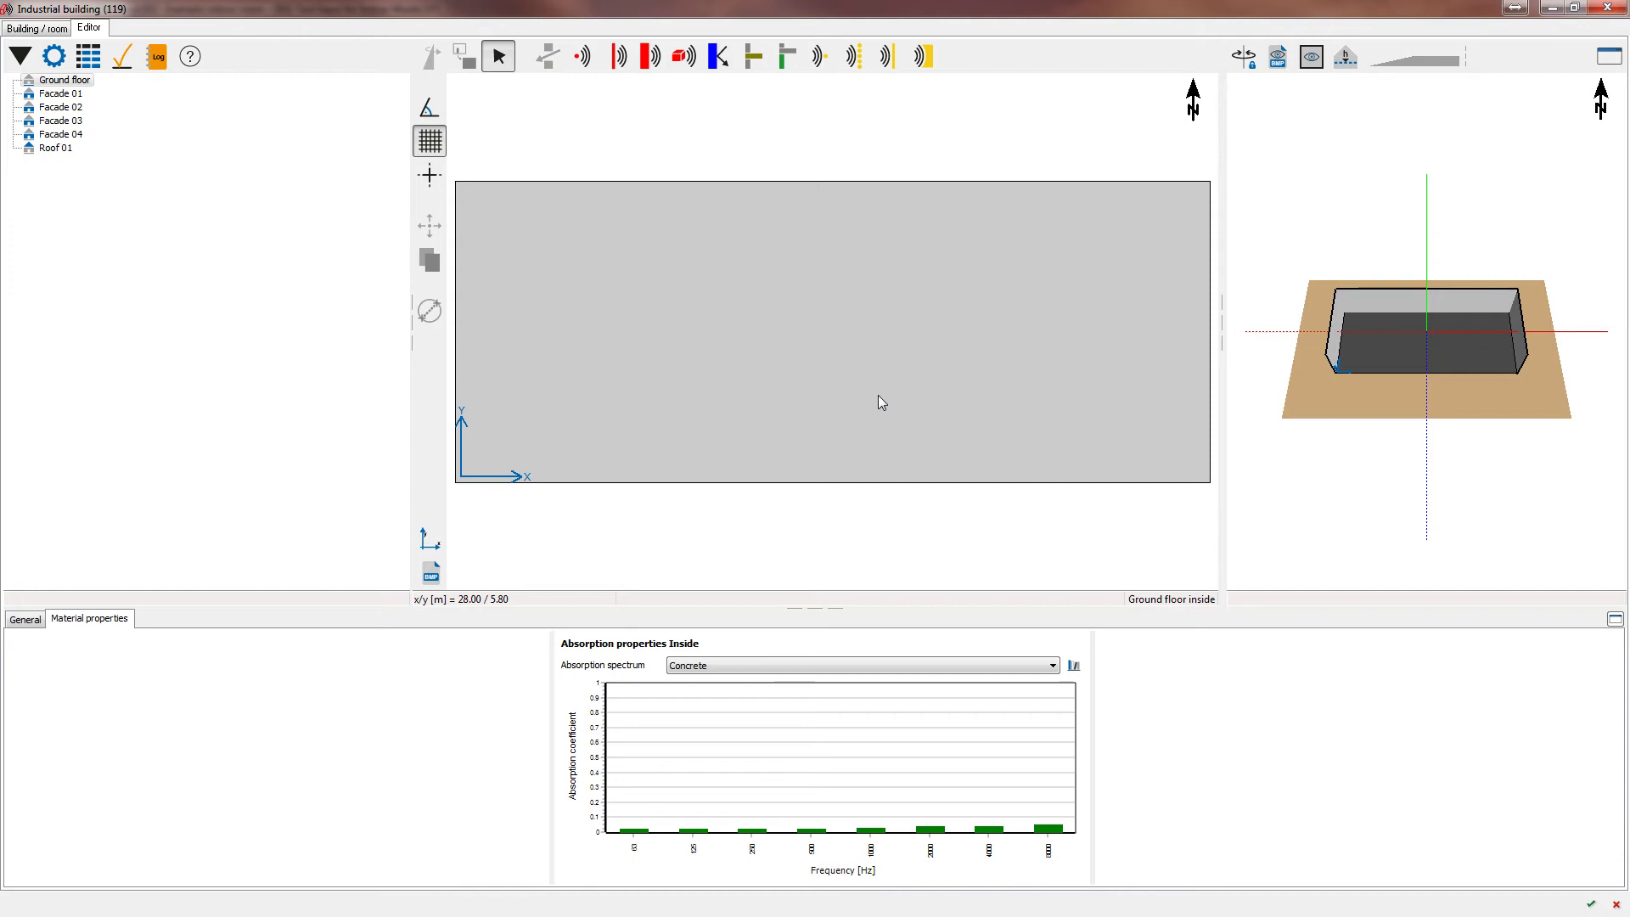
# Draw a vertical-object rectangle at the top-left corner of the ground floor.
pyautogui.click(789, 60)
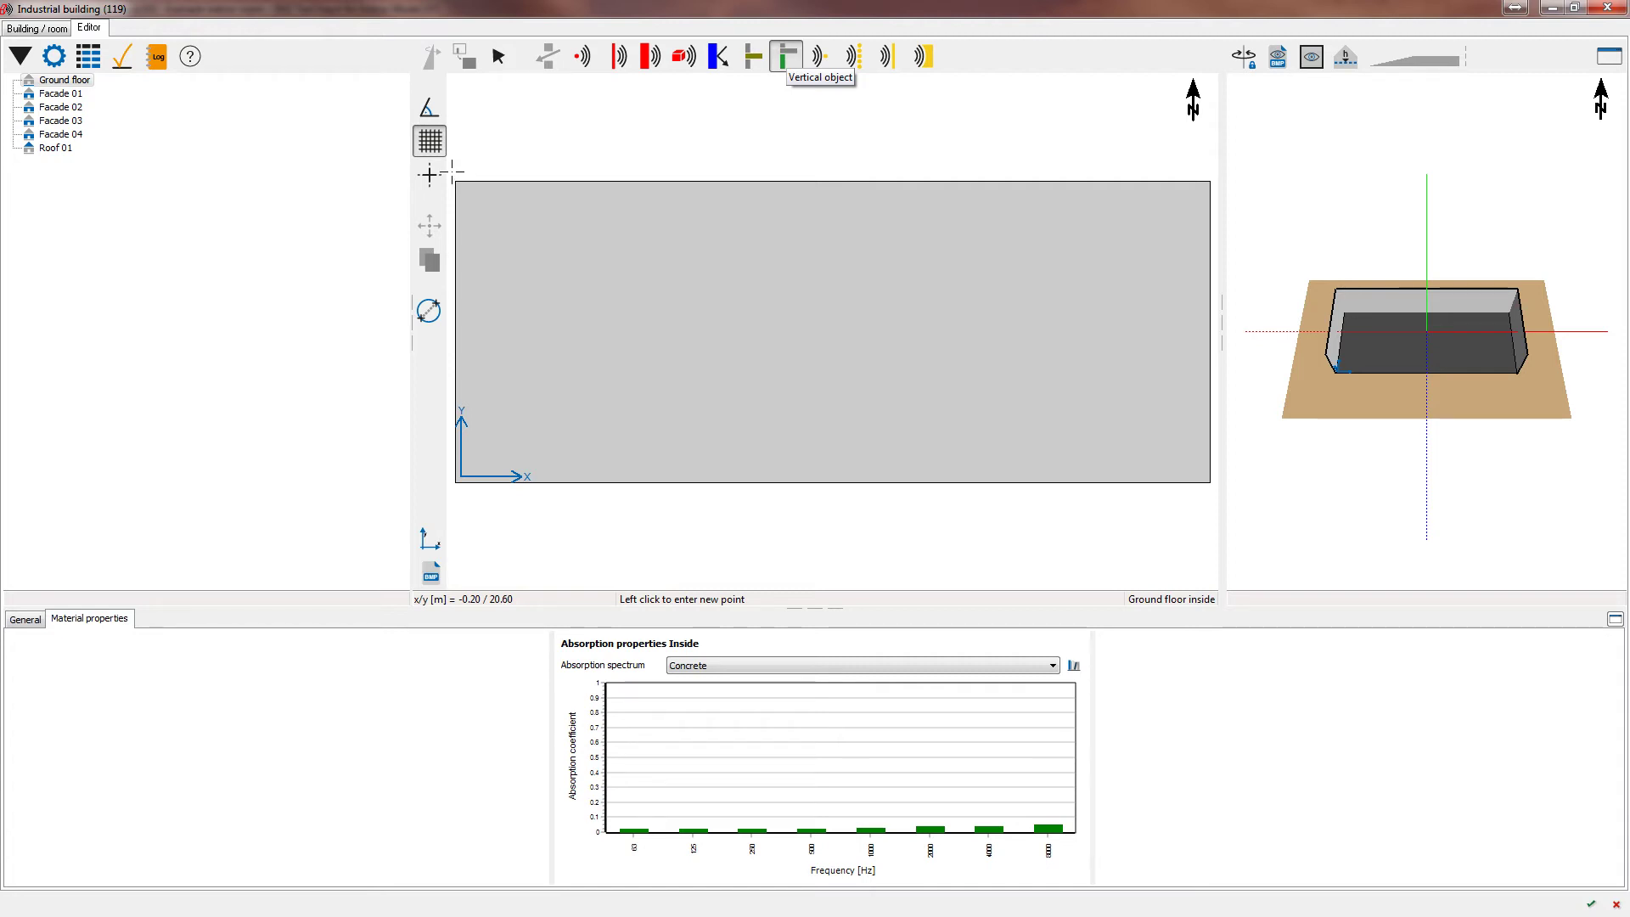
pyautogui.click(453, 173)
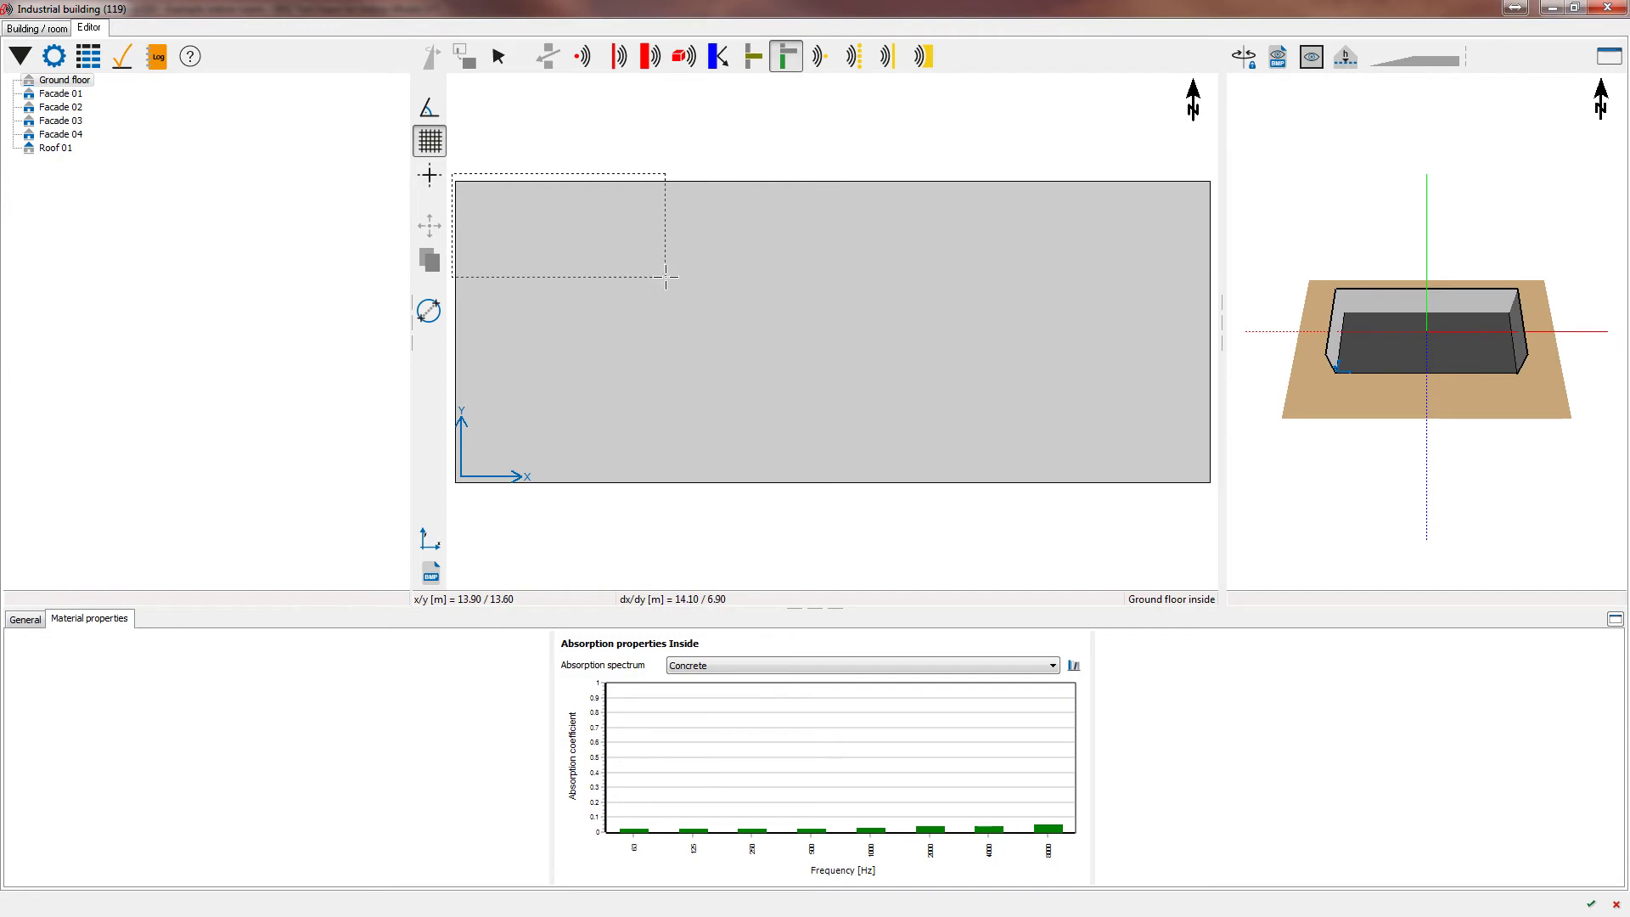
pyautogui.click(665, 276)
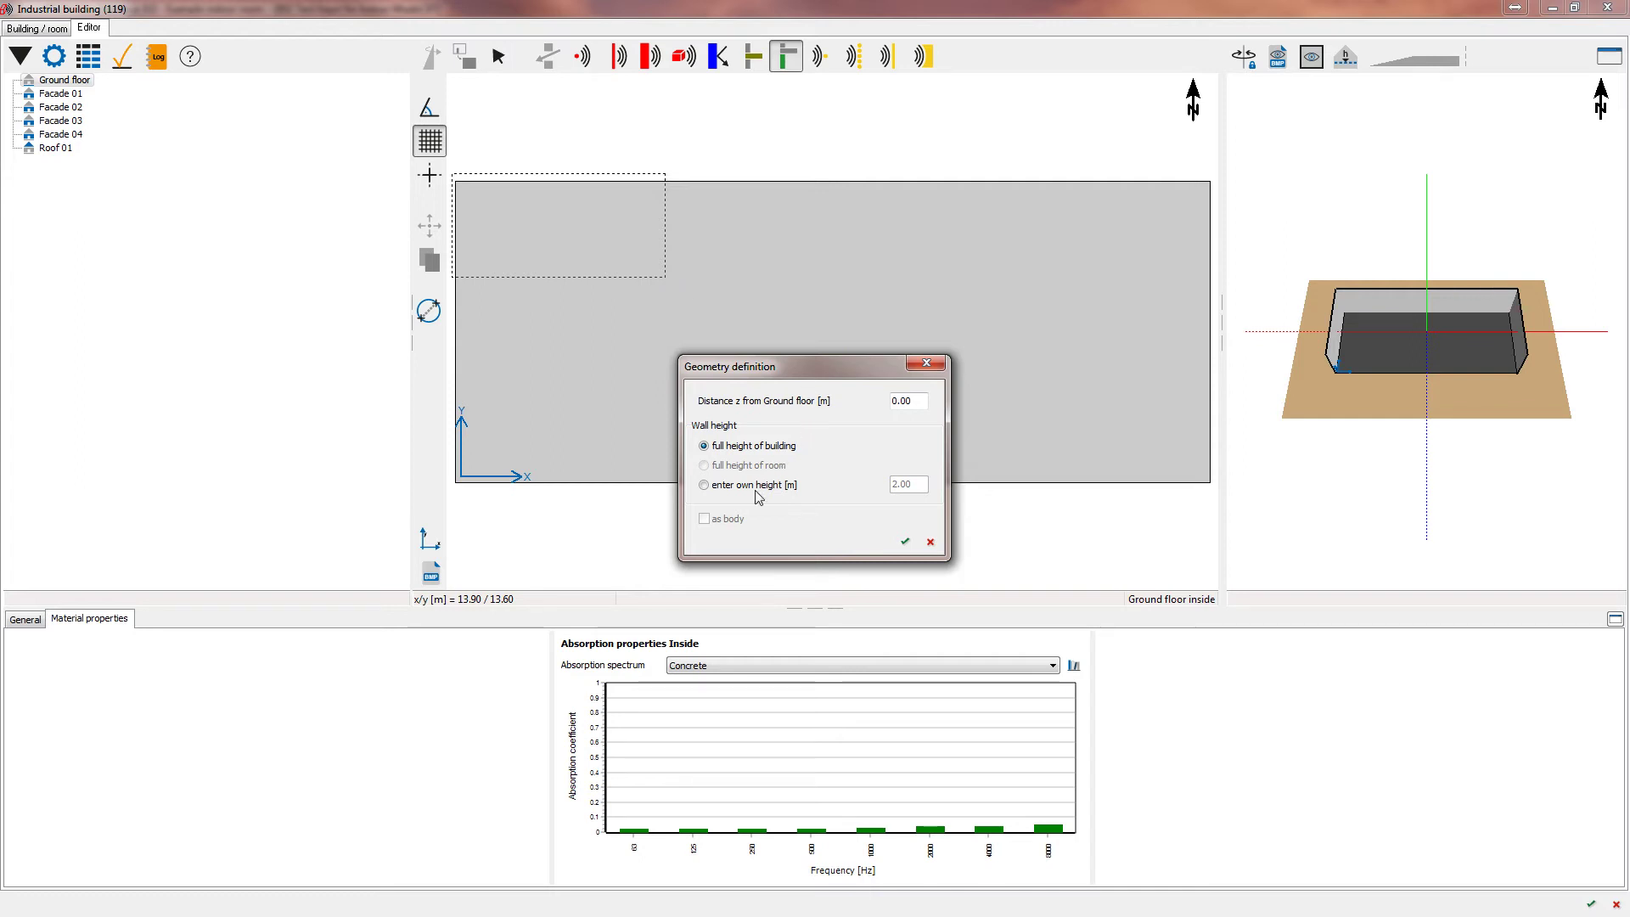
# Define the room with its own 4.5 m wall height as a closed body.
pyautogui.click(728, 489)
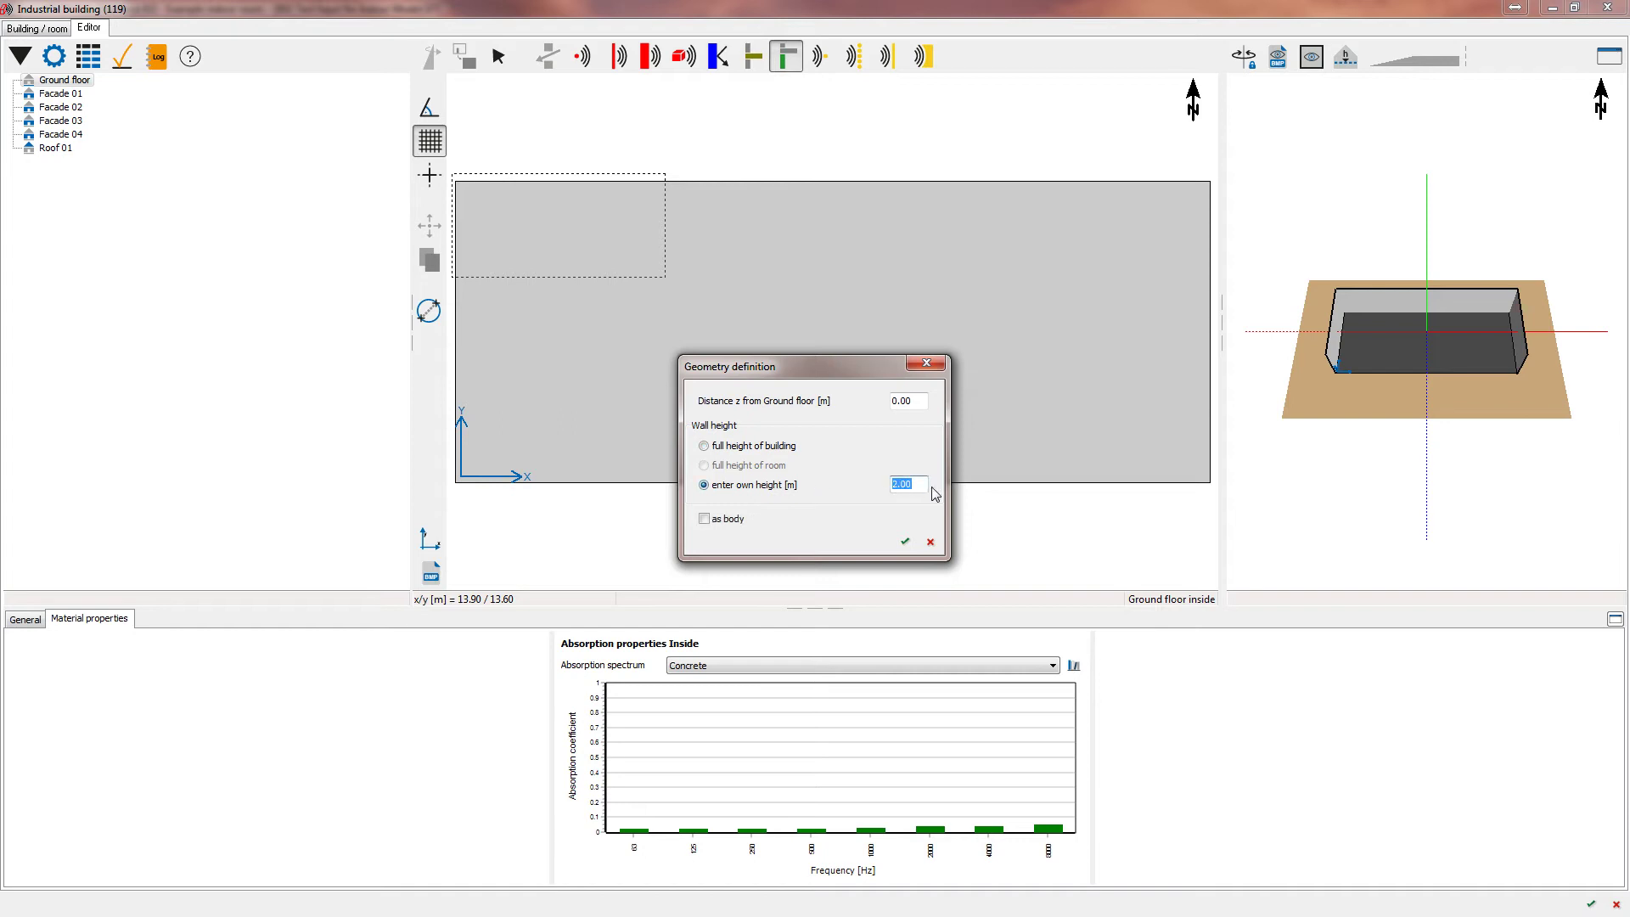
pyautogui.write('4.')
pyautogui.write('5')
pyautogui.click(727, 522)
pyautogui.click(904, 543)
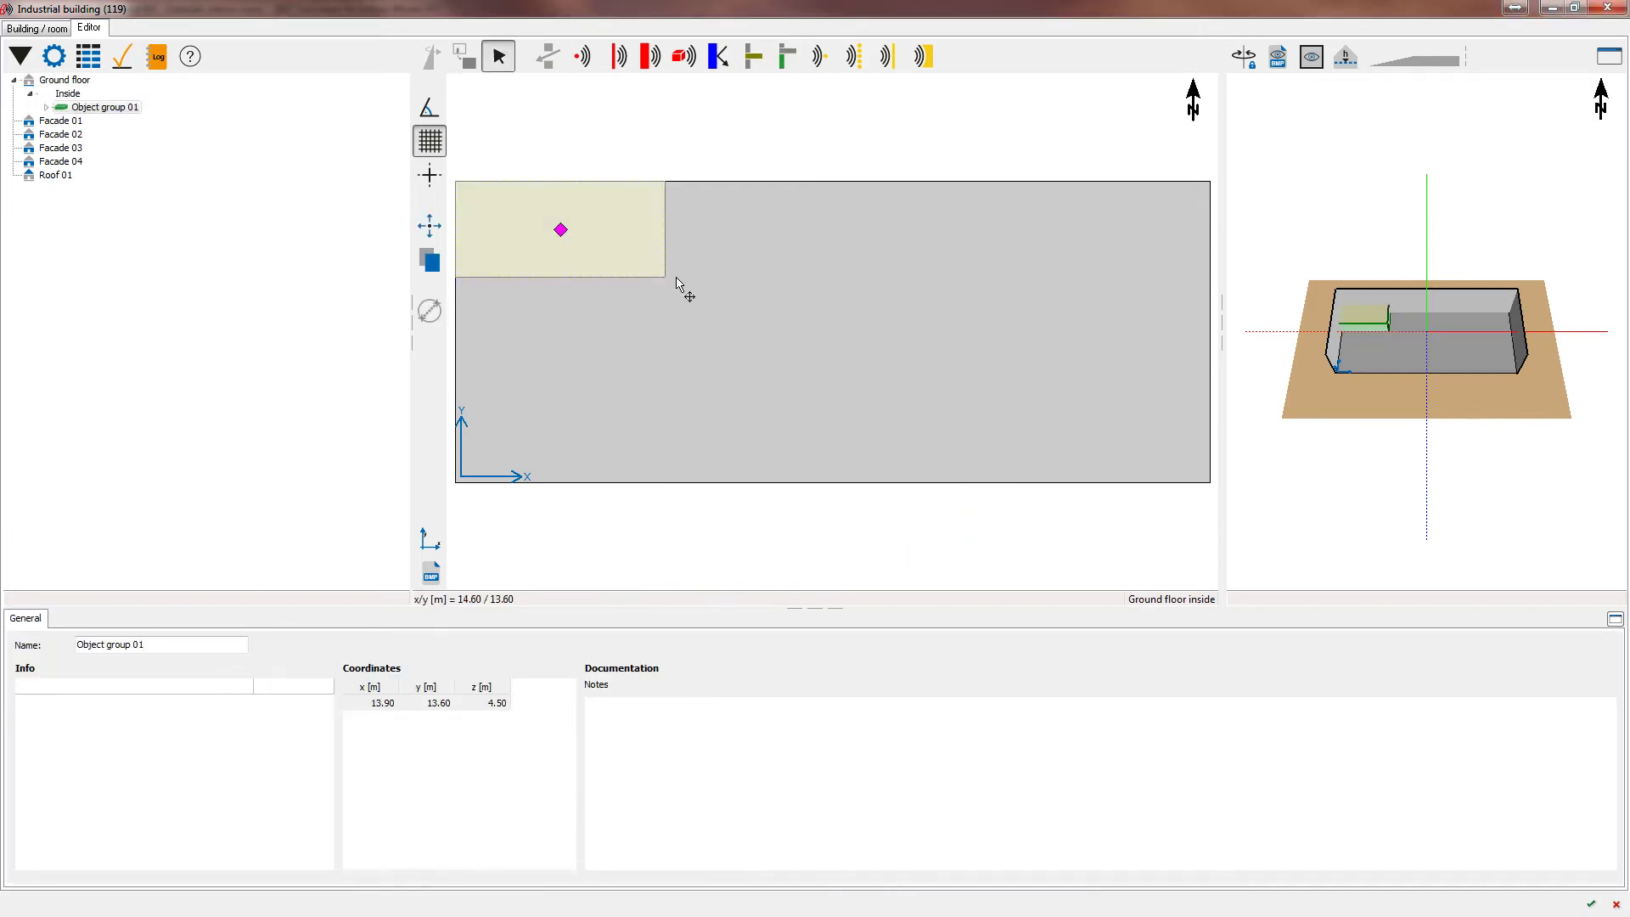
# Rename Object group 01 to 'Control Room' and its first wall to 'Control Room Ceiling'.
pyautogui.click(47, 109)
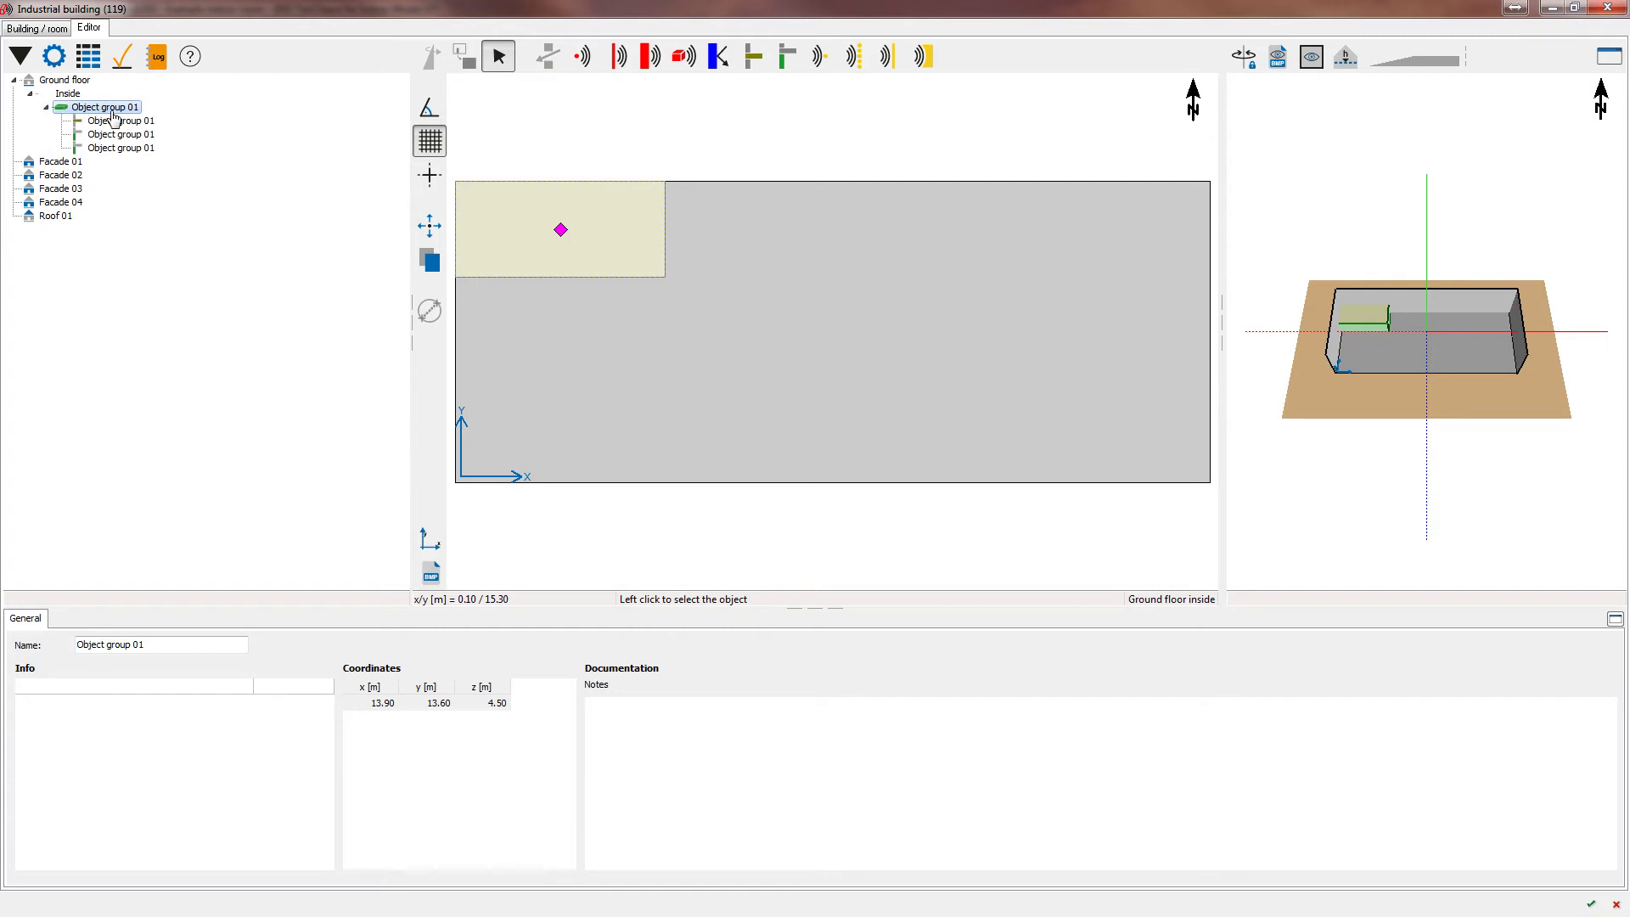
pyautogui.tripleClick(127, 644)
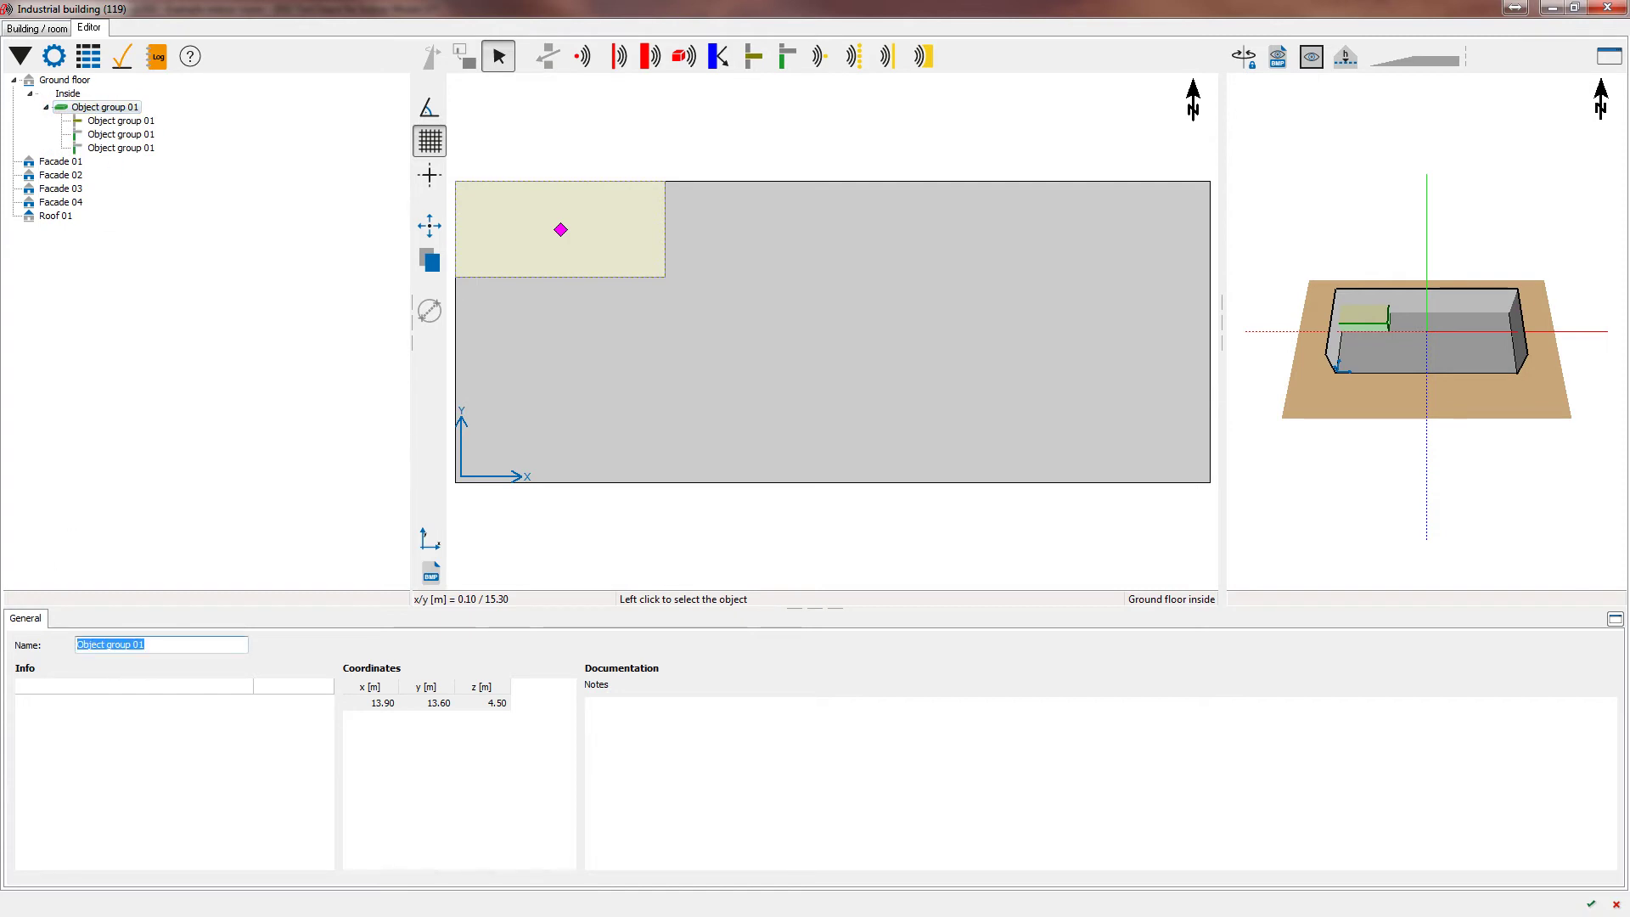
pyautogui.write('Control ')
pyautogui.write('Room')
pyautogui.press('Return')
pyautogui.click(114, 121)
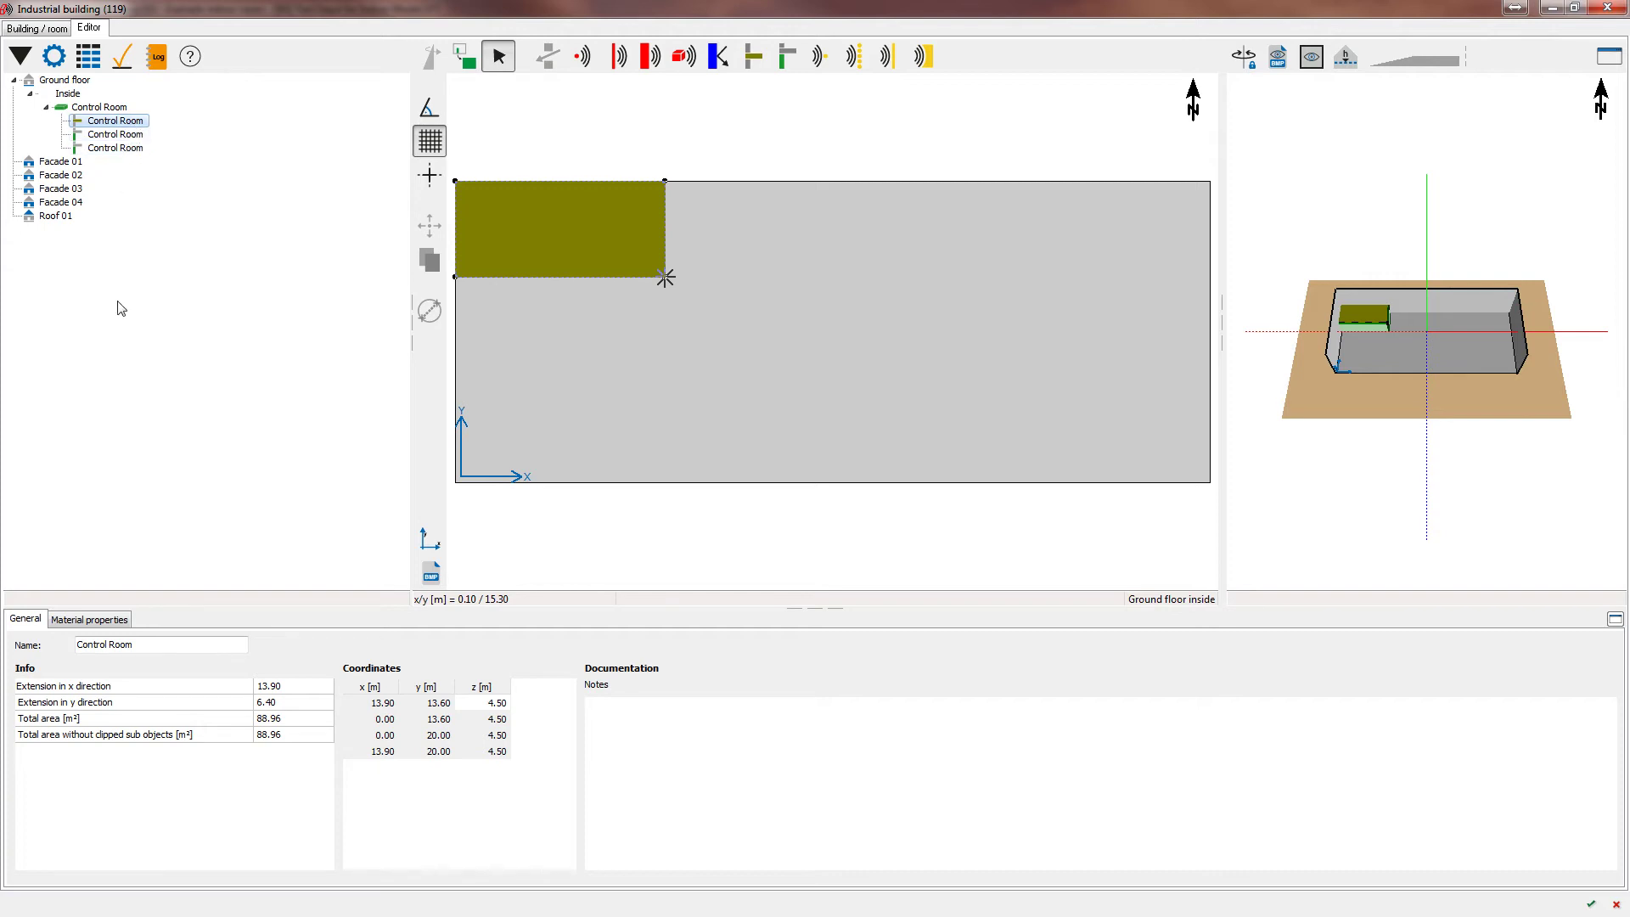
pyautogui.click(147, 643)
pyautogui.write('Ceiling')
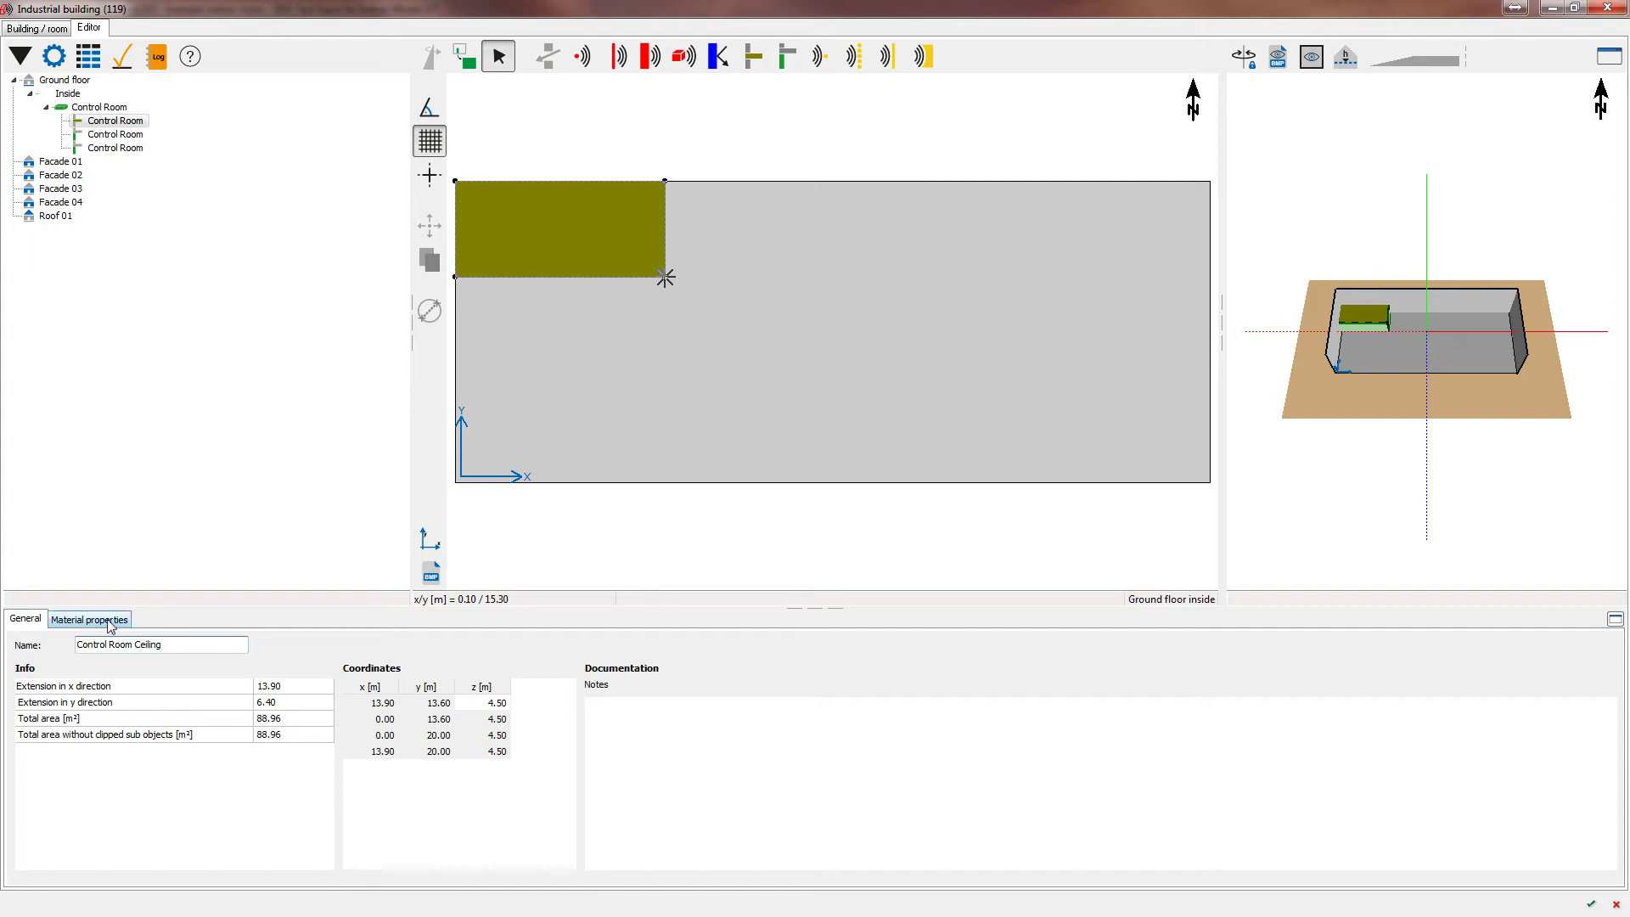
pyautogui.press('Return')
# Rename the next two walls 'Control Room South' and 'Control Room East'.
pyautogui.click(122, 135)
pyautogui.click(165, 647)
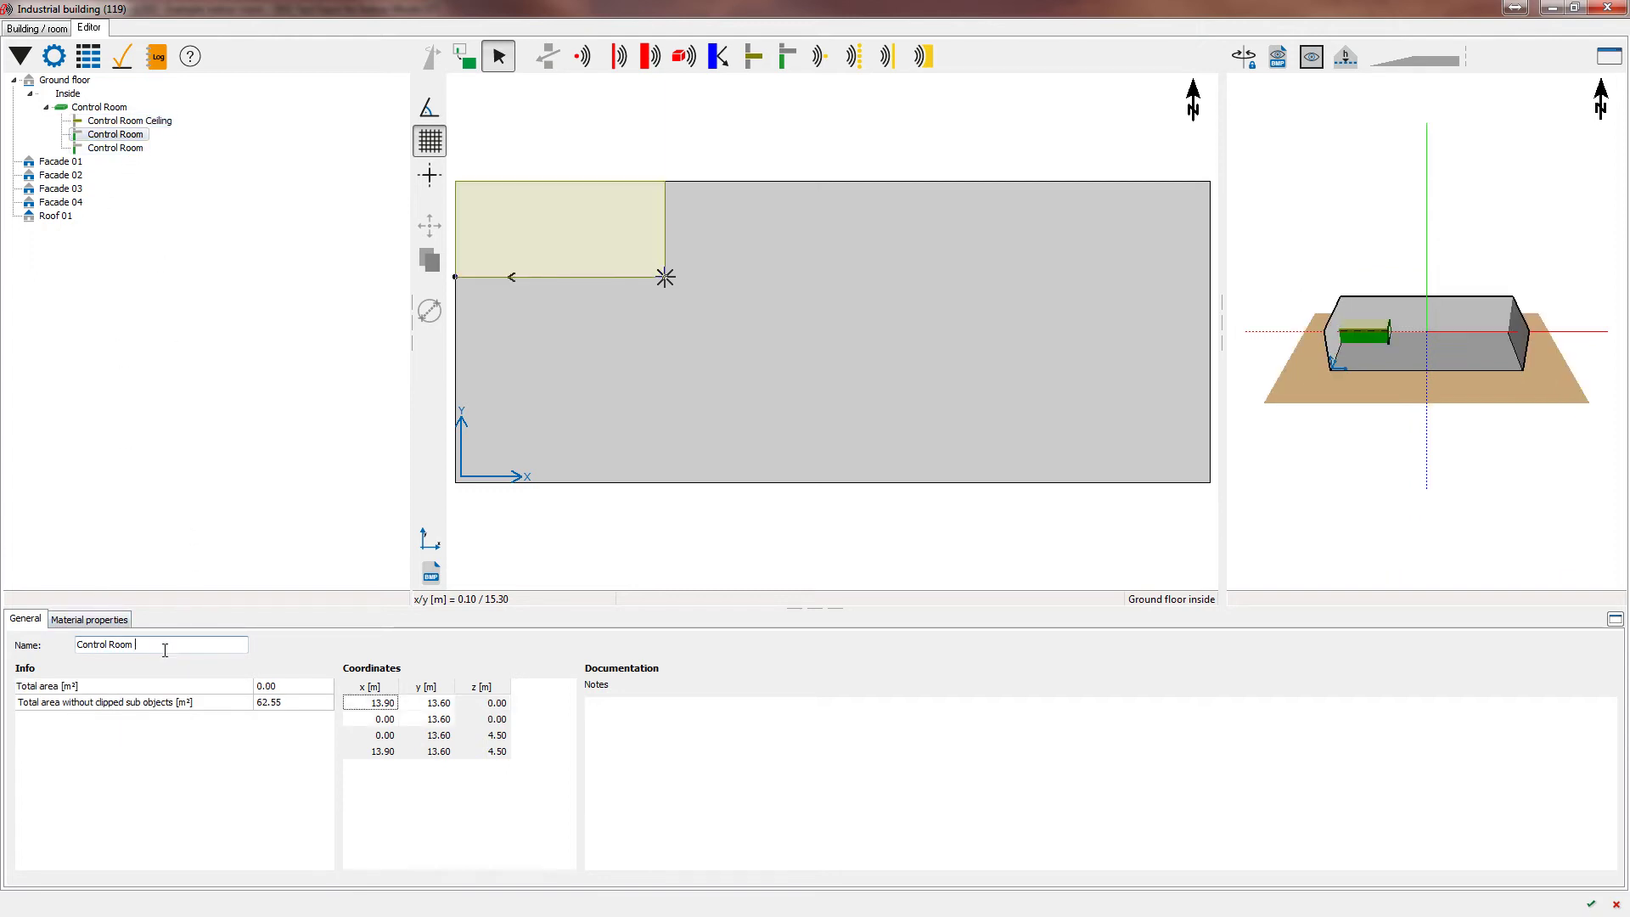
pyautogui.write('South')
pyautogui.press('Return')
pyautogui.click(115, 147)
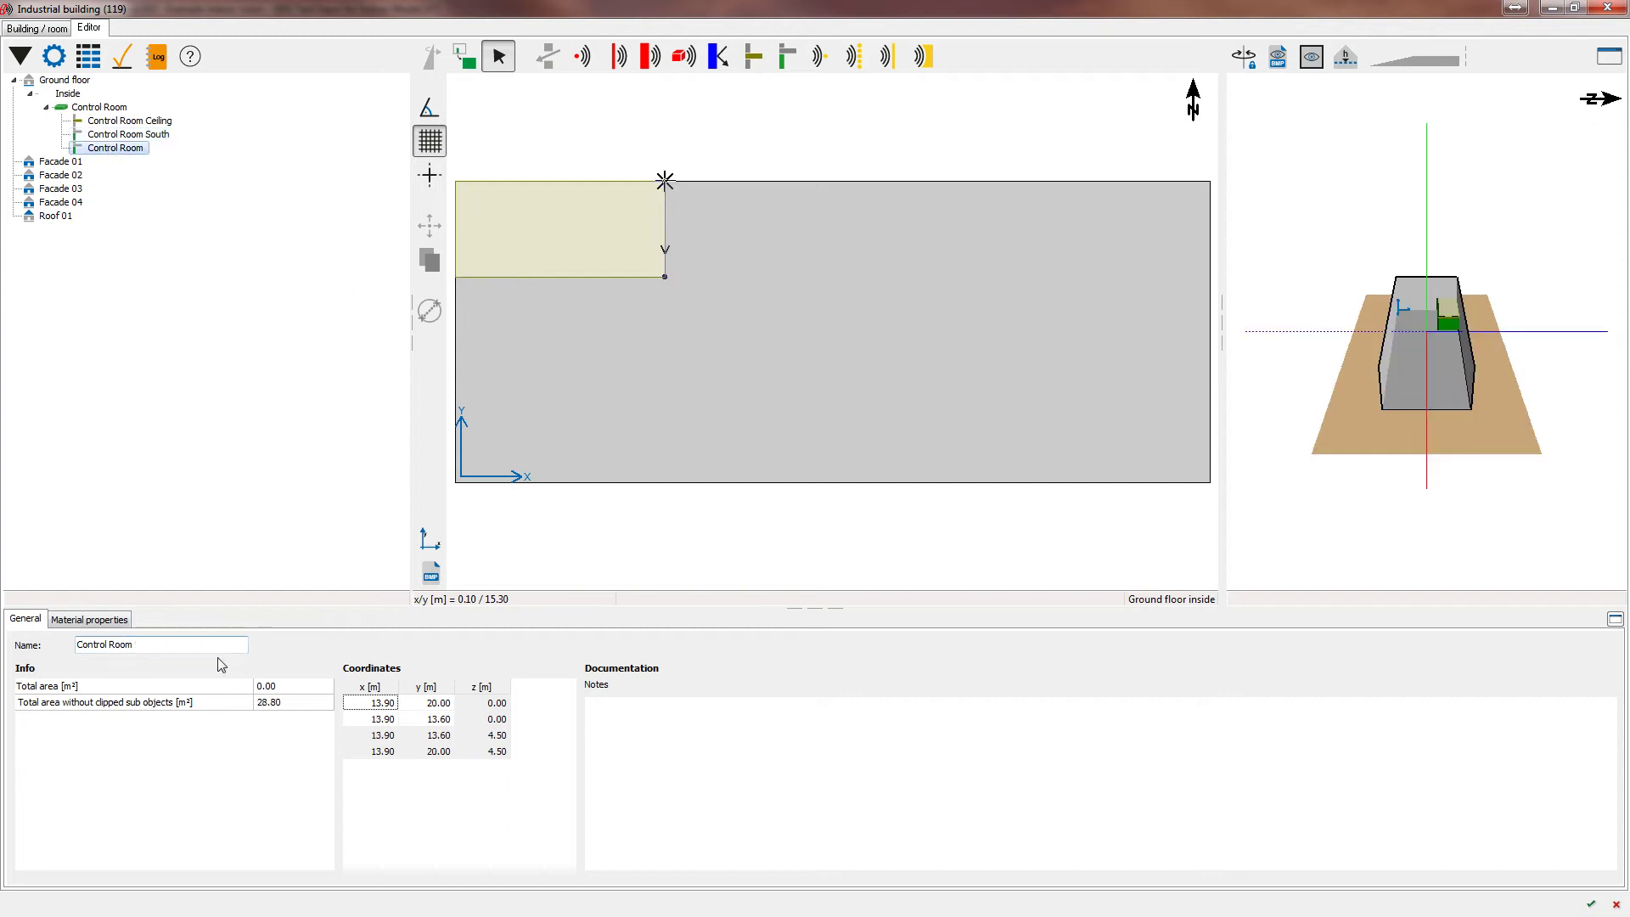
pyautogui.click(189, 644)
pyautogui.write('East')
pyautogui.click(64, 625)
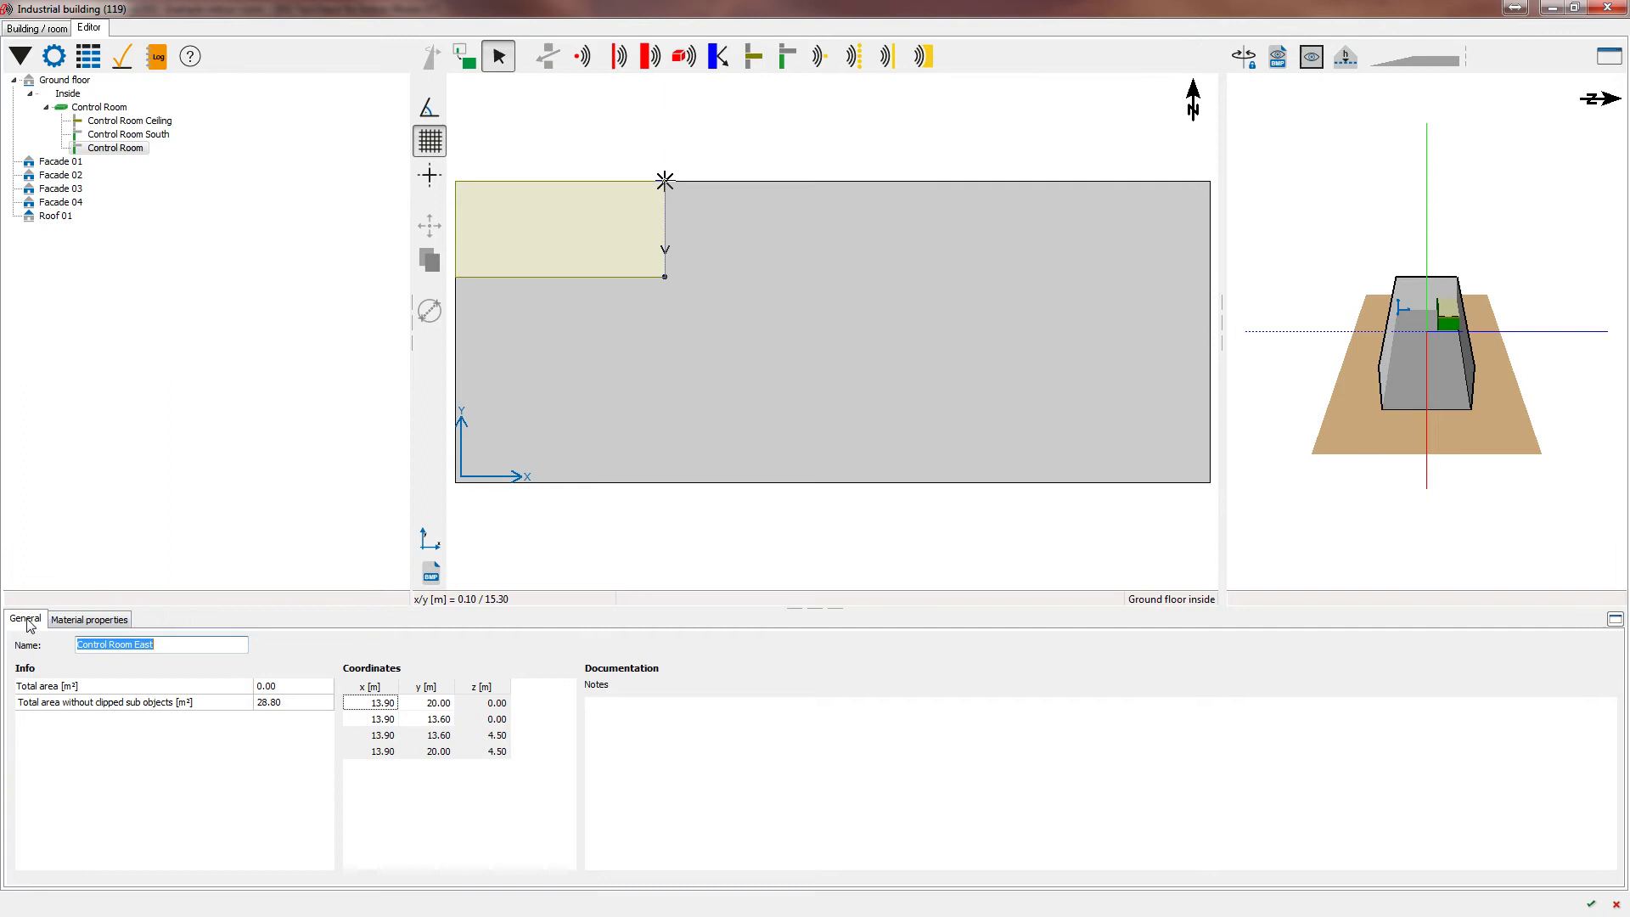
# Give the Control Room walls 1mm Corrugated Steel Sheet transmission and Concrete inside/outside absorption.
pyautogui.click(70, 625)
pyautogui.keyDown('shift'); pyautogui.click(141, 121); pyautogui.keyUp('shift')
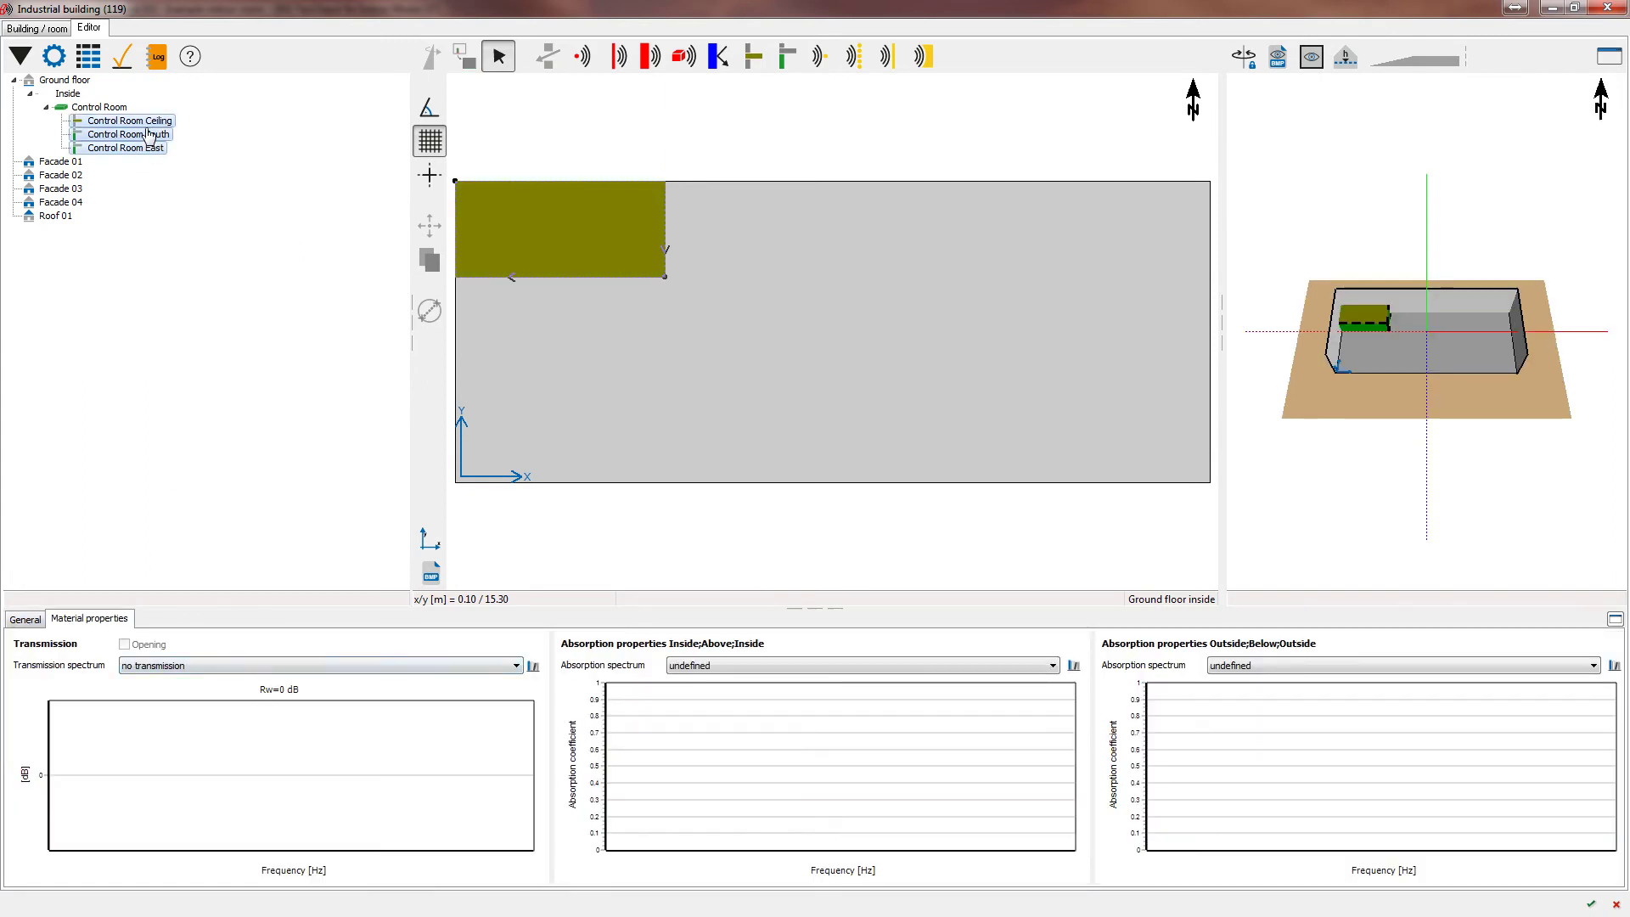
pyautogui.click(241, 666)
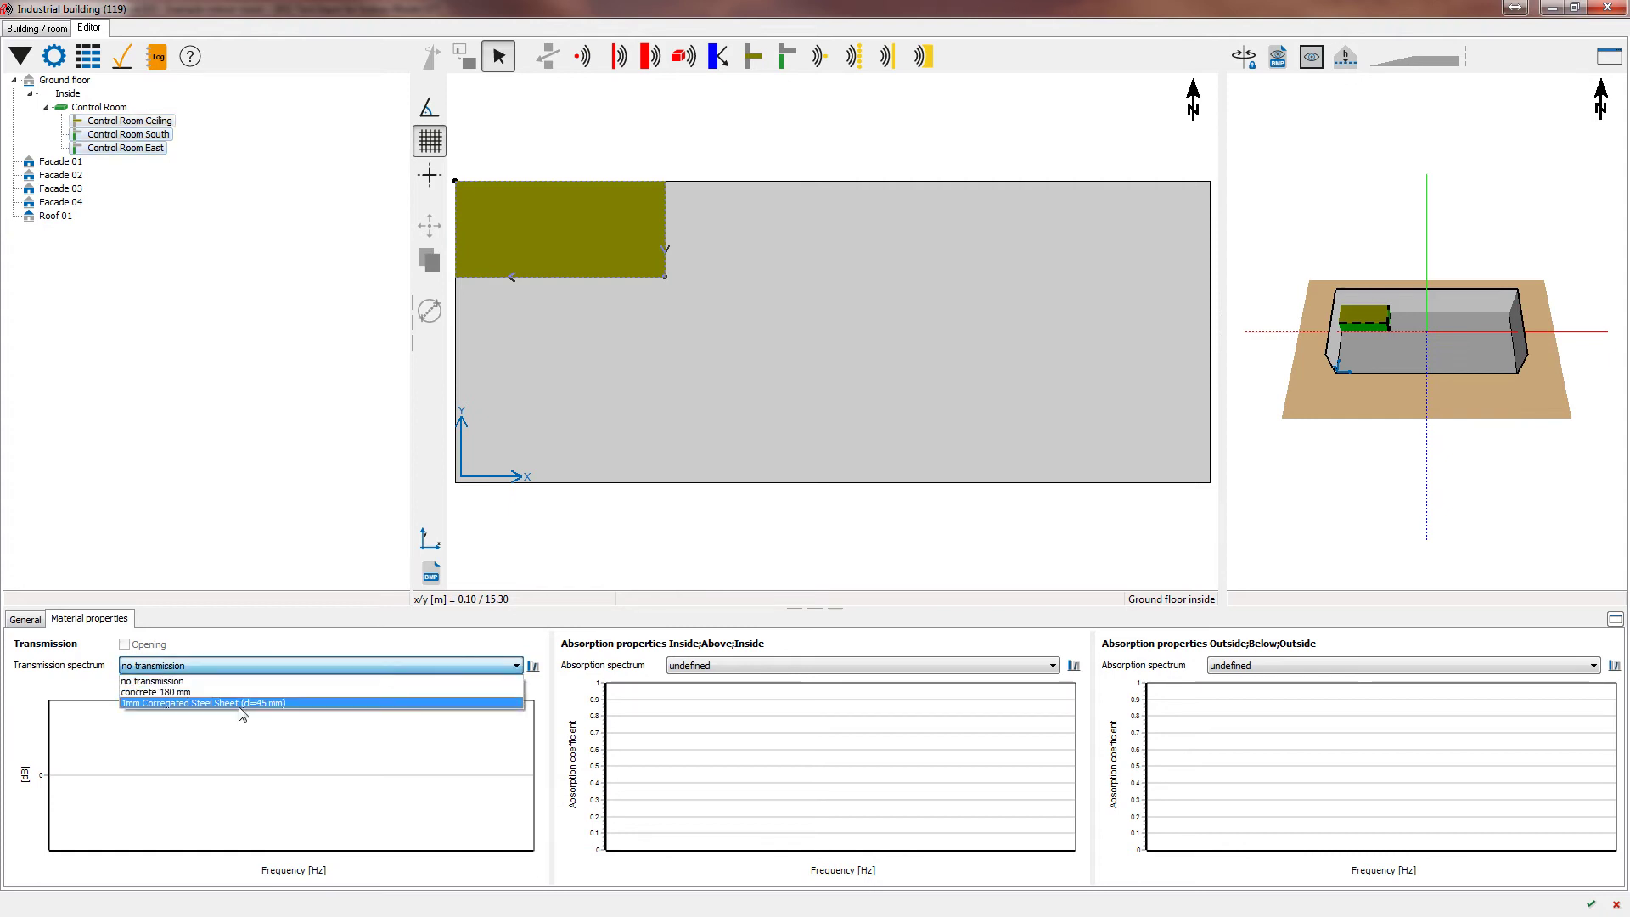
pyautogui.click(237, 703)
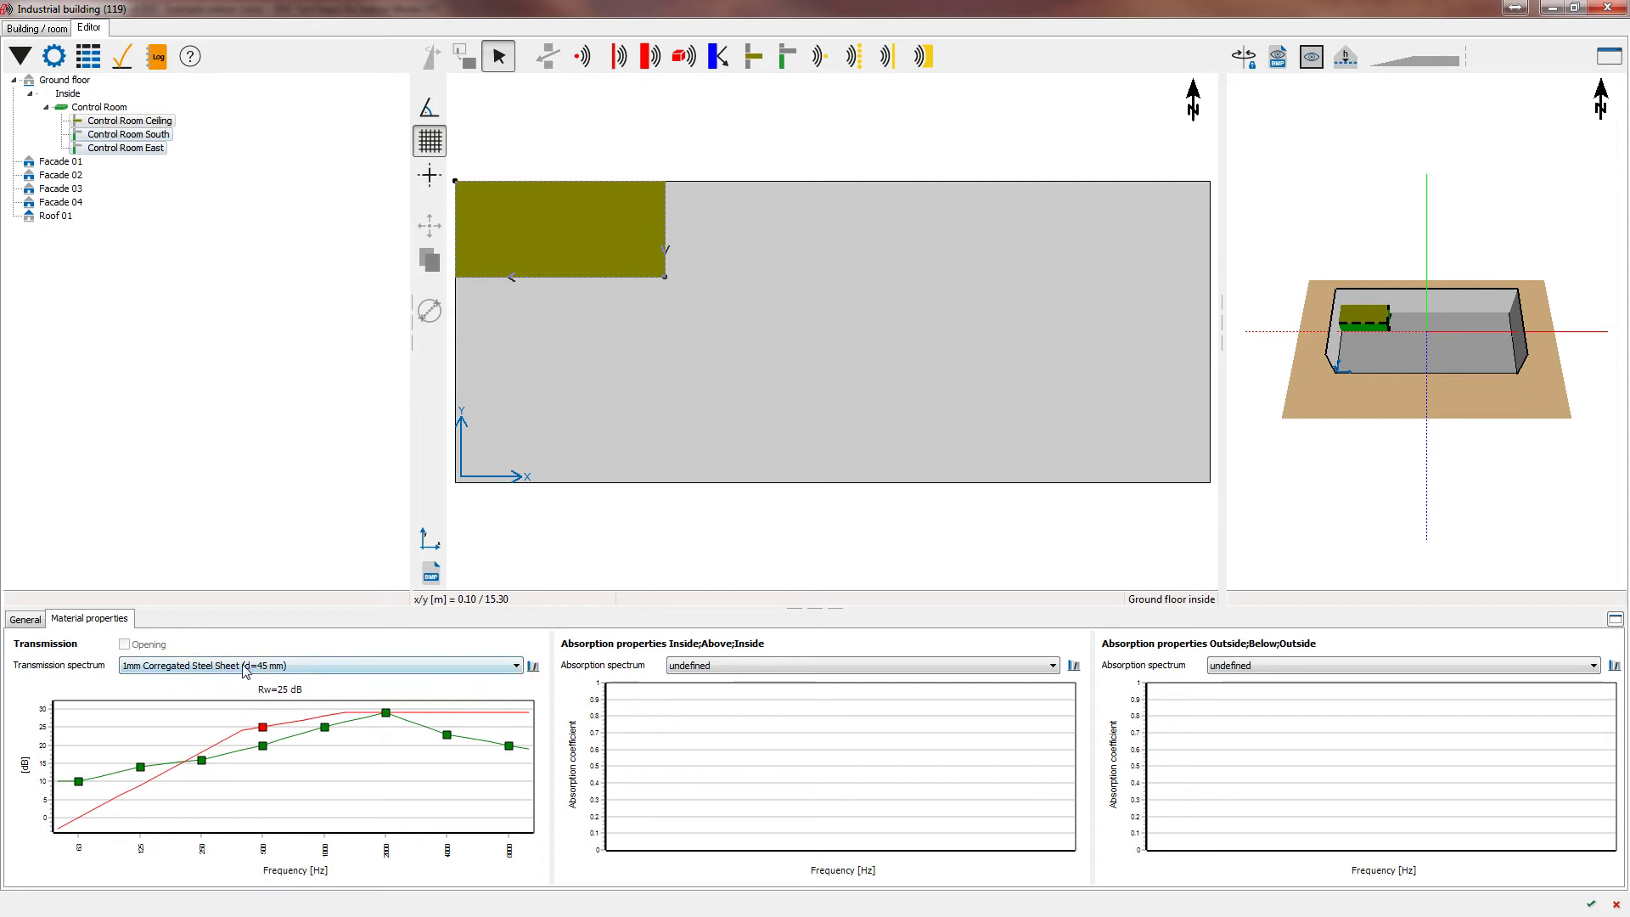
pyautogui.click(723, 675)
pyautogui.click(731, 699)
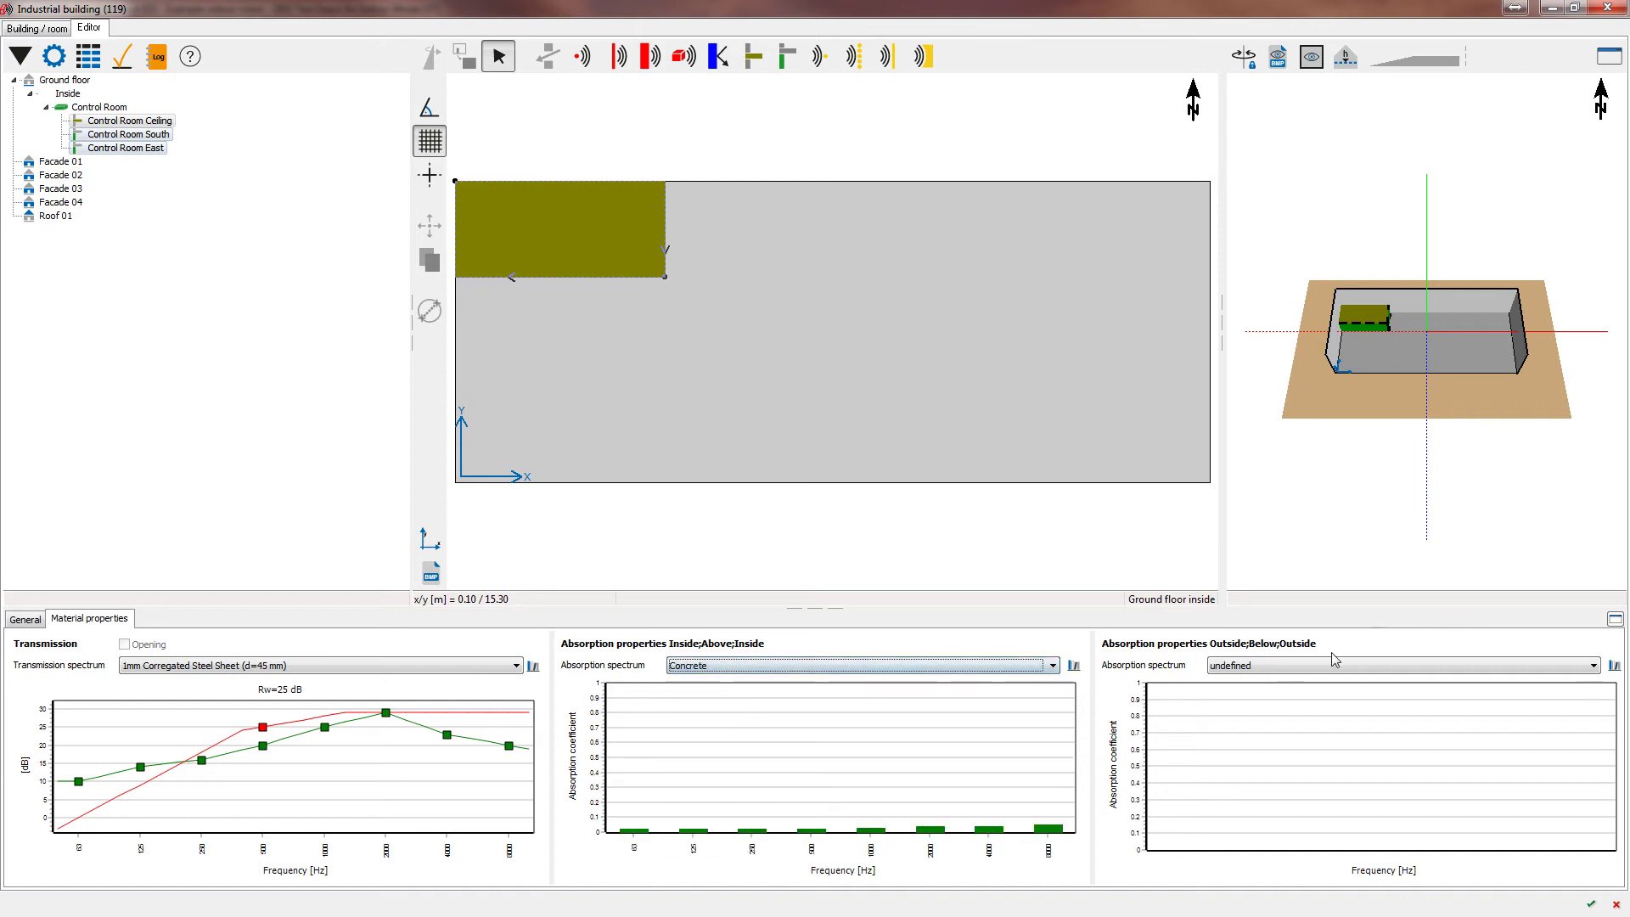
pyautogui.click(1299, 668)
pyautogui.click(1294, 695)
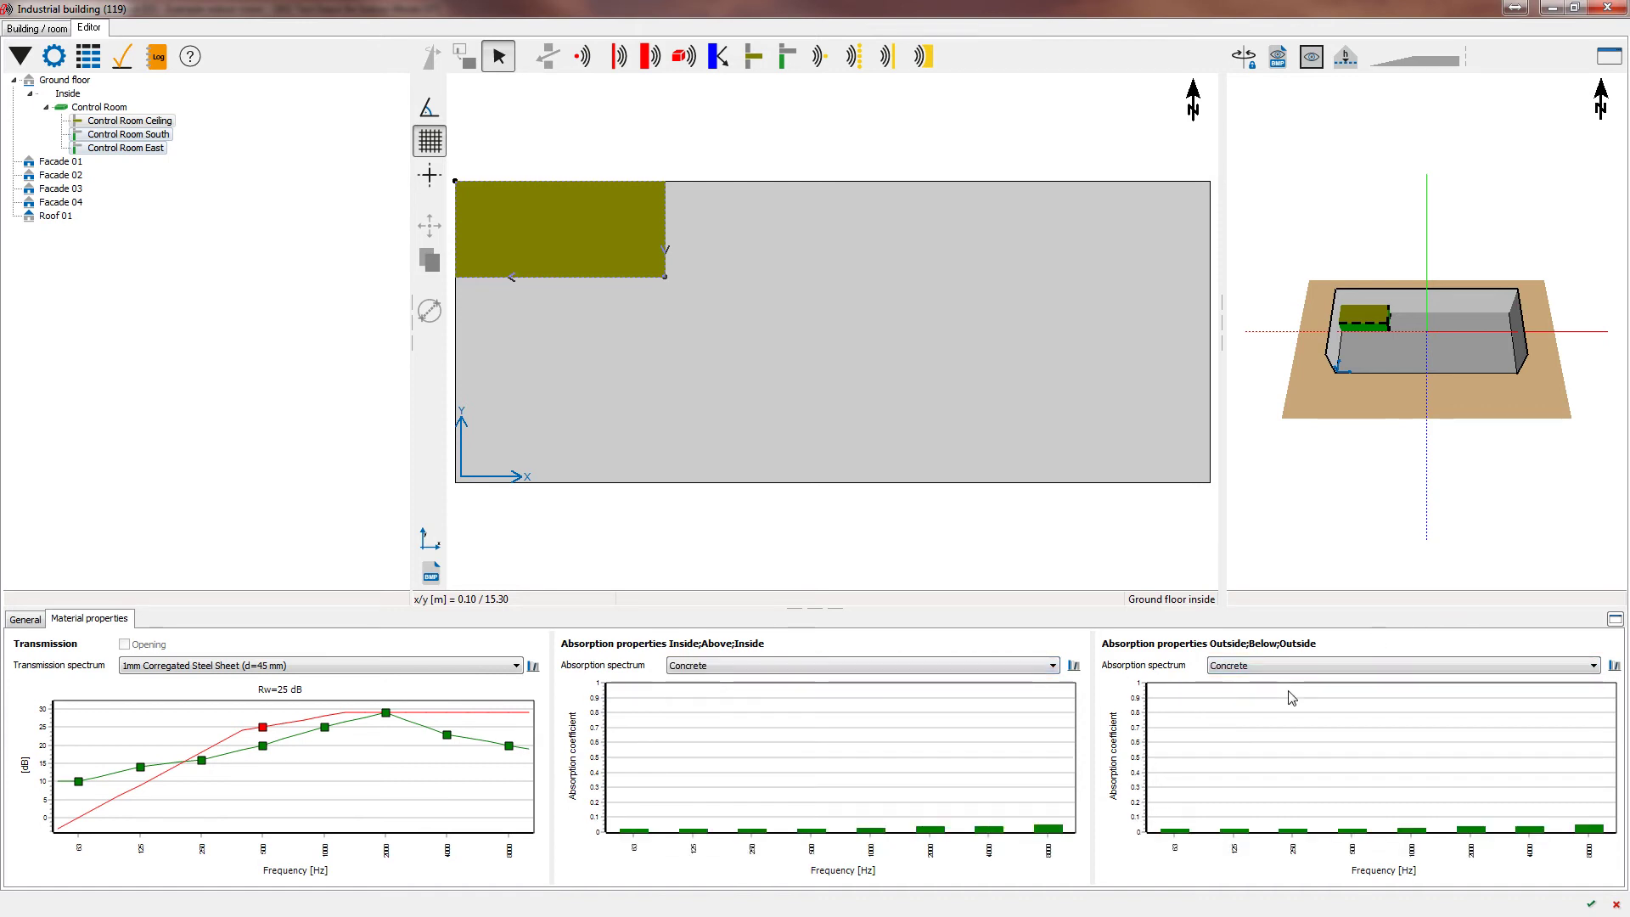
# Re-confirm the Control Room South wall's name.
pyautogui.click(128, 121)
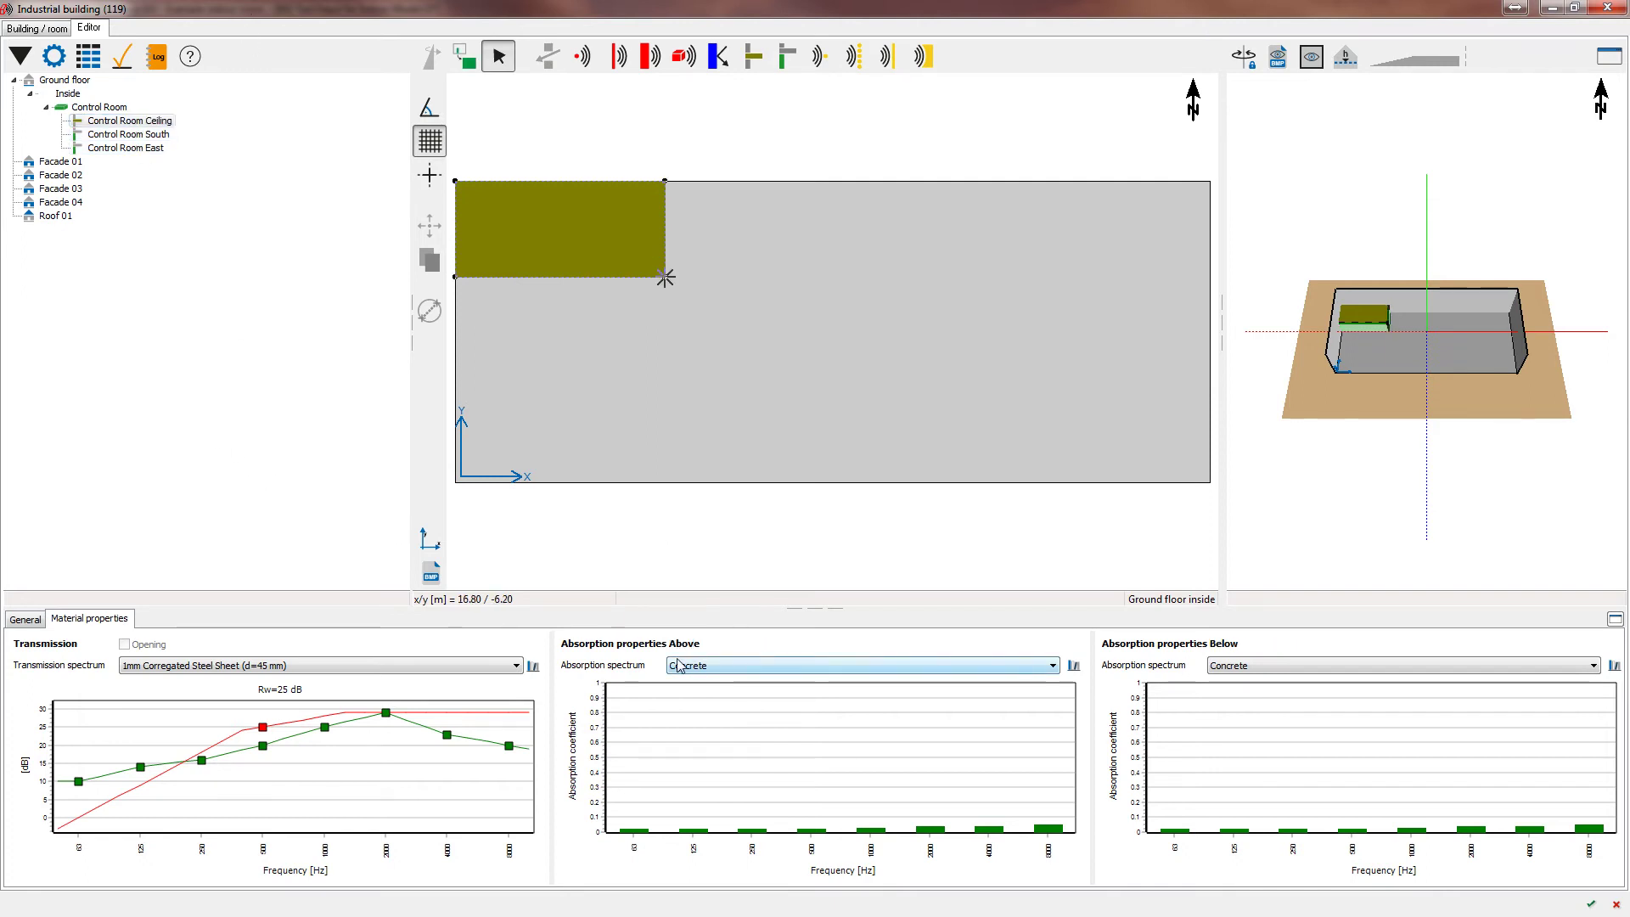
pyautogui.click(140, 133)
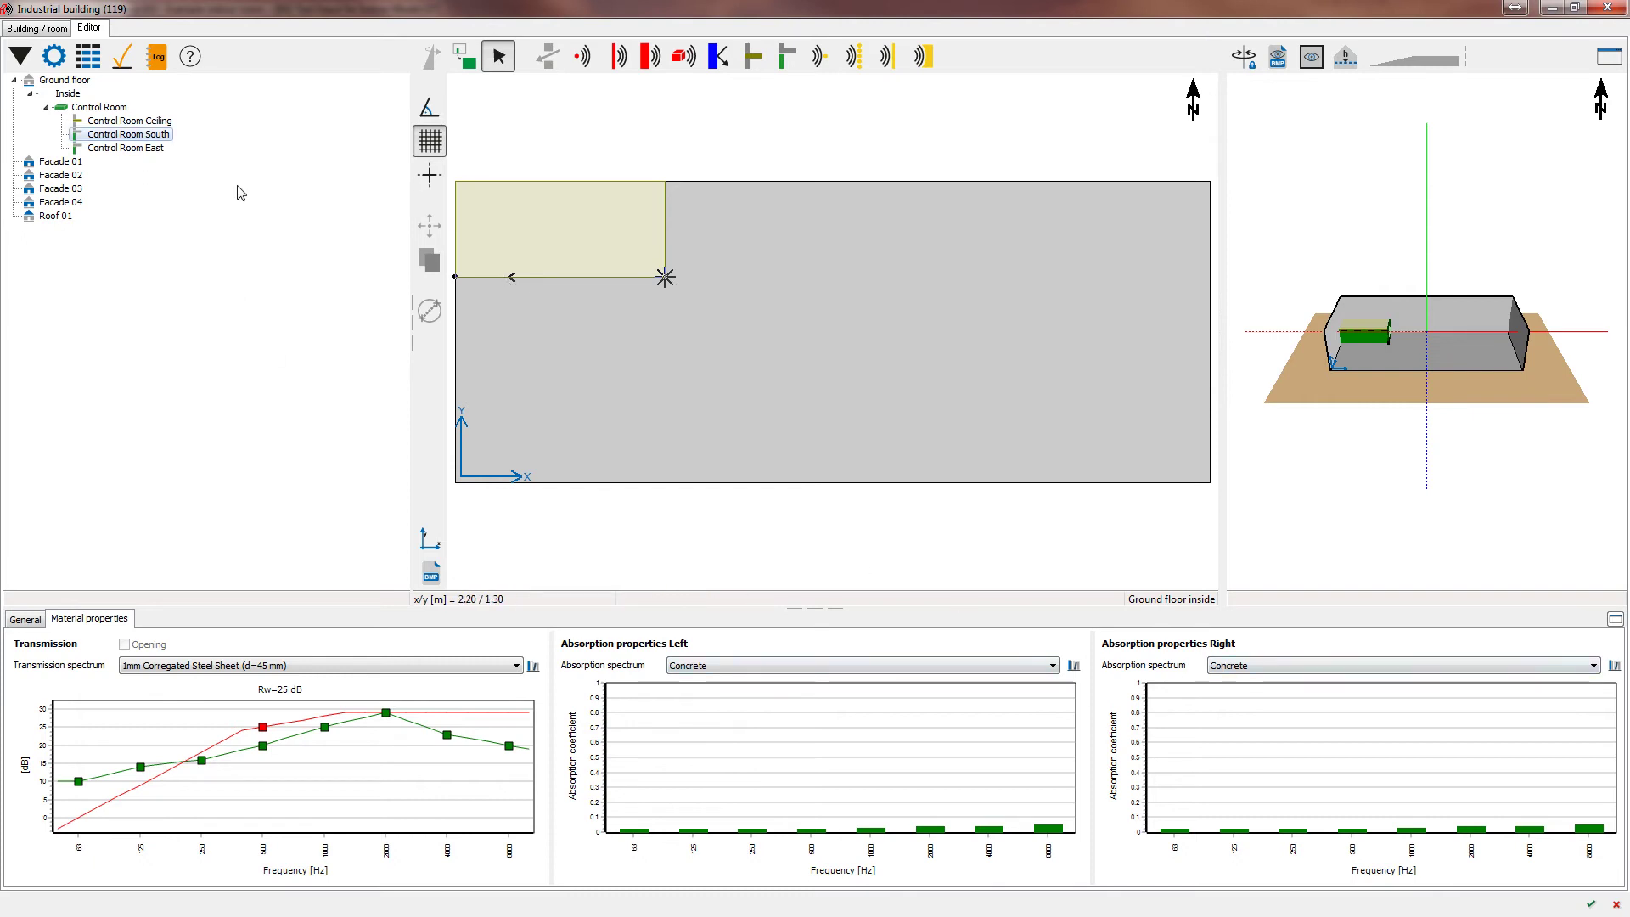
pyautogui.doubleClick(112, 134)
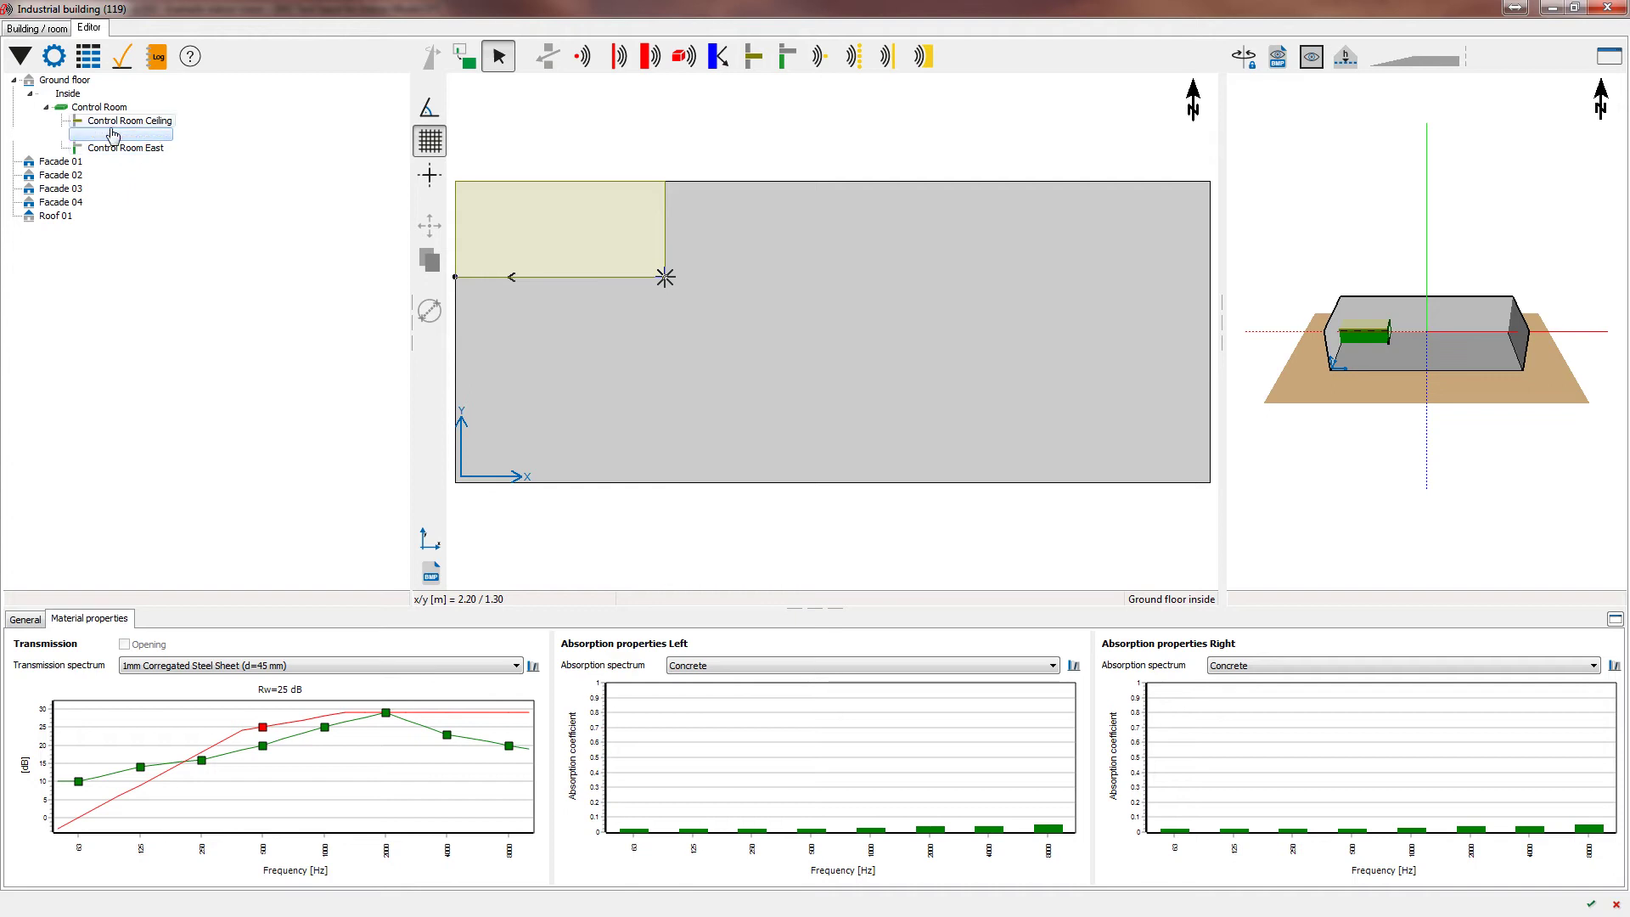
pyautogui.press('Return')
pyautogui.write('Control Room South')
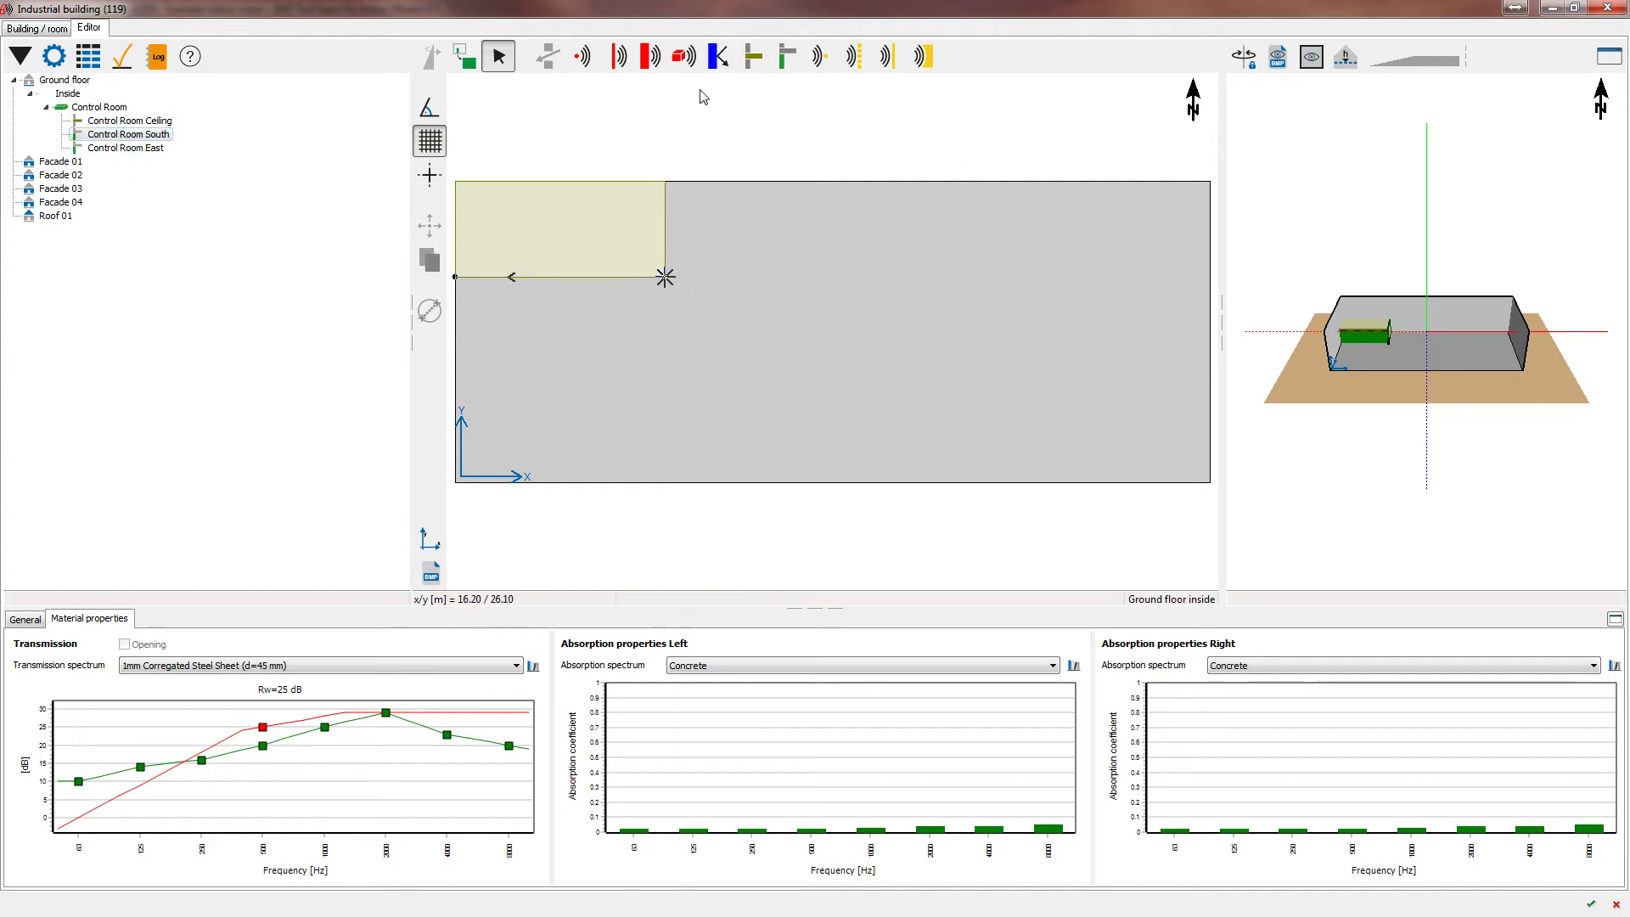
# Draw a 20 m long, 12 m high wall across the floor's east end.
pyautogui.click(788, 58)
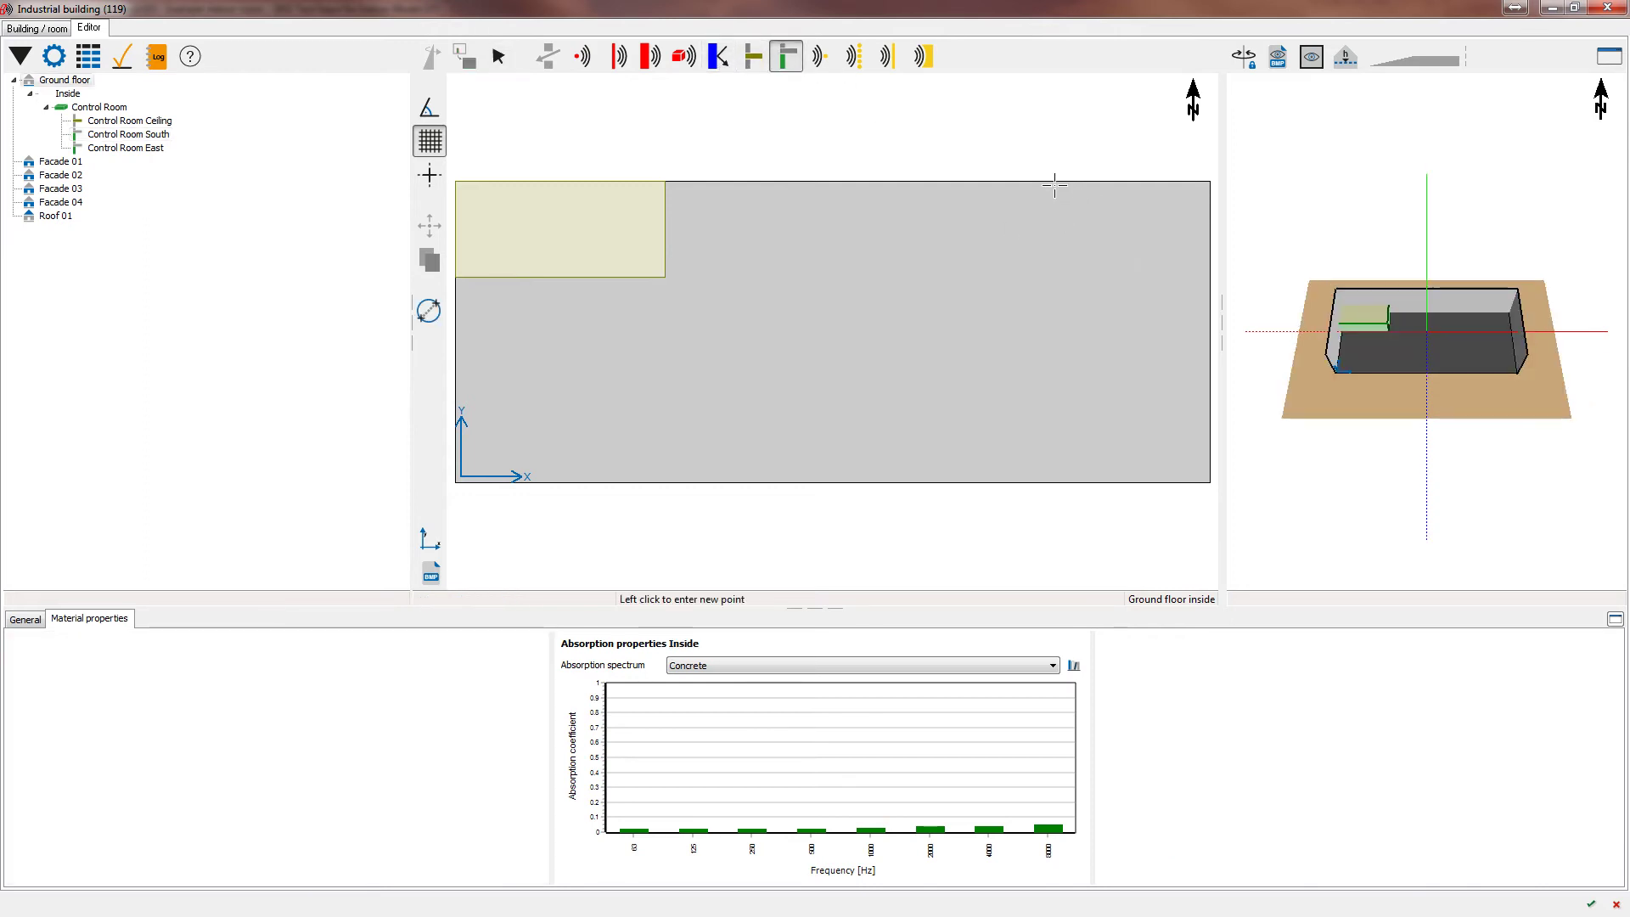
pyautogui.click(1046, 175)
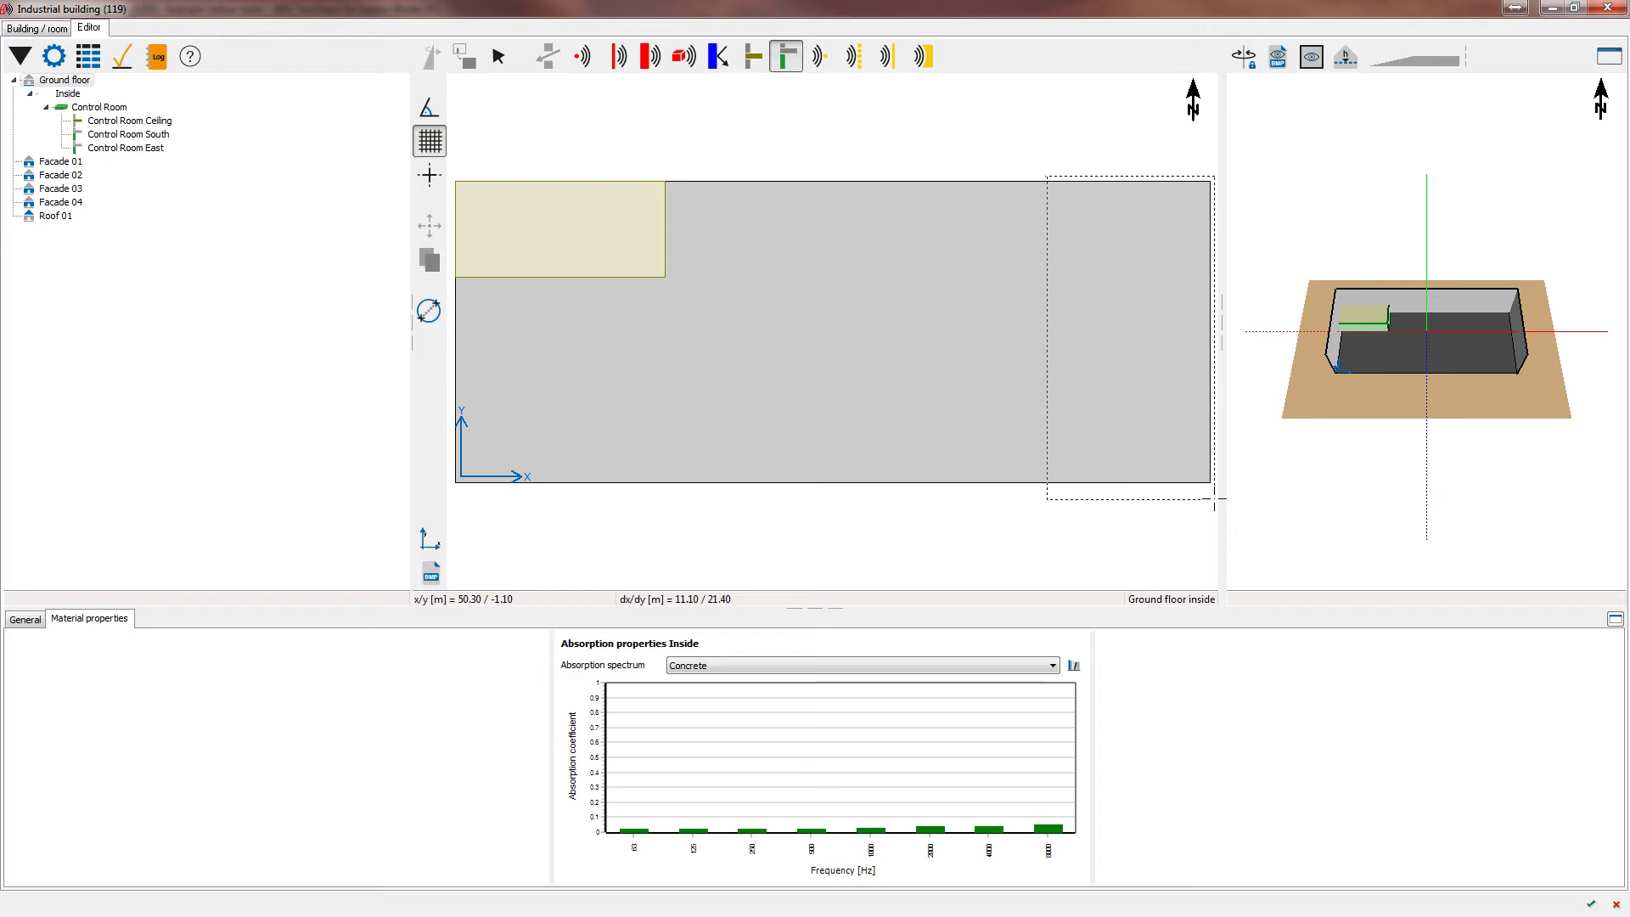
pyautogui.click(1214, 500)
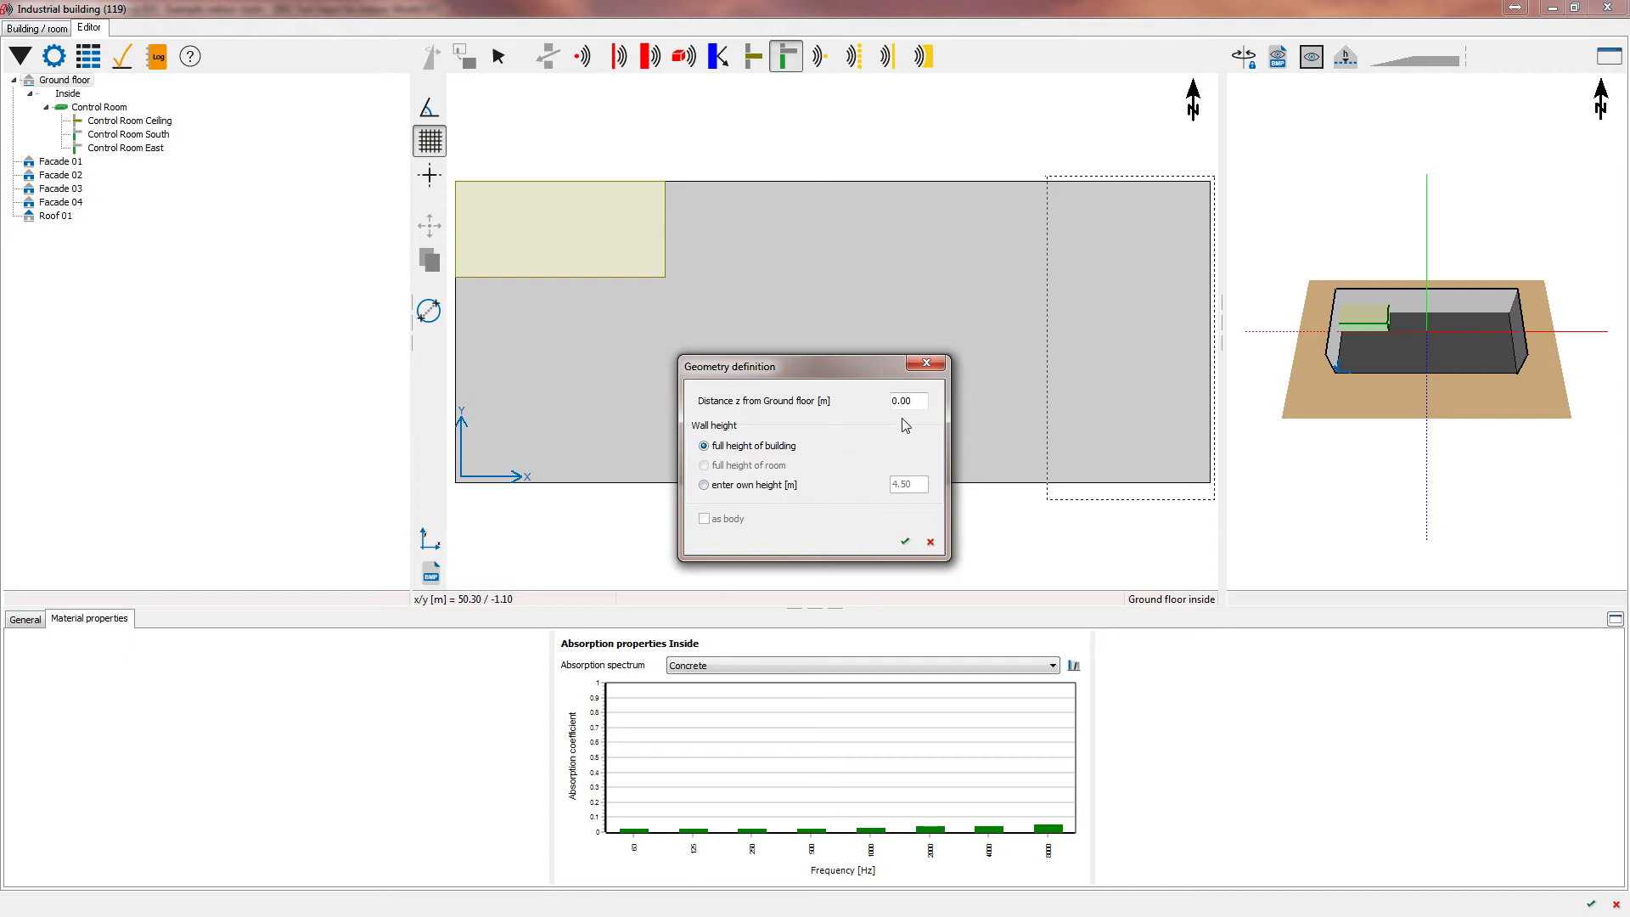
pyautogui.click(908, 544)
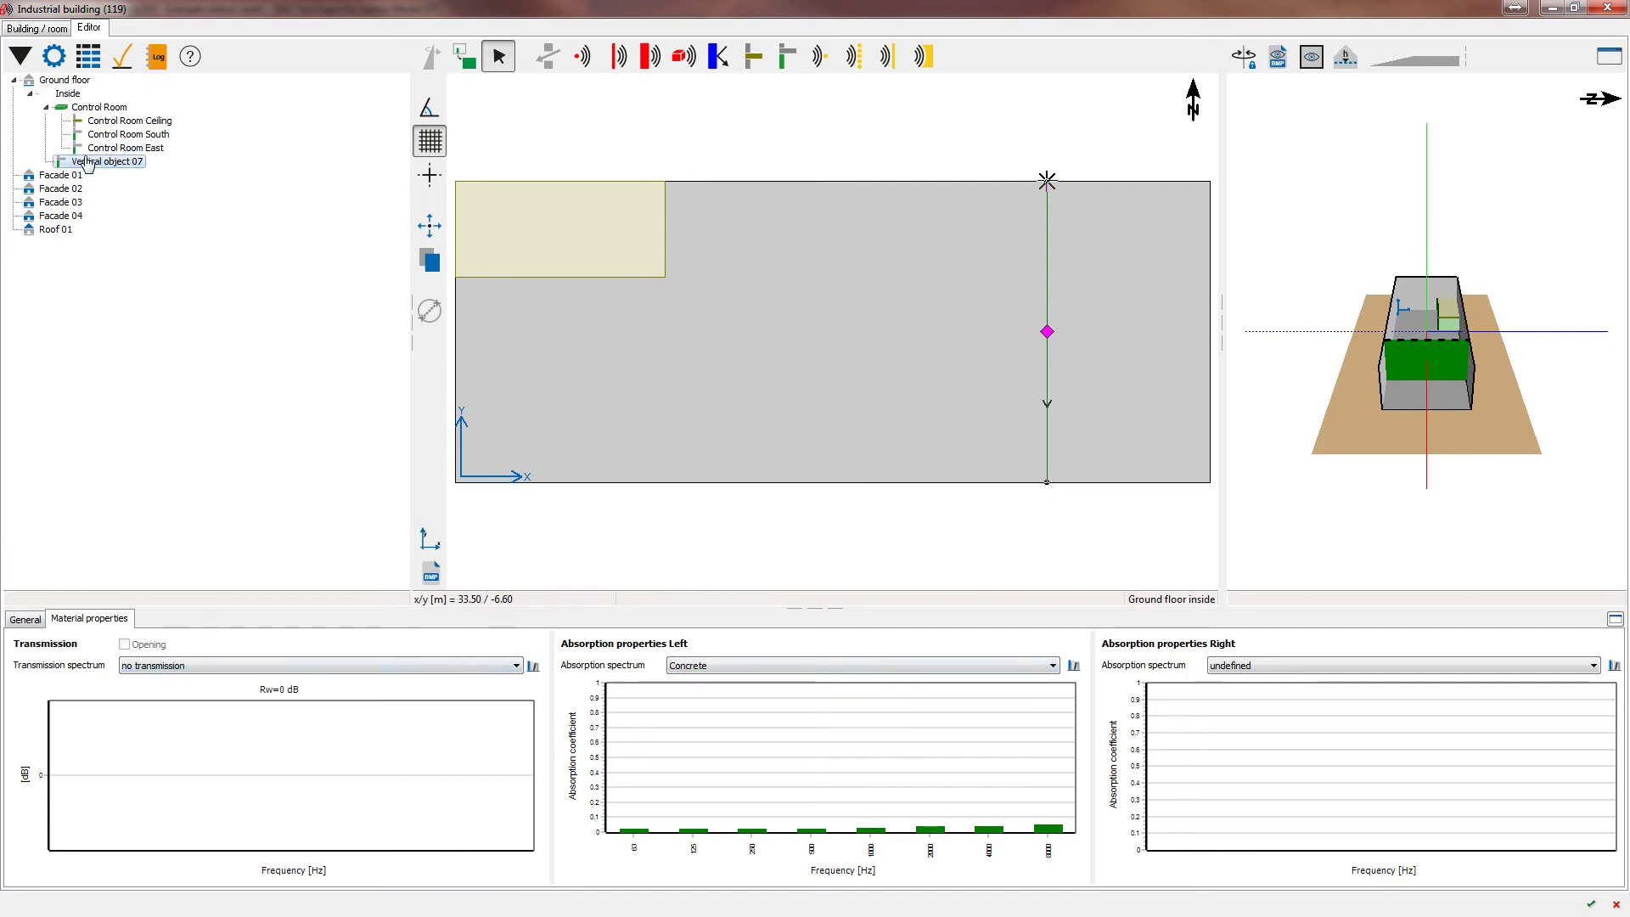
# Rename the new wall to 'Machine Room Wall' on the General tab.
pyautogui.click(28, 618)
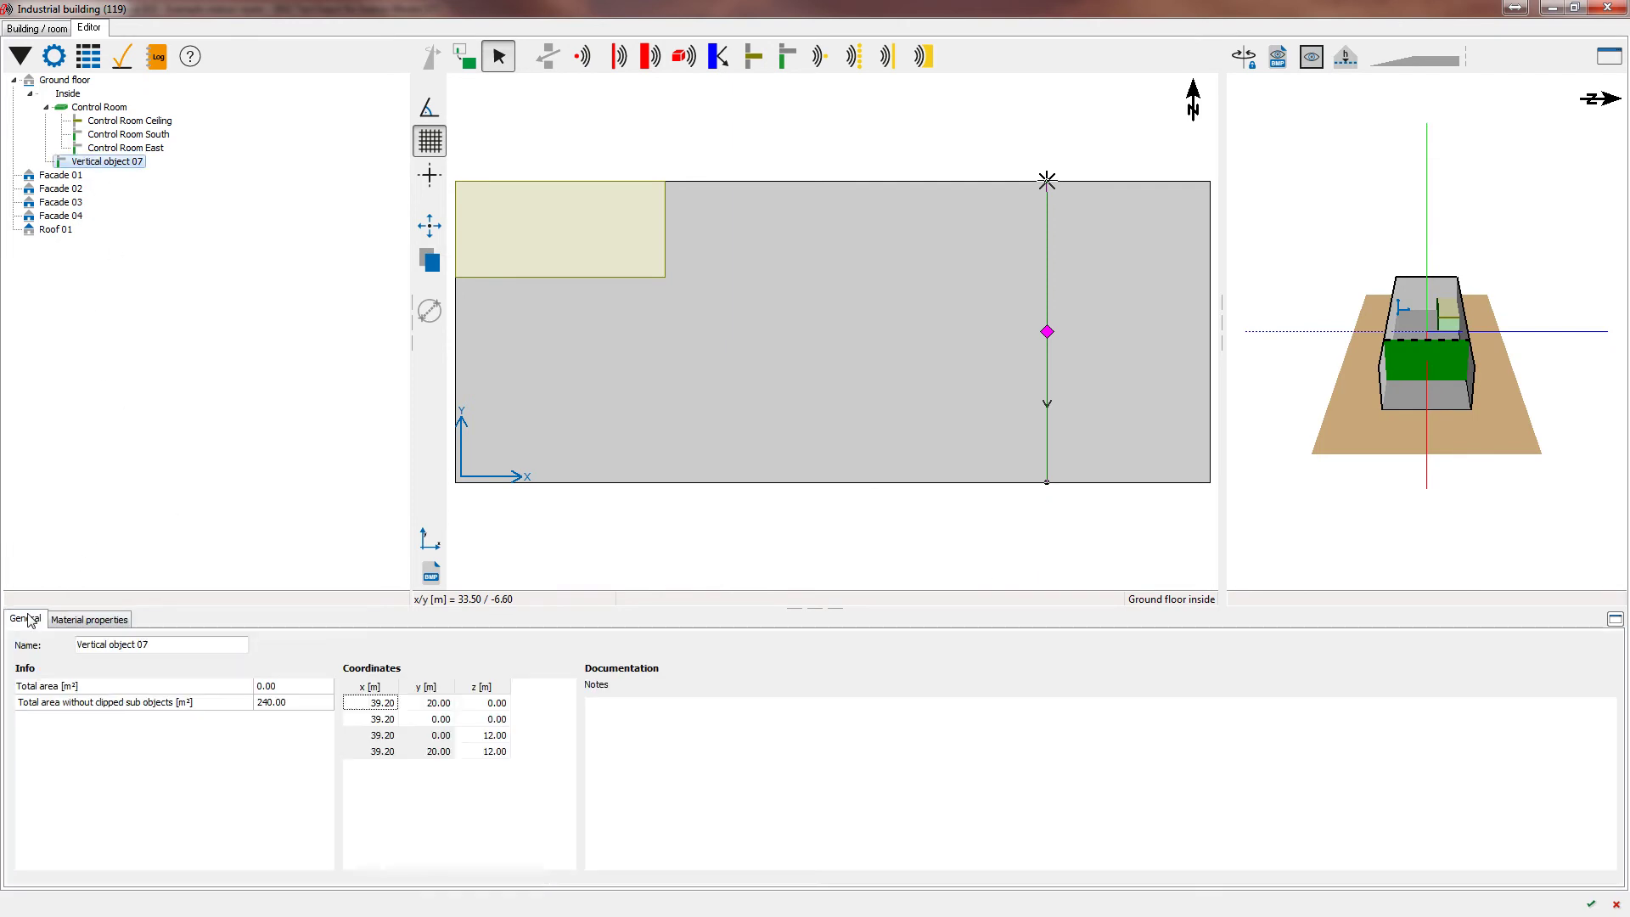
pyautogui.moveTo(161, 645); pyautogui.dragTo(77, 645)
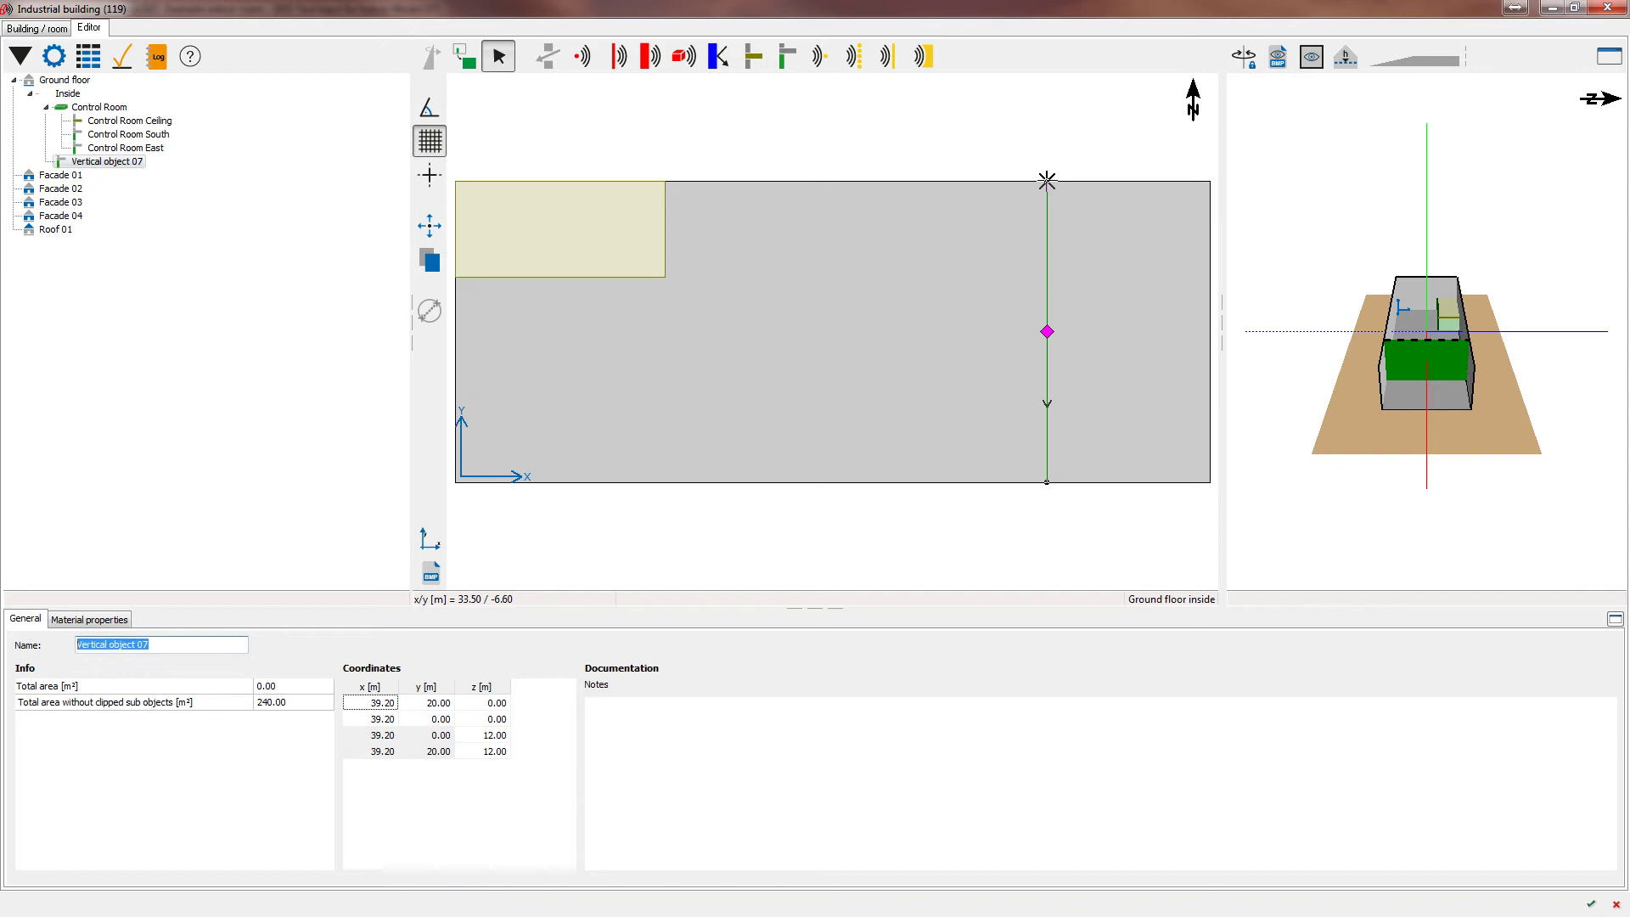
pyautogui.write('W')
pyautogui.press('Delete')
pyautogui.press('Delete')
pyautogui.press('Delete')
pyautogui.press('End')
# Set transmission to 1mm Corrugated Steel Sheet, left absorption Concrete, right Foam pyramids 20/30/20.
pyautogui.click(77, 621)
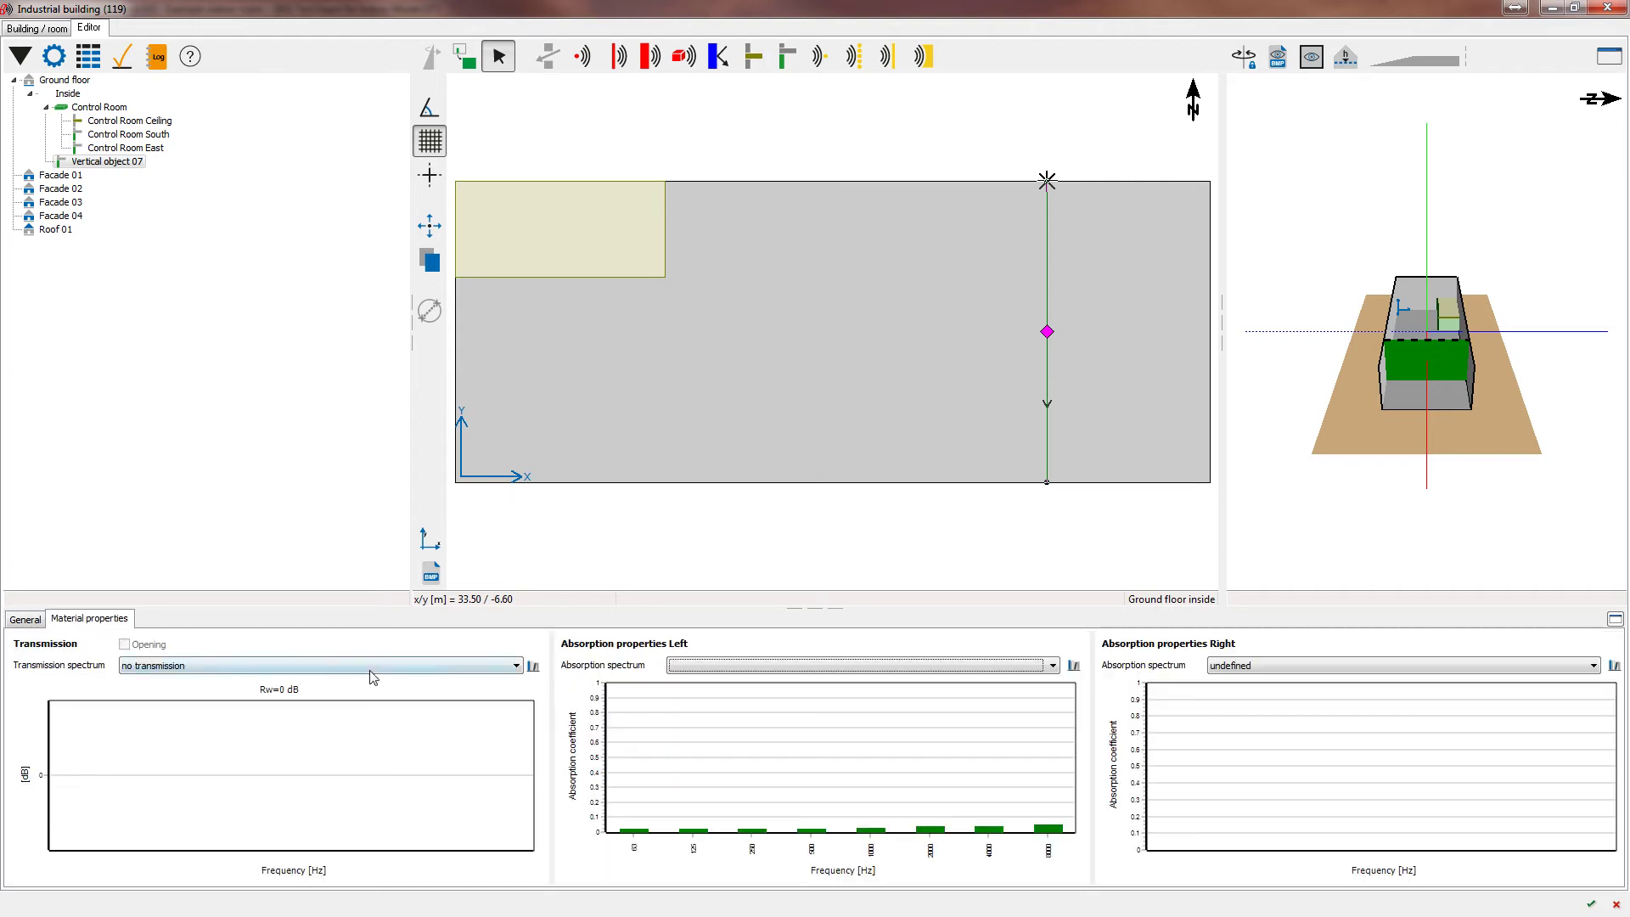
pyautogui.click(329, 670)
pyautogui.click(327, 700)
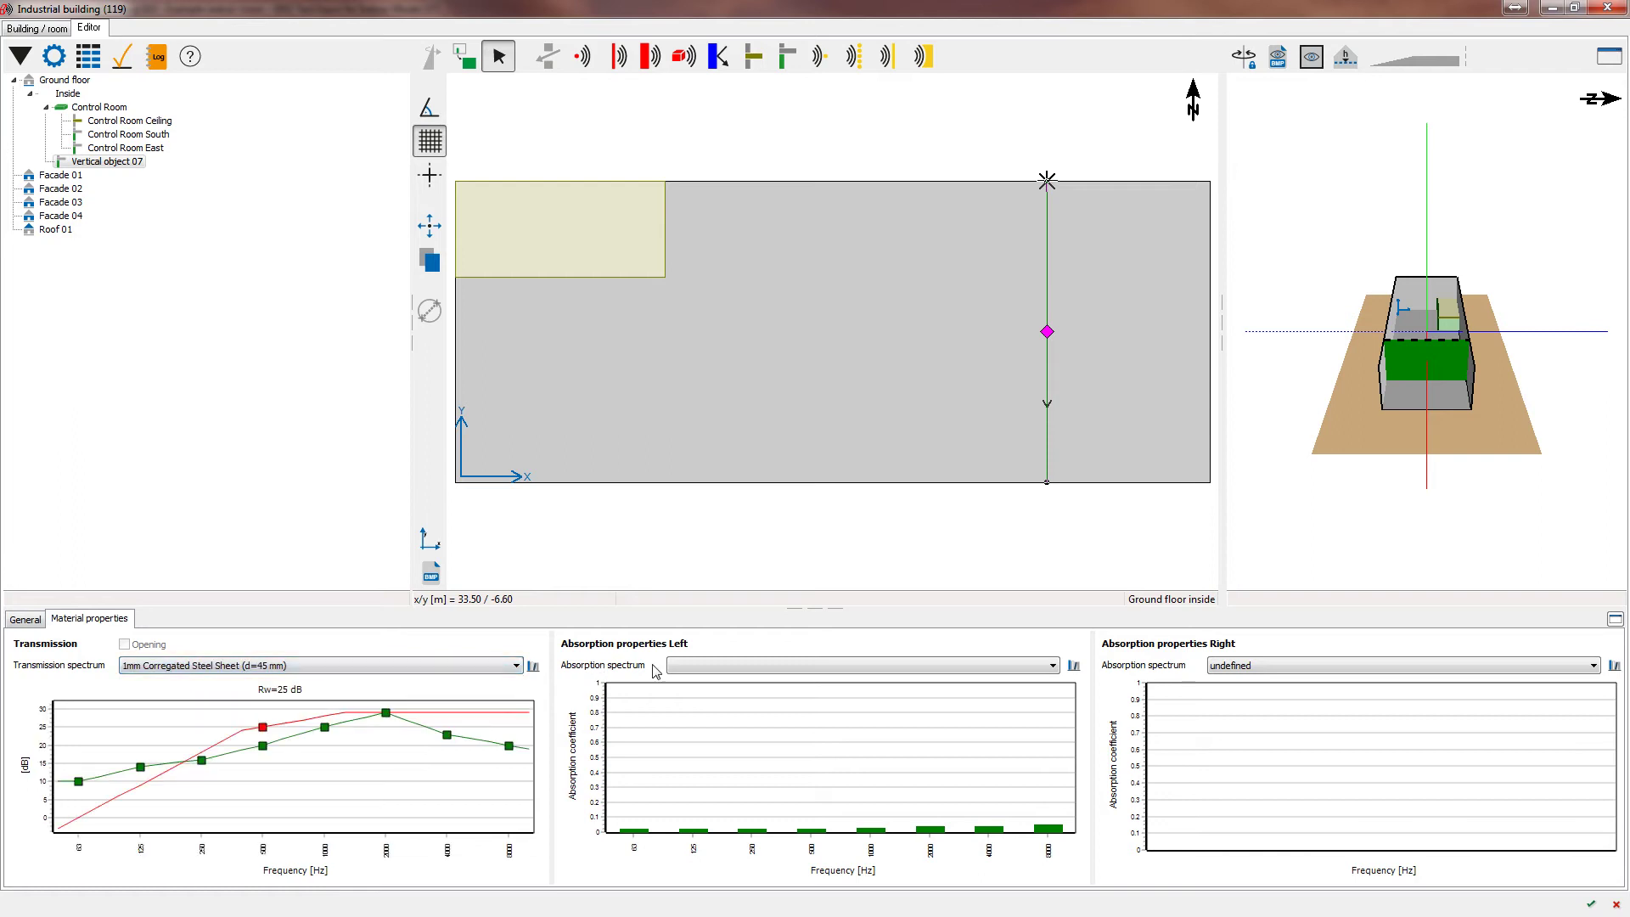
pyautogui.click(675, 666)
pyautogui.click(697, 693)
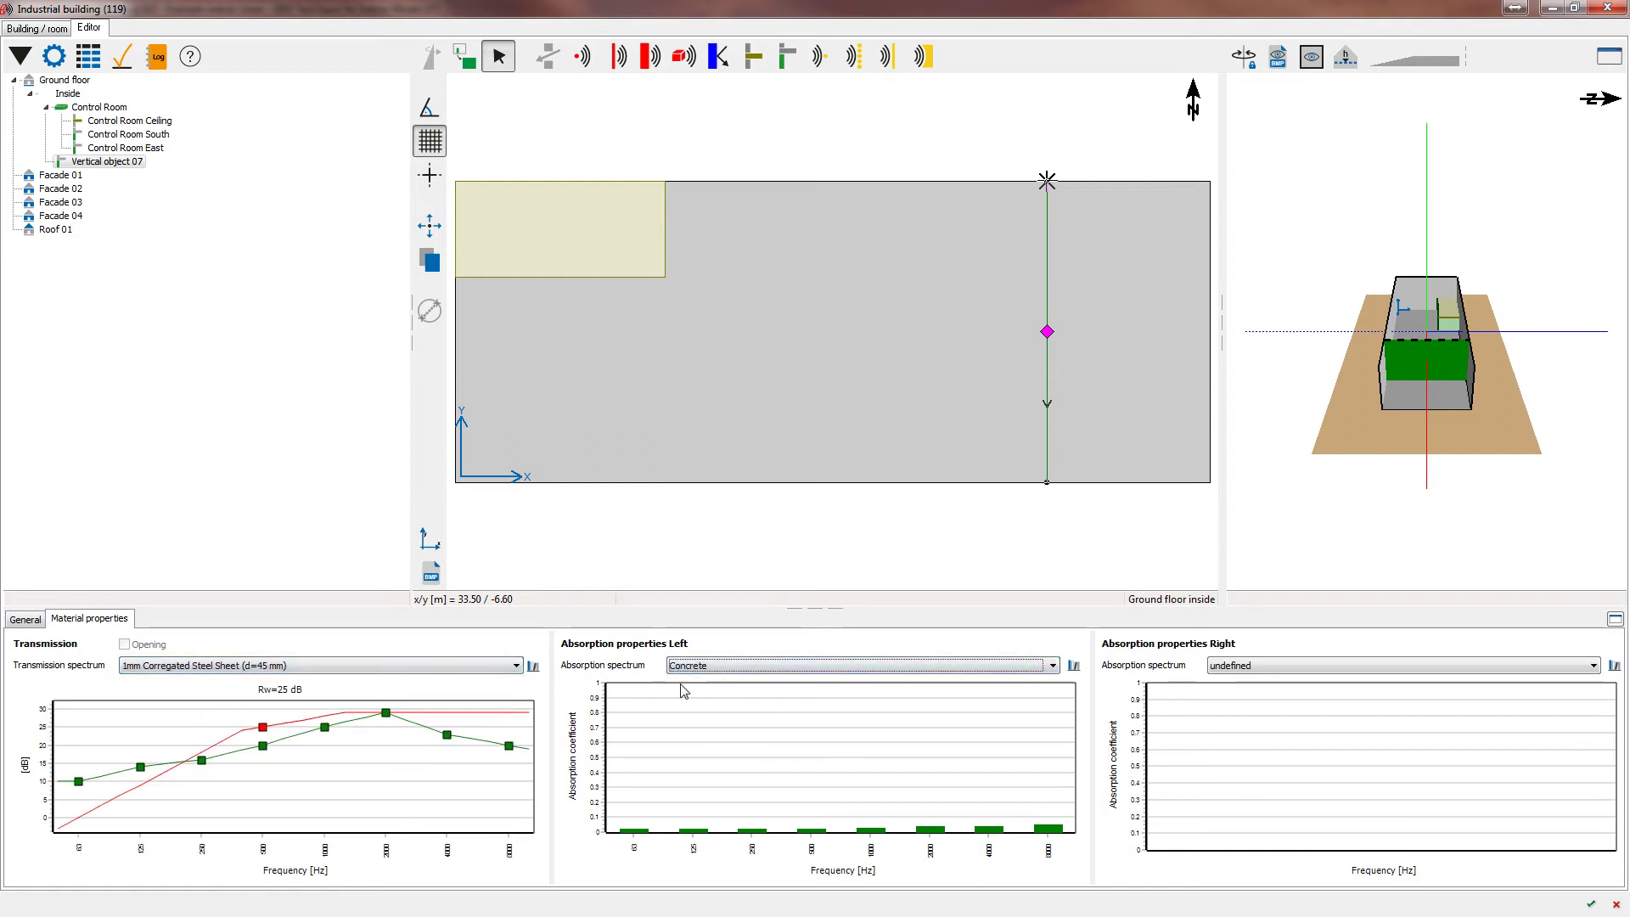
pyautogui.click(1244, 664)
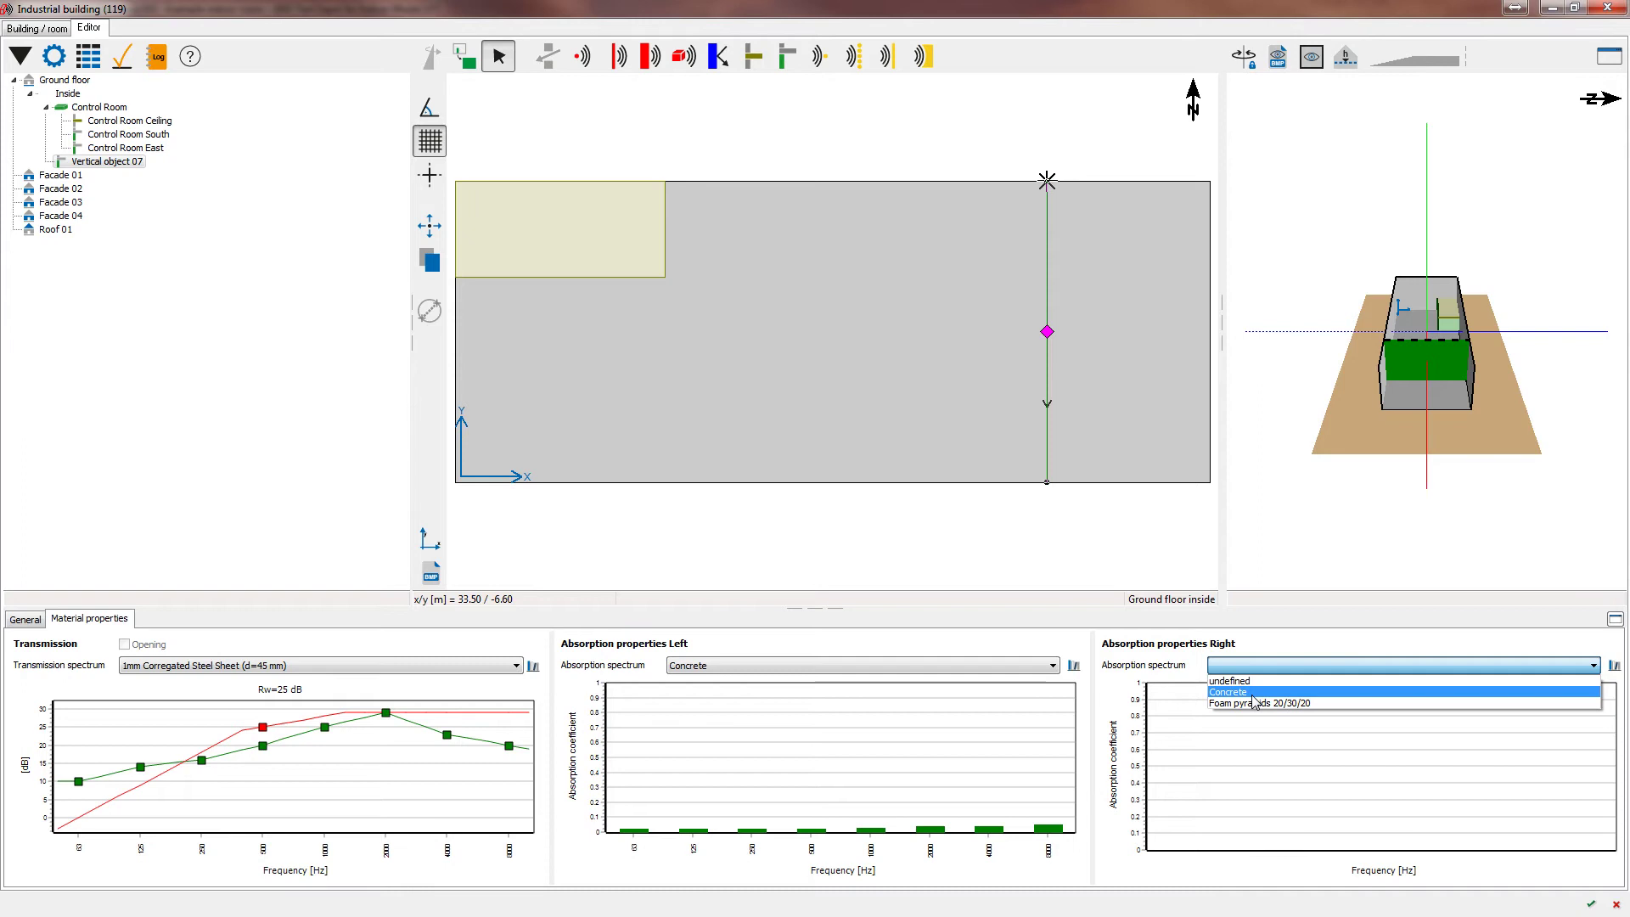
pyautogui.click(1254, 696)
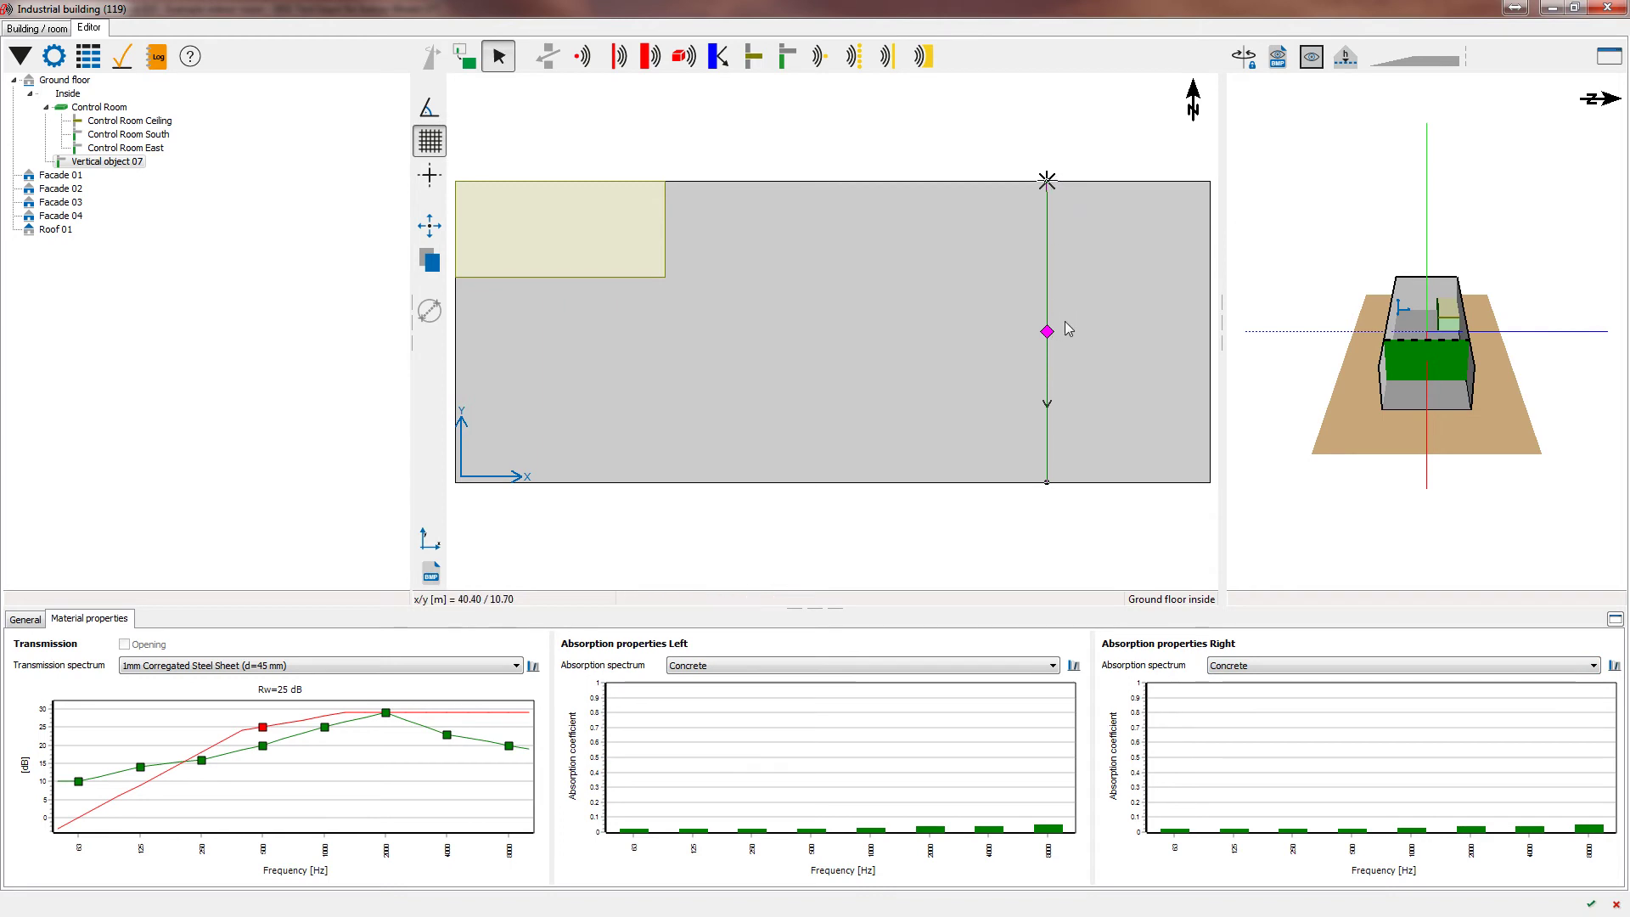
pyautogui.click(1280, 667)
pyautogui.click(1278, 709)
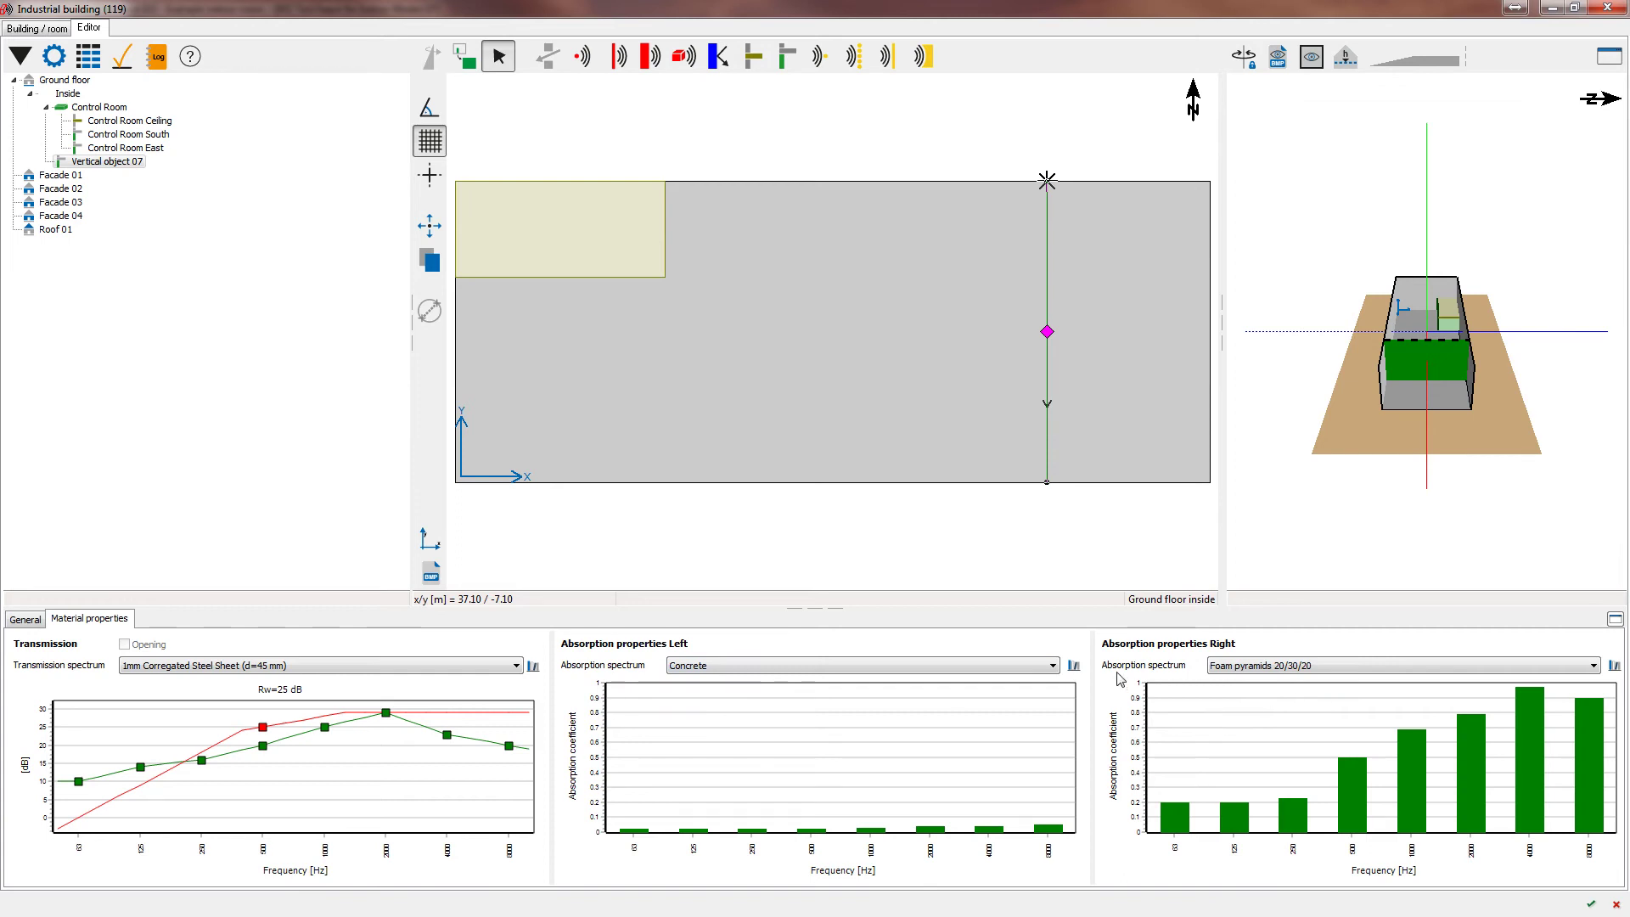
# Orbit the 3D preview, then select Machine Room Wall to show its 240 m² general details.
pyautogui.moveTo(1390, 400)
pyautogui.mouseDown()
pyautogui.moveTo(1375, 398)
pyautogui.moveTo(1394, 396)
pyautogui.mouseUp()
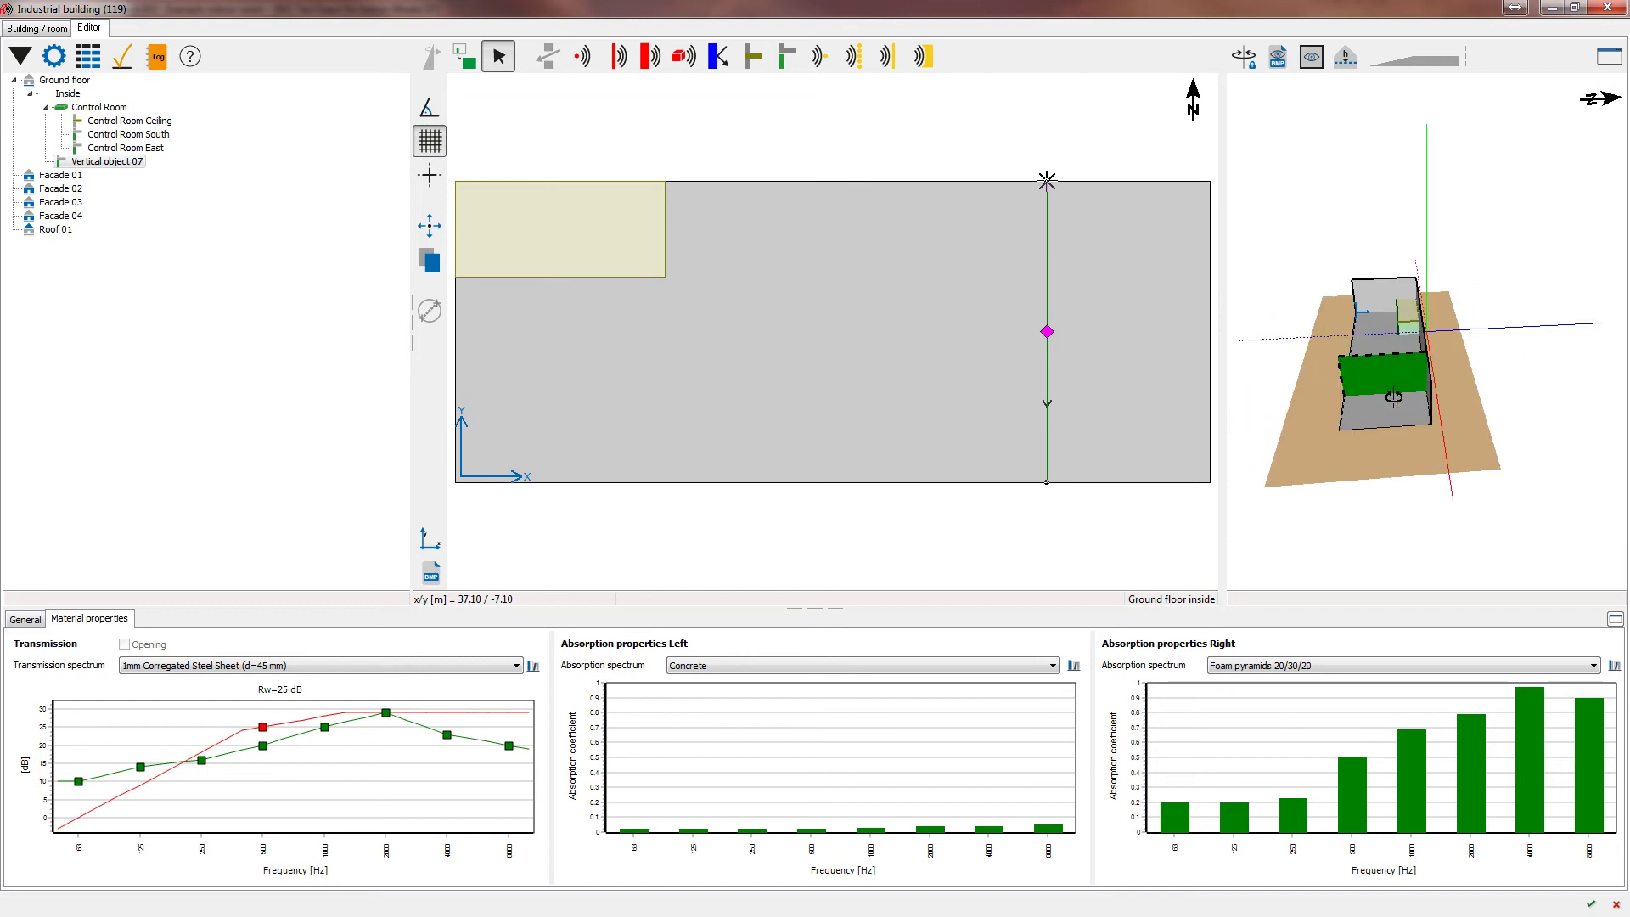
pyautogui.moveTo(1393, 397)
pyautogui.mouseDown()
pyautogui.moveTo(1452, 385)
pyautogui.moveTo(1407, 352)
pyautogui.moveTo(1436, 365)
pyautogui.moveTo(1434, 396)
pyautogui.moveTo(1455, 408)
pyautogui.mouseUp()
pyautogui.click(1435, 396)
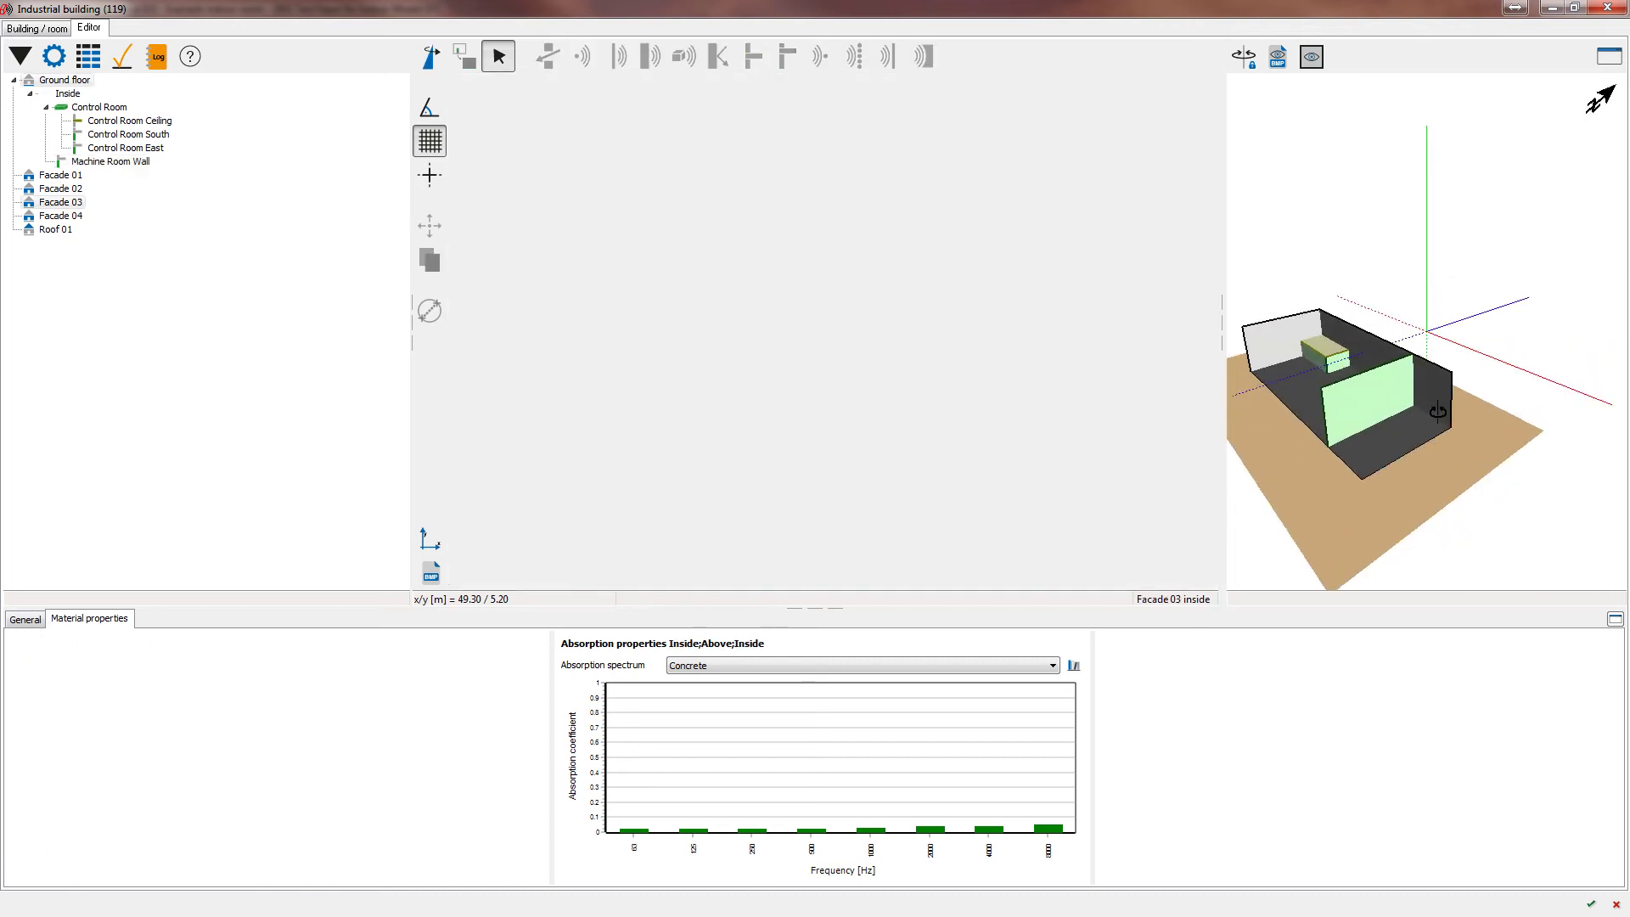
pyautogui.click(111, 160)
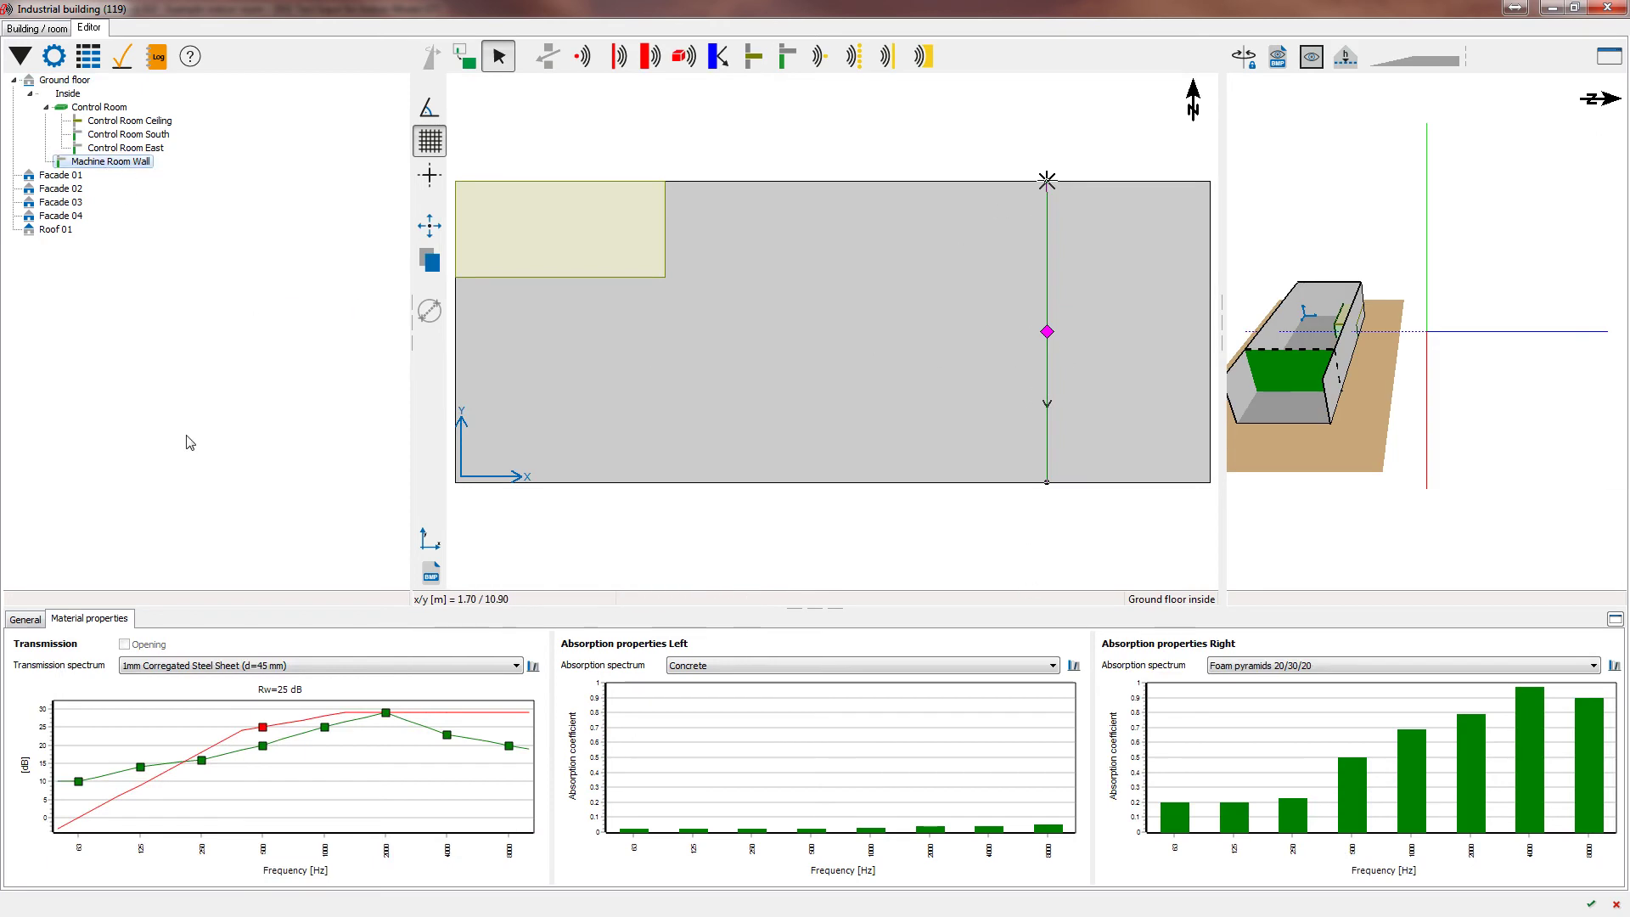
pyautogui.click(26, 619)
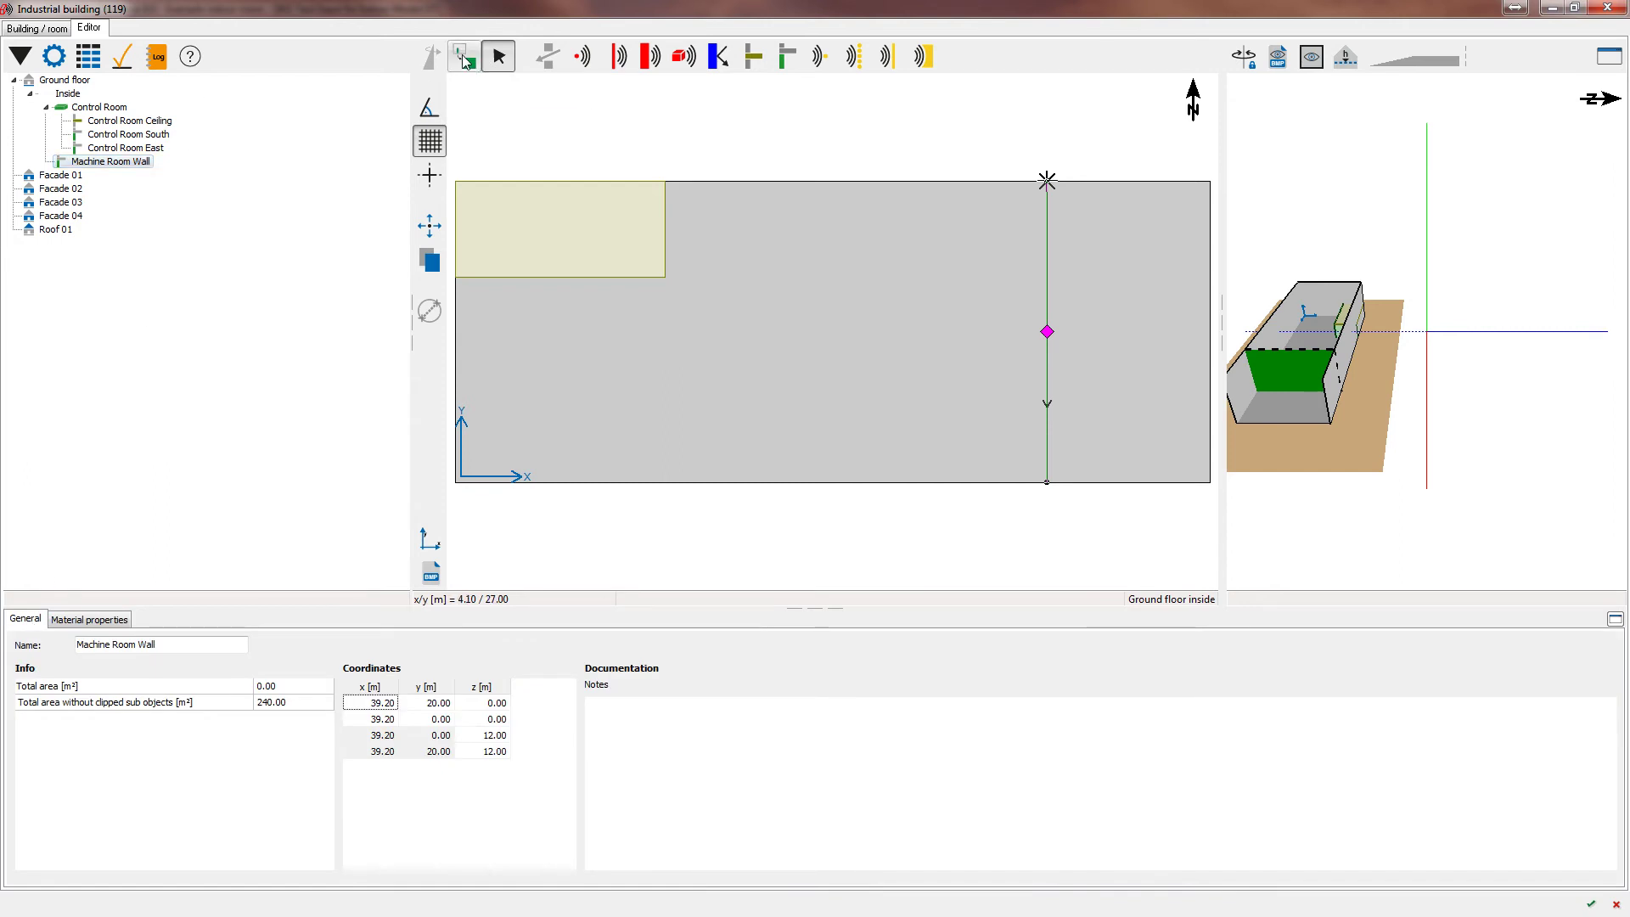
# Draw a 2.8 m by 3.2 m transmissive area at the wall bottom named 'Maschine Room Door'.
pyautogui.click(467, 59)
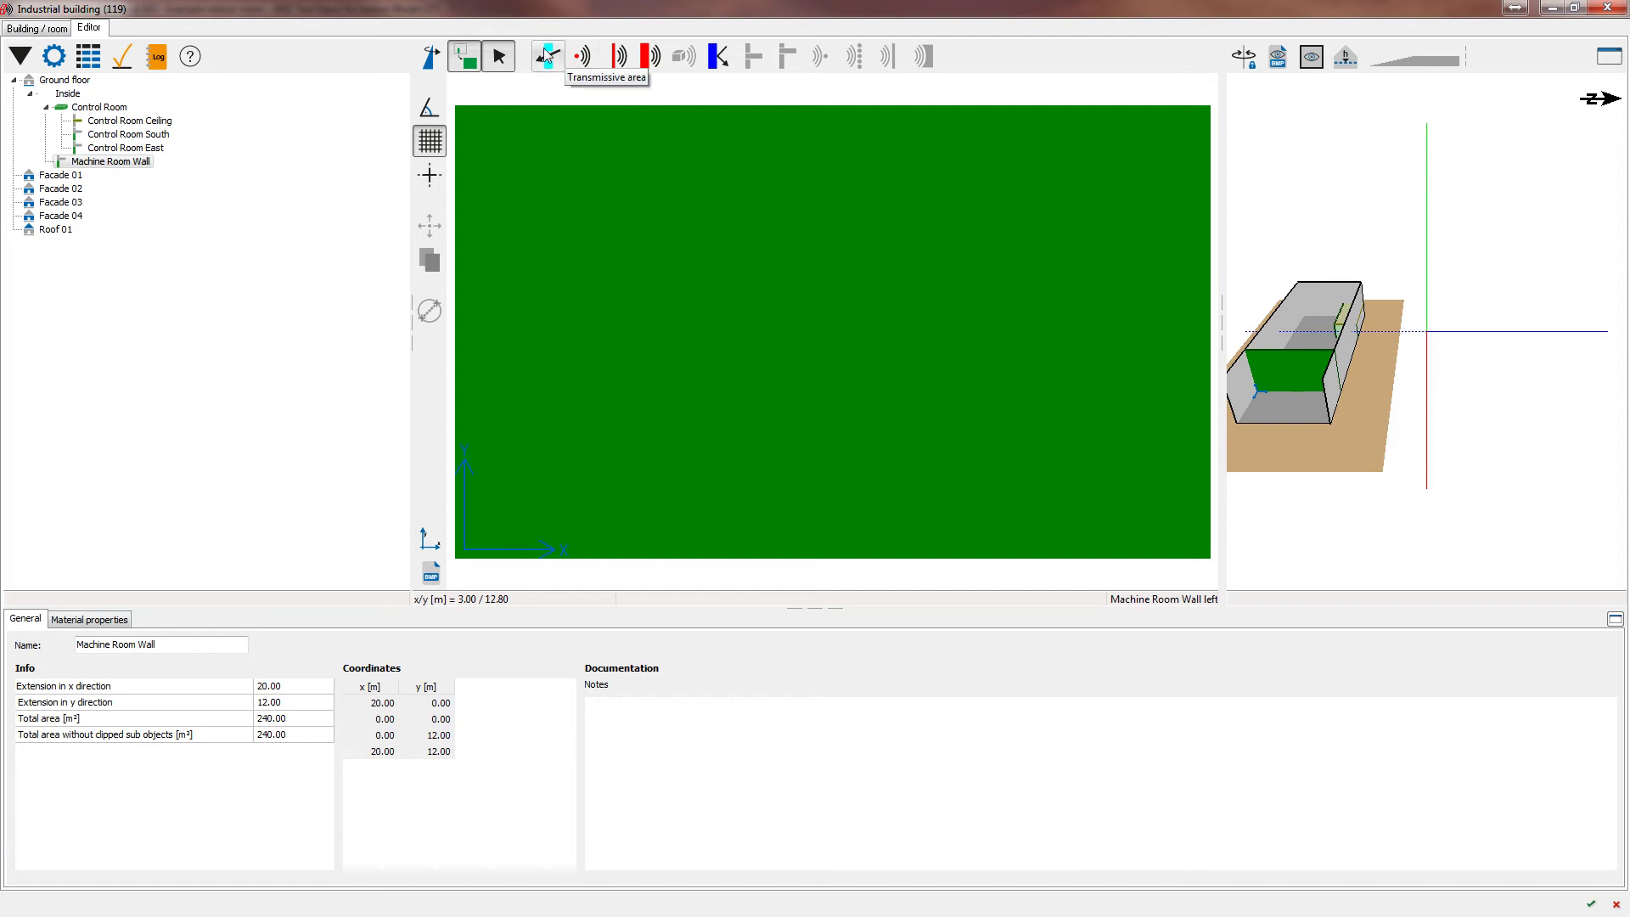
pyautogui.click(549, 59)
pyautogui.click(771, 436)
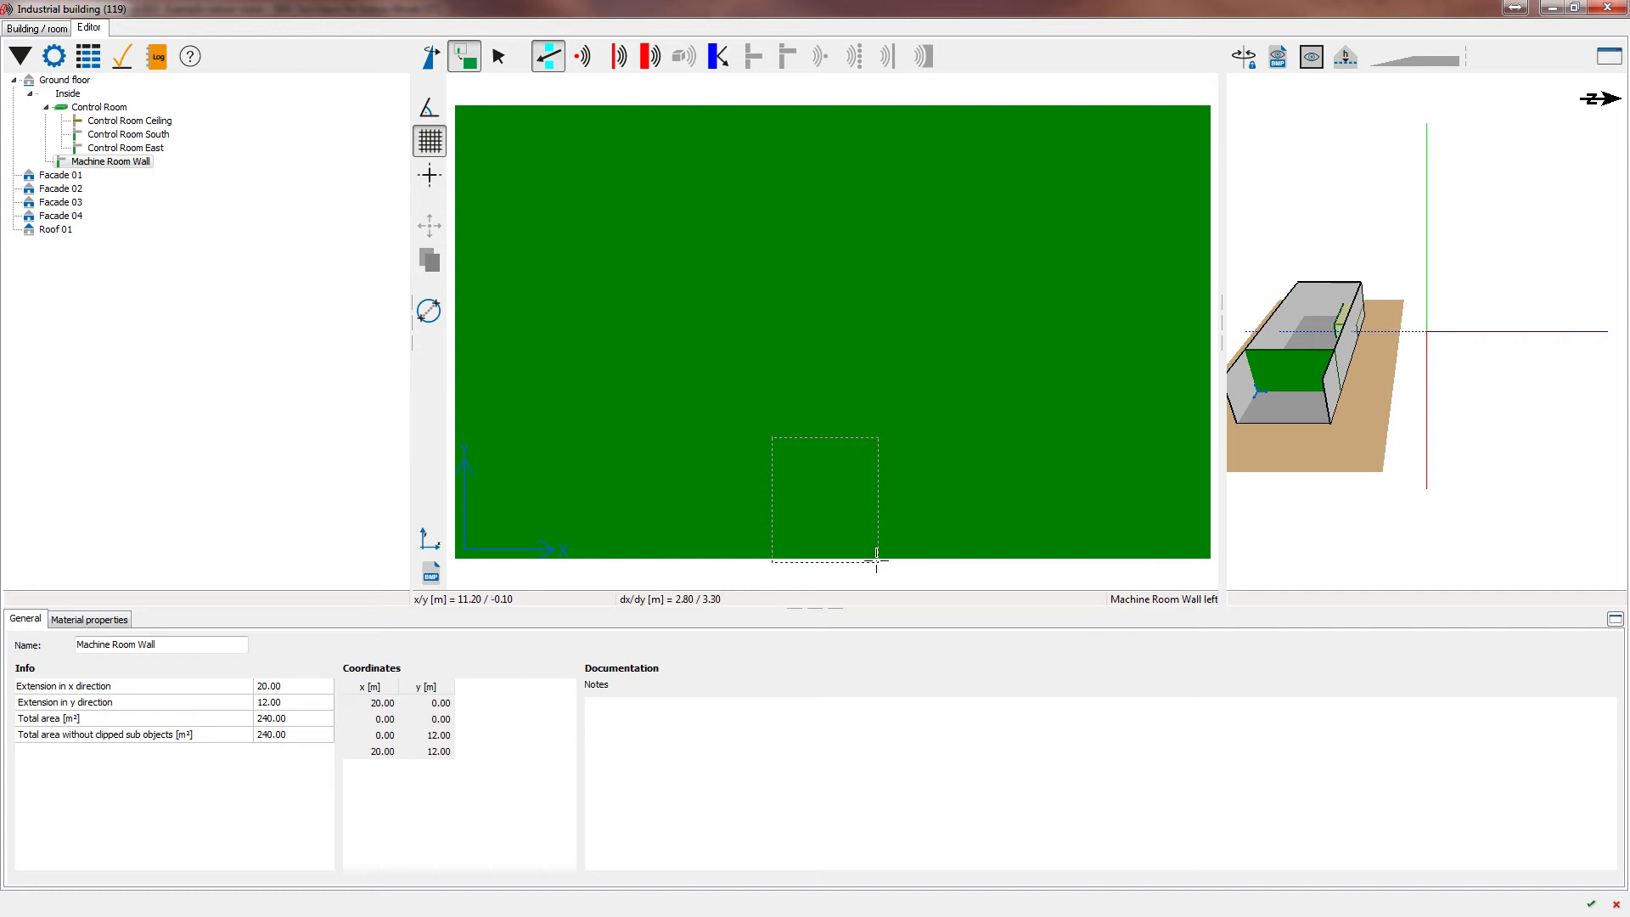
pyautogui.click(877, 559)
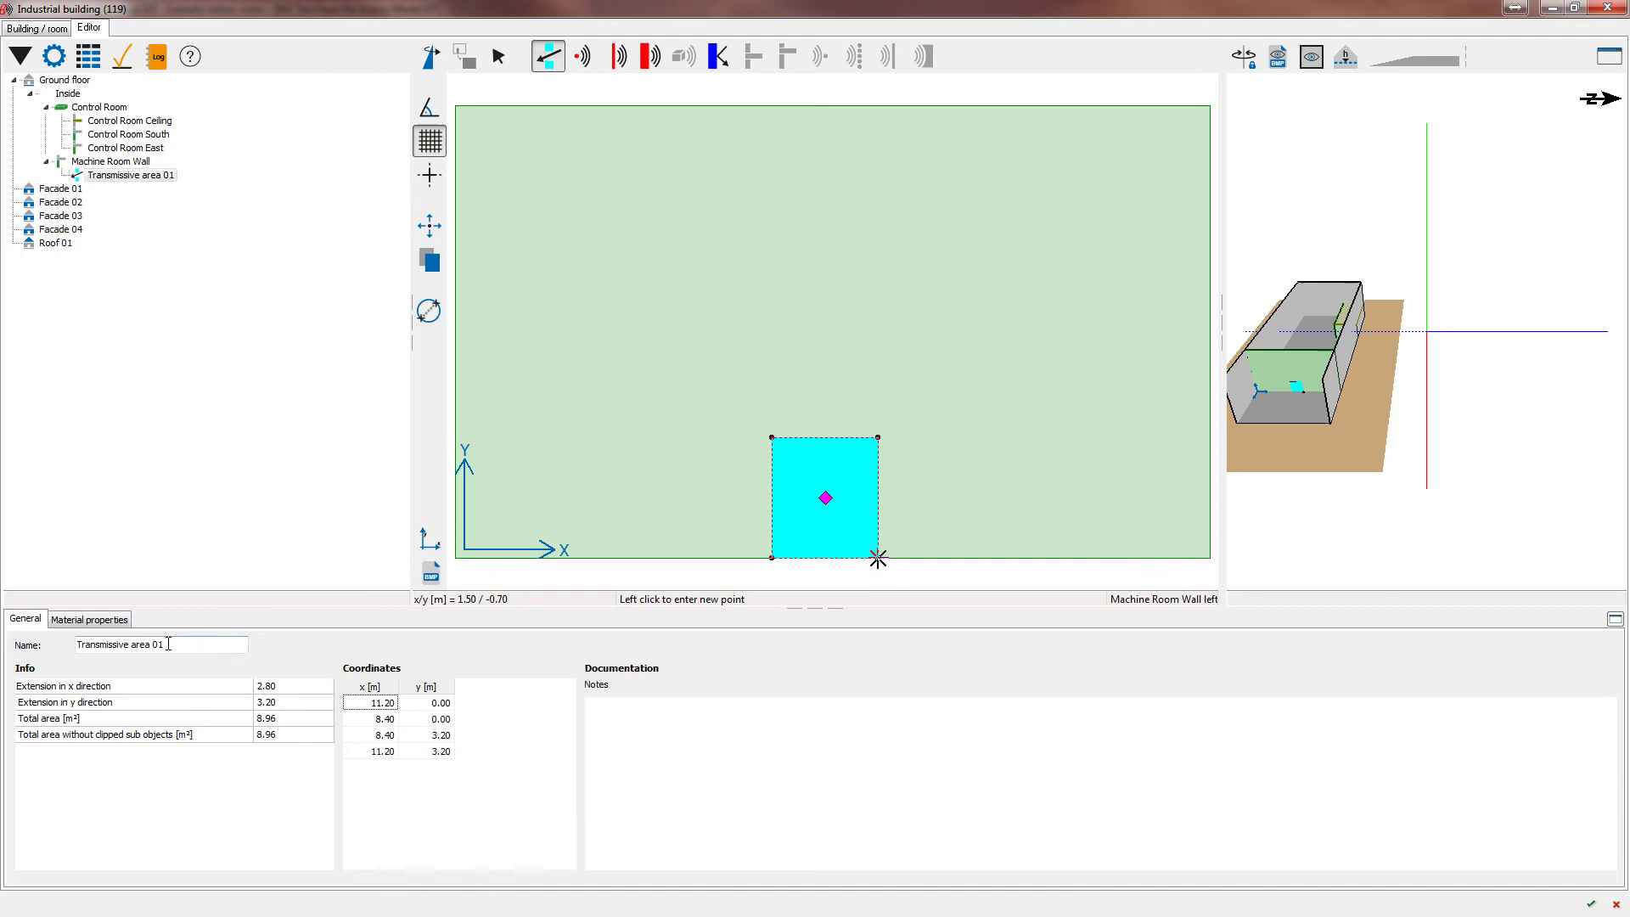
pyautogui.tripleClick(128, 645)
pyautogui.write('Maschine Room Door')
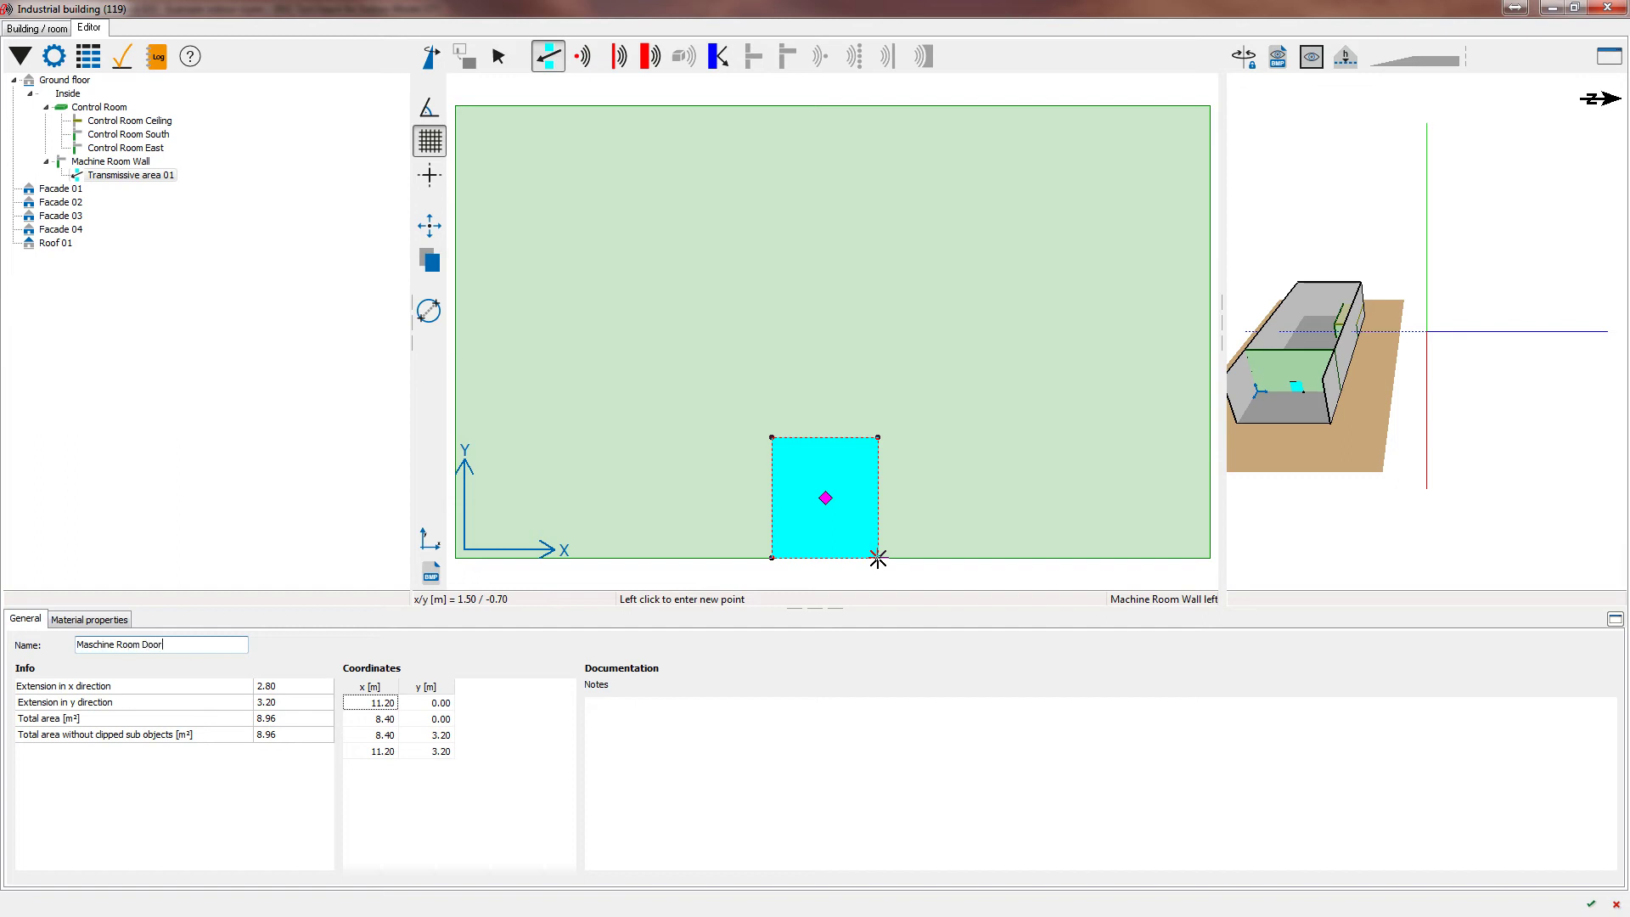
pyautogui.press('Return')
# Mark the Maschine Room Door as an opening in its material properties.
pyautogui.click(114, 620)
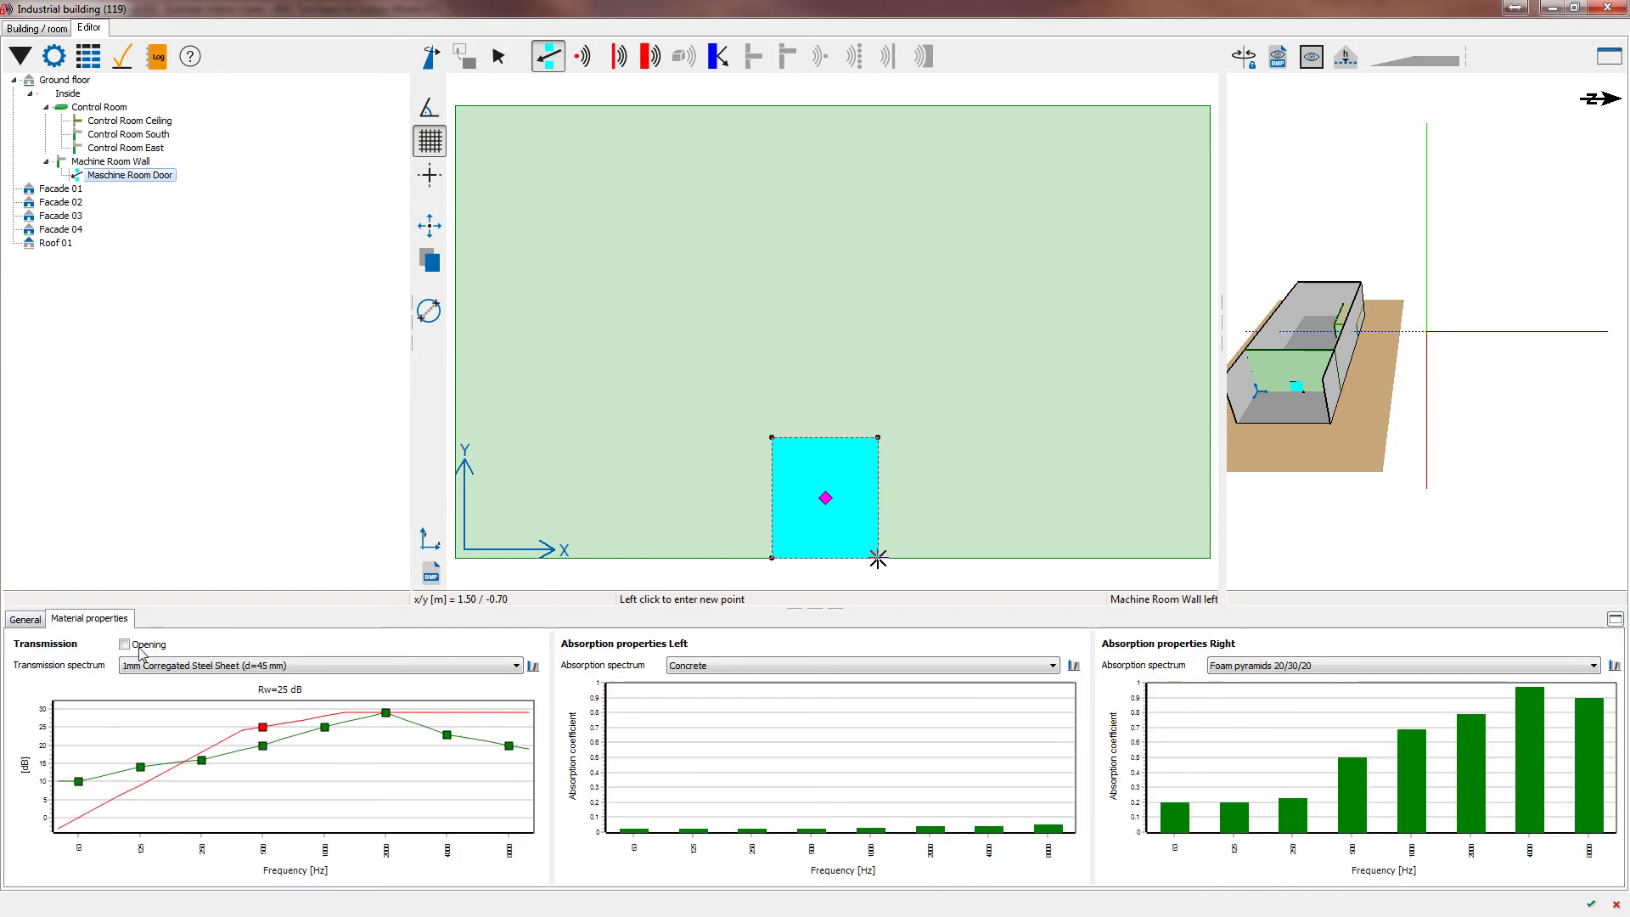
pyautogui.click(125, 646)
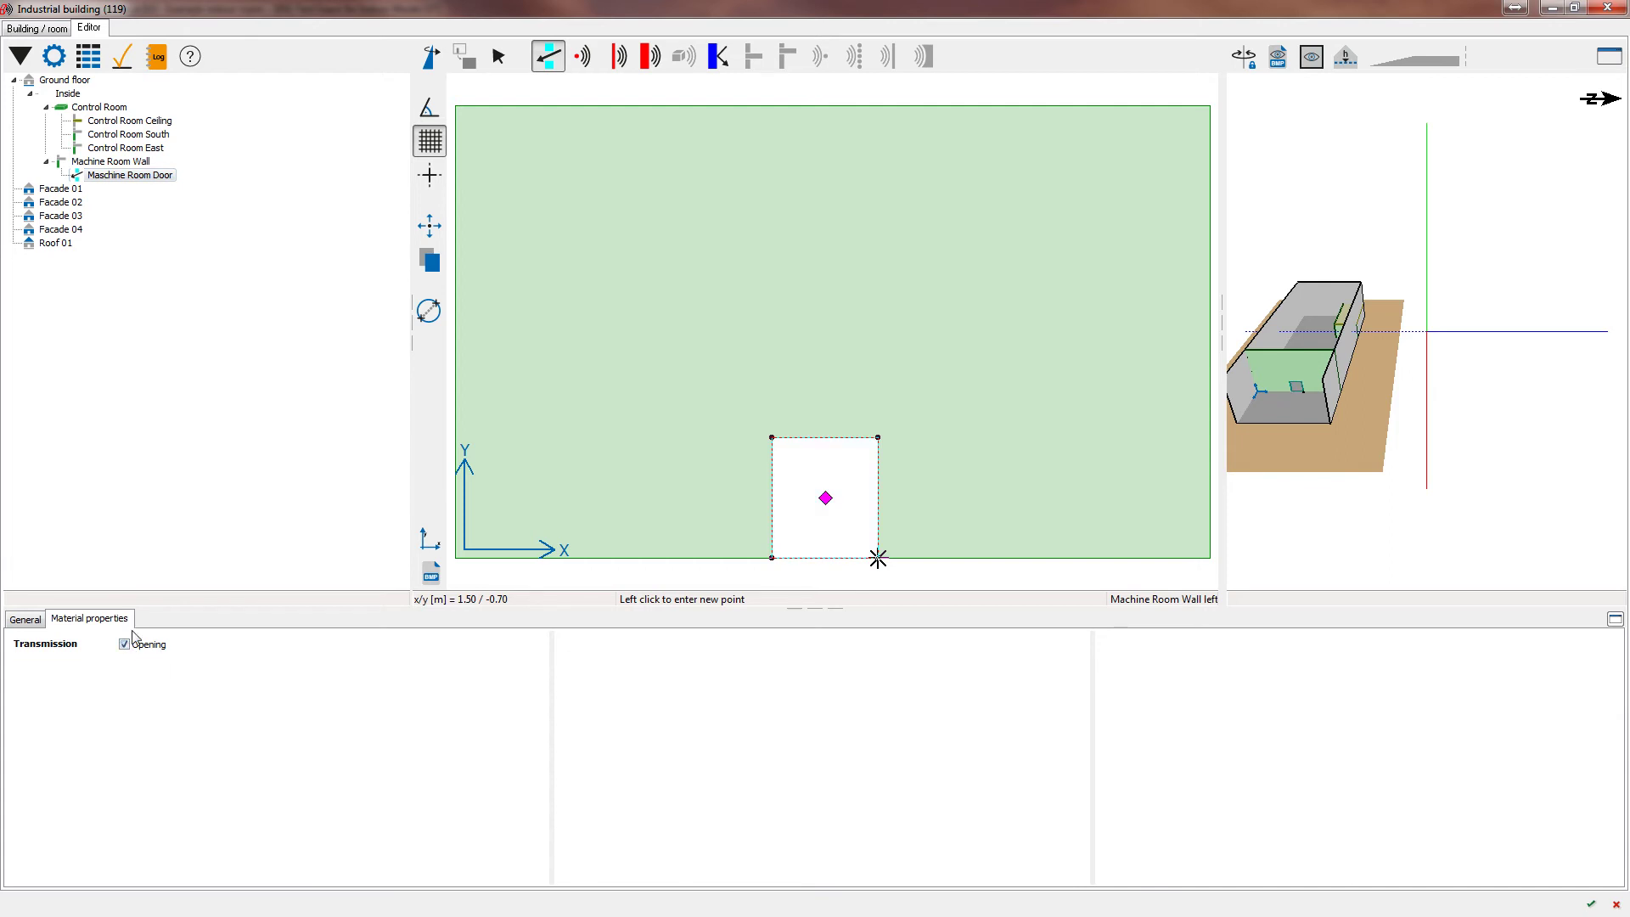
pyautogui.click(141, 650)
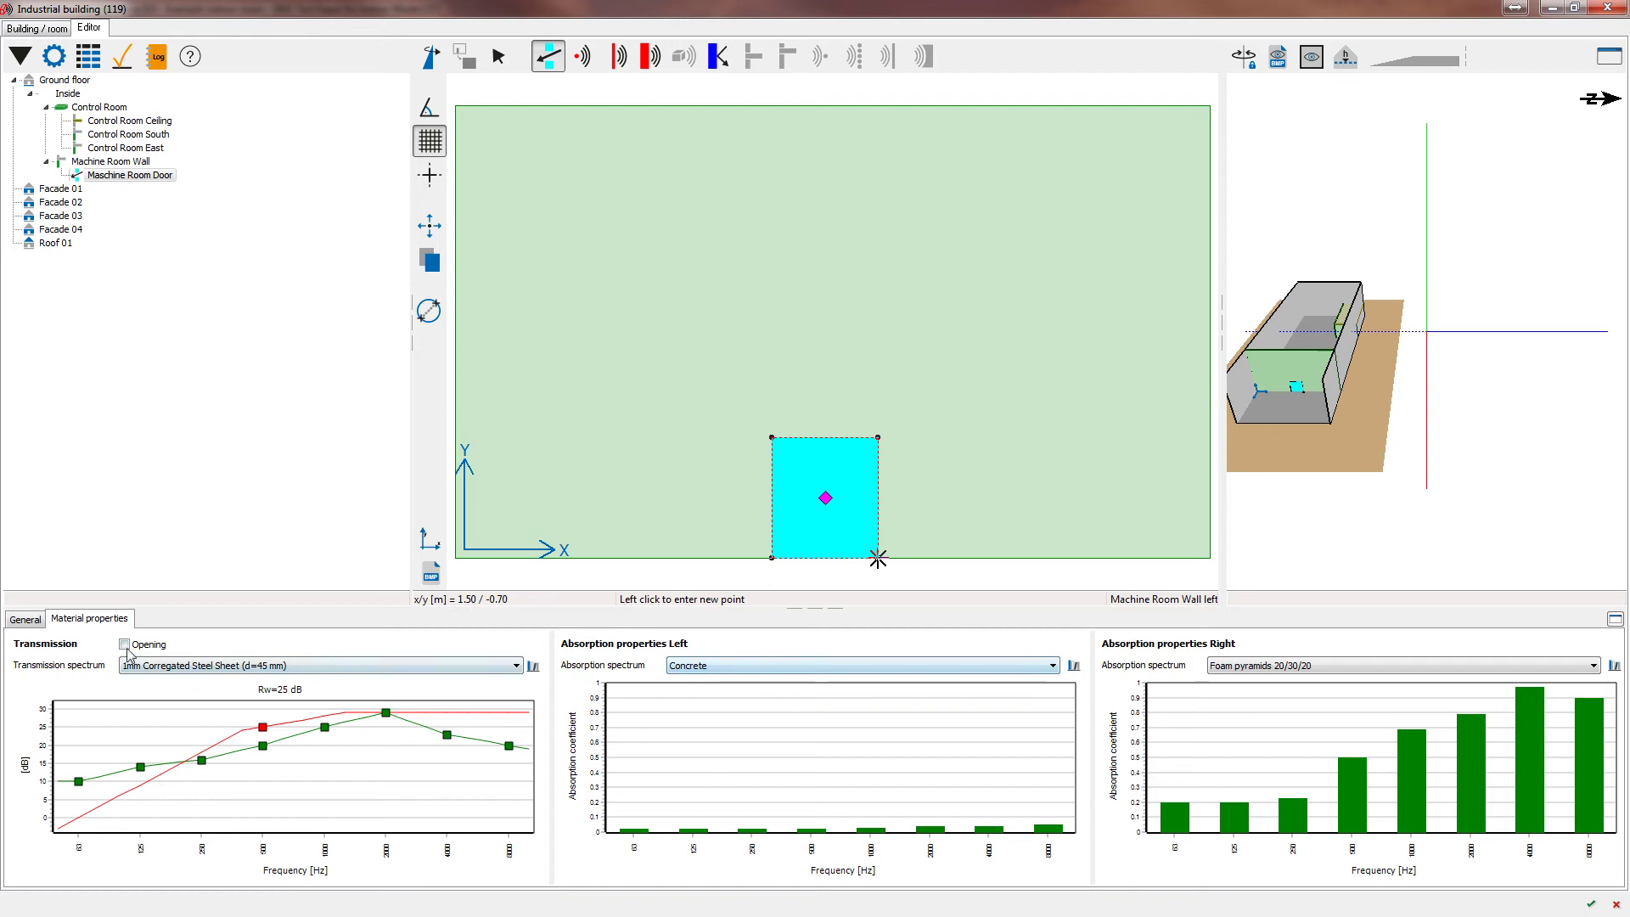
pyautogui.click(142, 649)
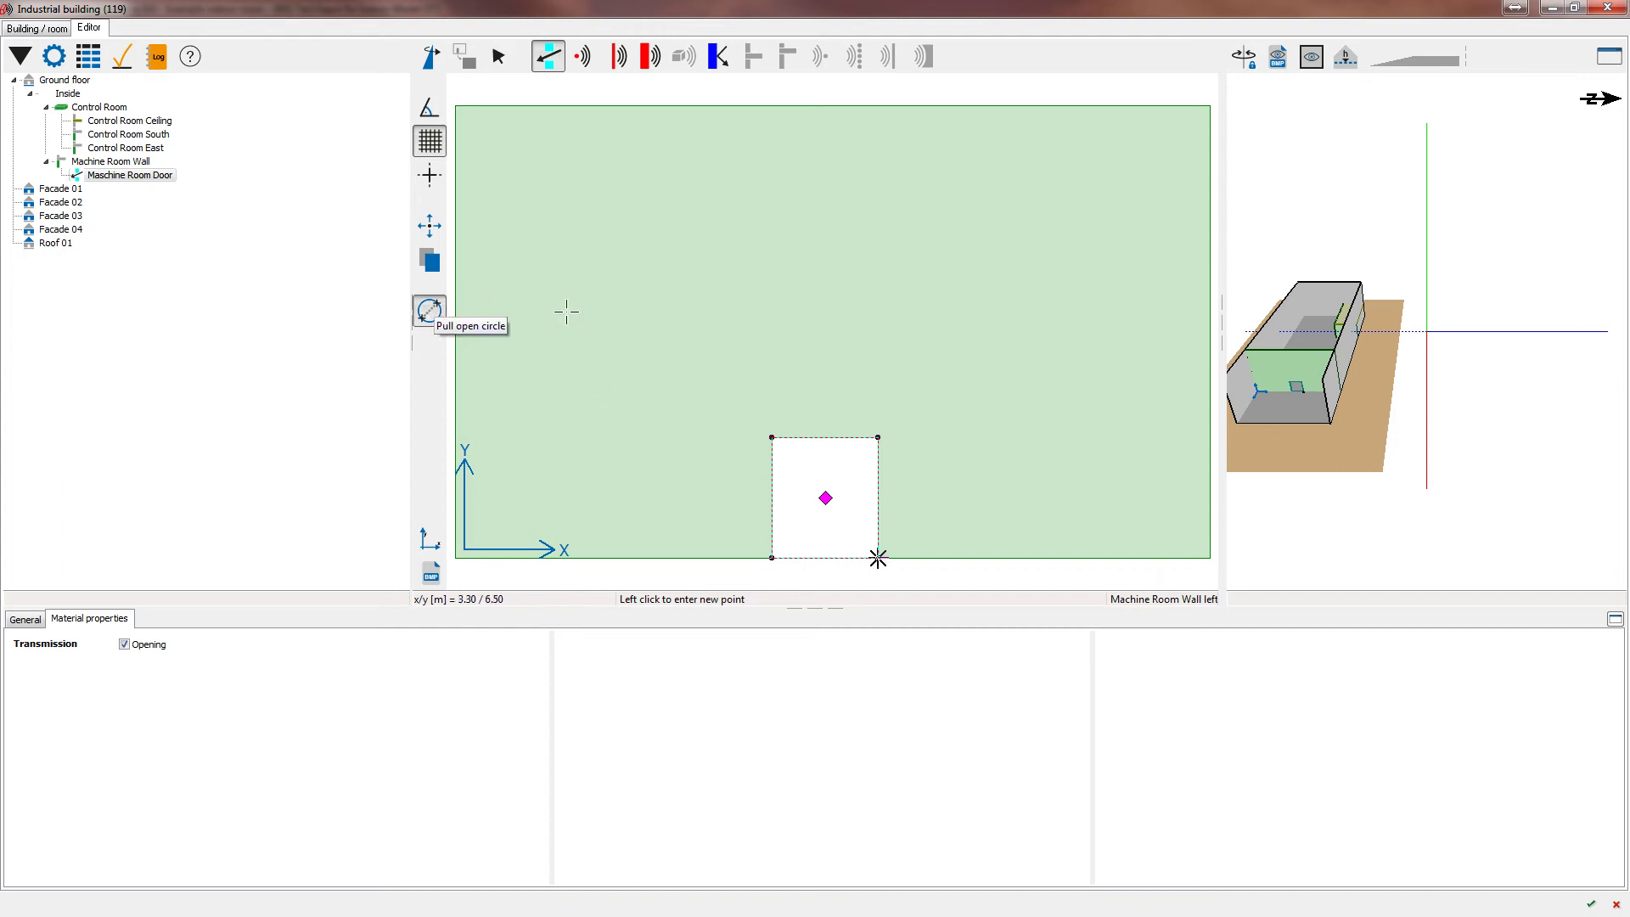
# Draw a circular transmissive opening on the wall and move it 5 m in x.
pyautogui.click(429, 312)
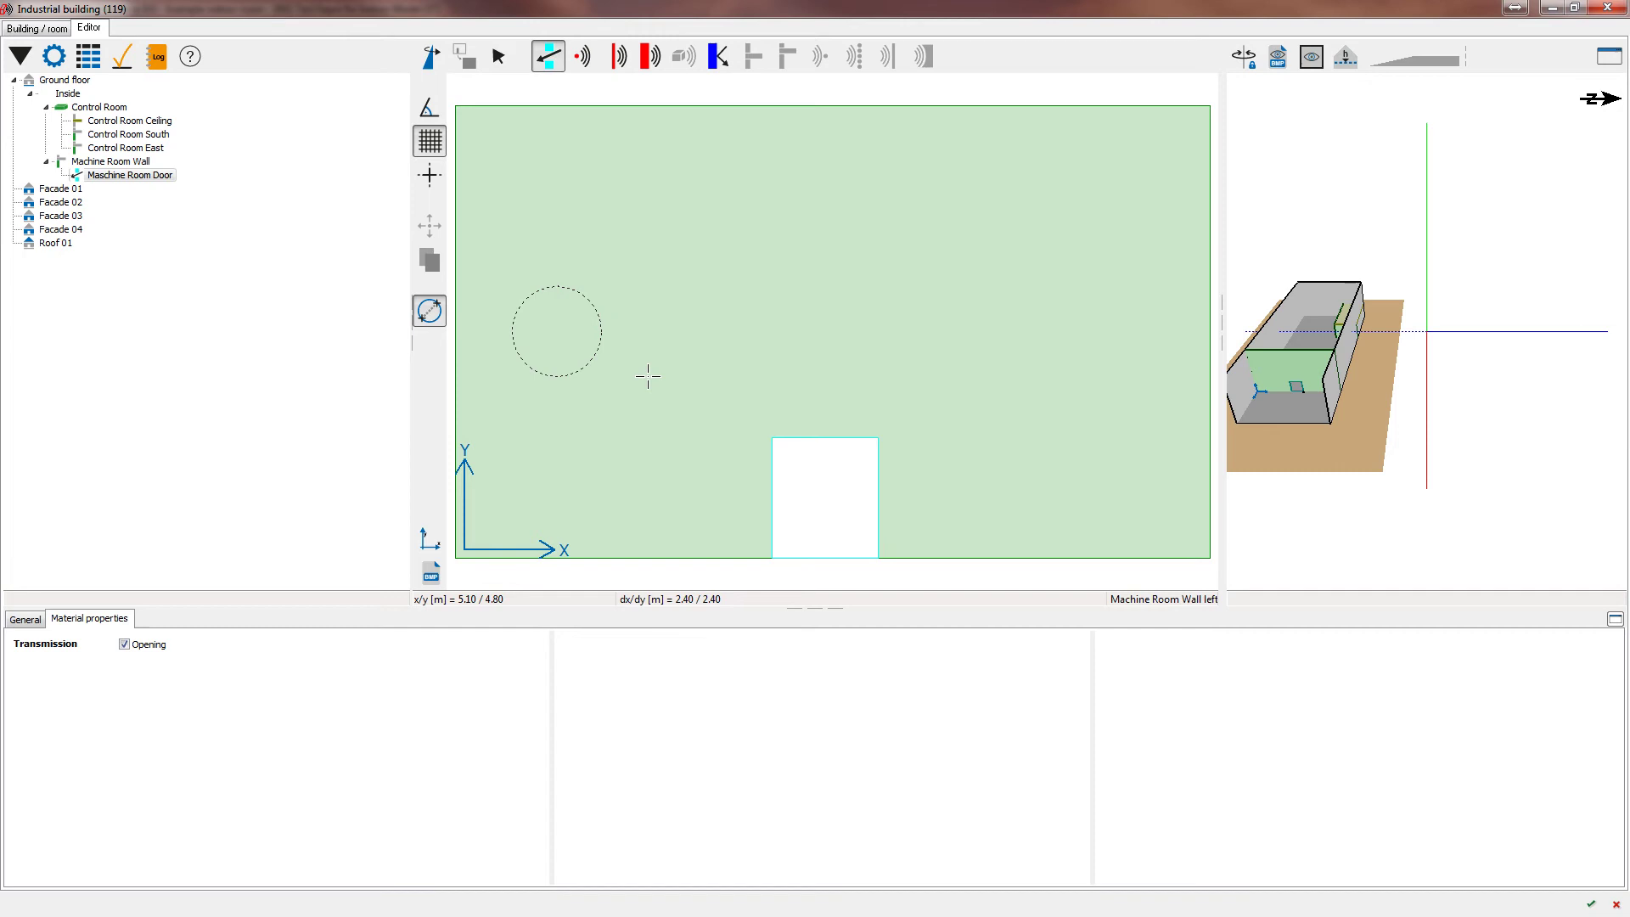
pyautogui.click(648, 376)
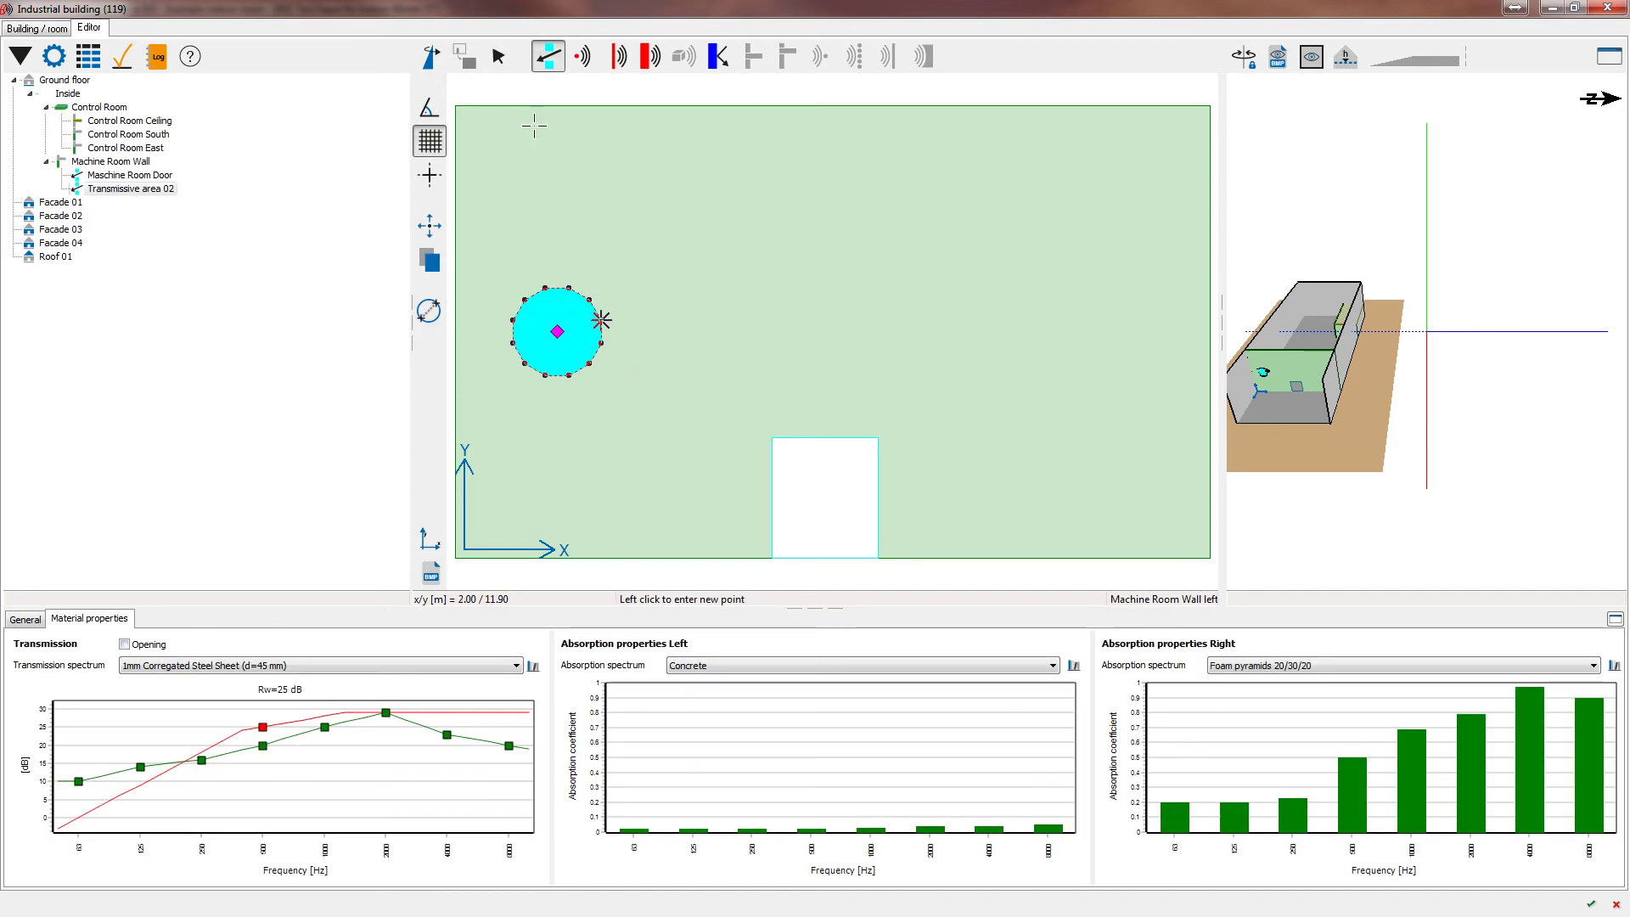
pyautogui.click(123, 646)
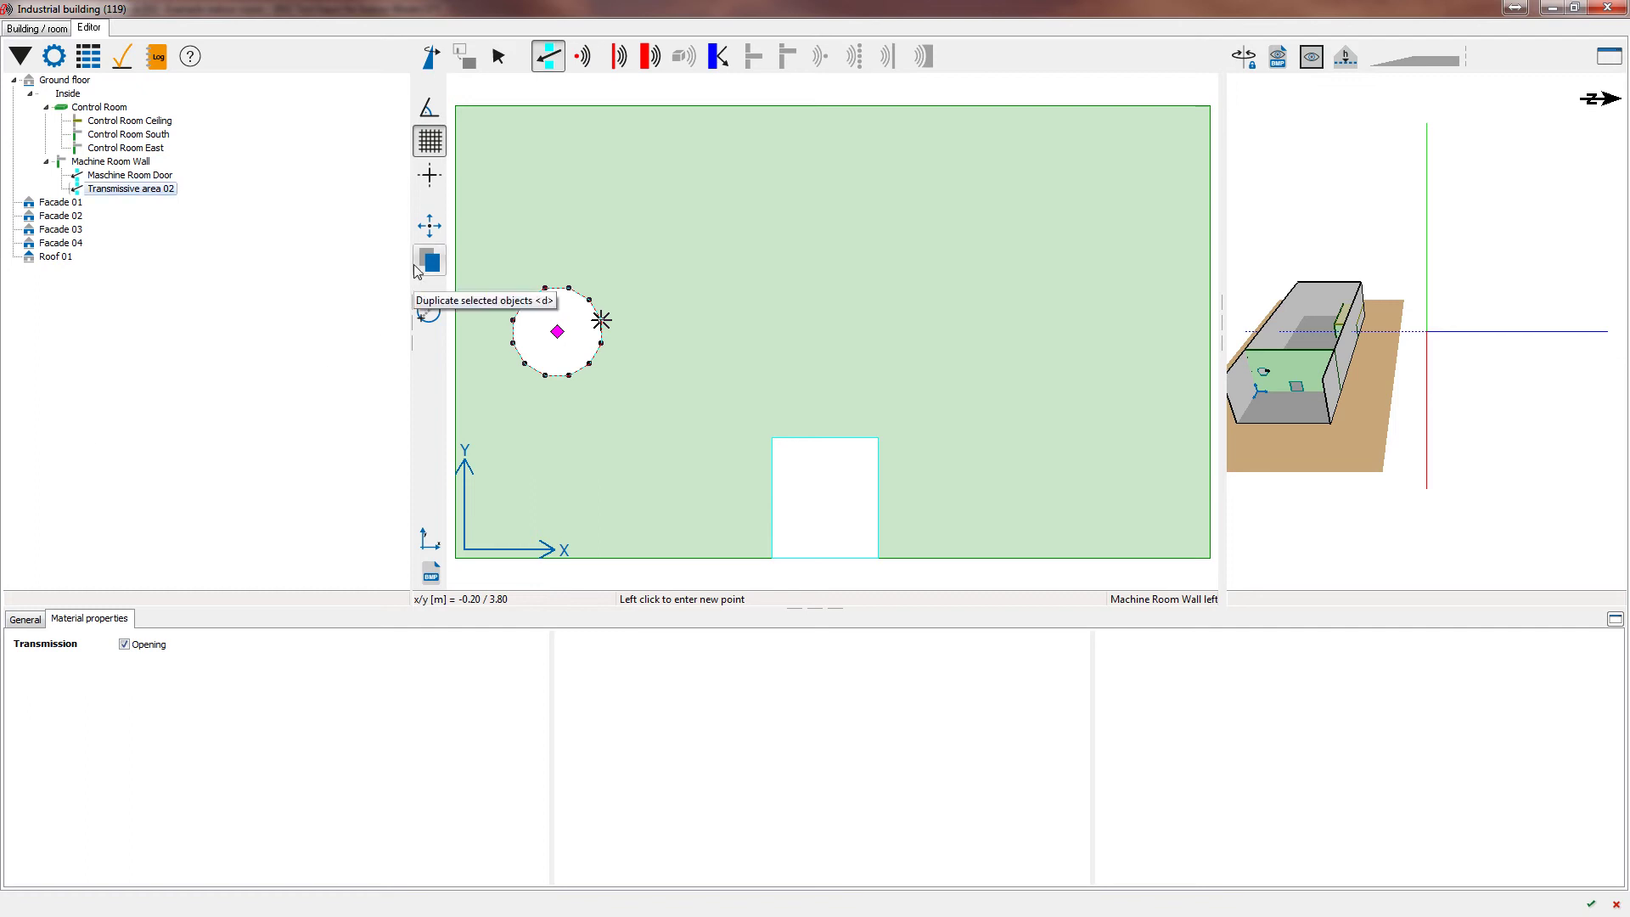
pyautogui.click(428, 225)
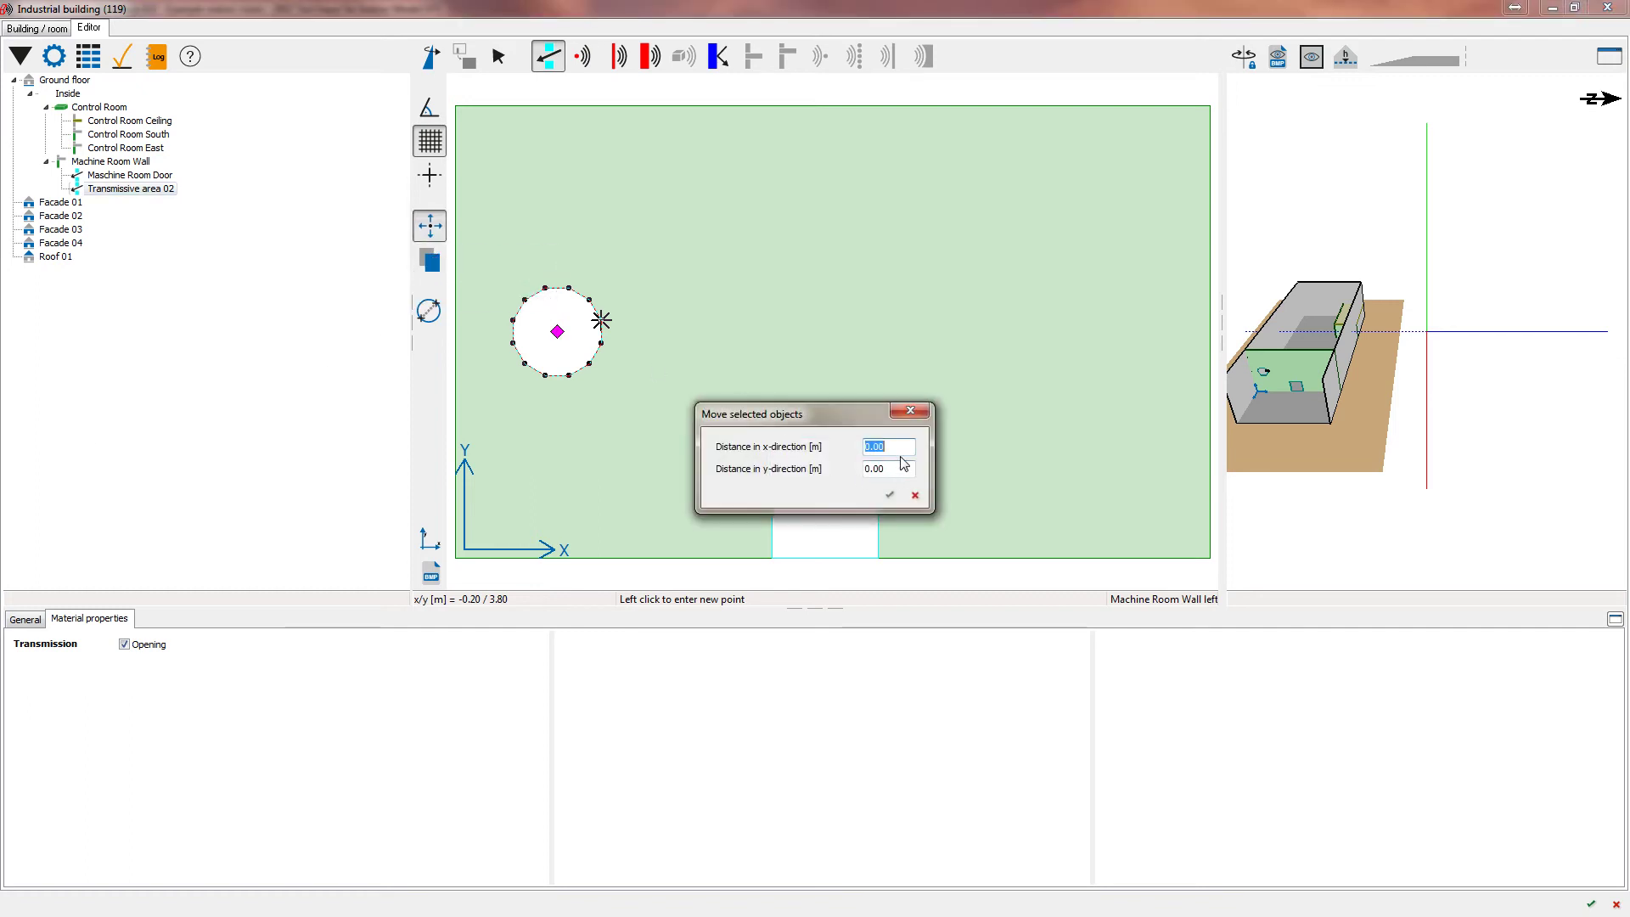
pyautogui.write('5')
pyautogui.click(891, 495)
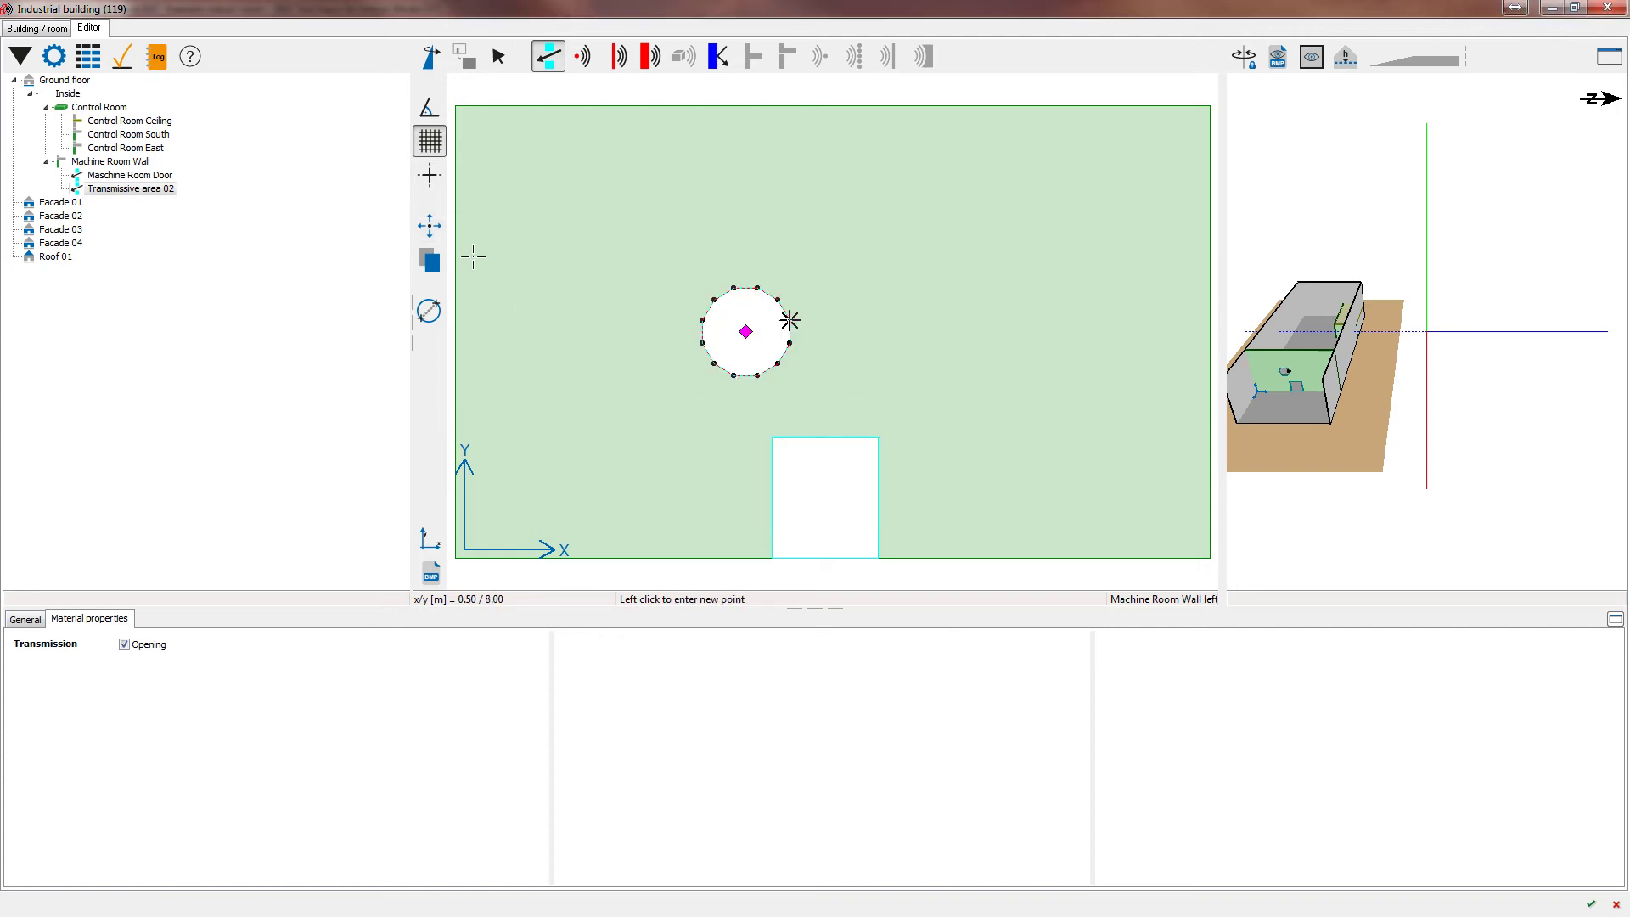
# Duplicate the circular opening once with a 5 m x offset.
pyautogui.click(429, 260)
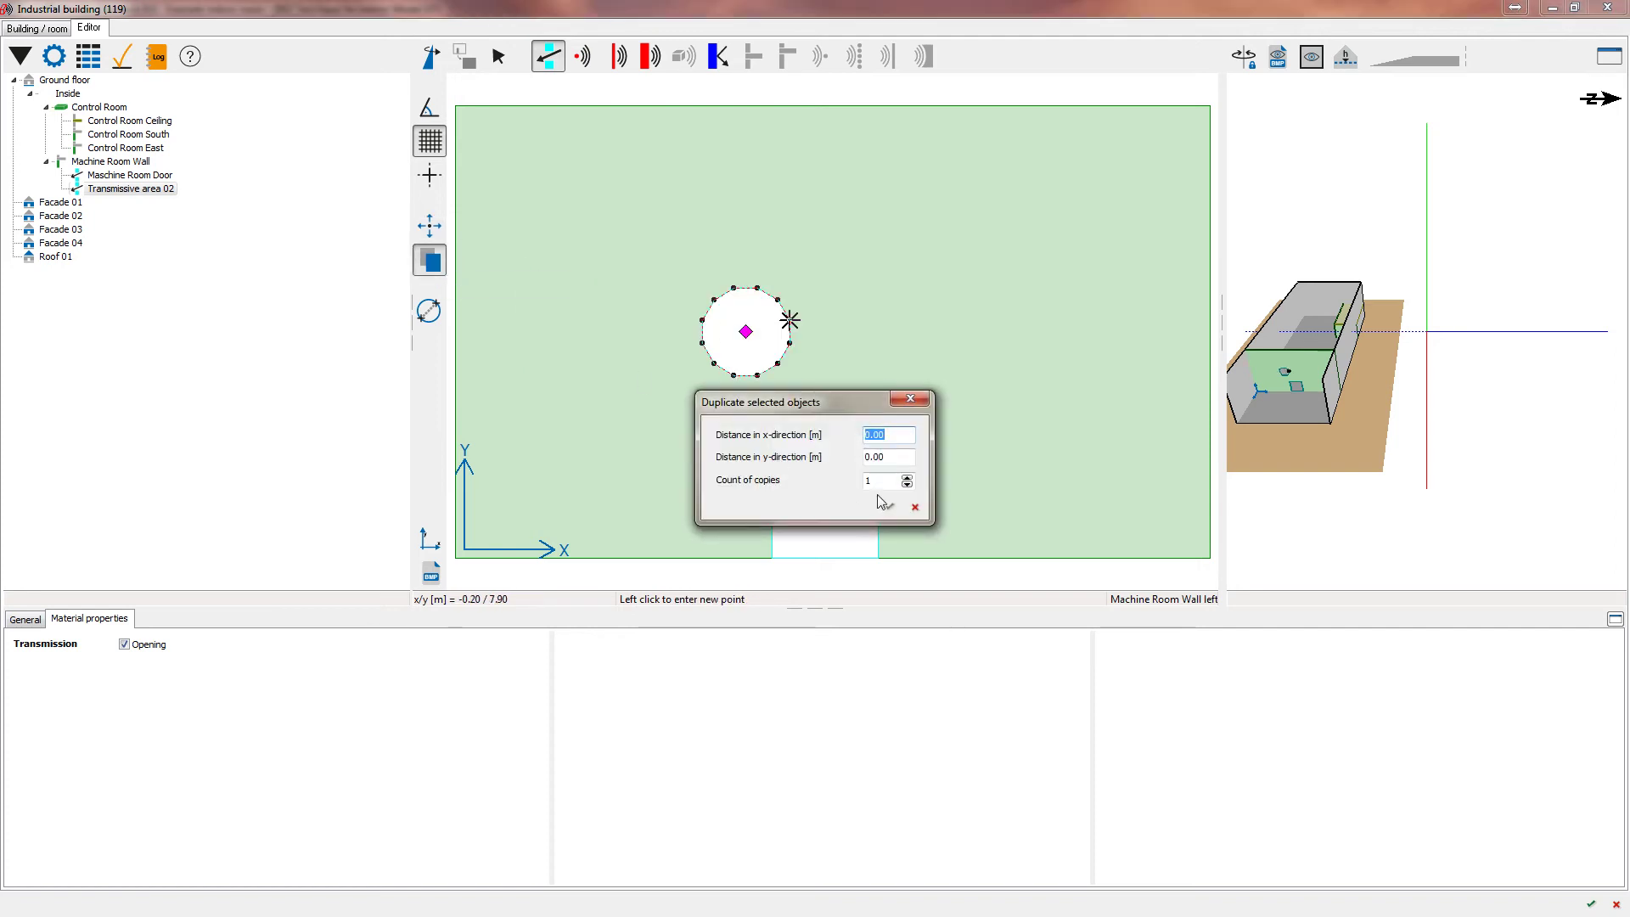
pyautogui.click(907, 476)
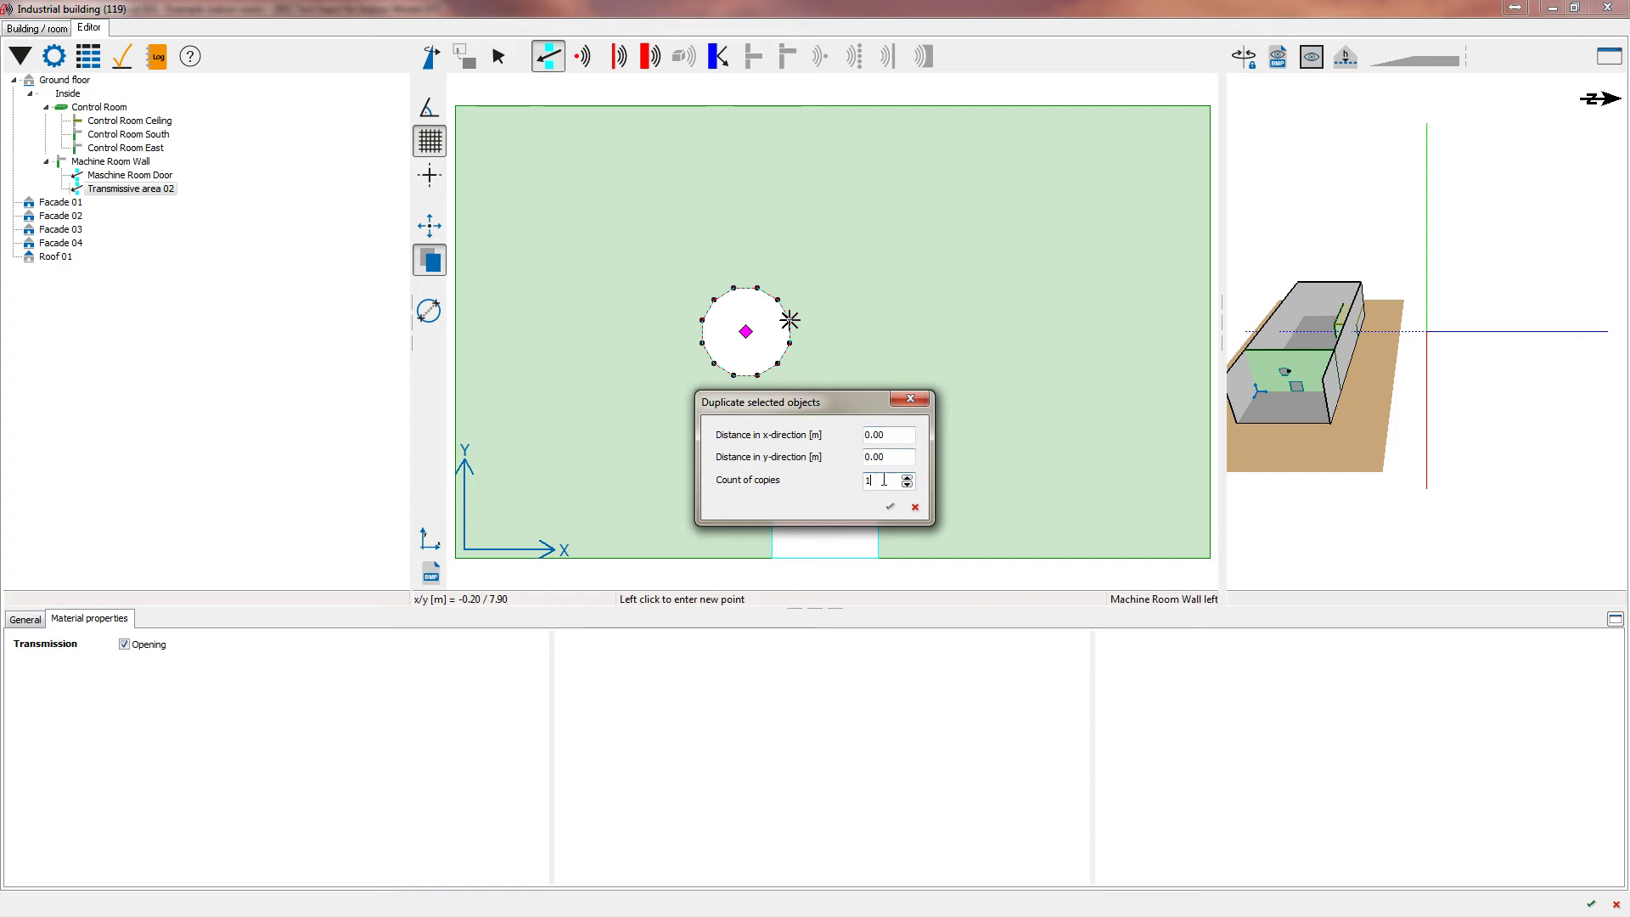
pyautogui.click(888, 436)
pyautogui.write('5')
pyautogui.click(891, 508)
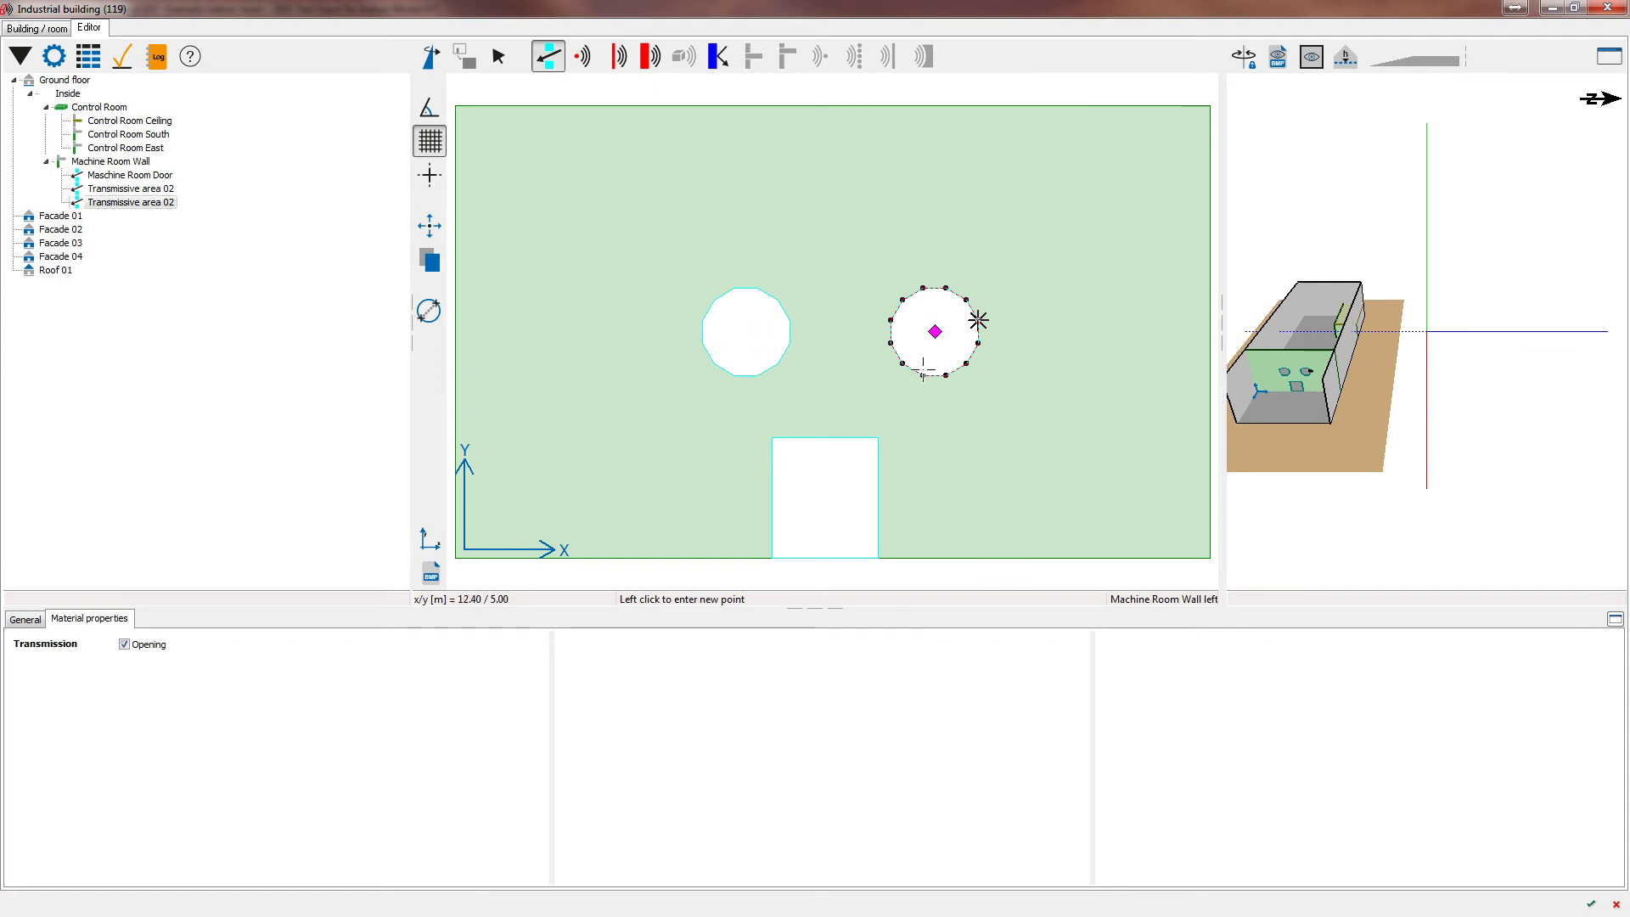
pyautogui.click(22, 620)
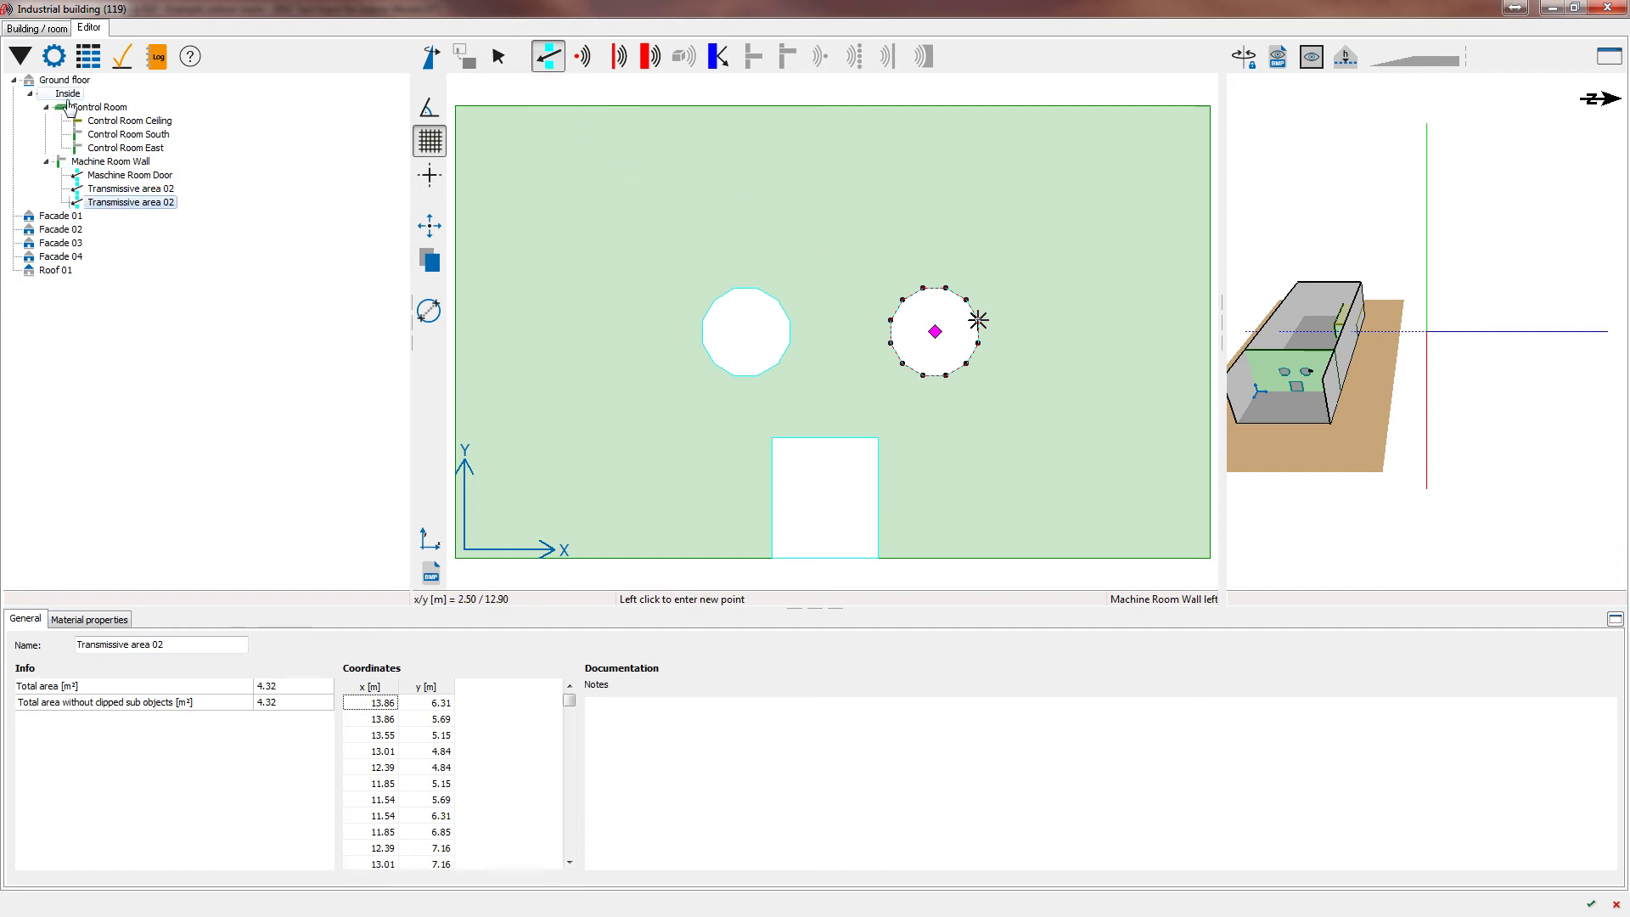
# Place a point source on the Ground floor at 1 m height and name it Pump.
pyautogui.click(63, 81)
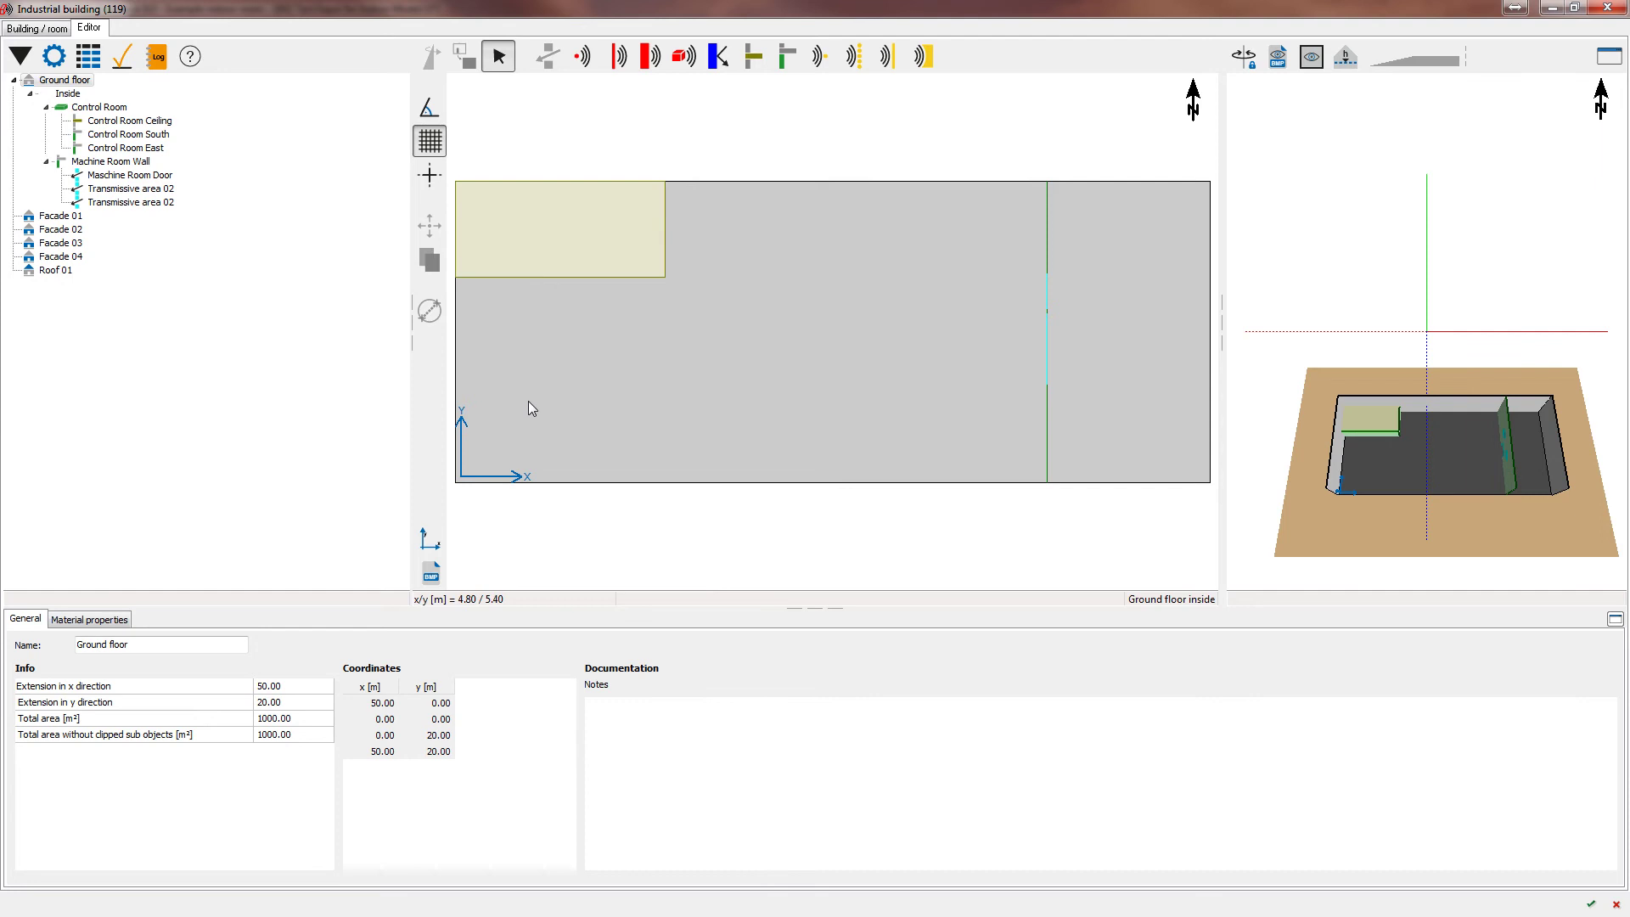
pyautogui.click(583, 60)
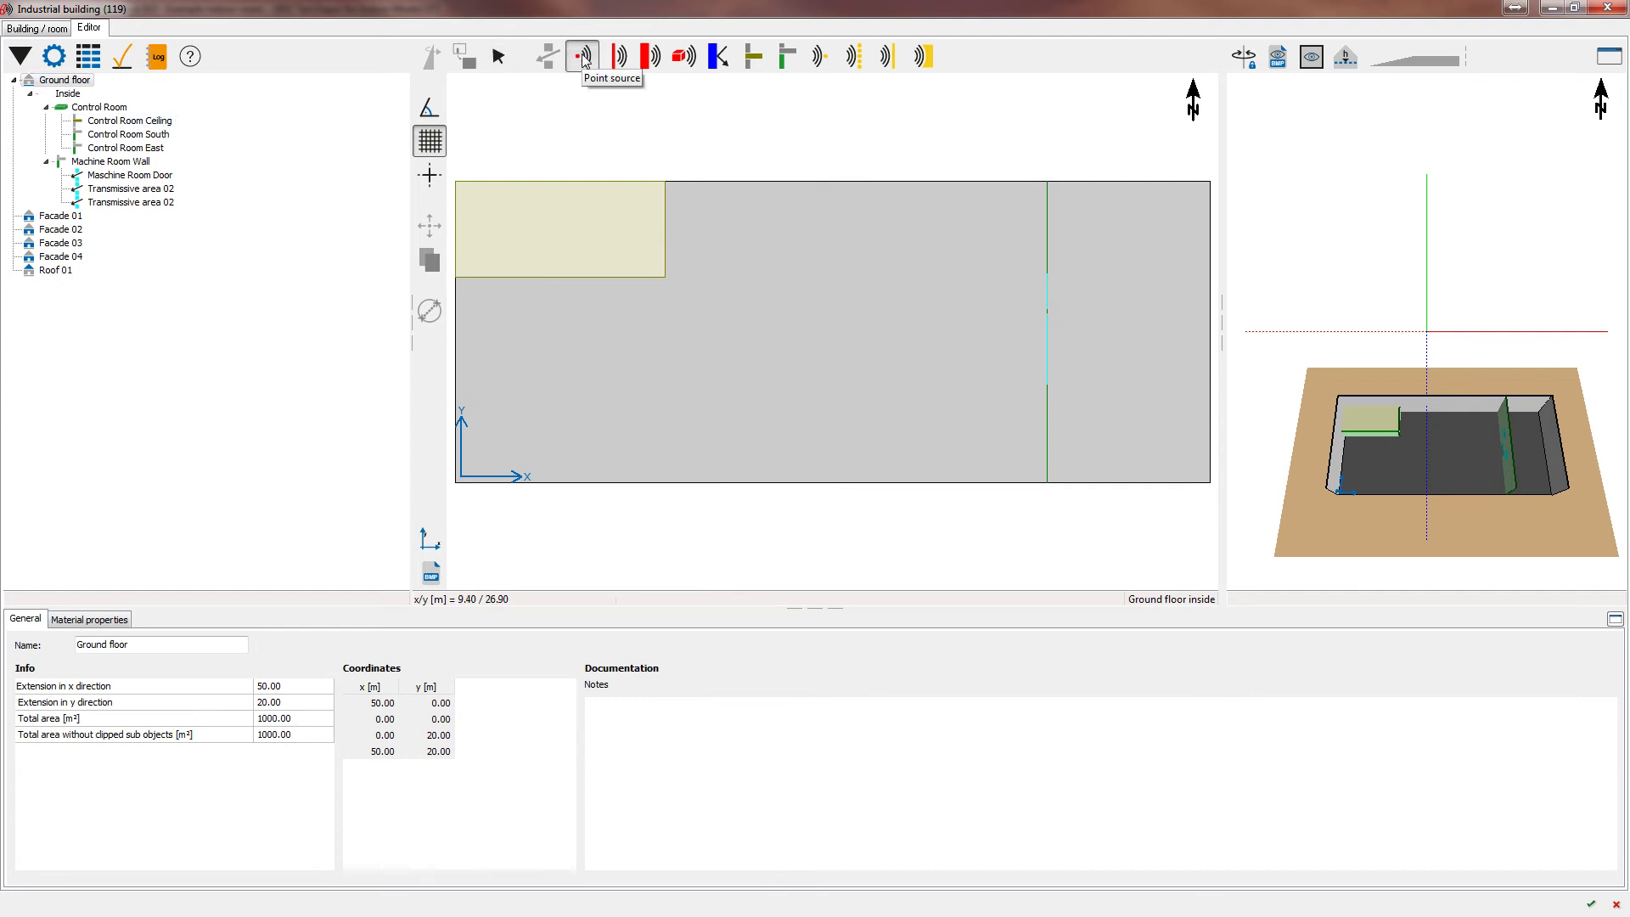
pyautogui.click(559, 406)
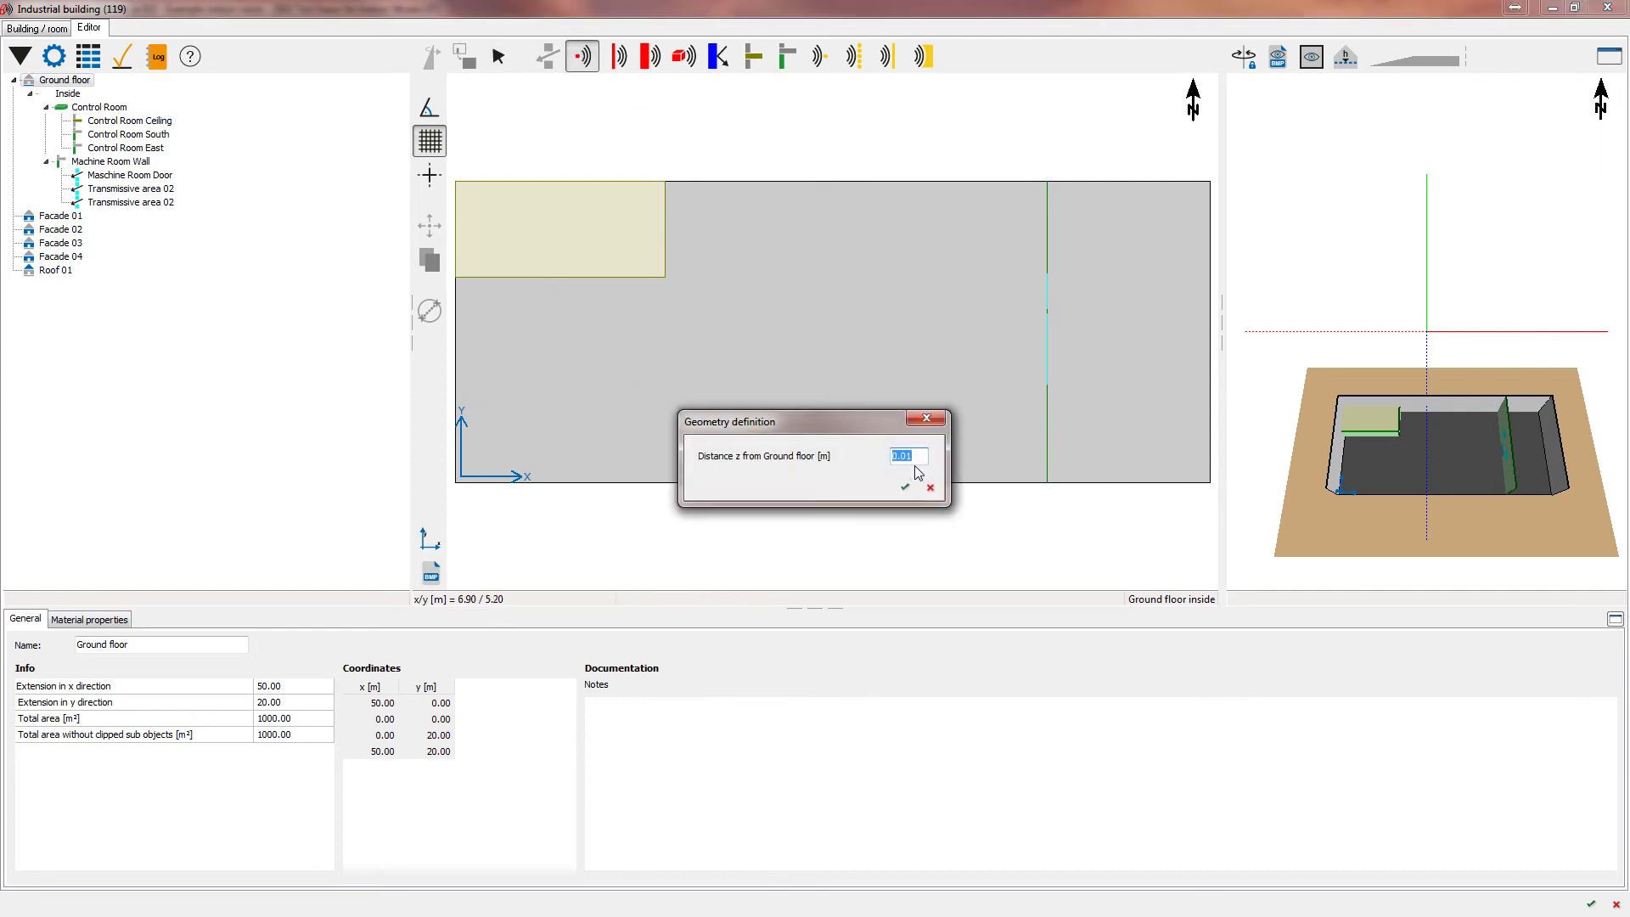
pyautogui.write('1')
pyautogui.click(904, 487)
pyautogui.click(128, 620)
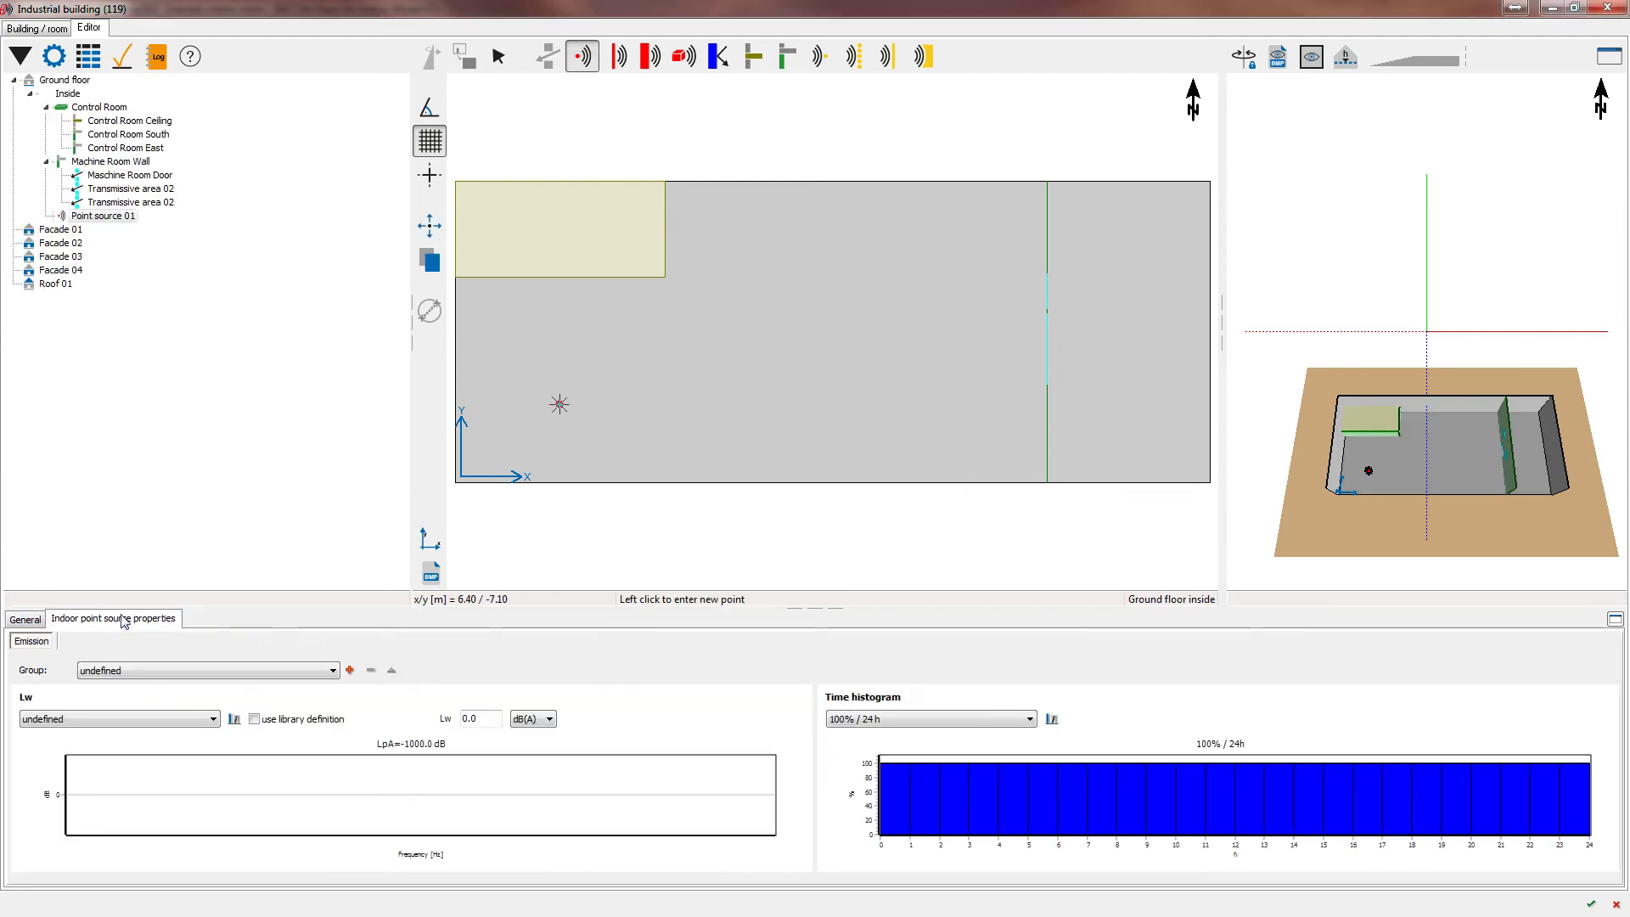
pyautogui.click(25, 620)
pyautogui.tripleClick(117, 644)
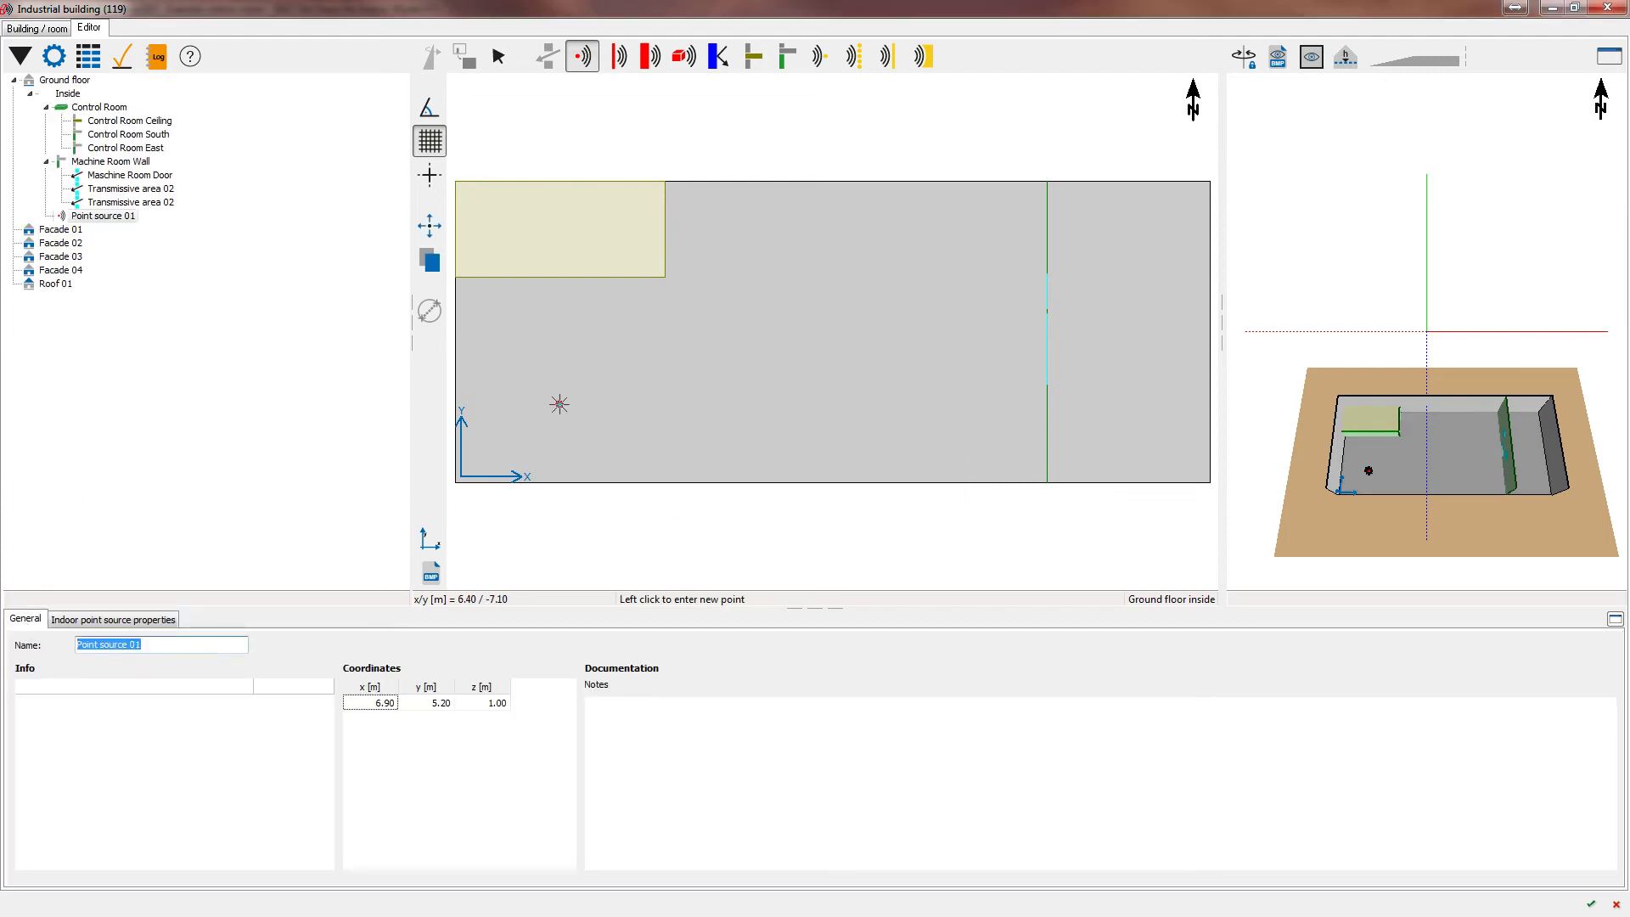
pyautogui.write('Pump')
# Give Pump an Averaged Industry spectrum with a 100 dB(A) sound power level.
pyautogui.click(108, 621)
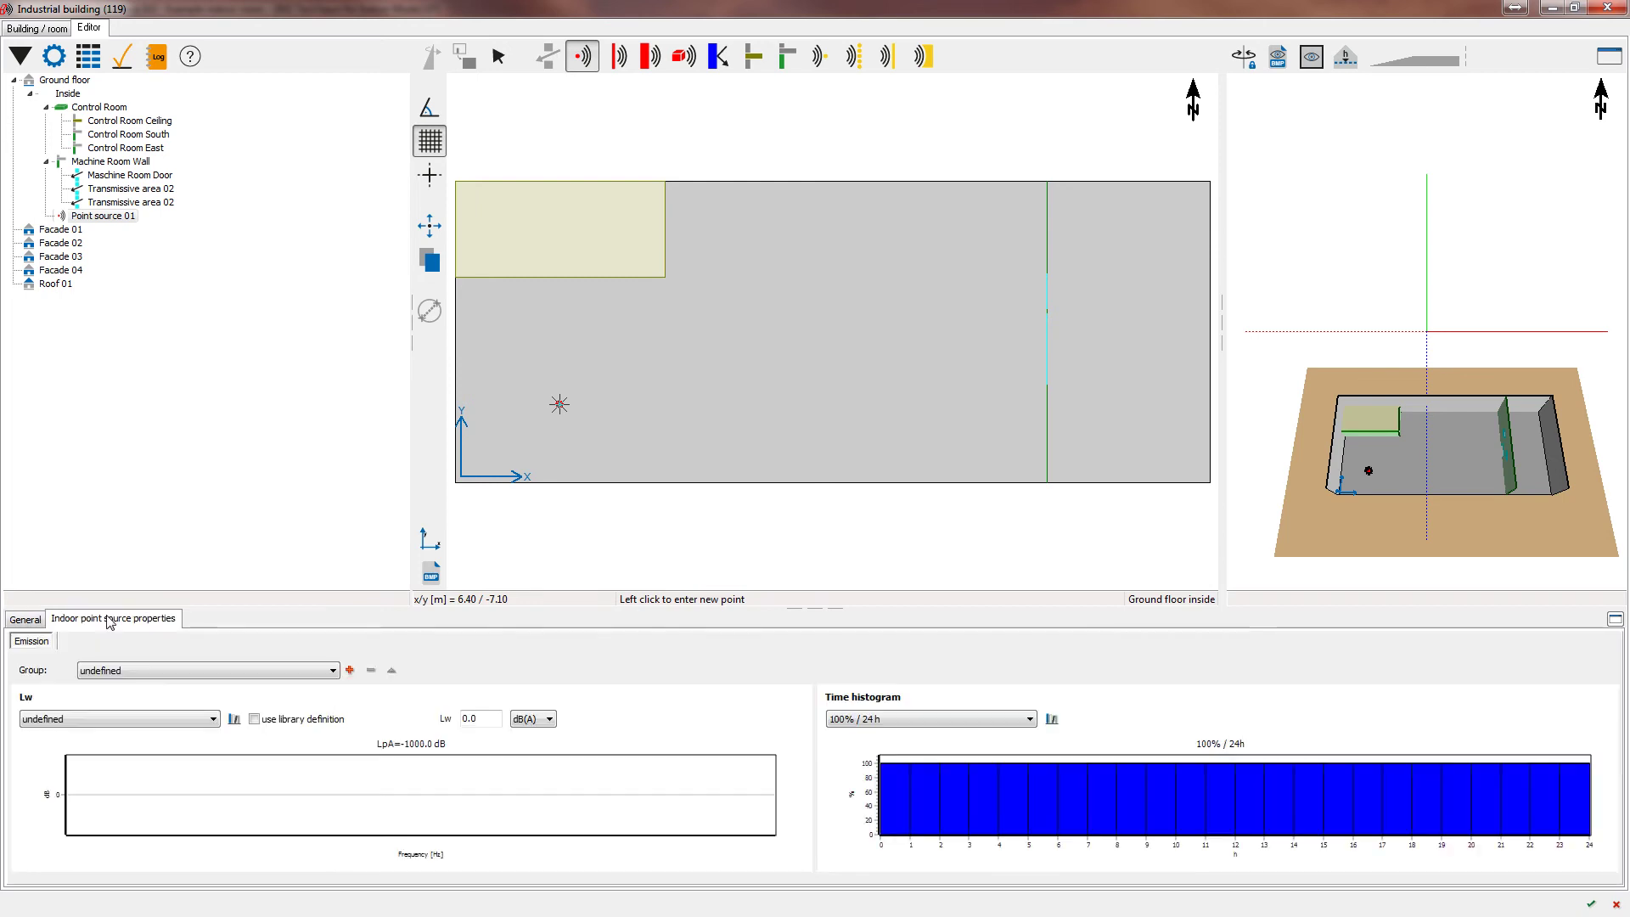
pyautogui.click(108, 719)
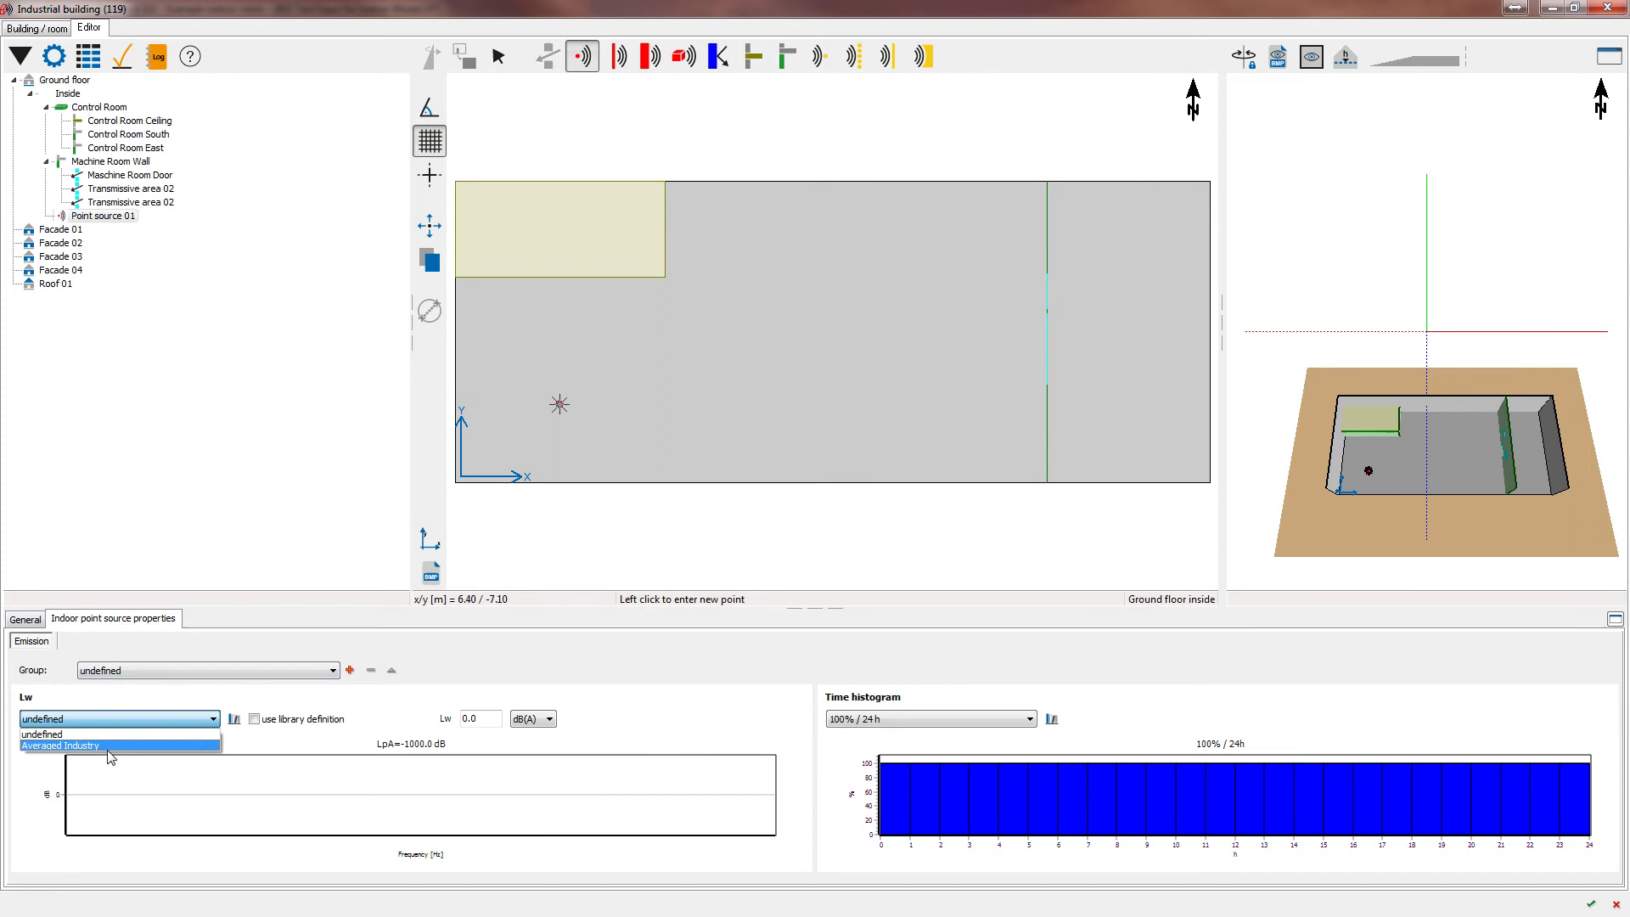
pyautogui.click(110, 743)
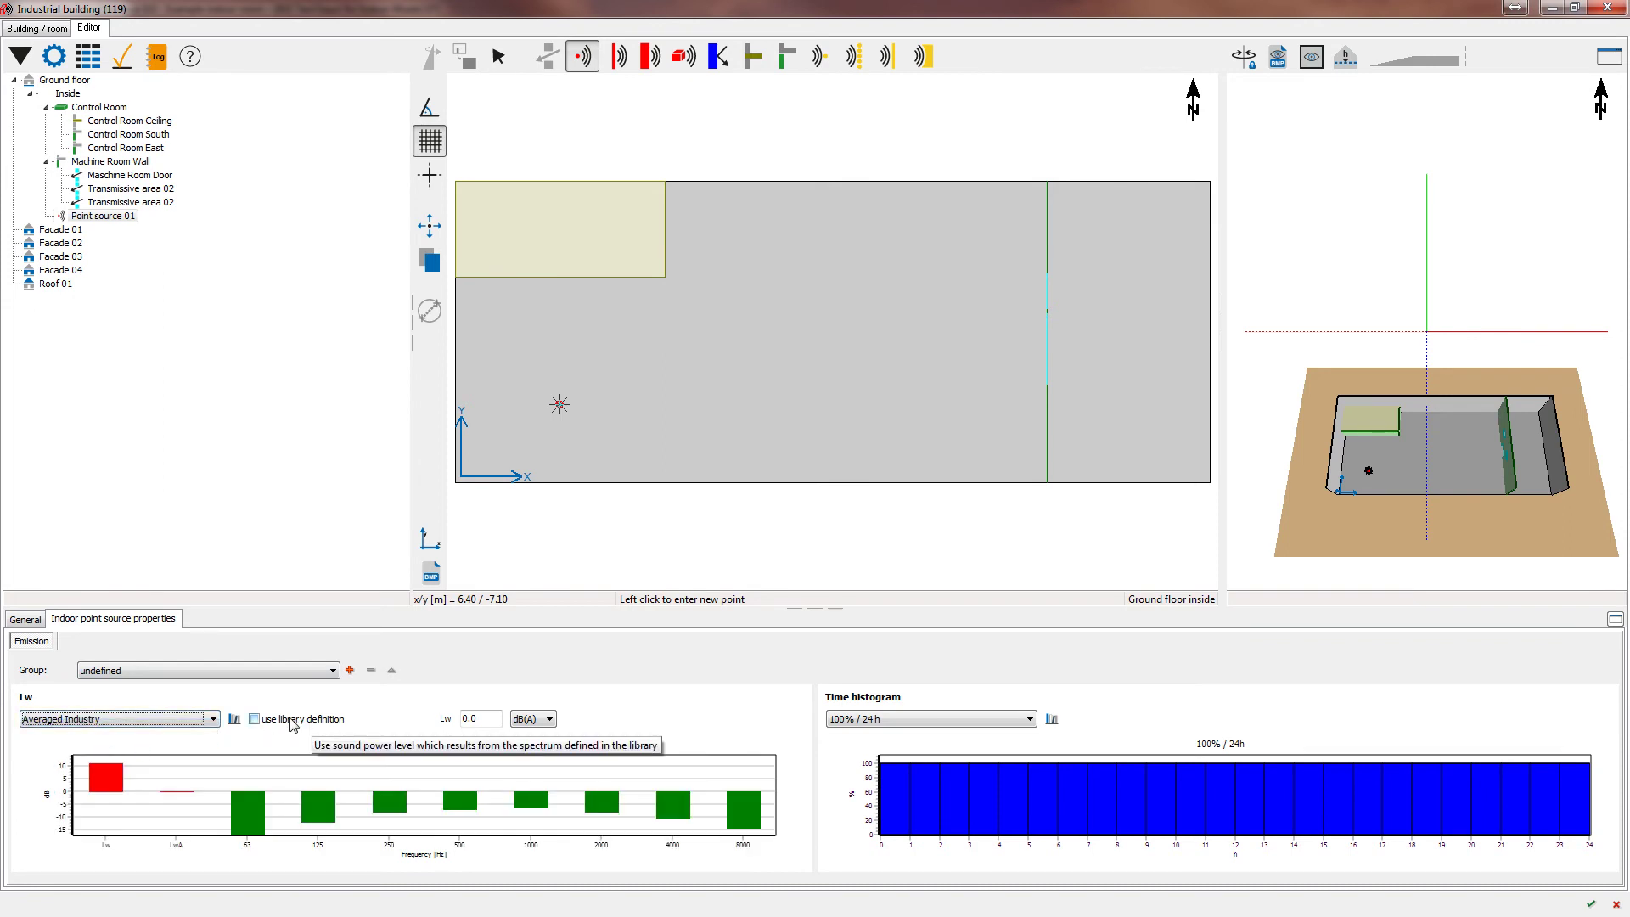
pyautogui.click(491, 721)
pyautogui.moveTo(492, 721); pyautogui.dragTo(376, 714)
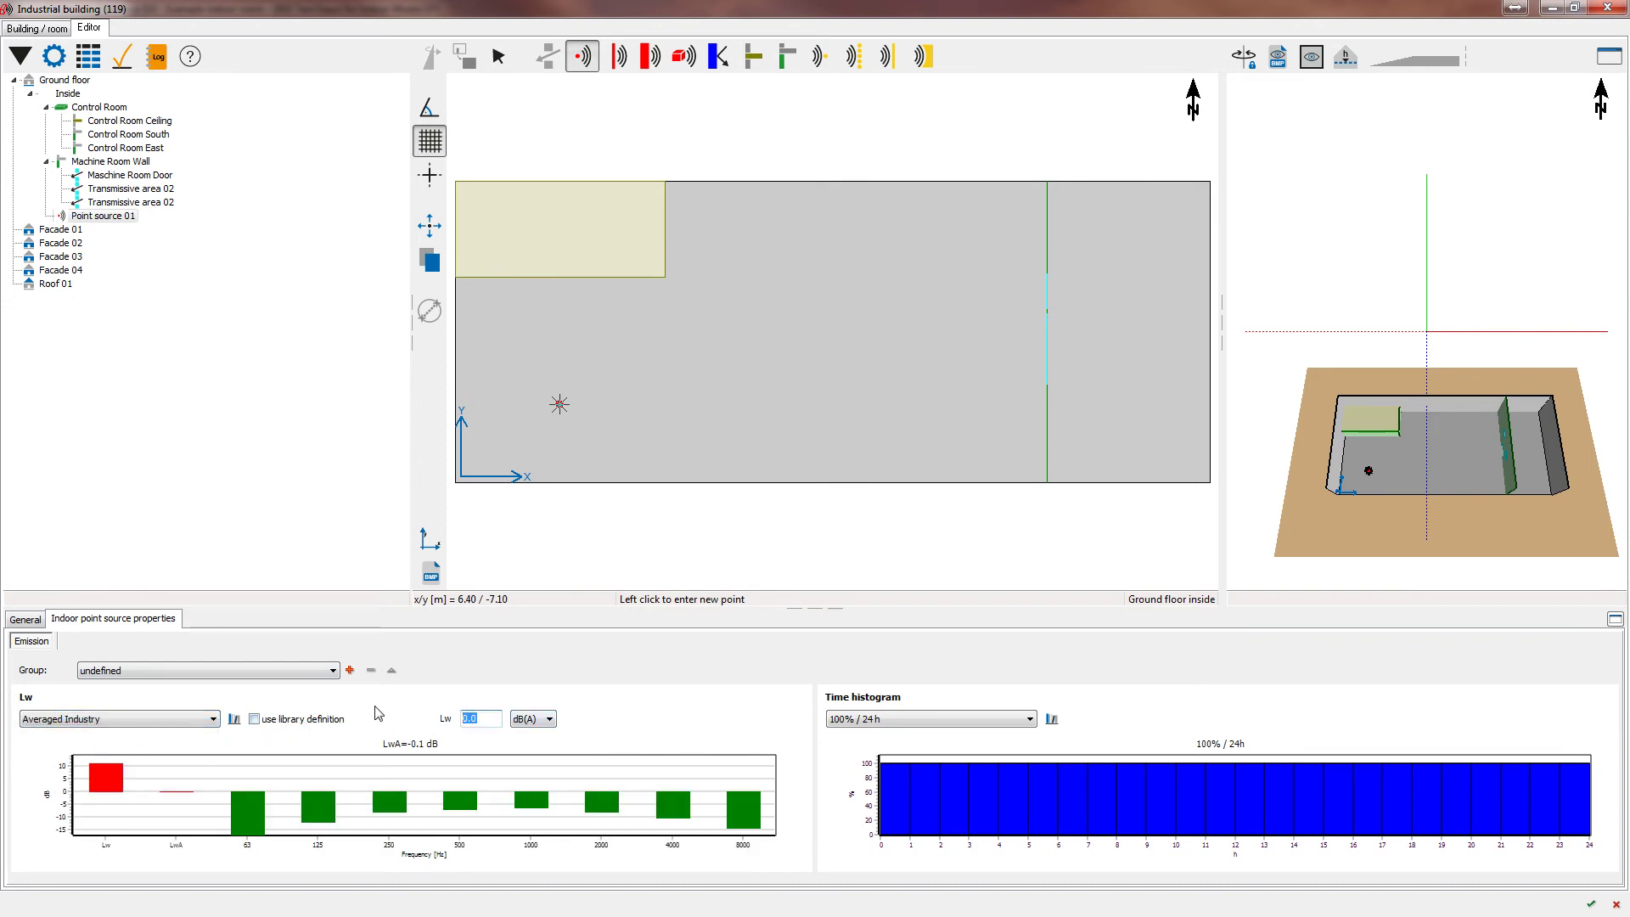
pyautogui.write('10')
pyautogui.click(895, 728)
pyautogui.press('Tab')
pyautogui.write('Pump')
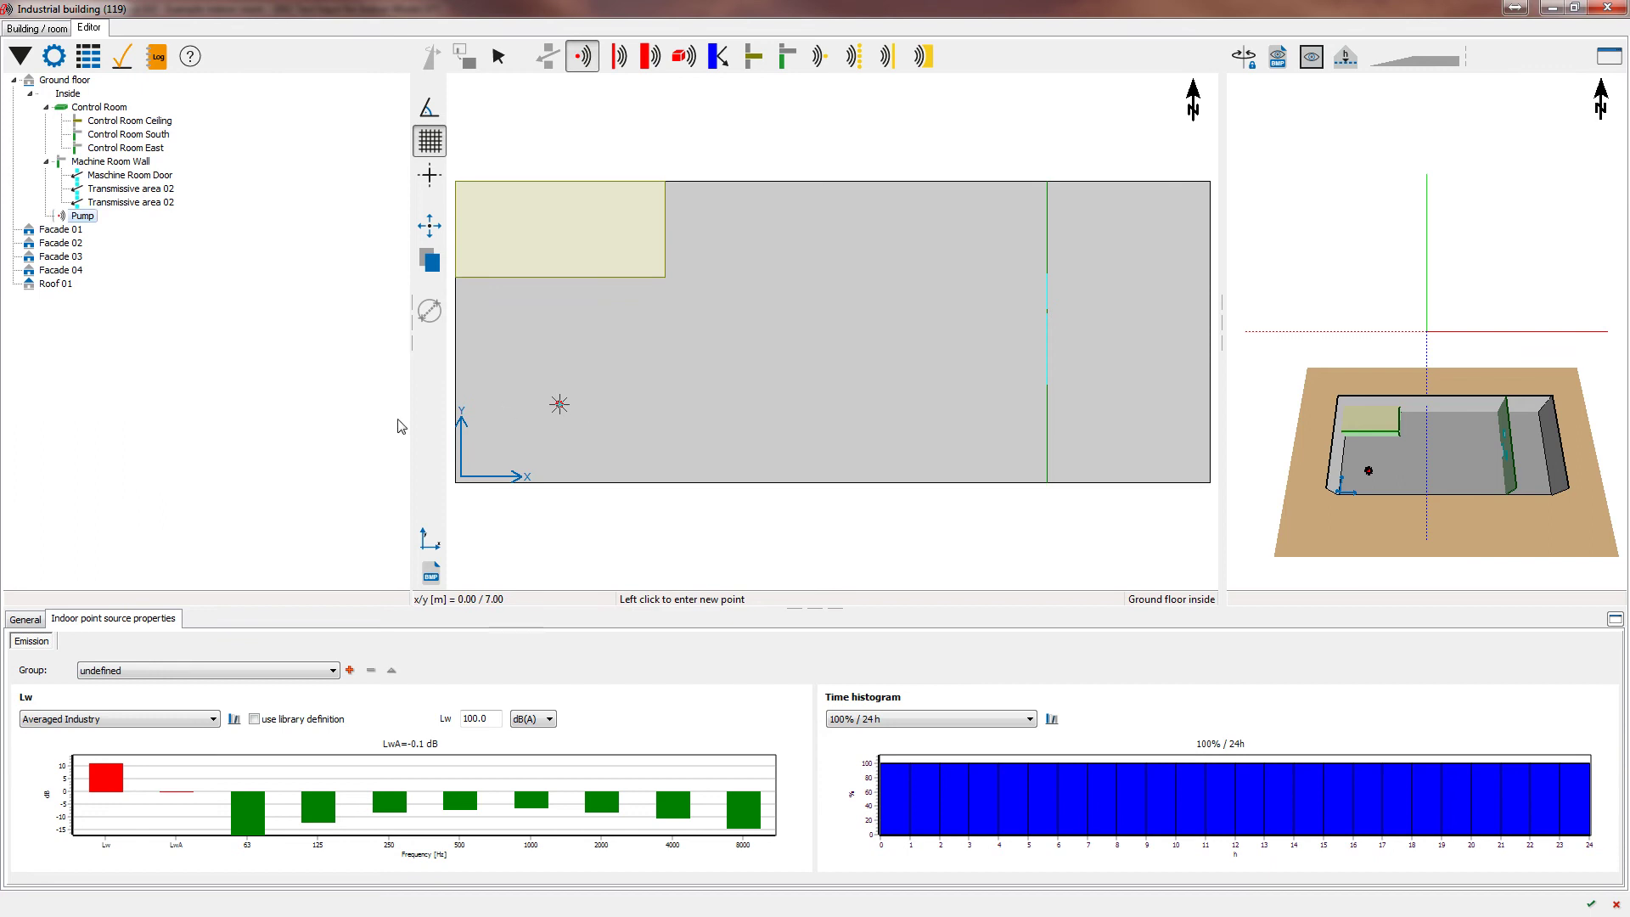
# Create four Pump copies spaced 6 m apart along x.
pyautogui.click(27, 619)
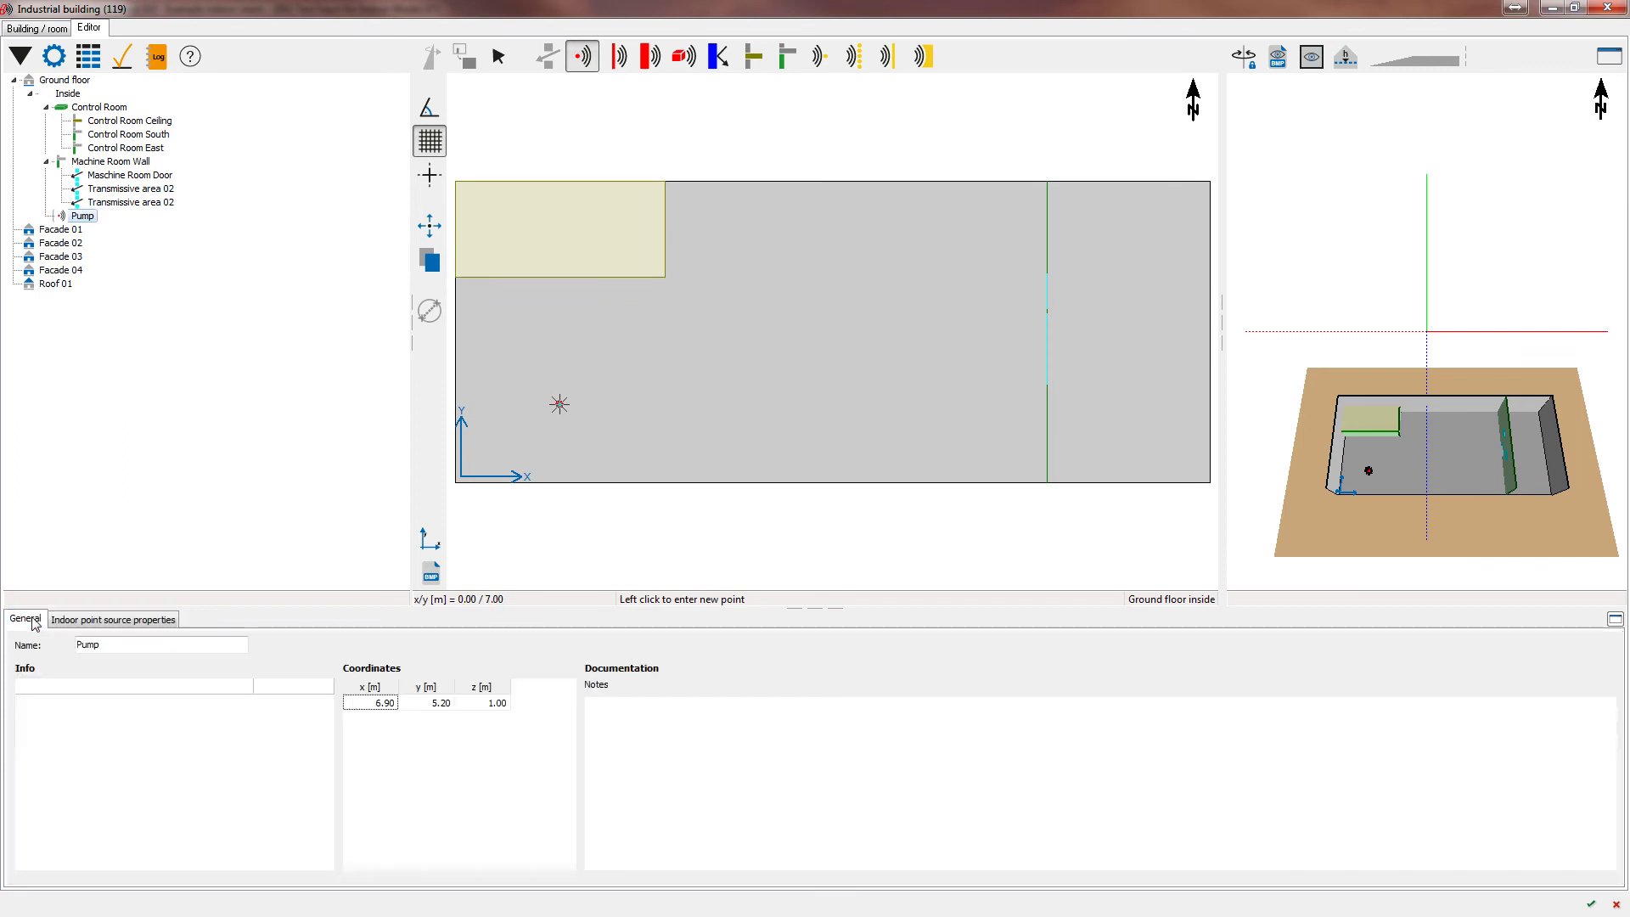
pyautogui.click(84, 219)
pyautogui.press('Return')
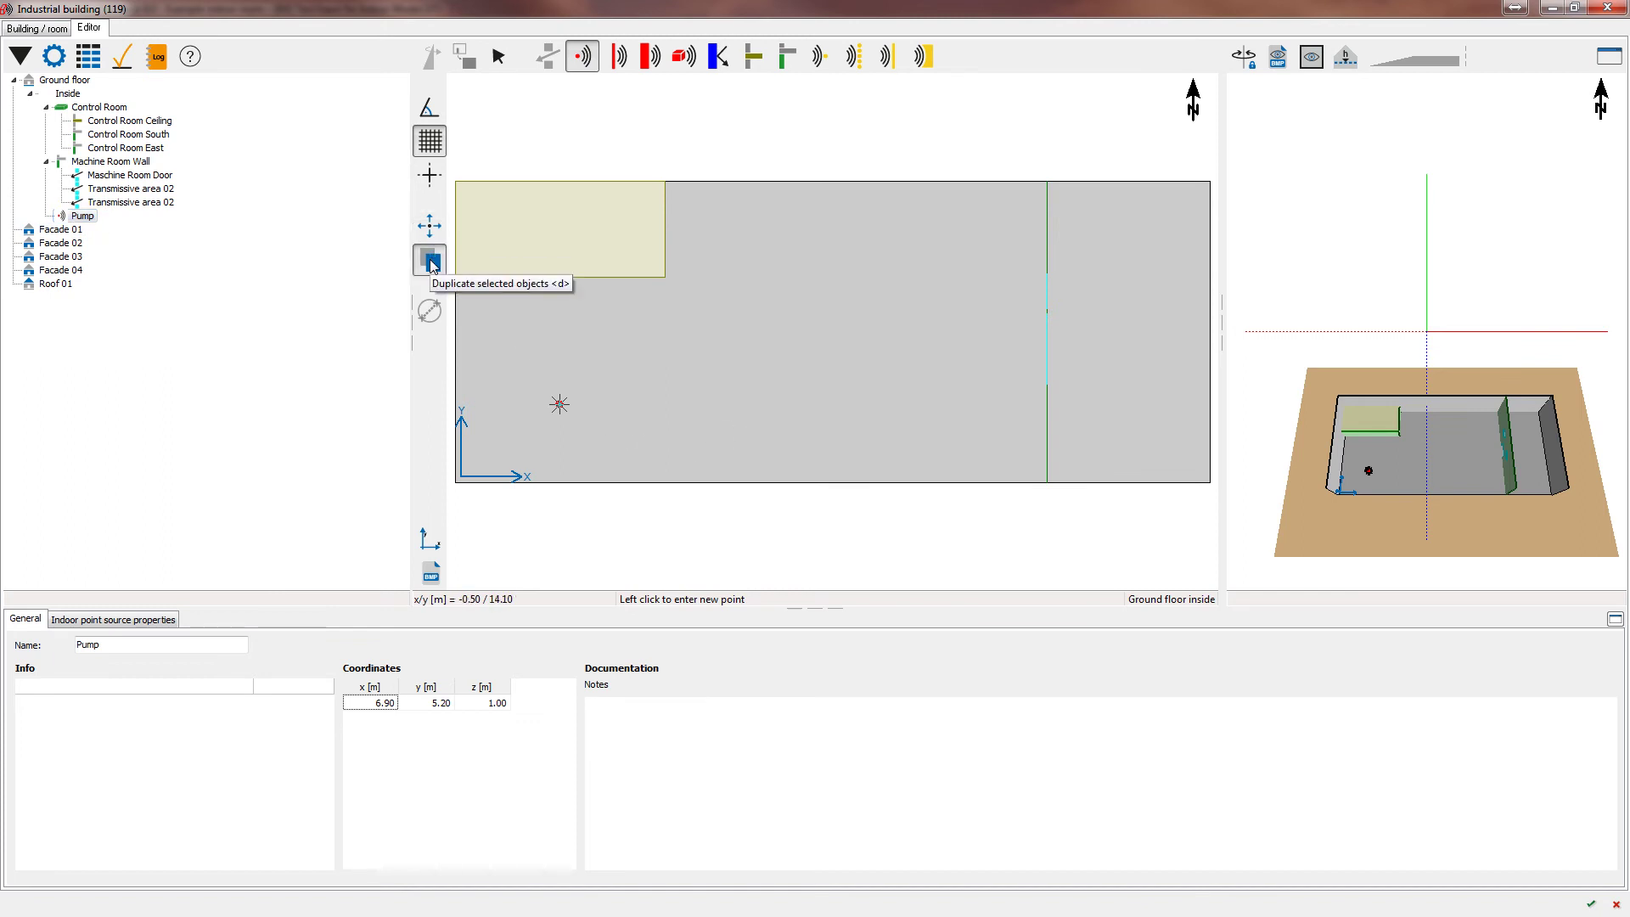
pyautogui.click(431, 263)
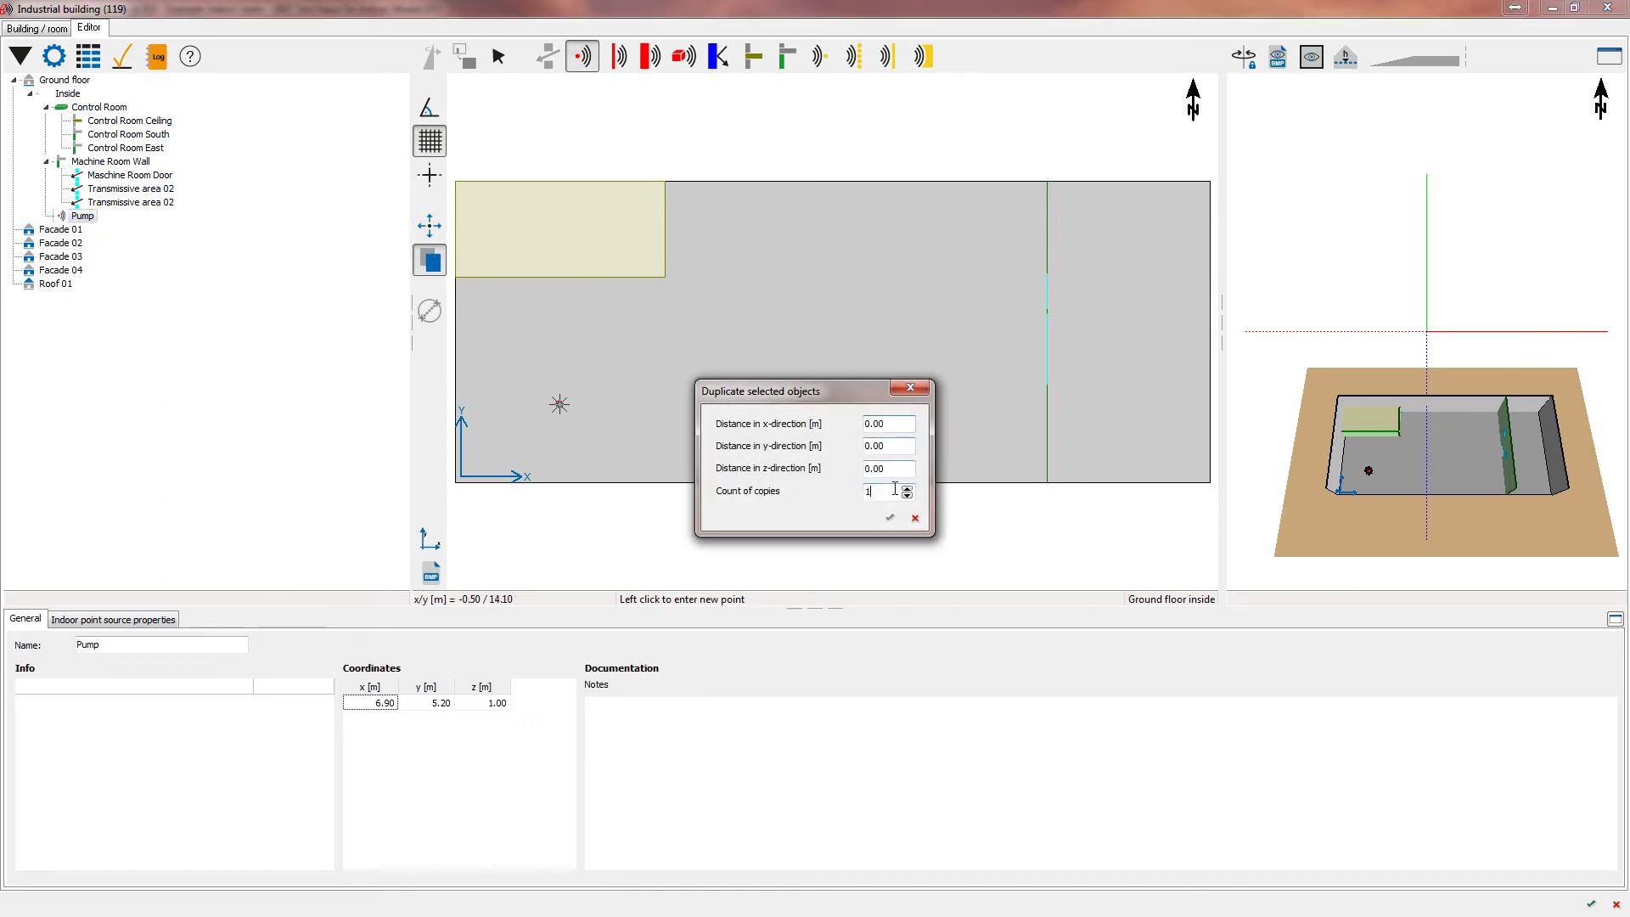
pyautogui.doubleClick(896, 491)
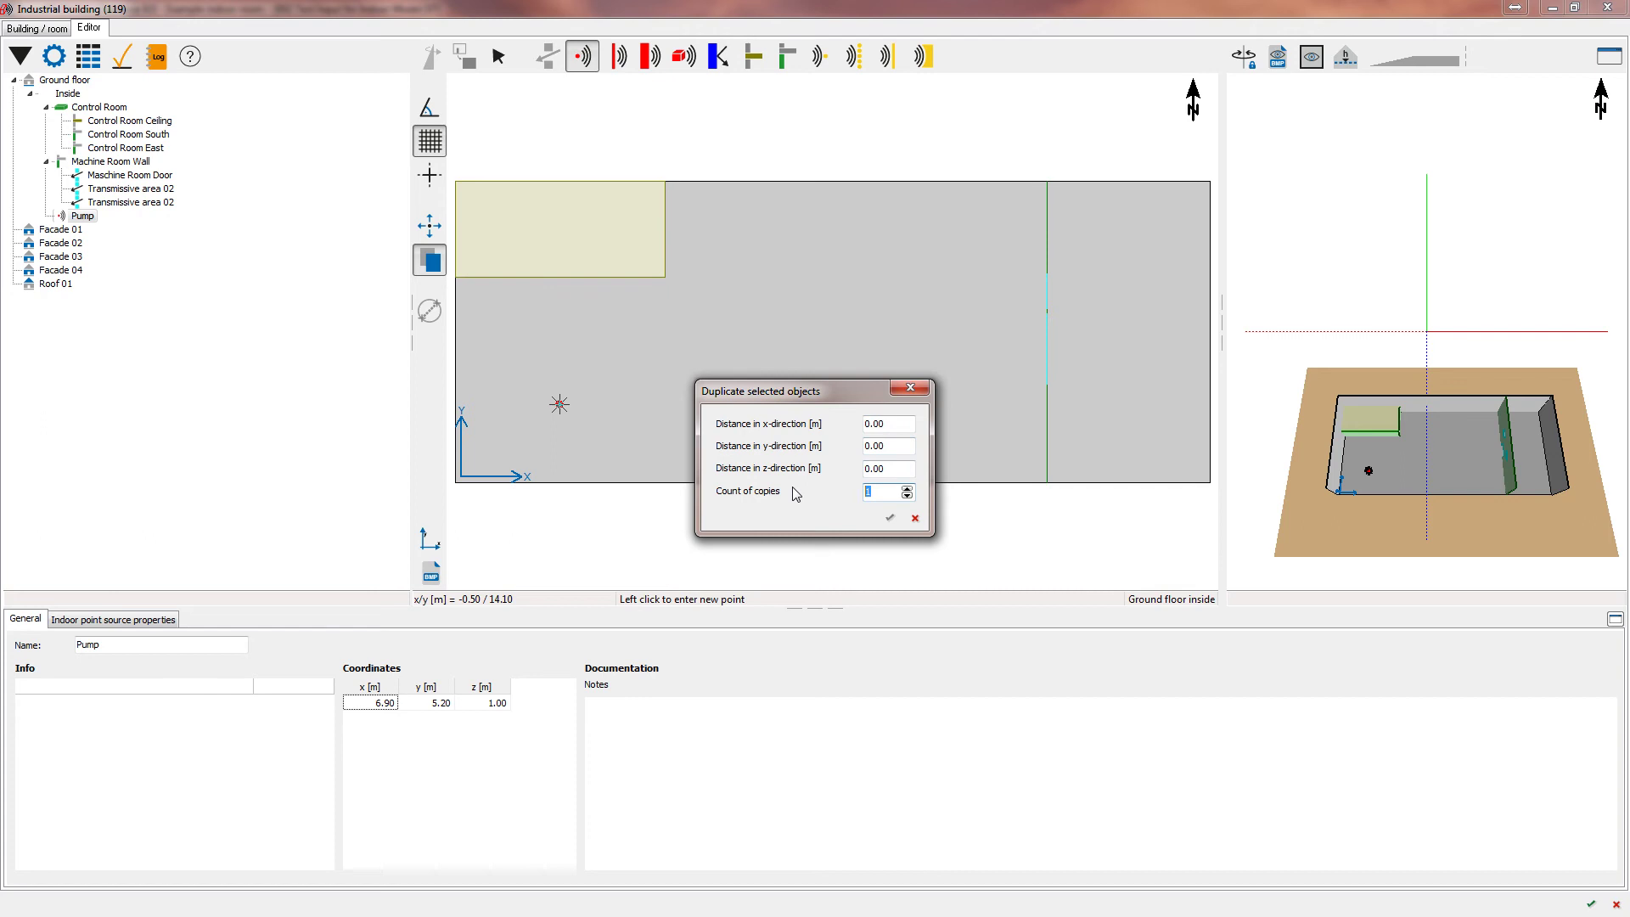
pyautogui.doubleClick(893, 423)
pyautogui.write('6')
pyautogui.click(891, 517)
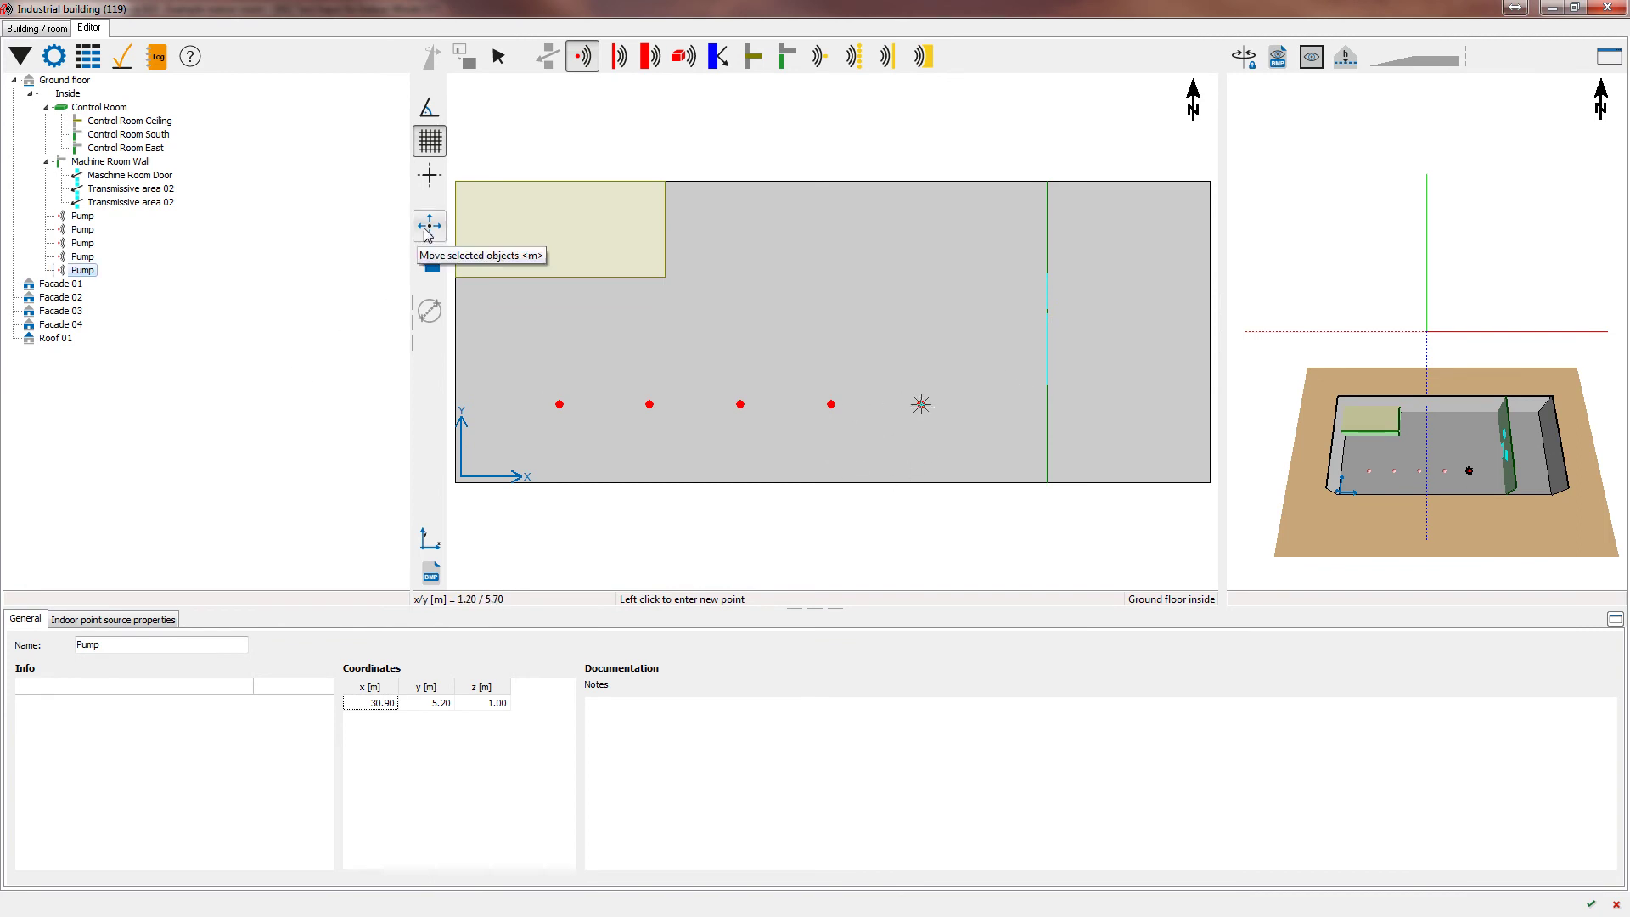
# Inspect the fourth Pump copy and return to selection mode.
pyautogui.click(429, 225)
pyautogui.click(915, 505)
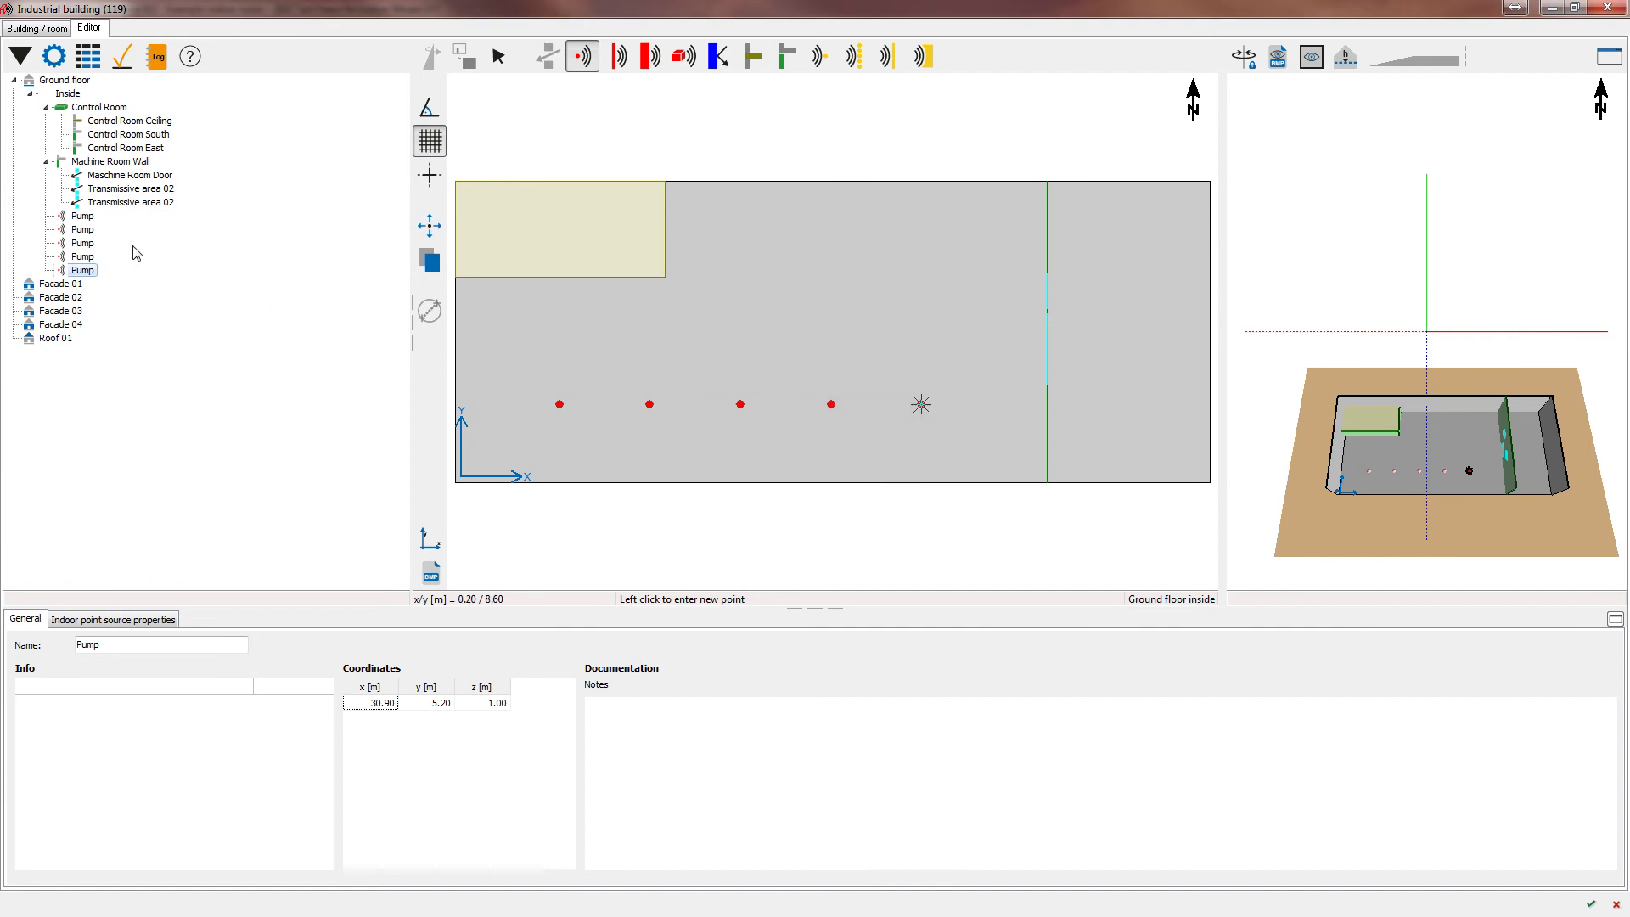
pyautogui.click(82, 255)
pyautogui.click(495, 56)
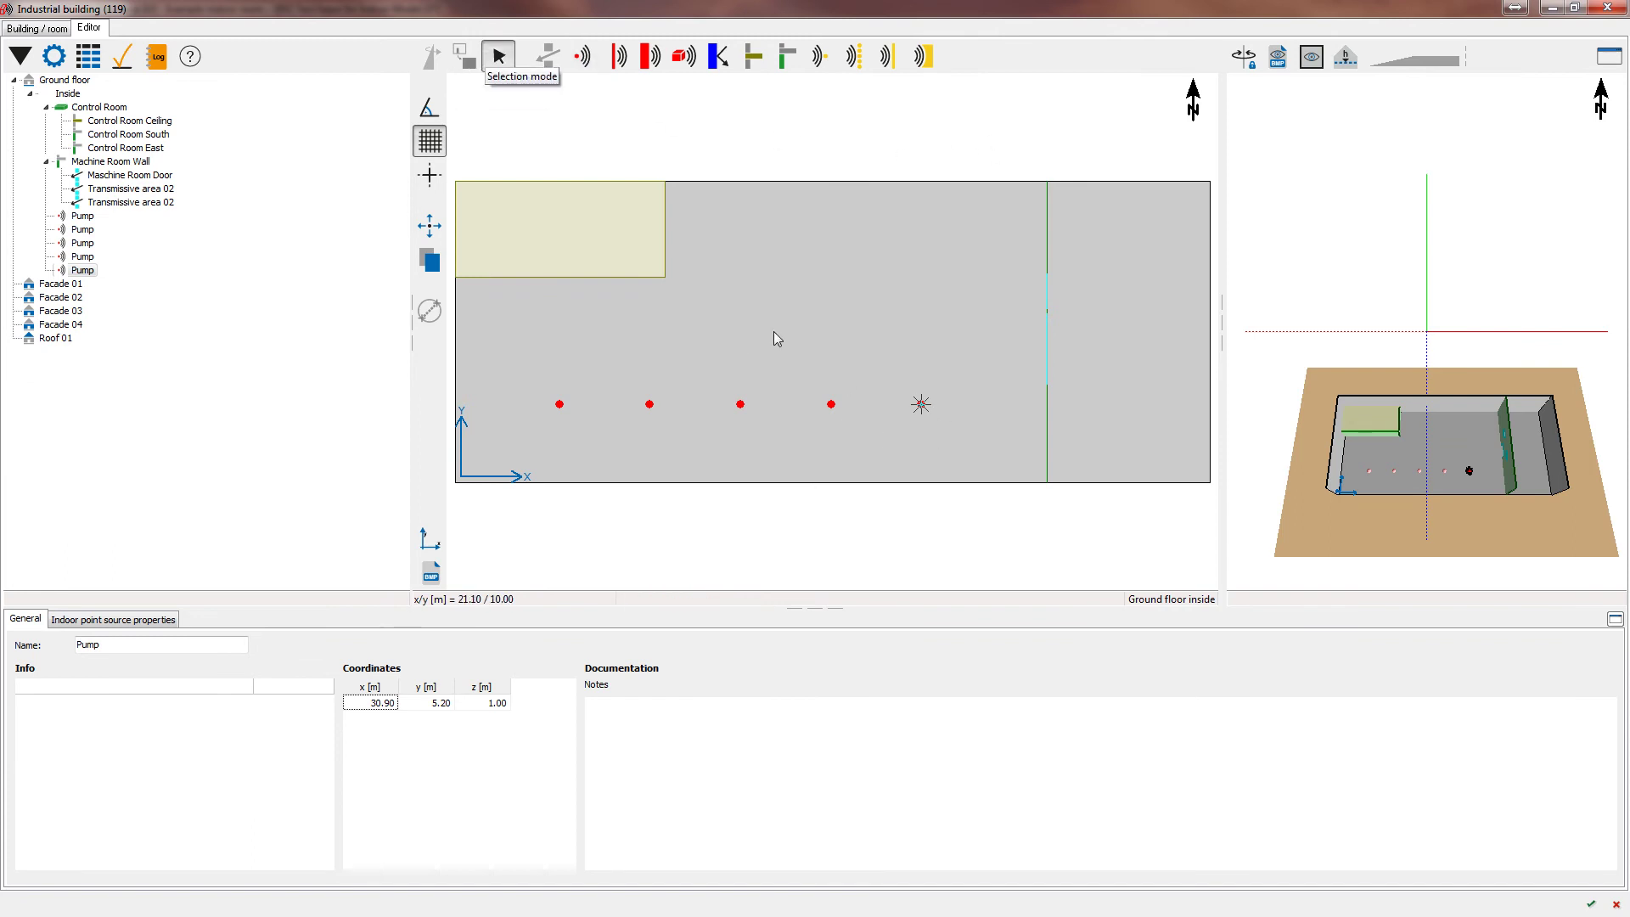
# Move a pump to 45/15.9 in the right-hand hall and add three copies 5 m southward.
pyautogui.click(1133, 242)
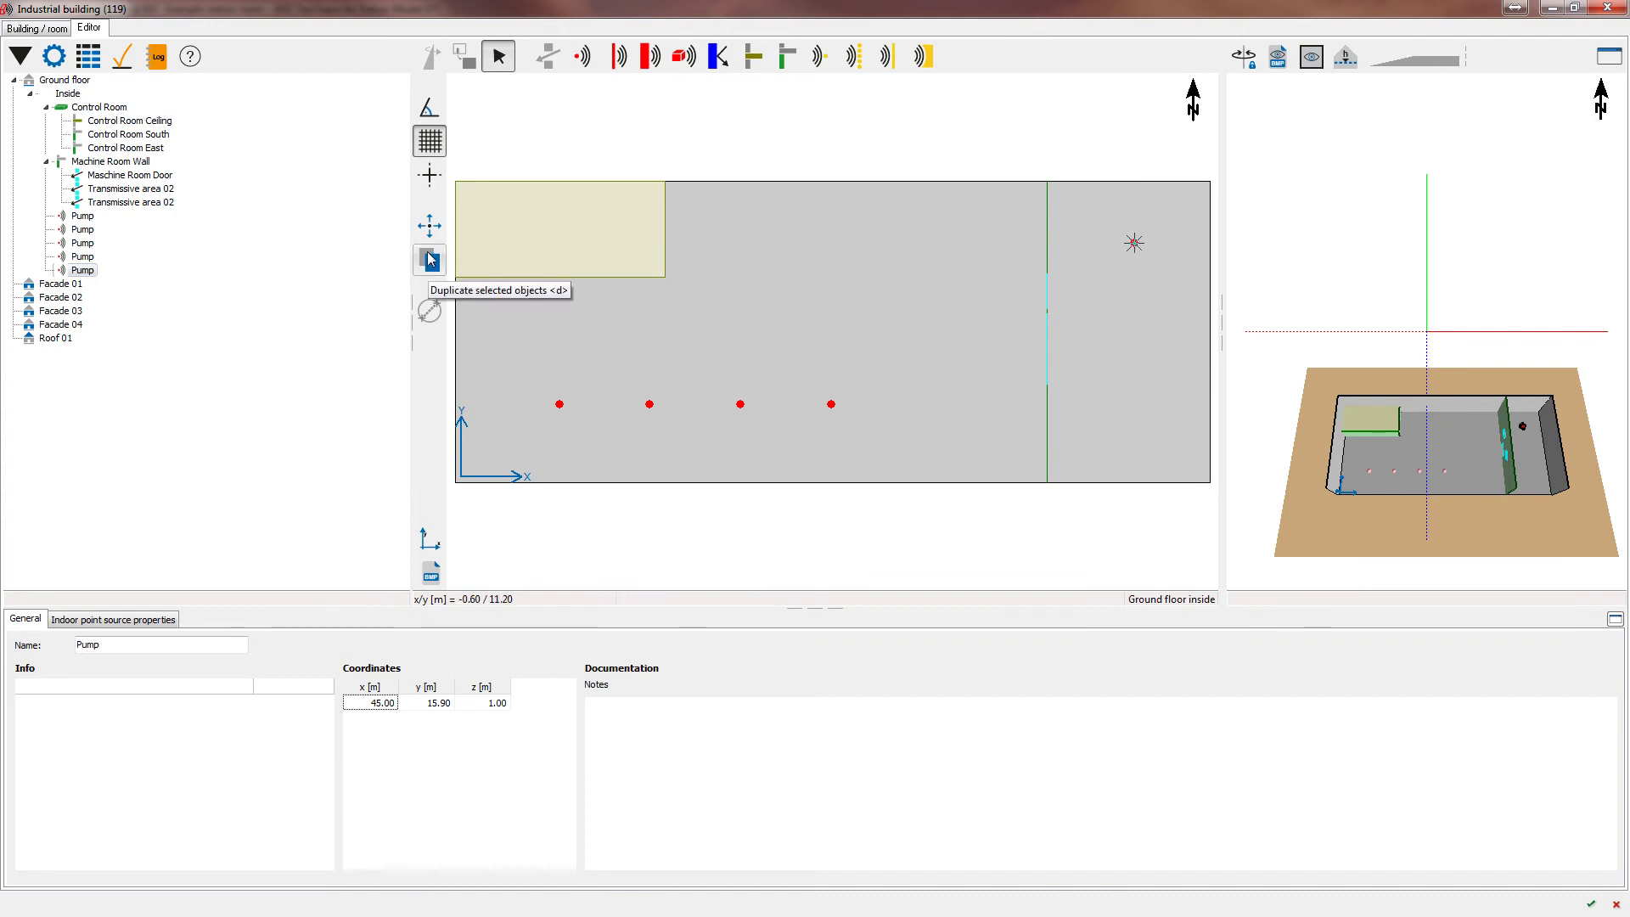
pyautogui.click(430, 261)
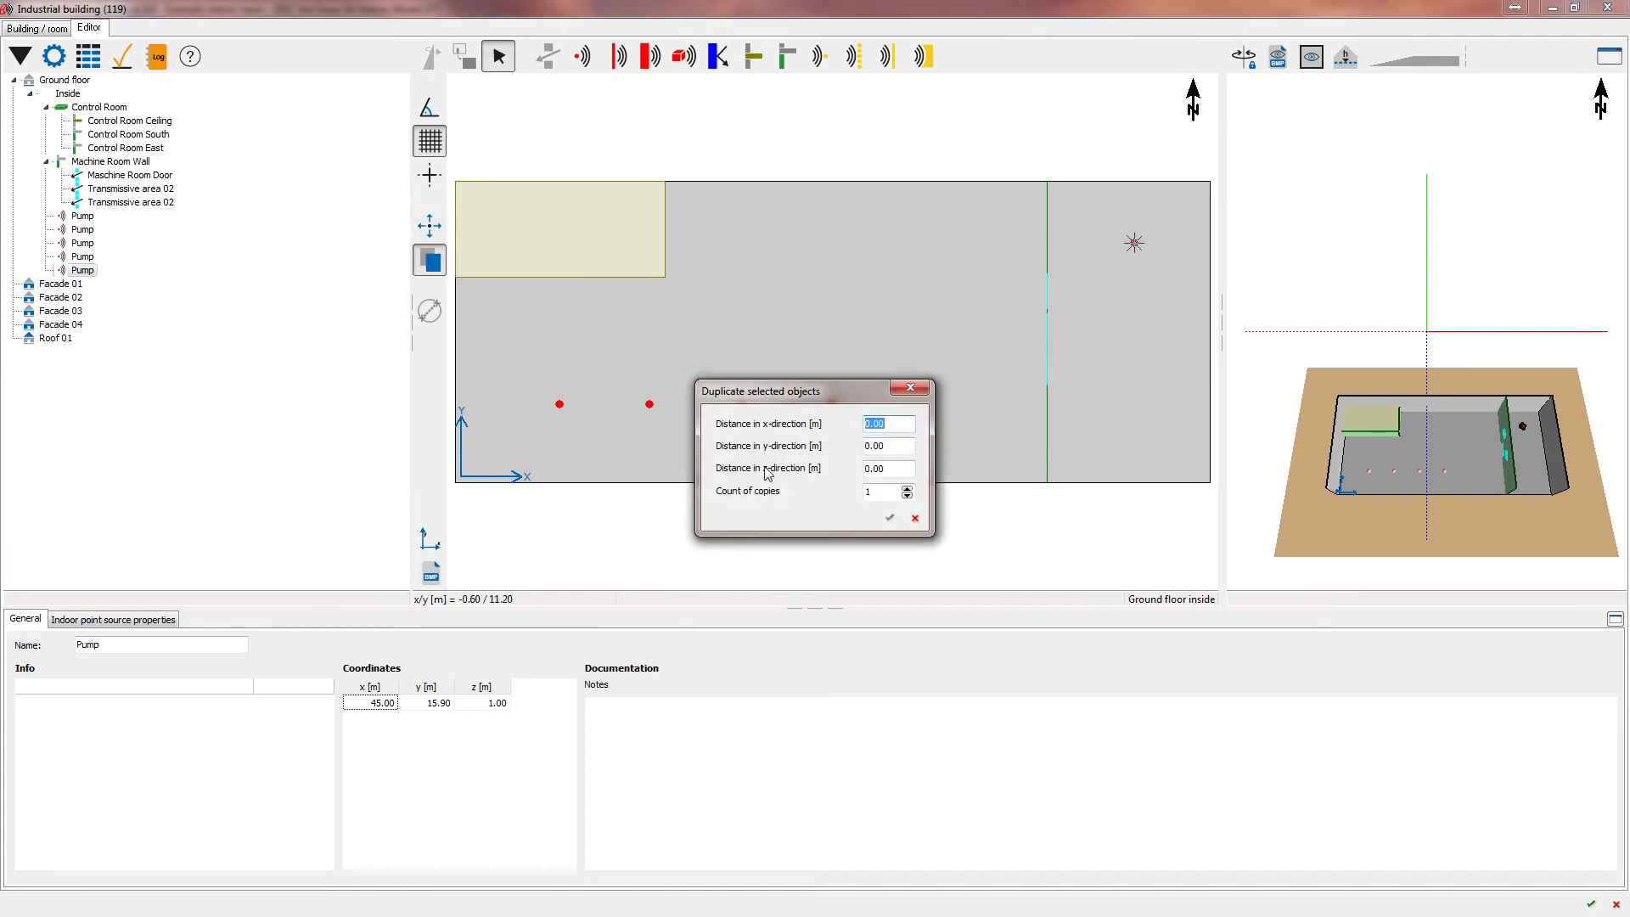
pyautogui.press('Tab')
pyautogui.write('-')
pyautogui.click(906, 488)
pyautogui.click(891, 517)
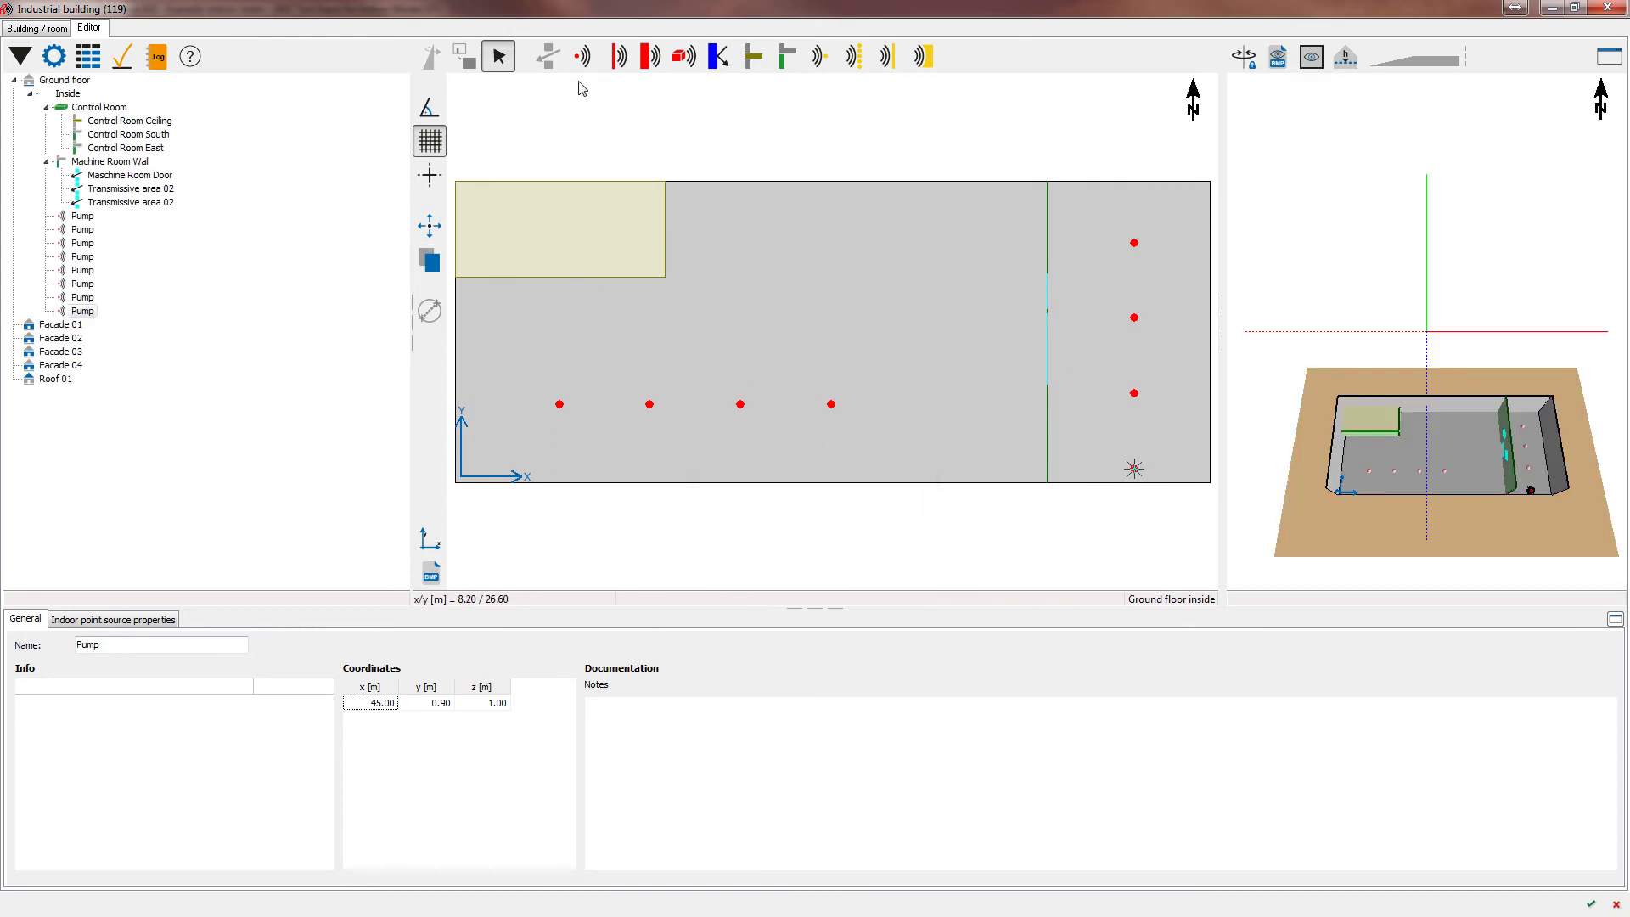
# Draw a 2.6 m by 2.5 m opening at Control Room South's bottom edge, then close the editor.
pyautogui.click(141, 135)
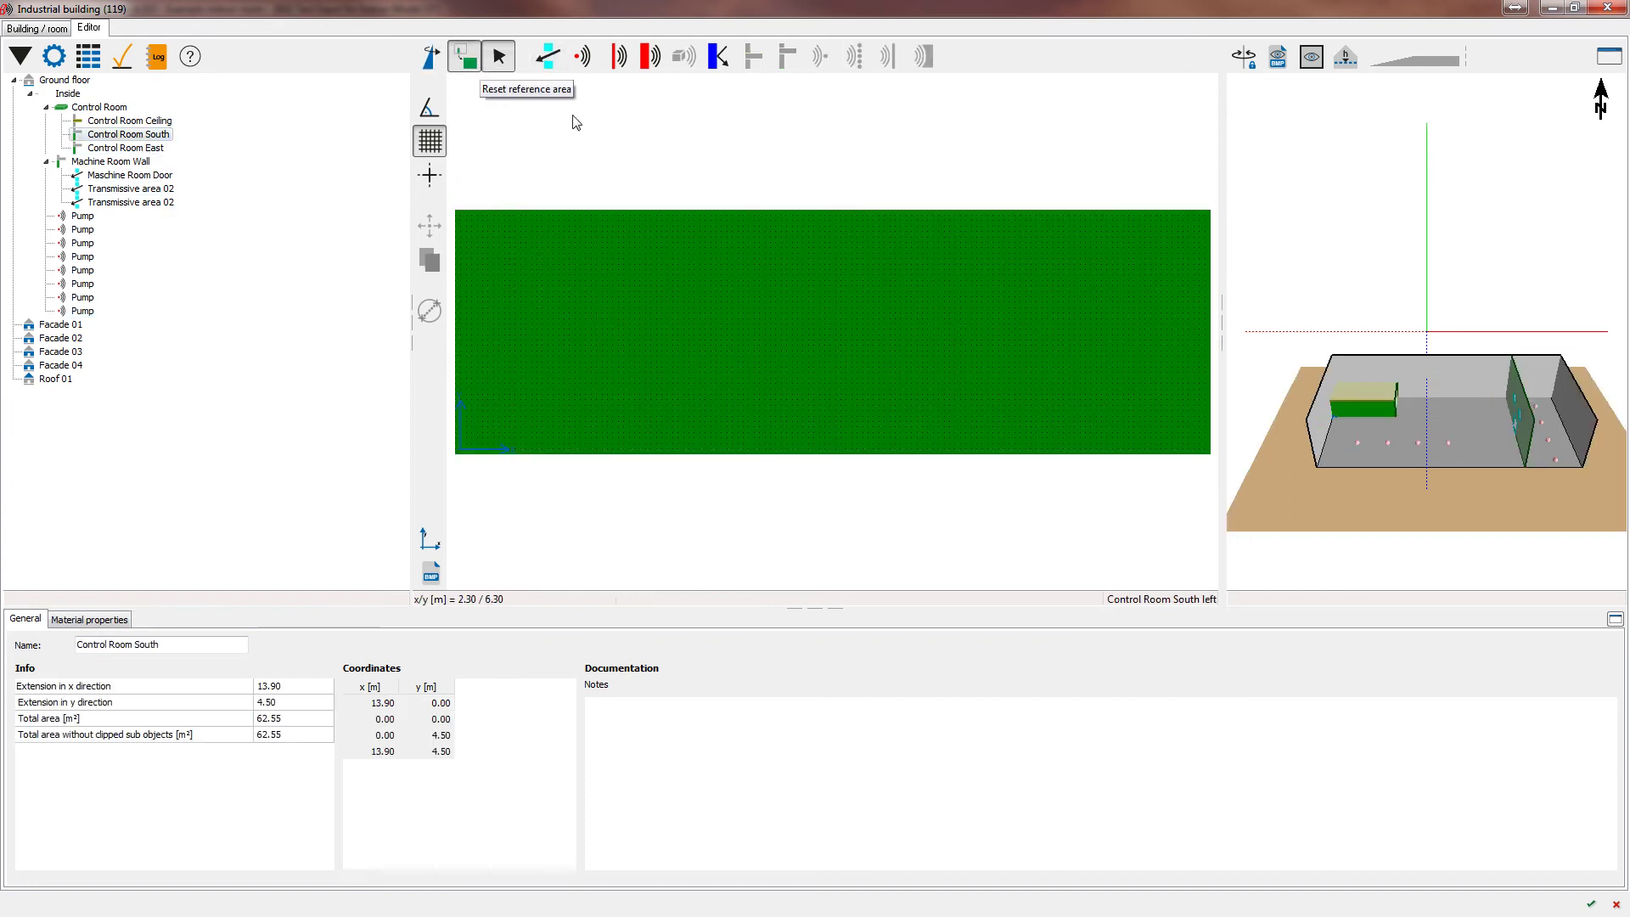
pyautogui.click(549, 57)
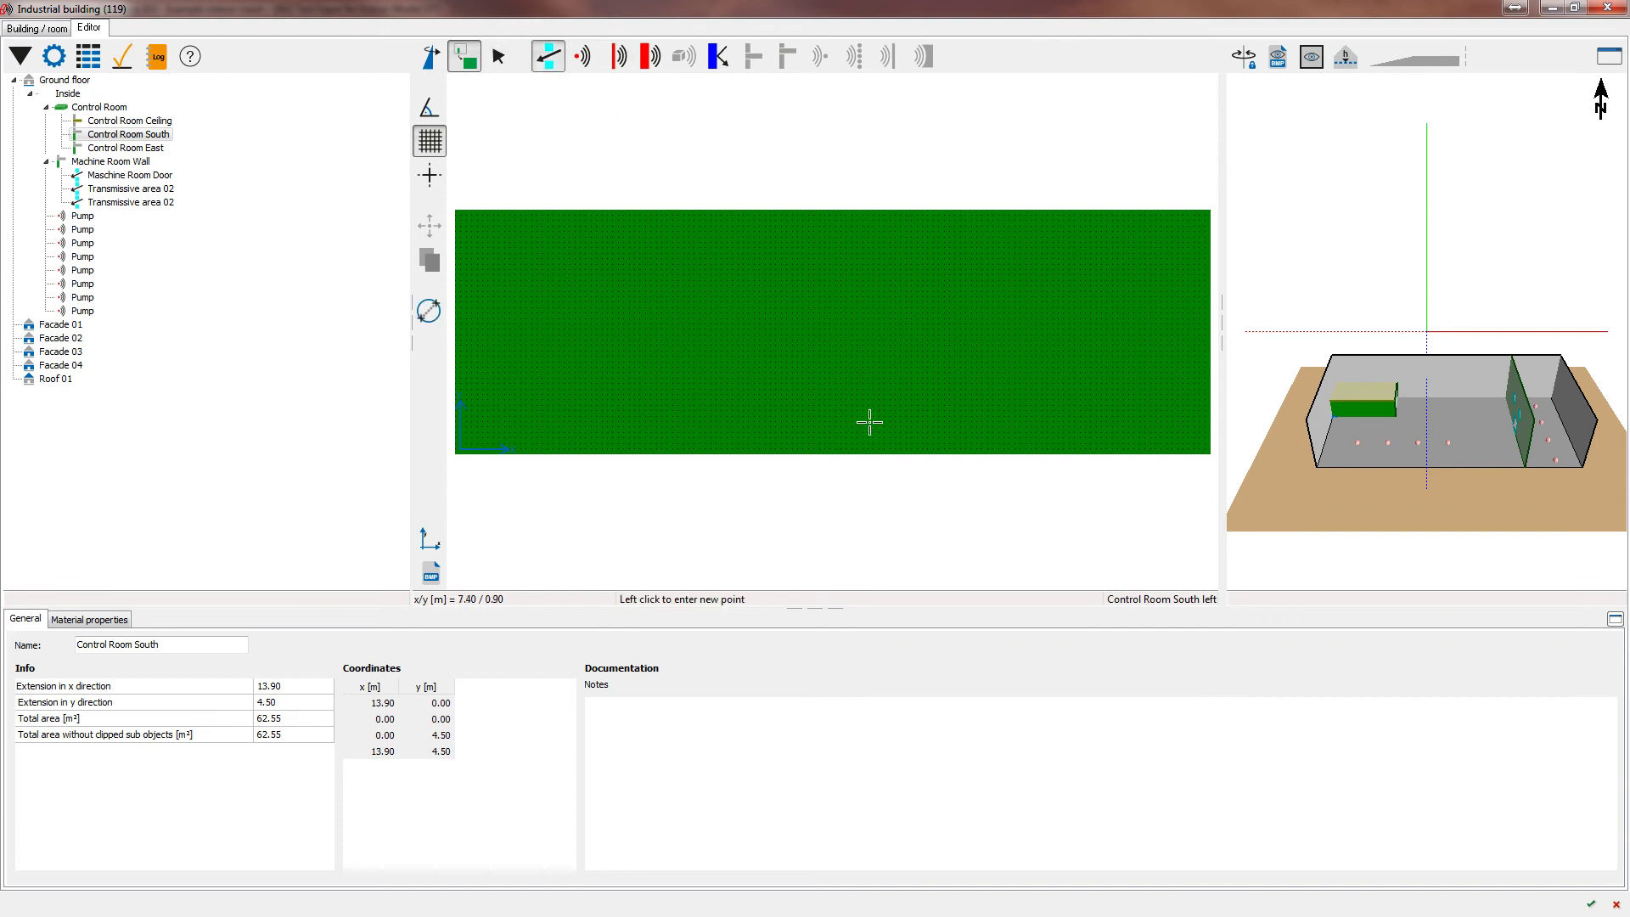
pyautogui.click(726, 319)
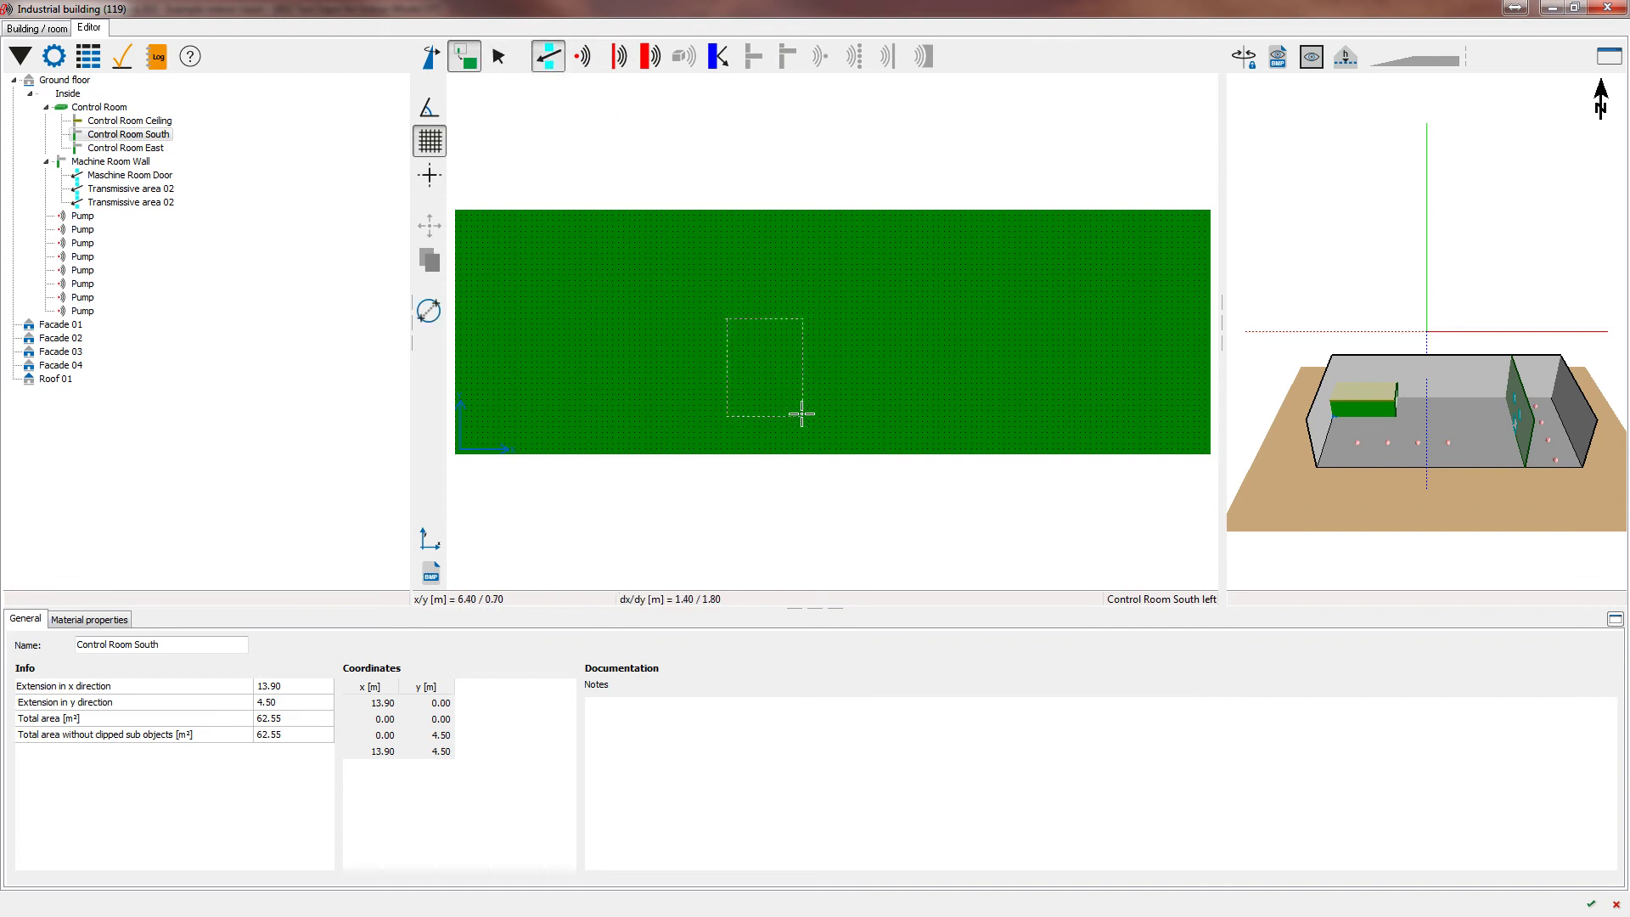
pyautogui.click(866, 455)
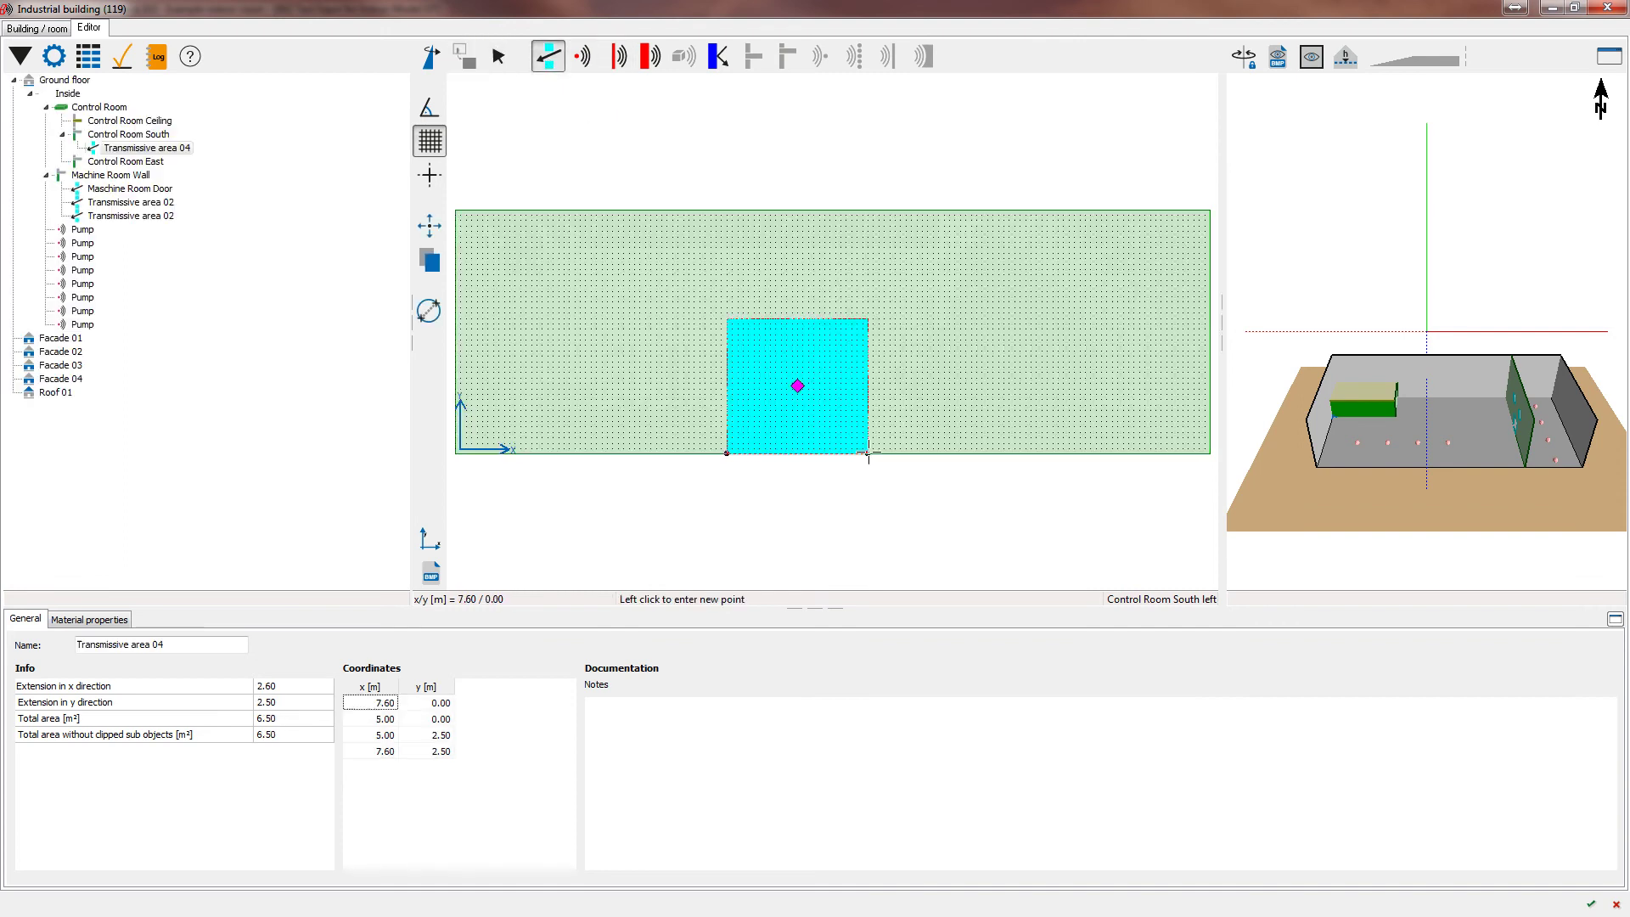
pyautogui.click(99, 620)
pyautogui.click(143, 645)
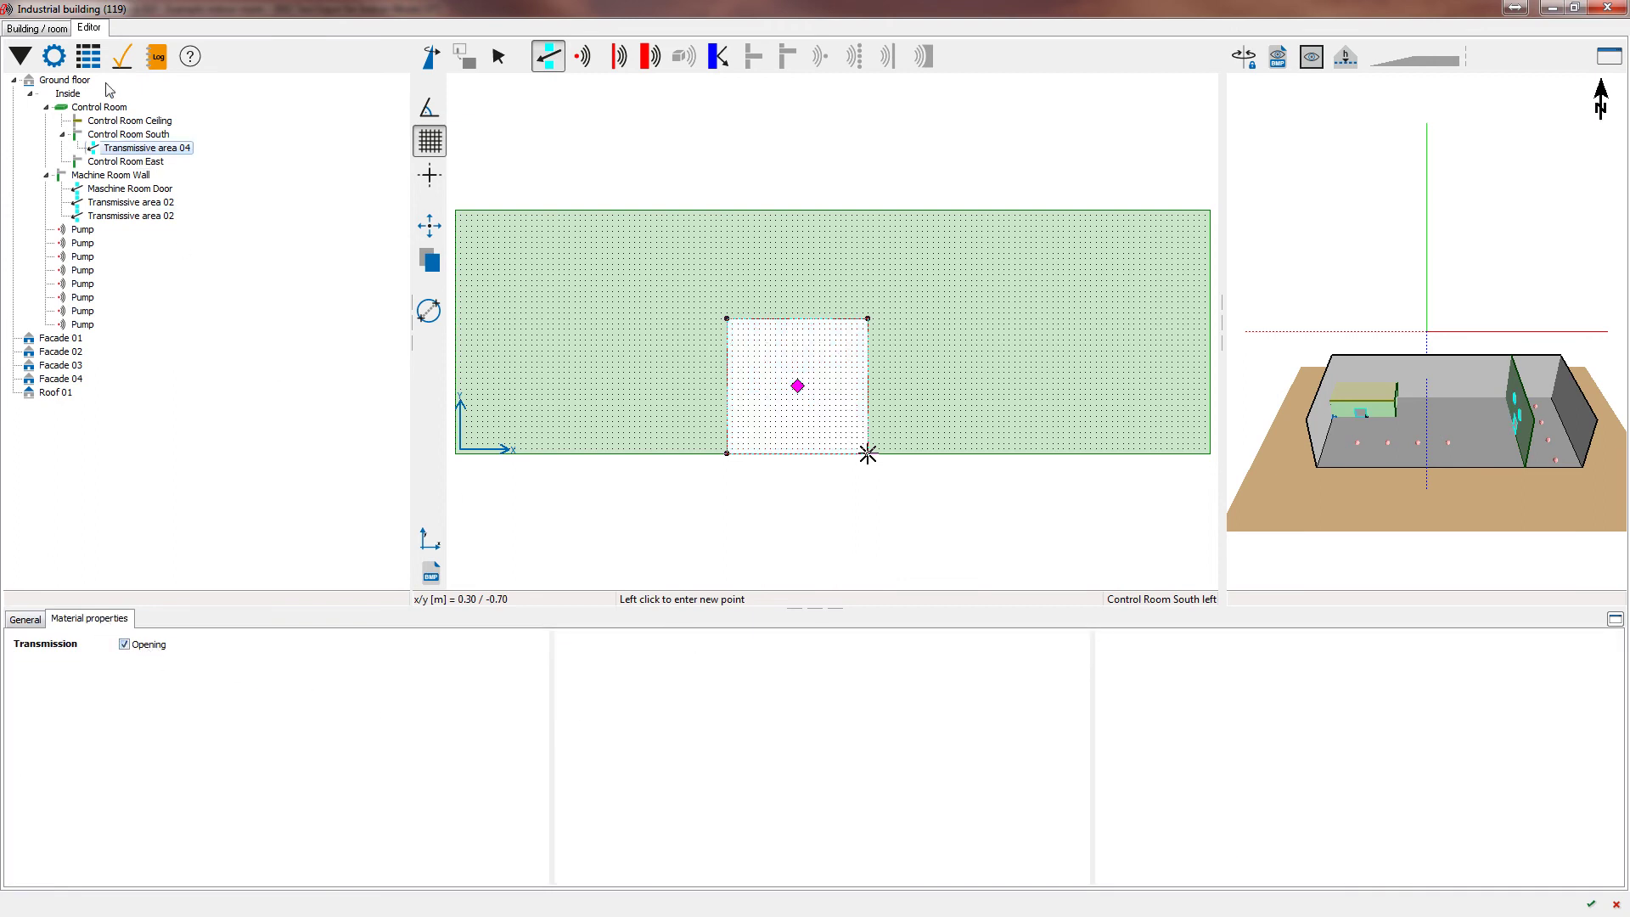
pyautogui.click(1590, 904)
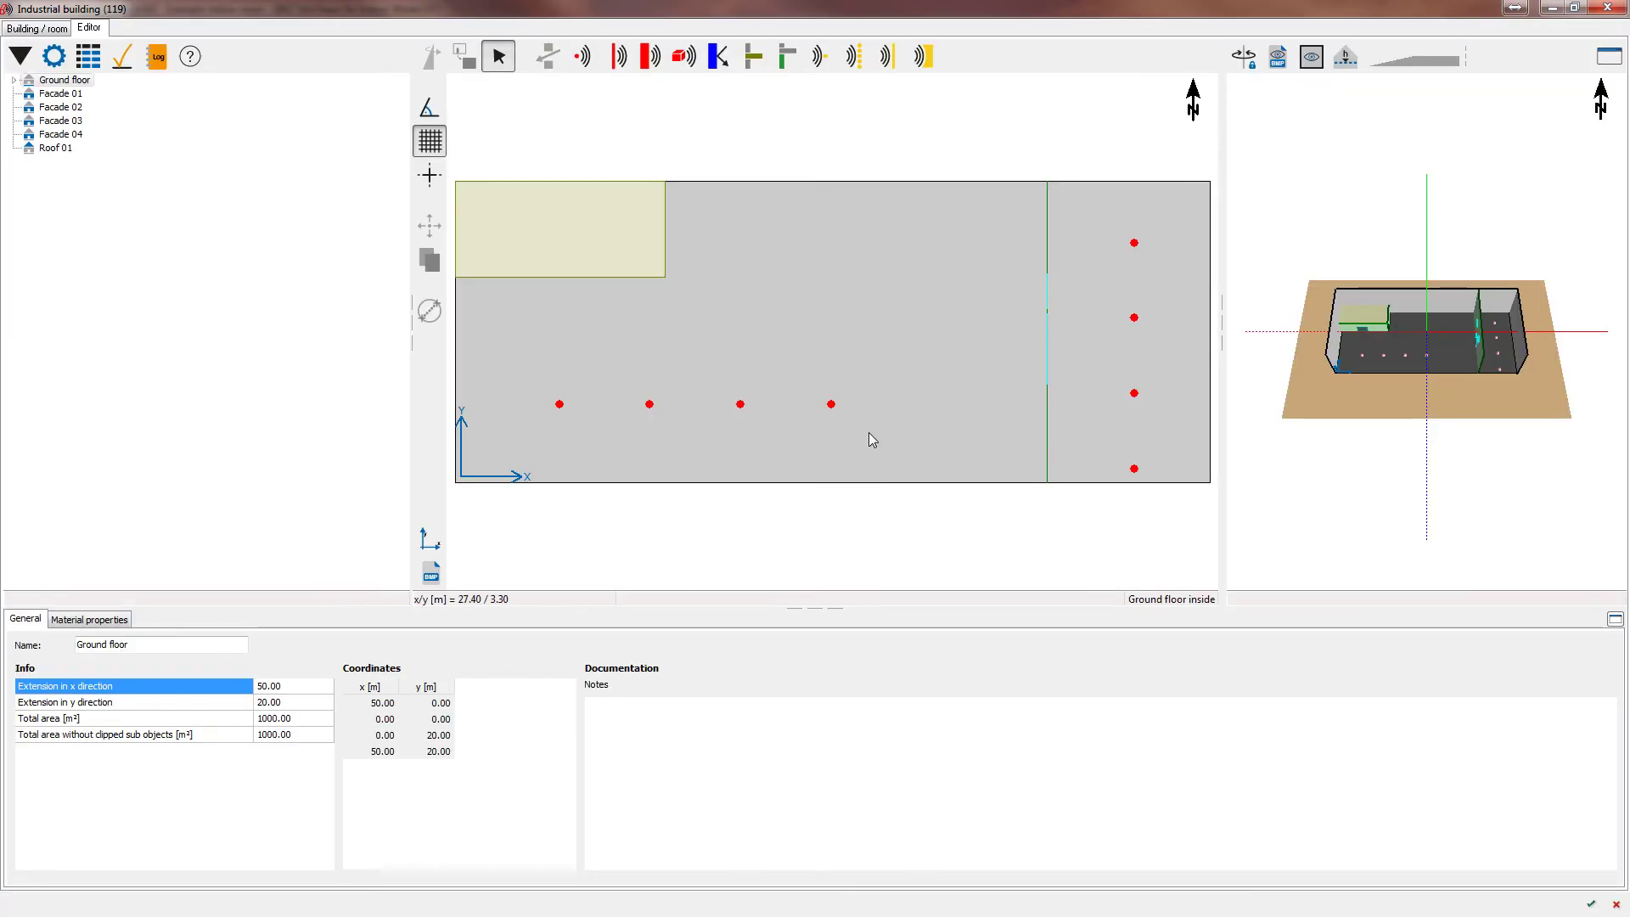
# Accept the building edits and save the situation with File > Save Situation.
pyautogui.moveTo(1438, 364)
pyautogui.mouseDown()
pyautogui.moveTo(1353, 355)
pyautogui.moveTo(1421, 366)
pyautogui.mouseUp()
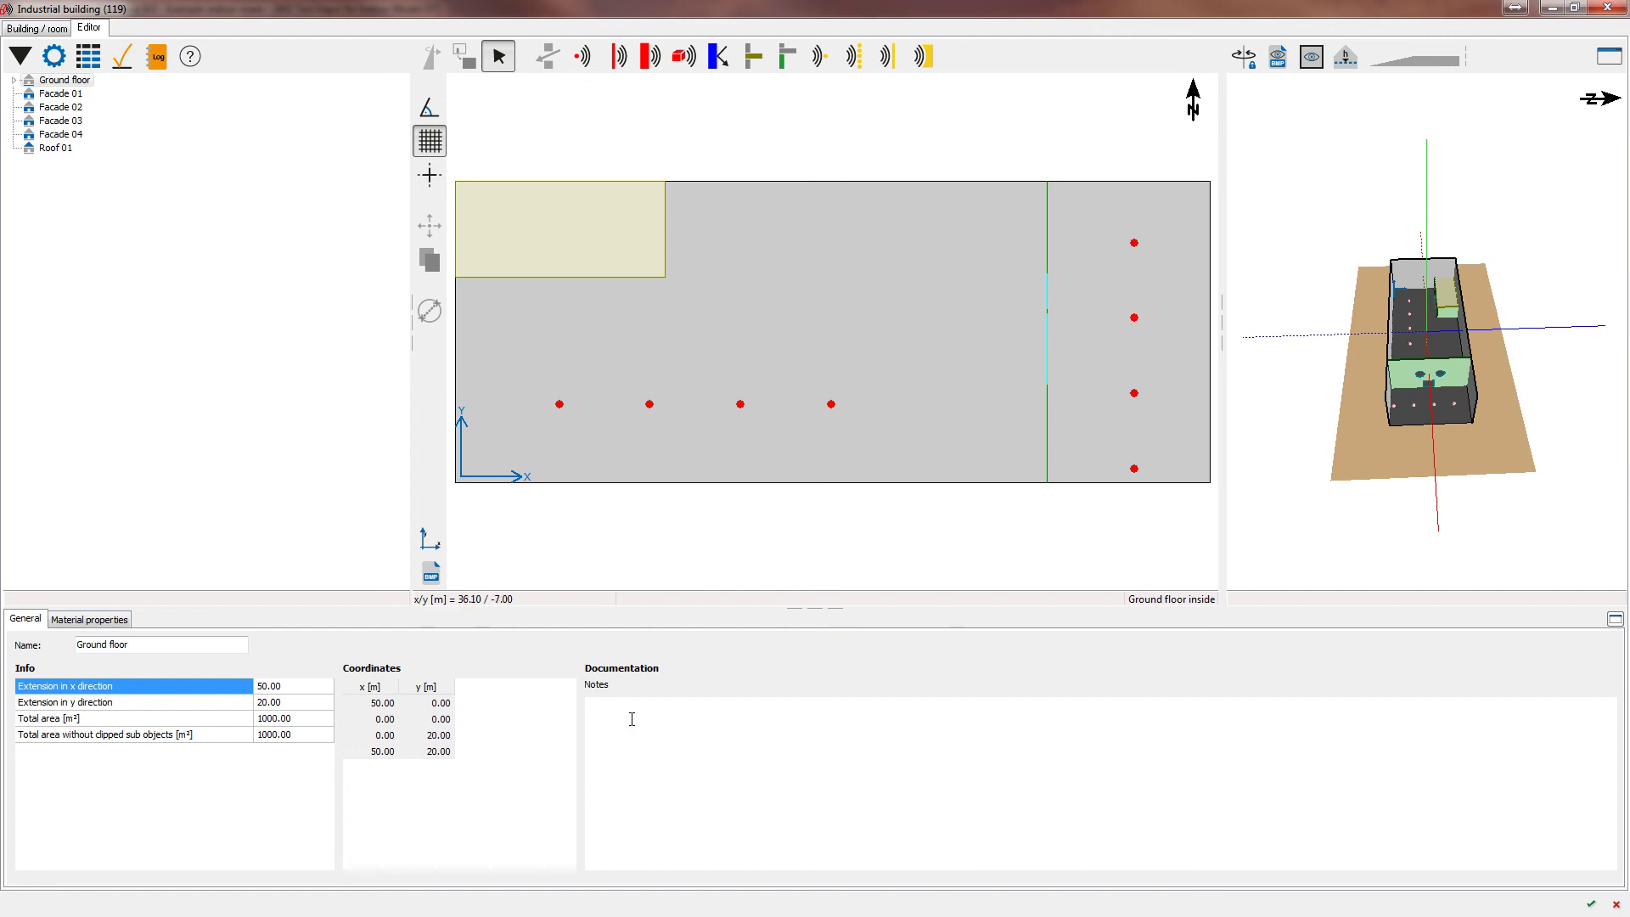
pyautogui.click(1590, 904)
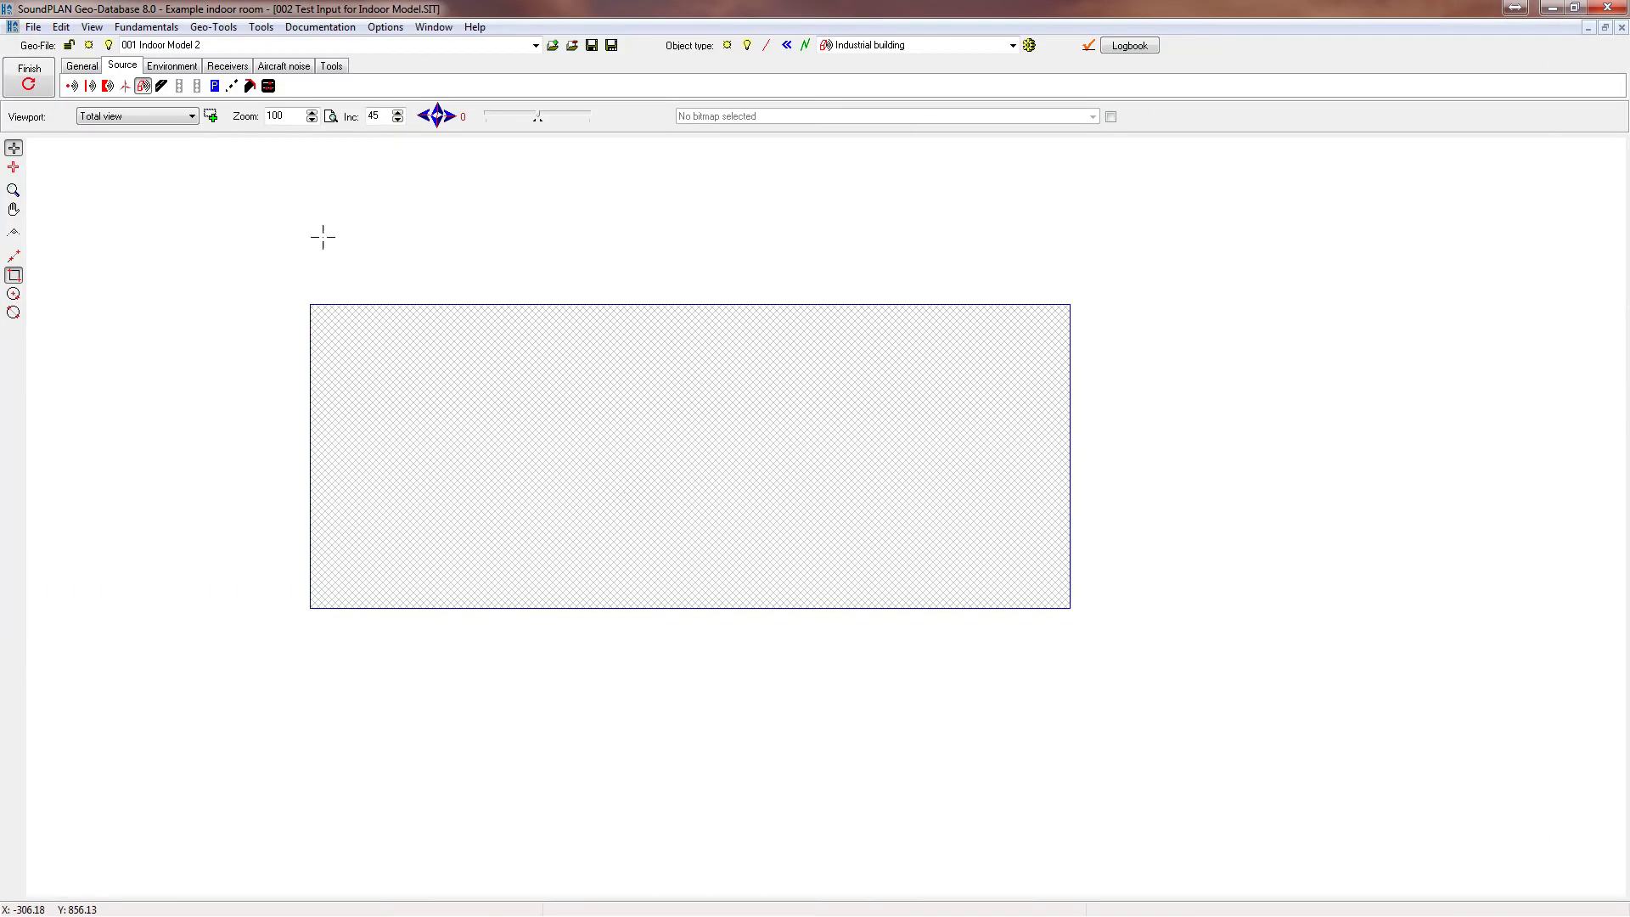
pyautogui.click(31, 27)
pyautogui.click(79, 91)
# Close the Geo-Database and delete the 2nd Model run's old result files.
pyautogui.click(1586, 8)
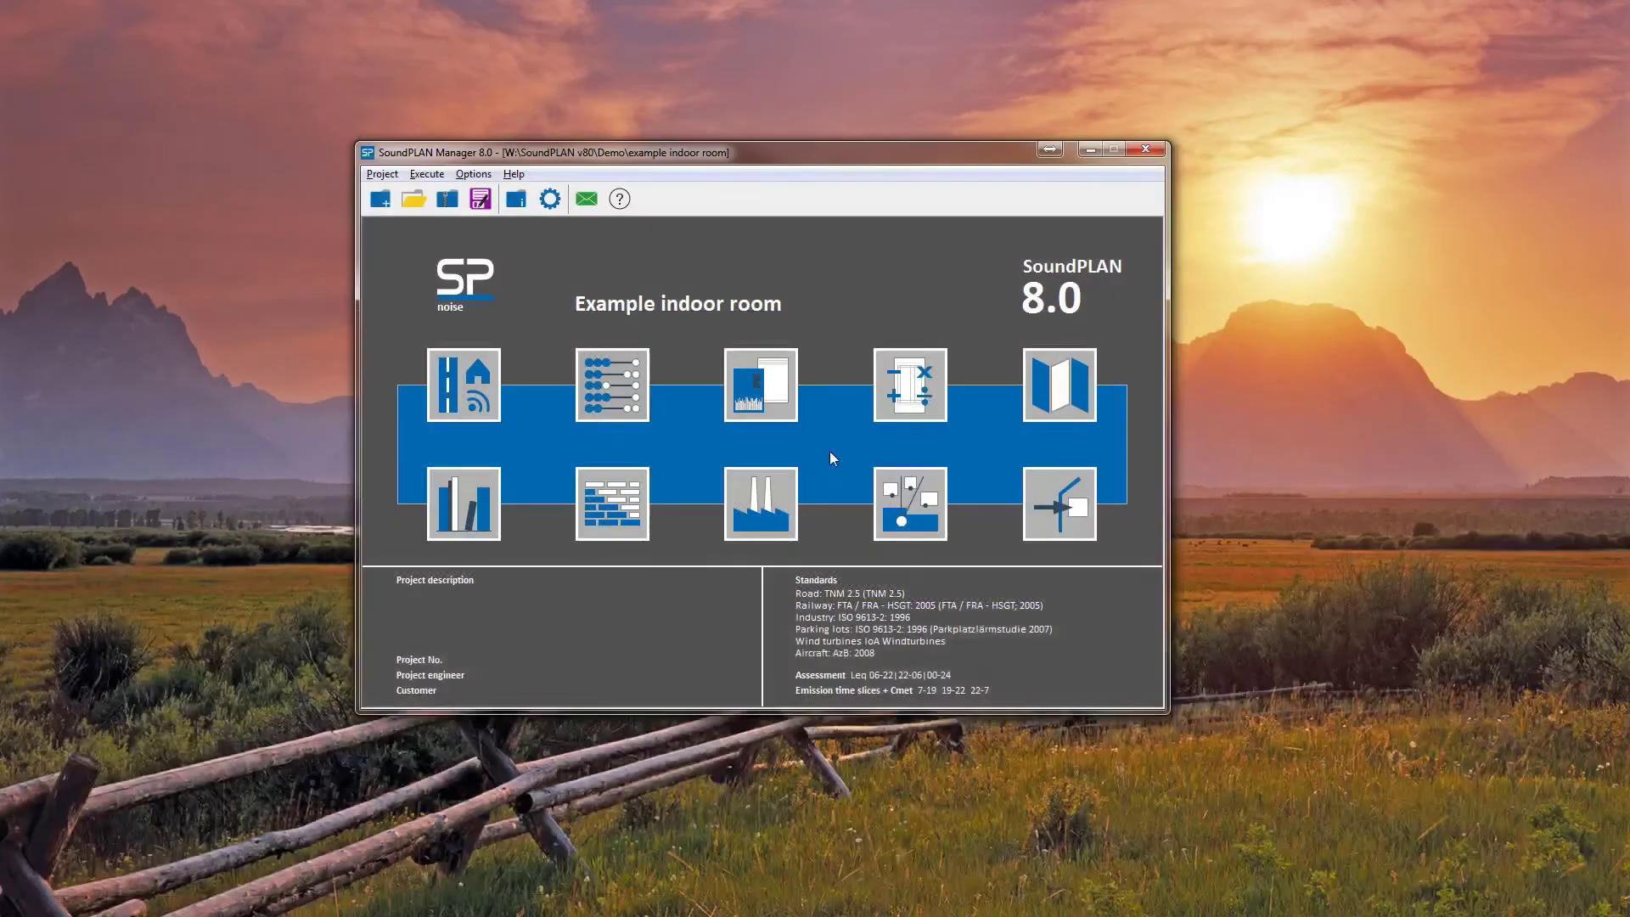
pyautogui.click(616, 383)
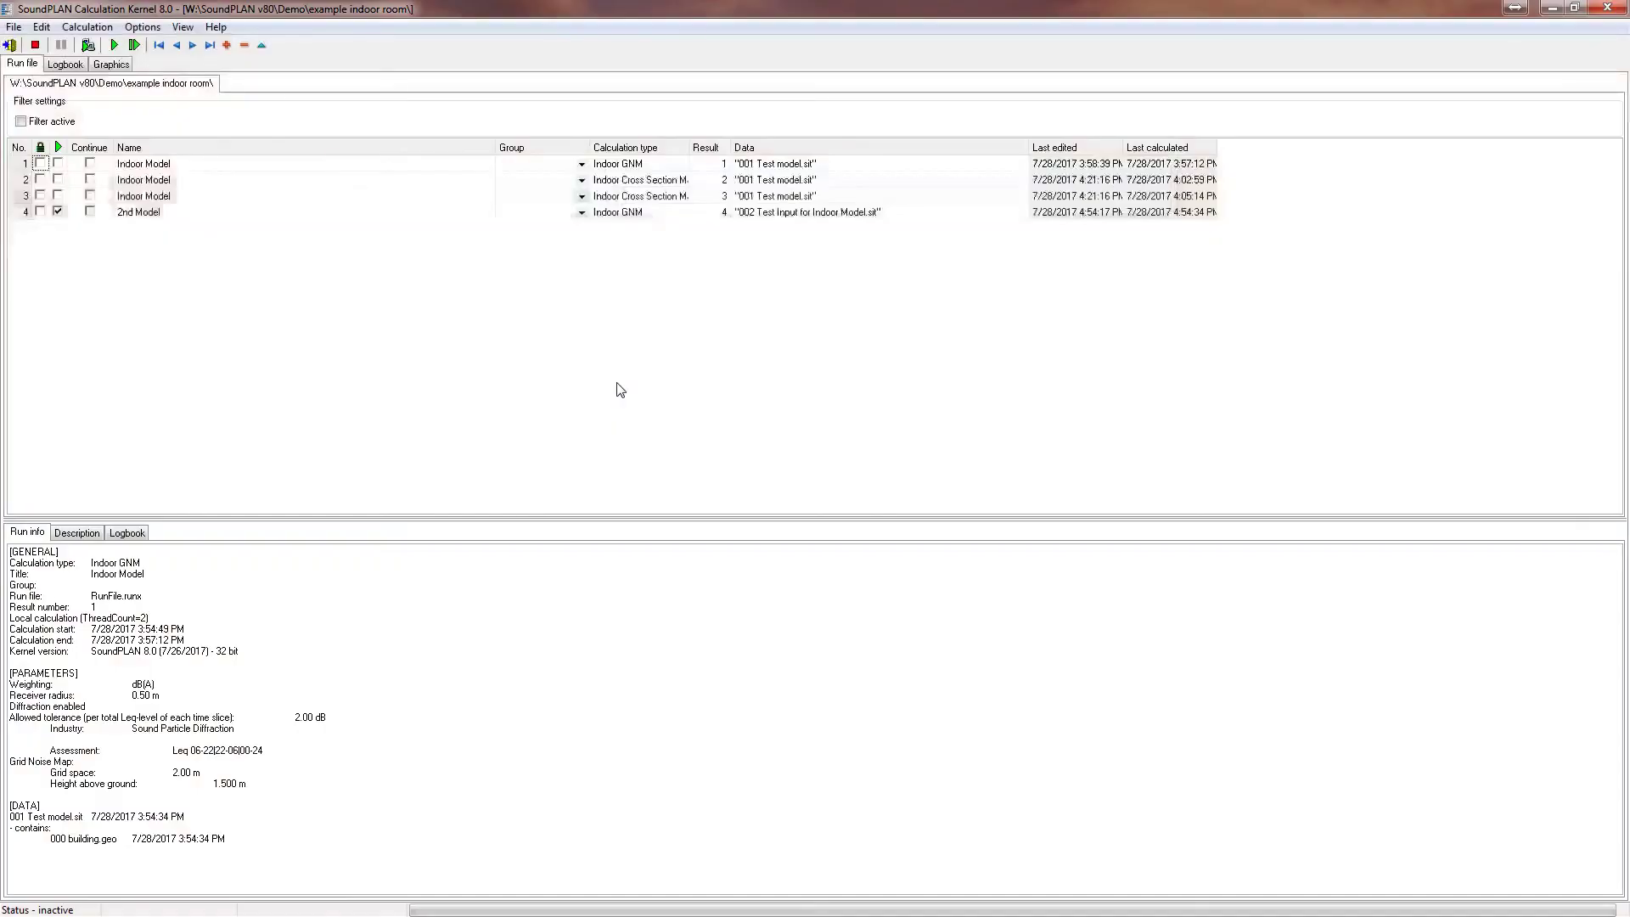
pyautogui.click(186, 214)
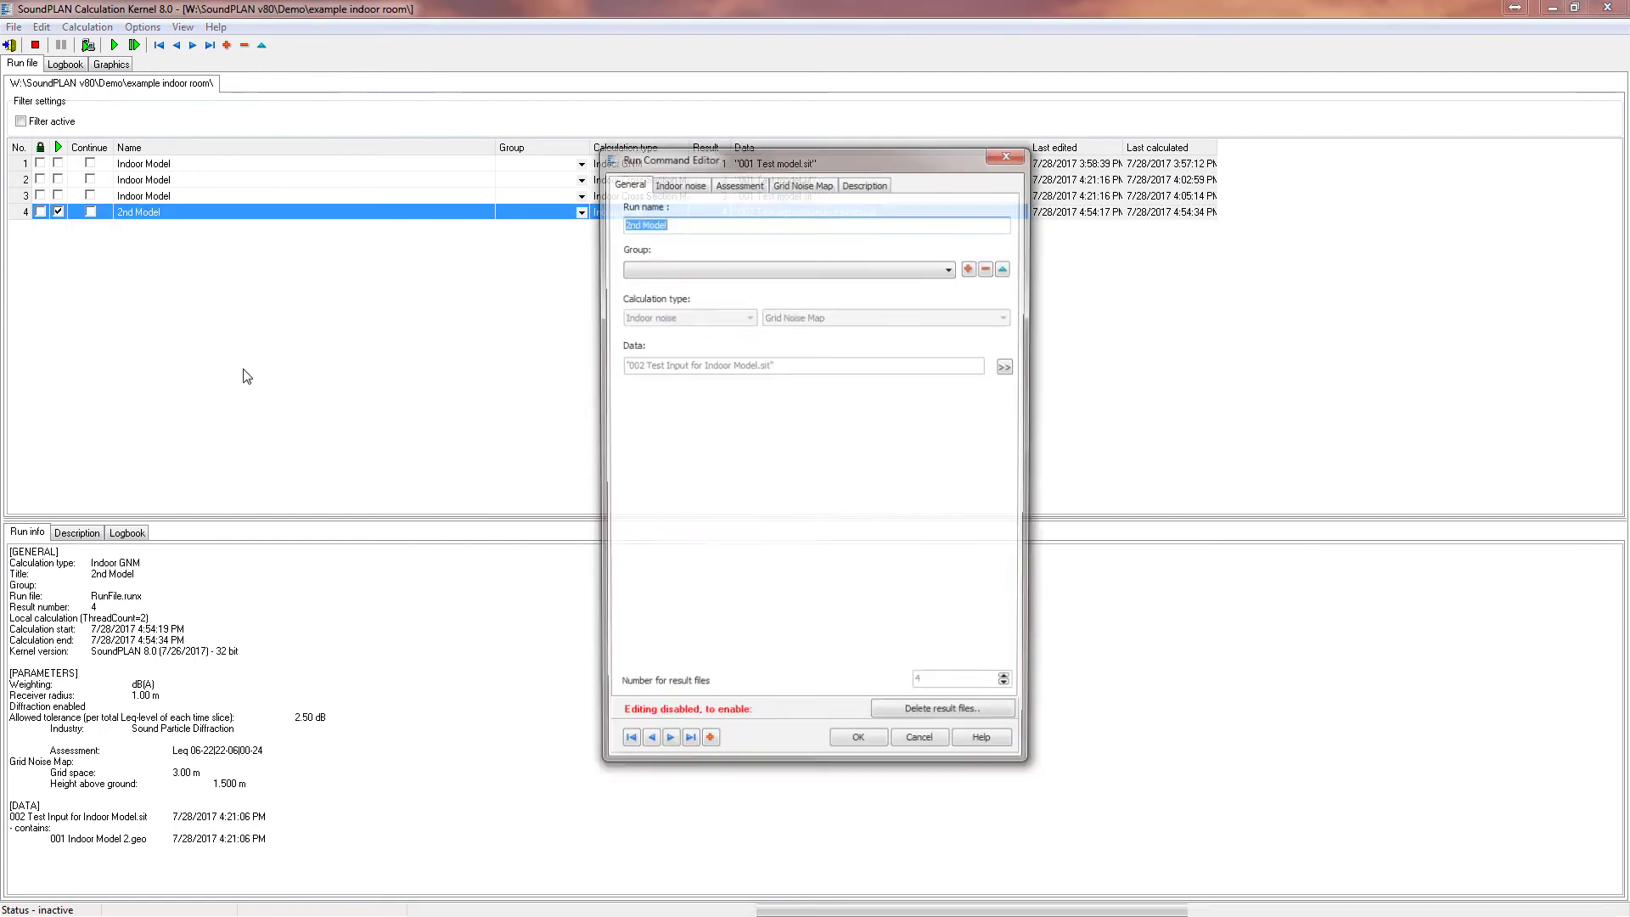
pyautogui.click(948, 717)
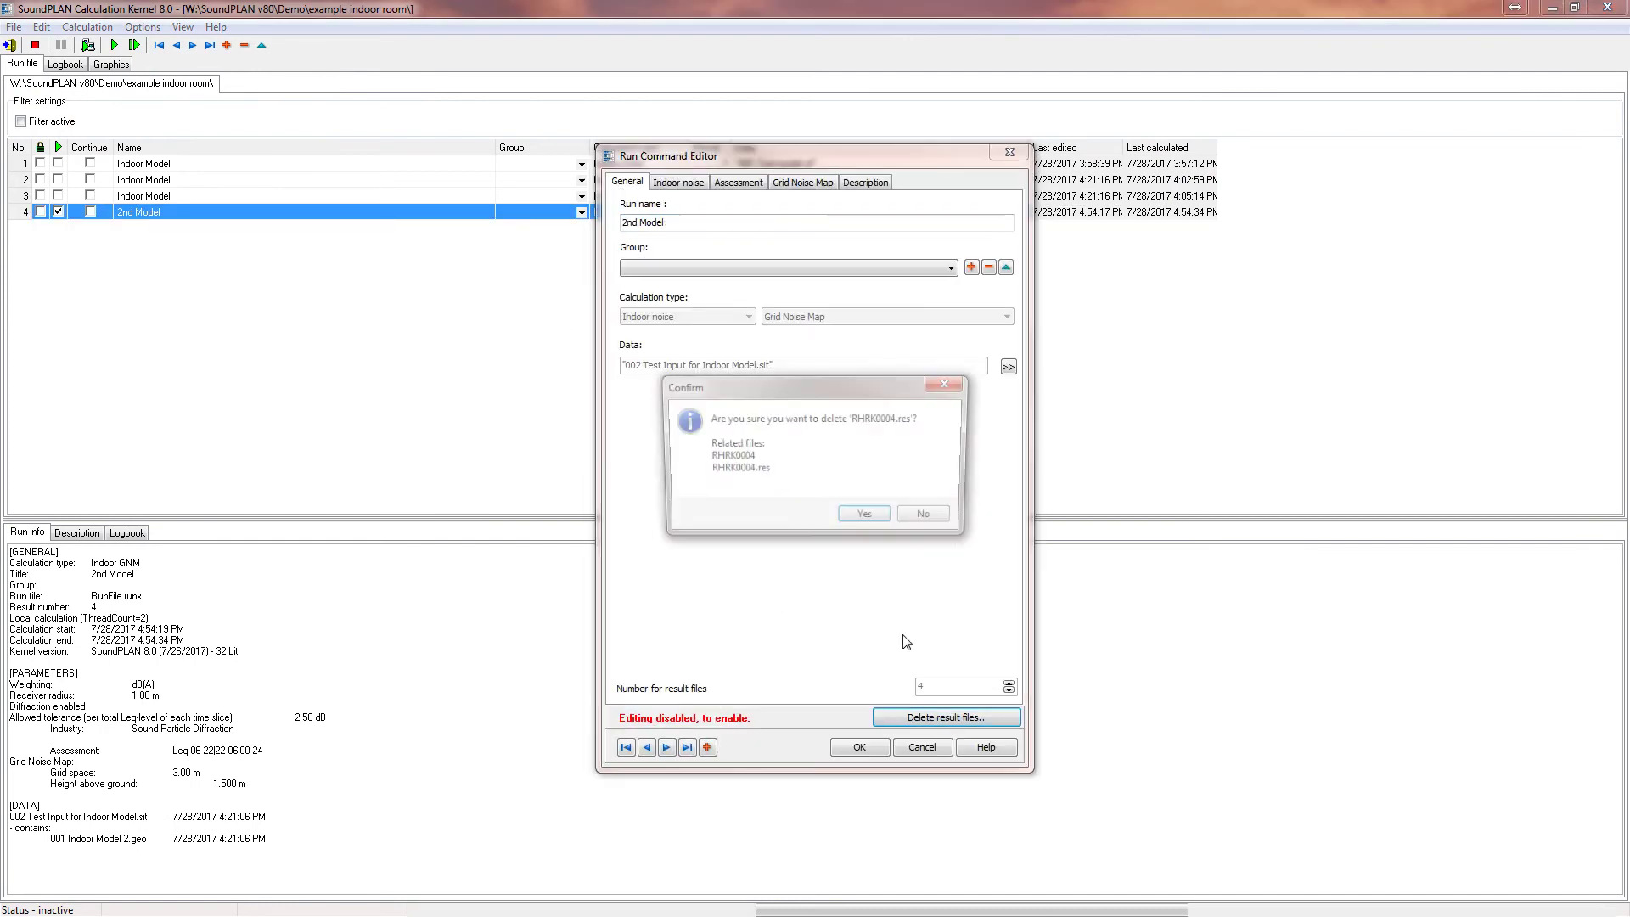
pyautogui.click(879, 518)
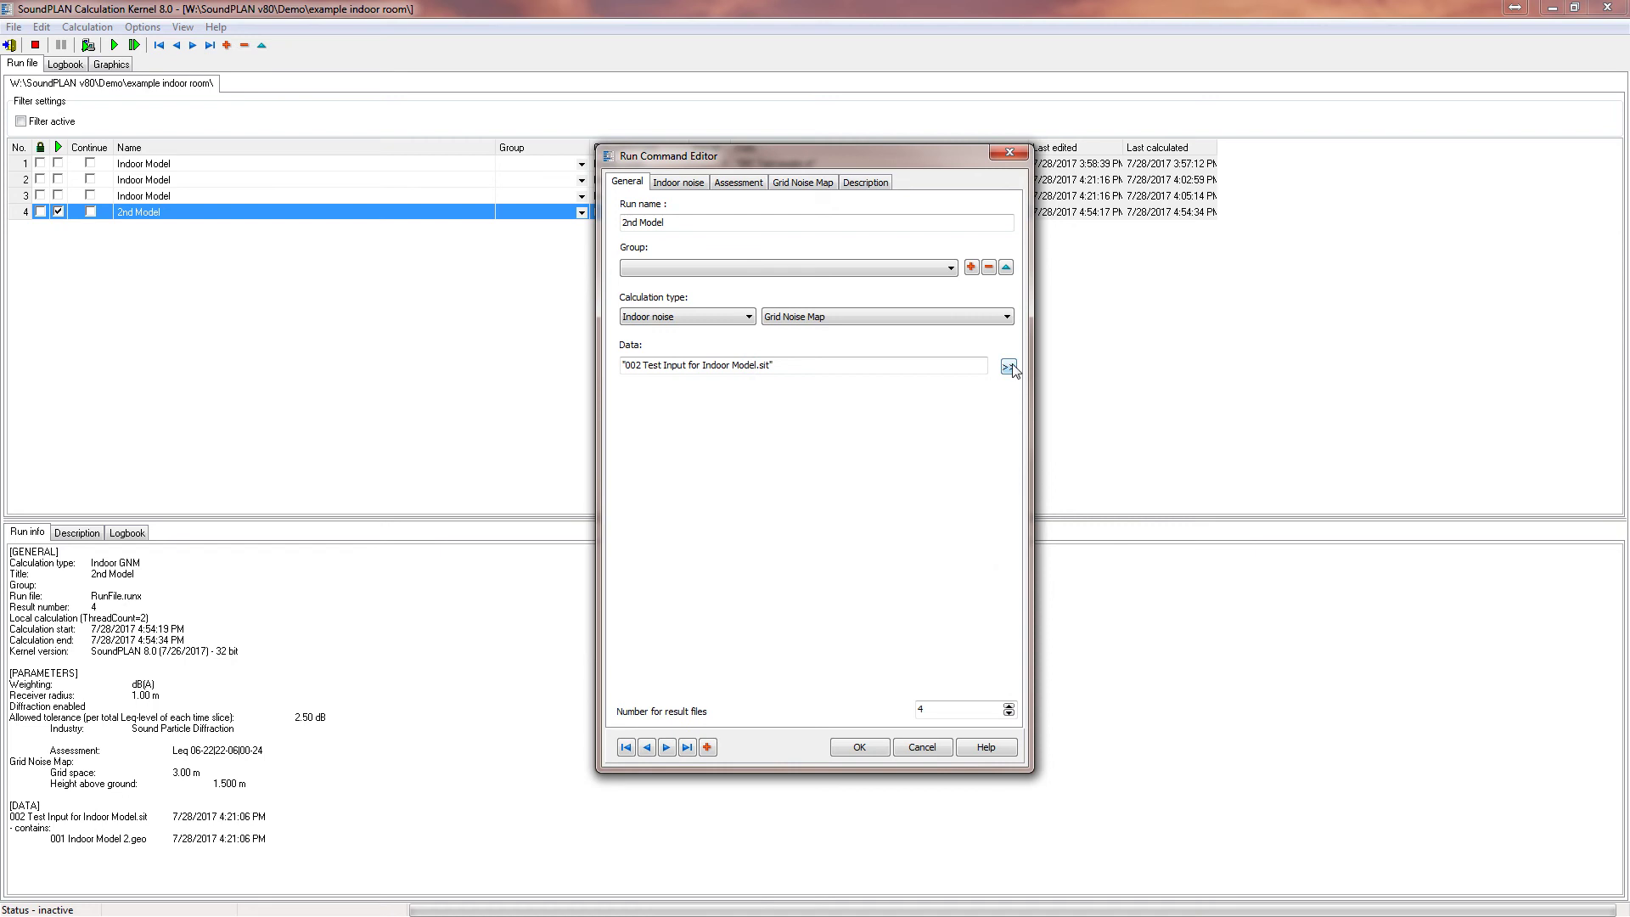
# Review 2nd Model's situation file, grid noise map type and Sound Particle Diffraction method.
pyautogui.click(1008, 368)
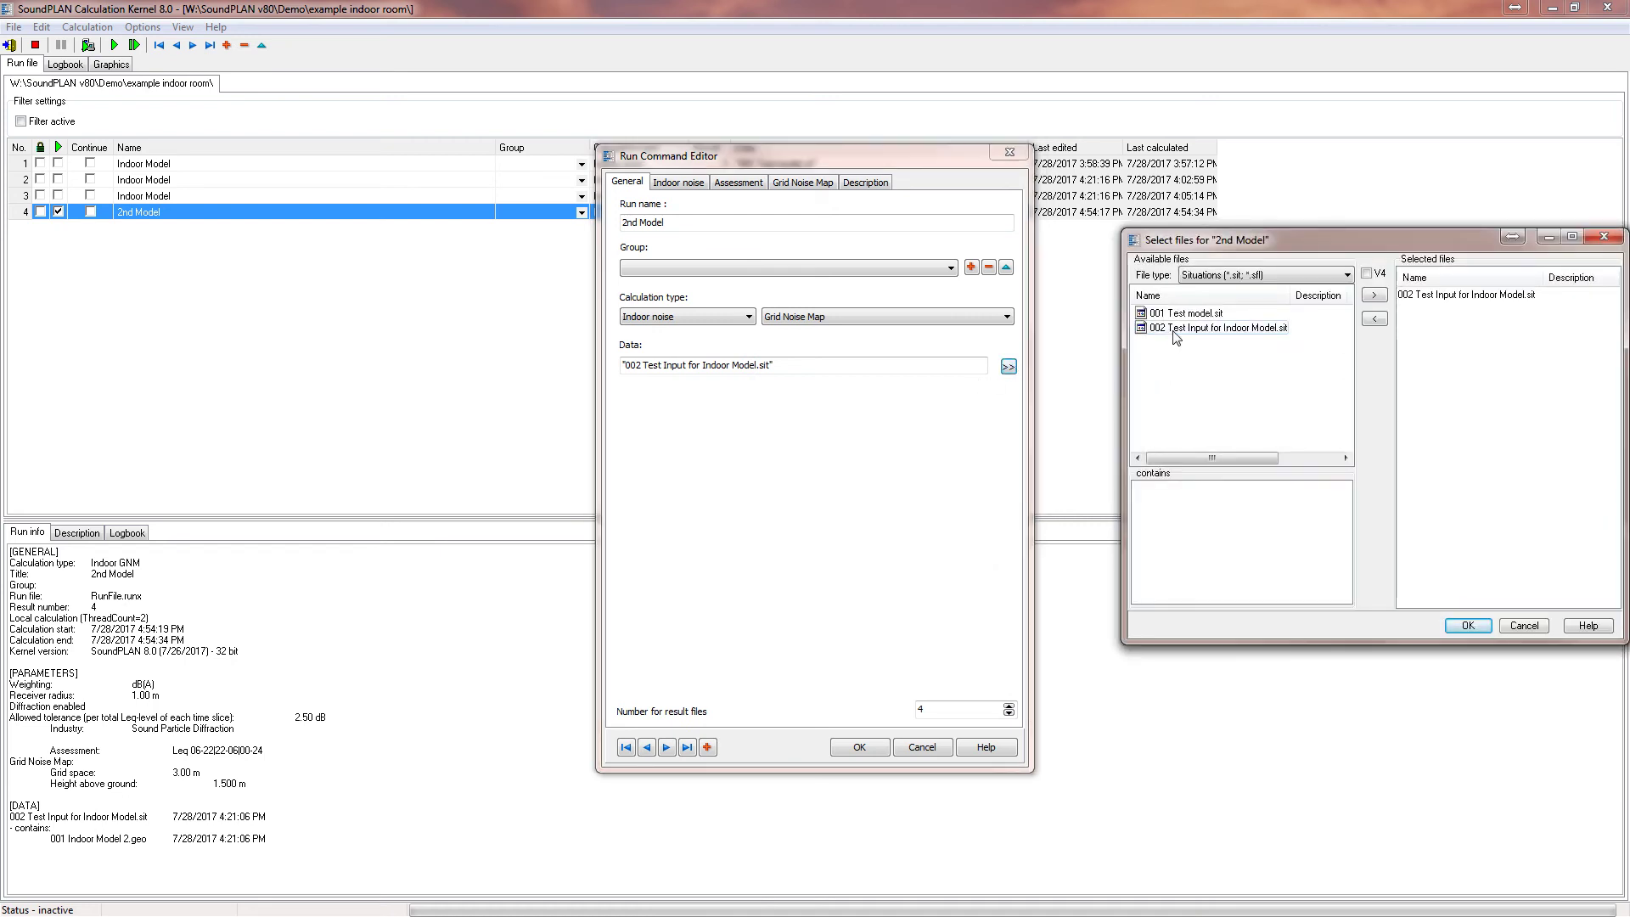
pyautogui.click(1528, 626)
pyautogui.click(685, 189)
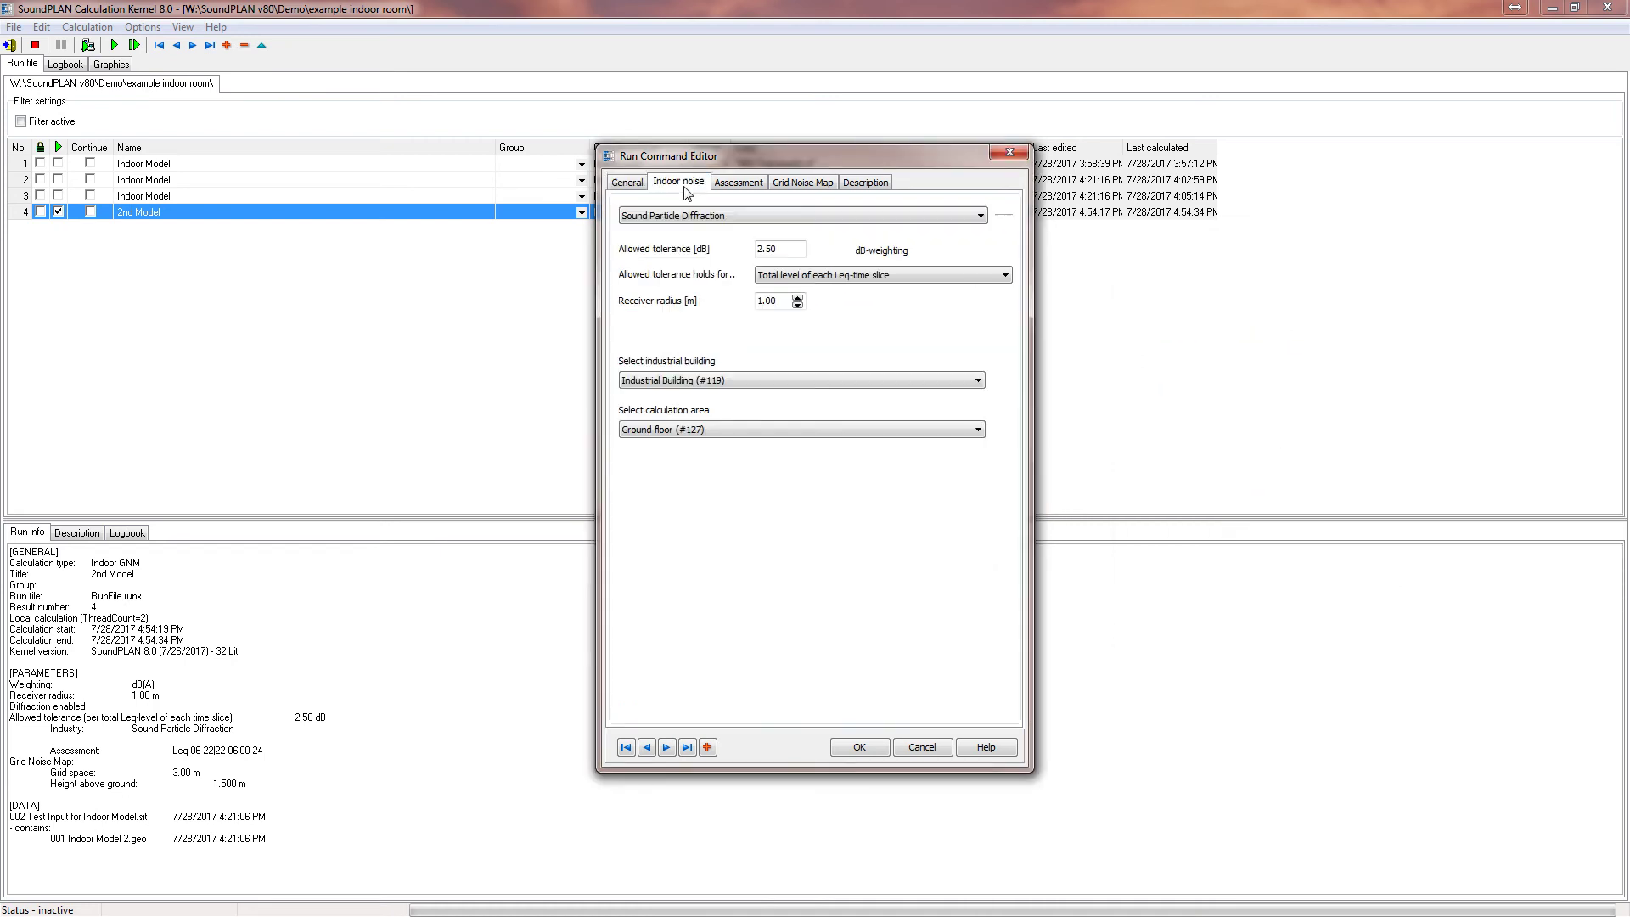
pyautogui.click(624, 182)
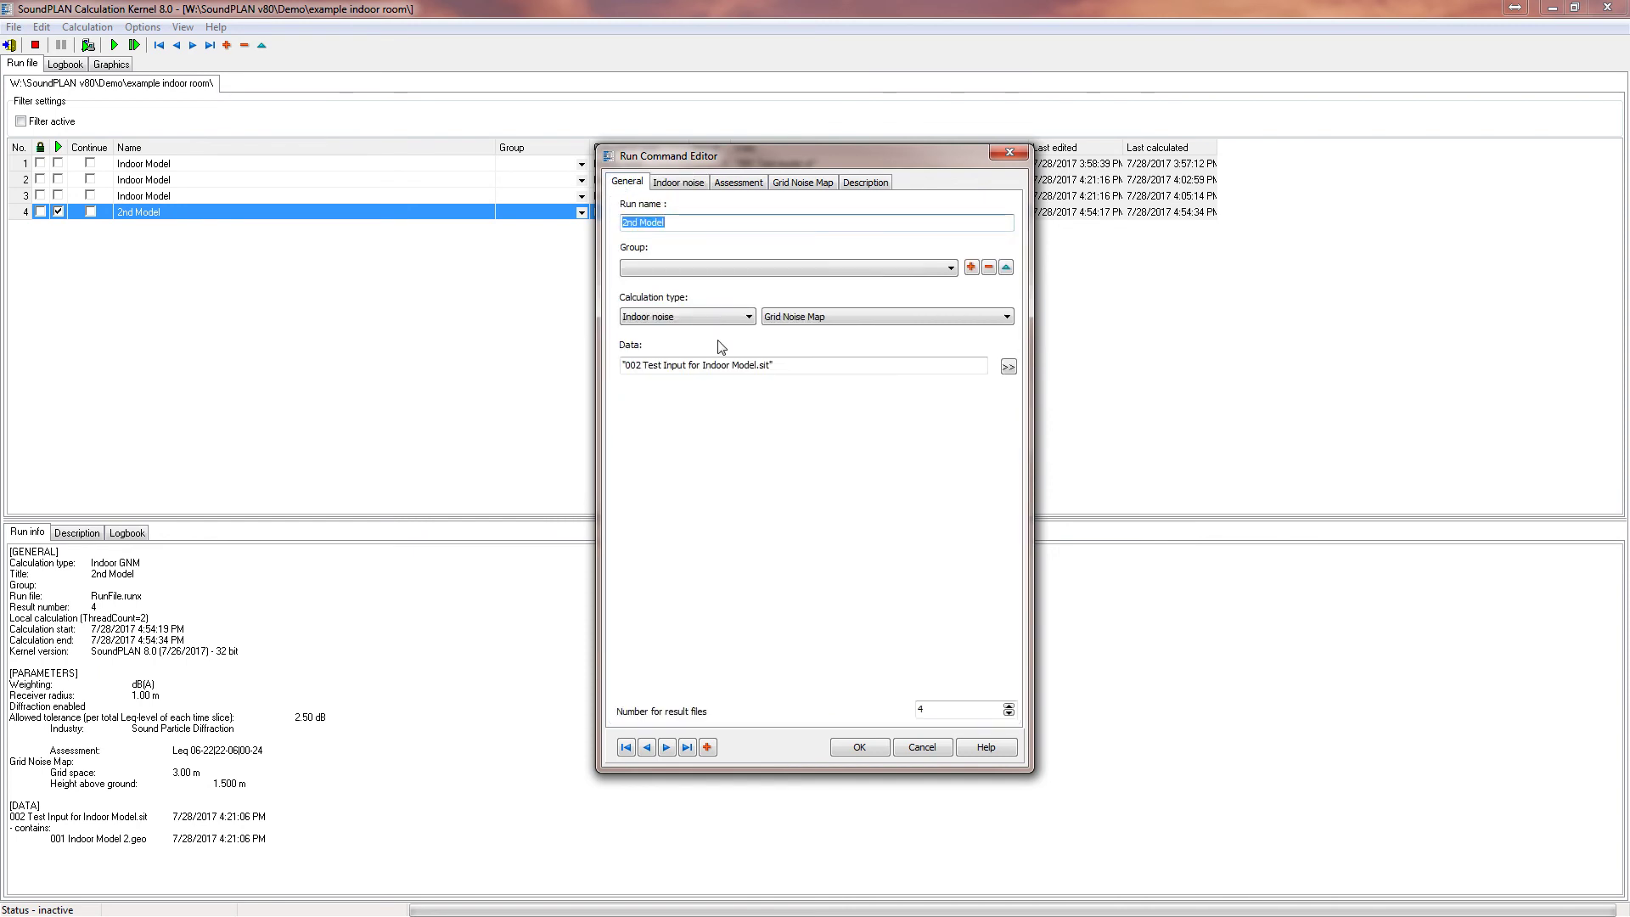
pyautogui.click(688, 319)
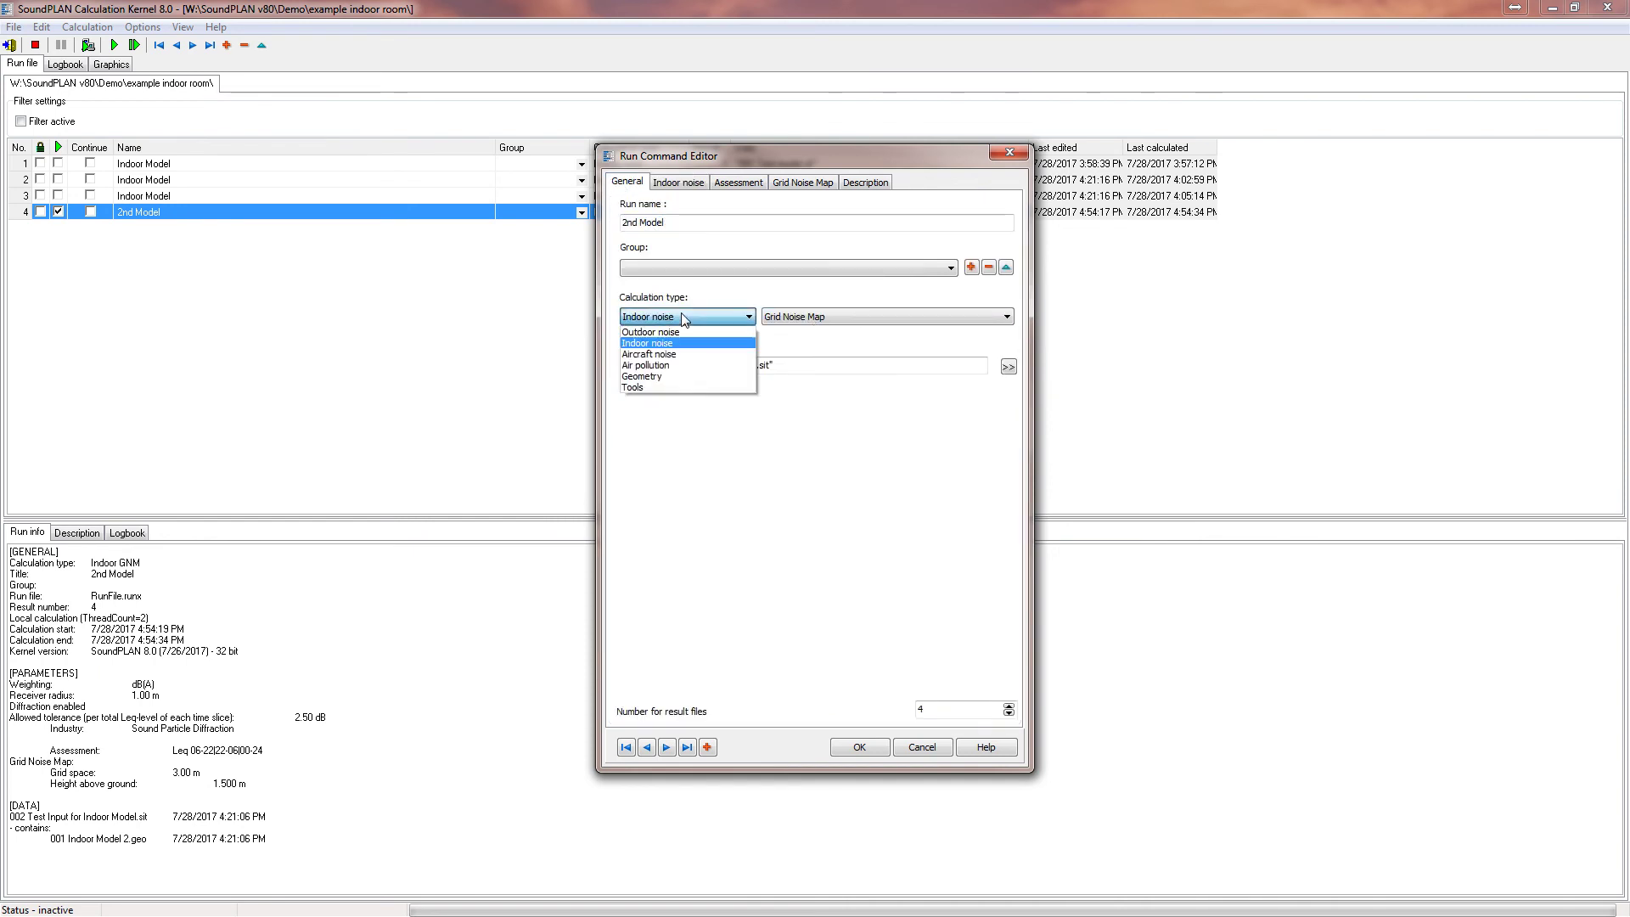
pyautogui.click(810, 318)
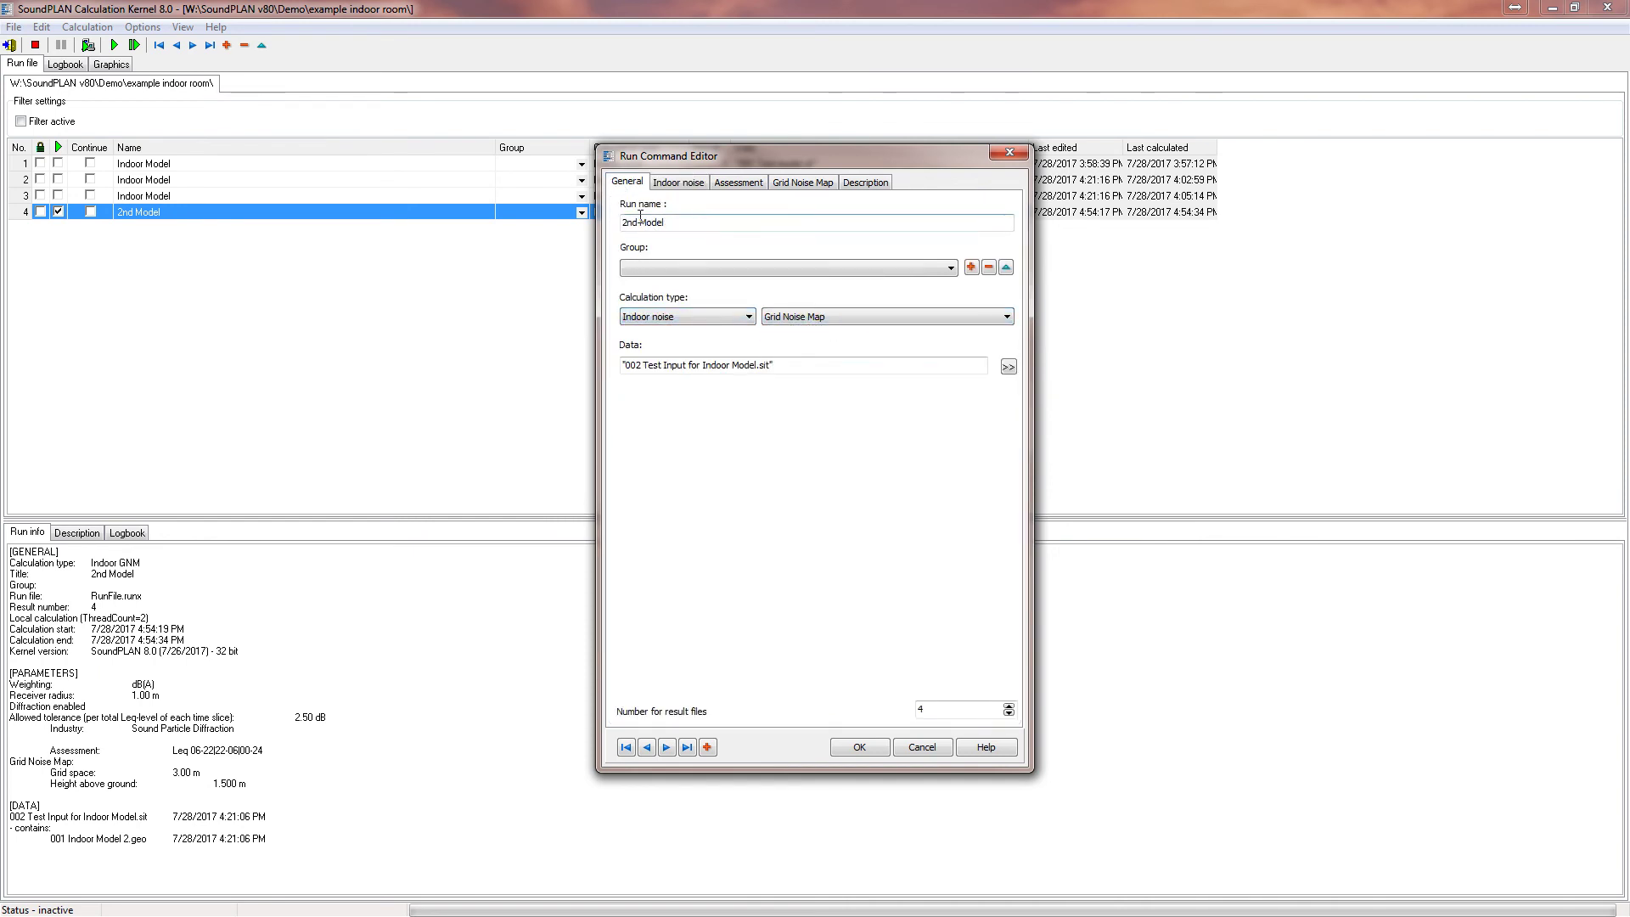
pyautogui.click(678, 182)
pyautogui.click(684, 215)
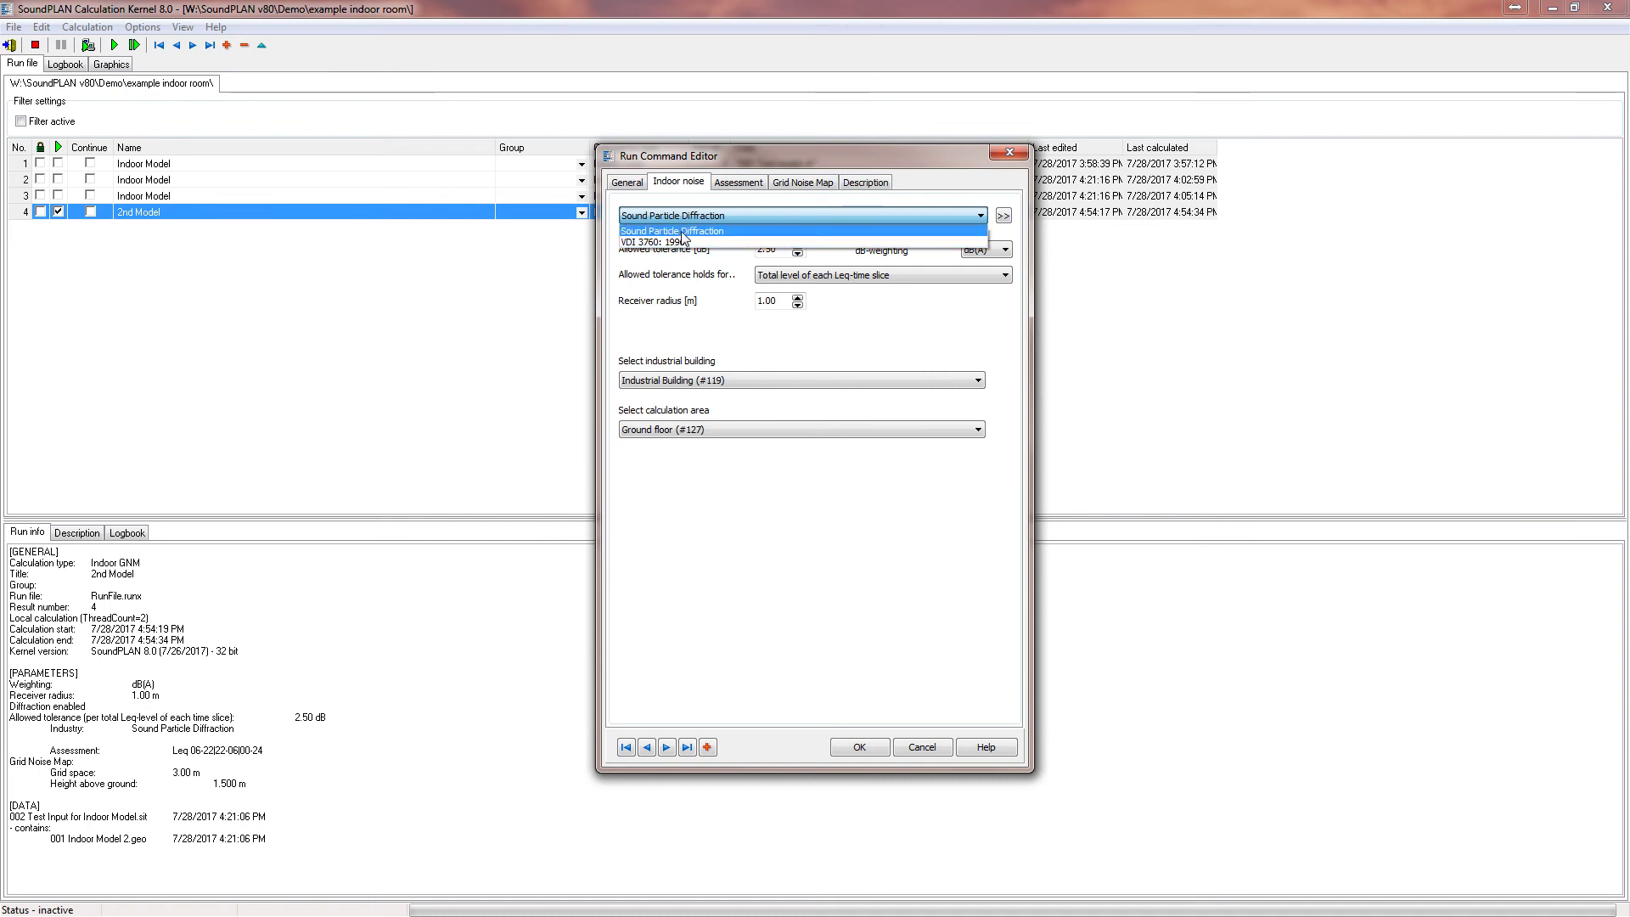
pyautogui.click(682, 233)
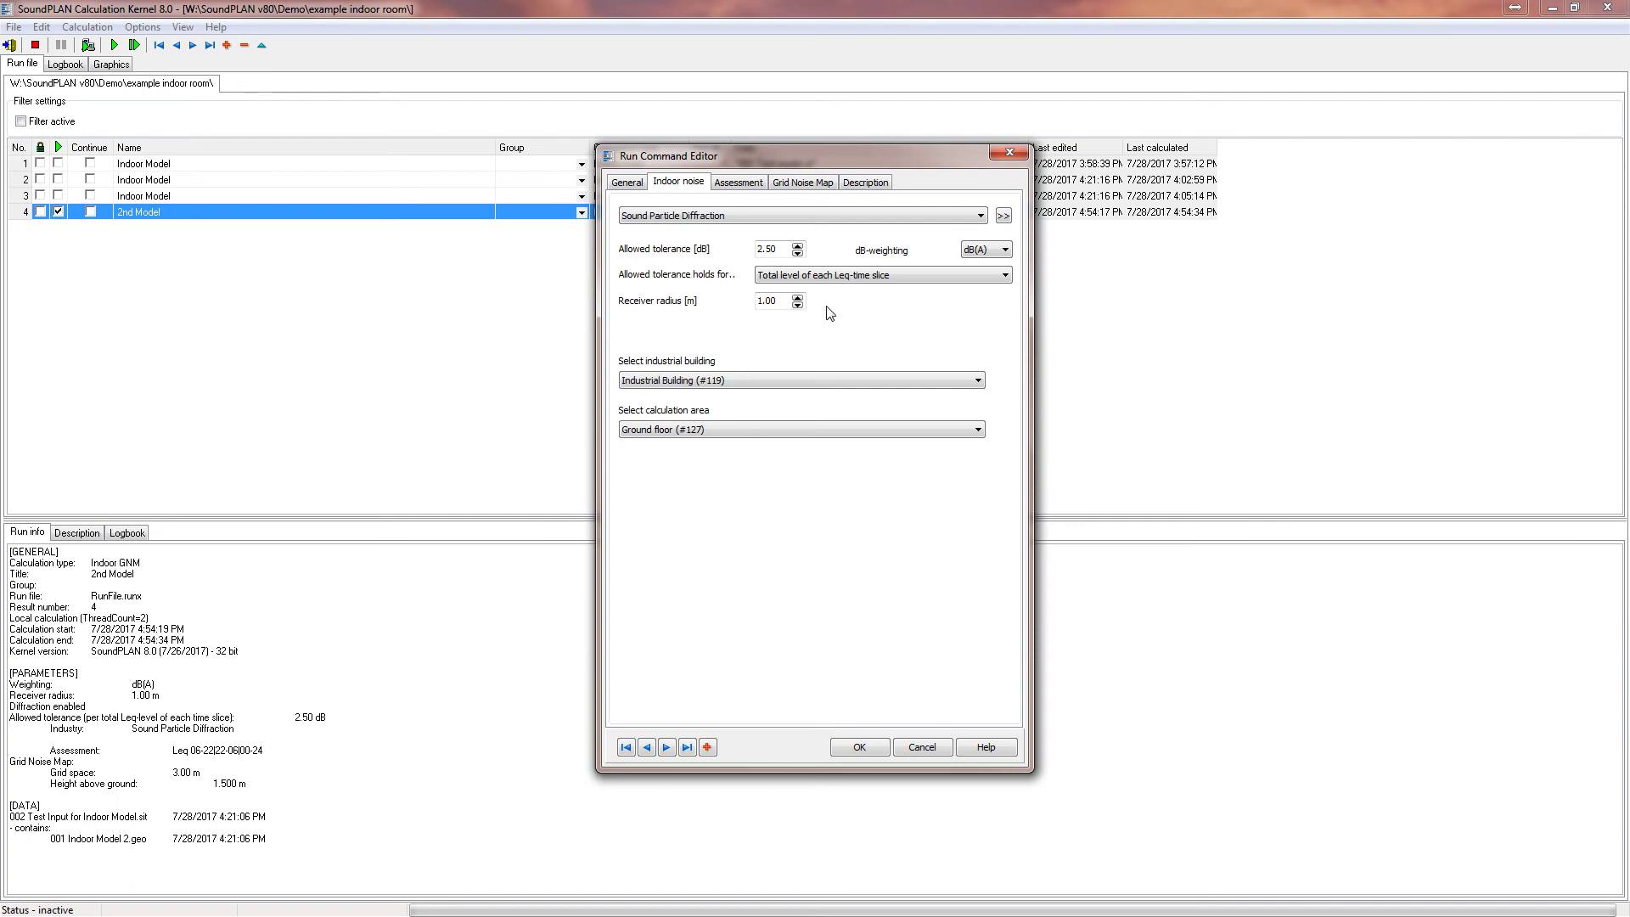
# Check the assessment and grid noise map settings, then save the run settings.
pyautogui.click(737, 185)
pyautogui.click(808, 185)
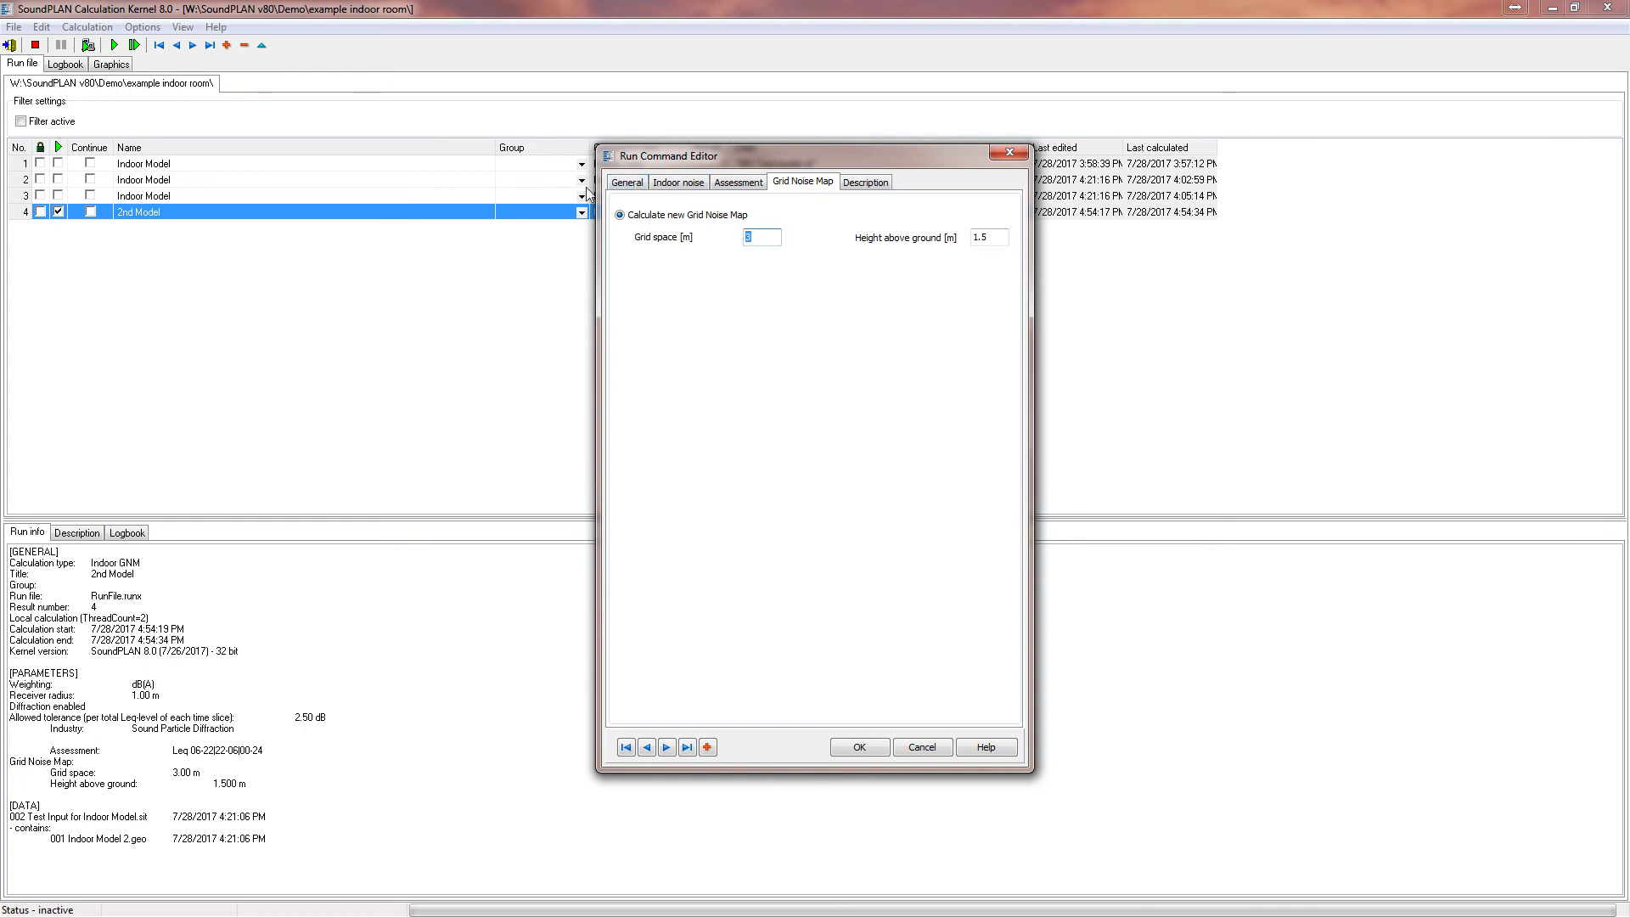
pyautogui.click(625, 181)
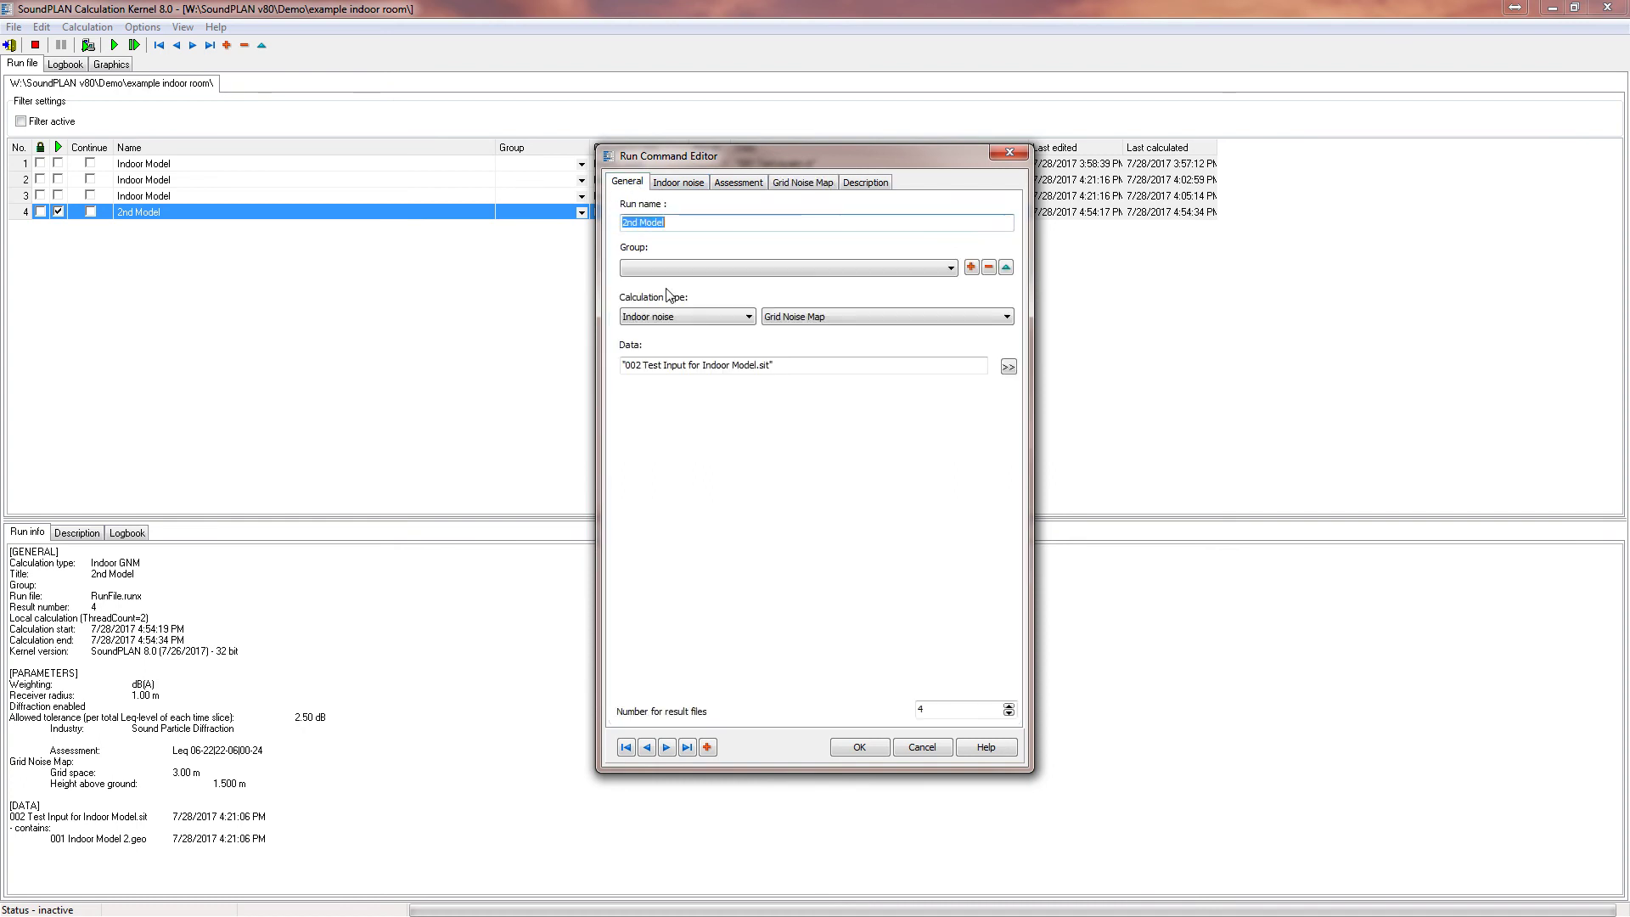
pyautogui.click(857, 750)
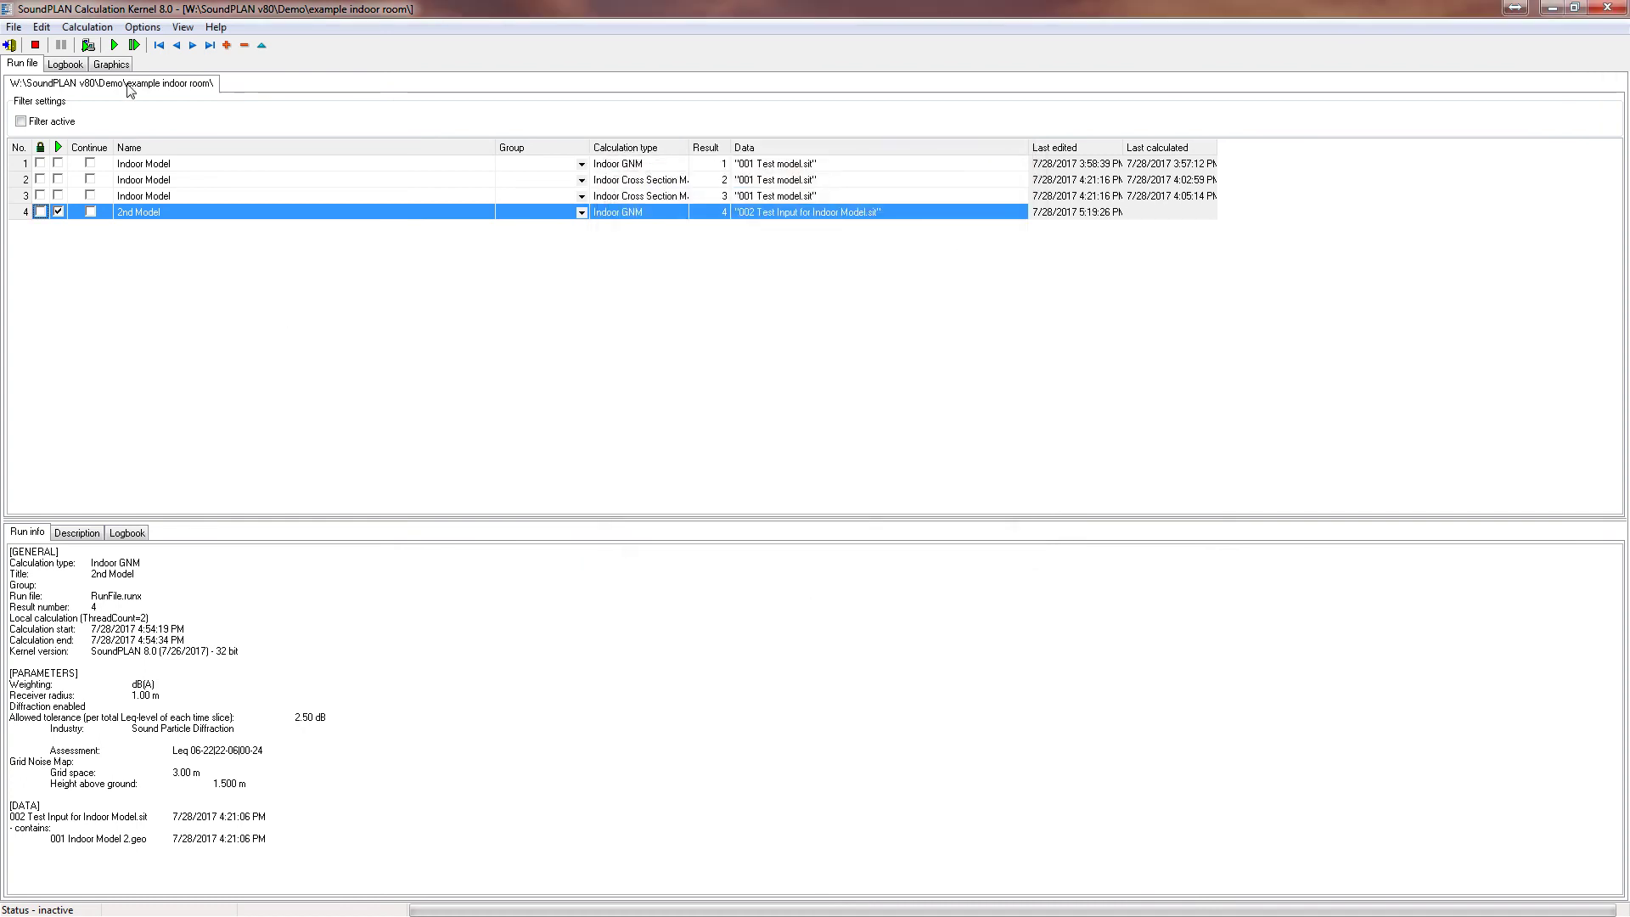
# Run the 2nd Model calculation, following it in the Logbook and then the Graphics chart.
pyautogui.click(113, 45)
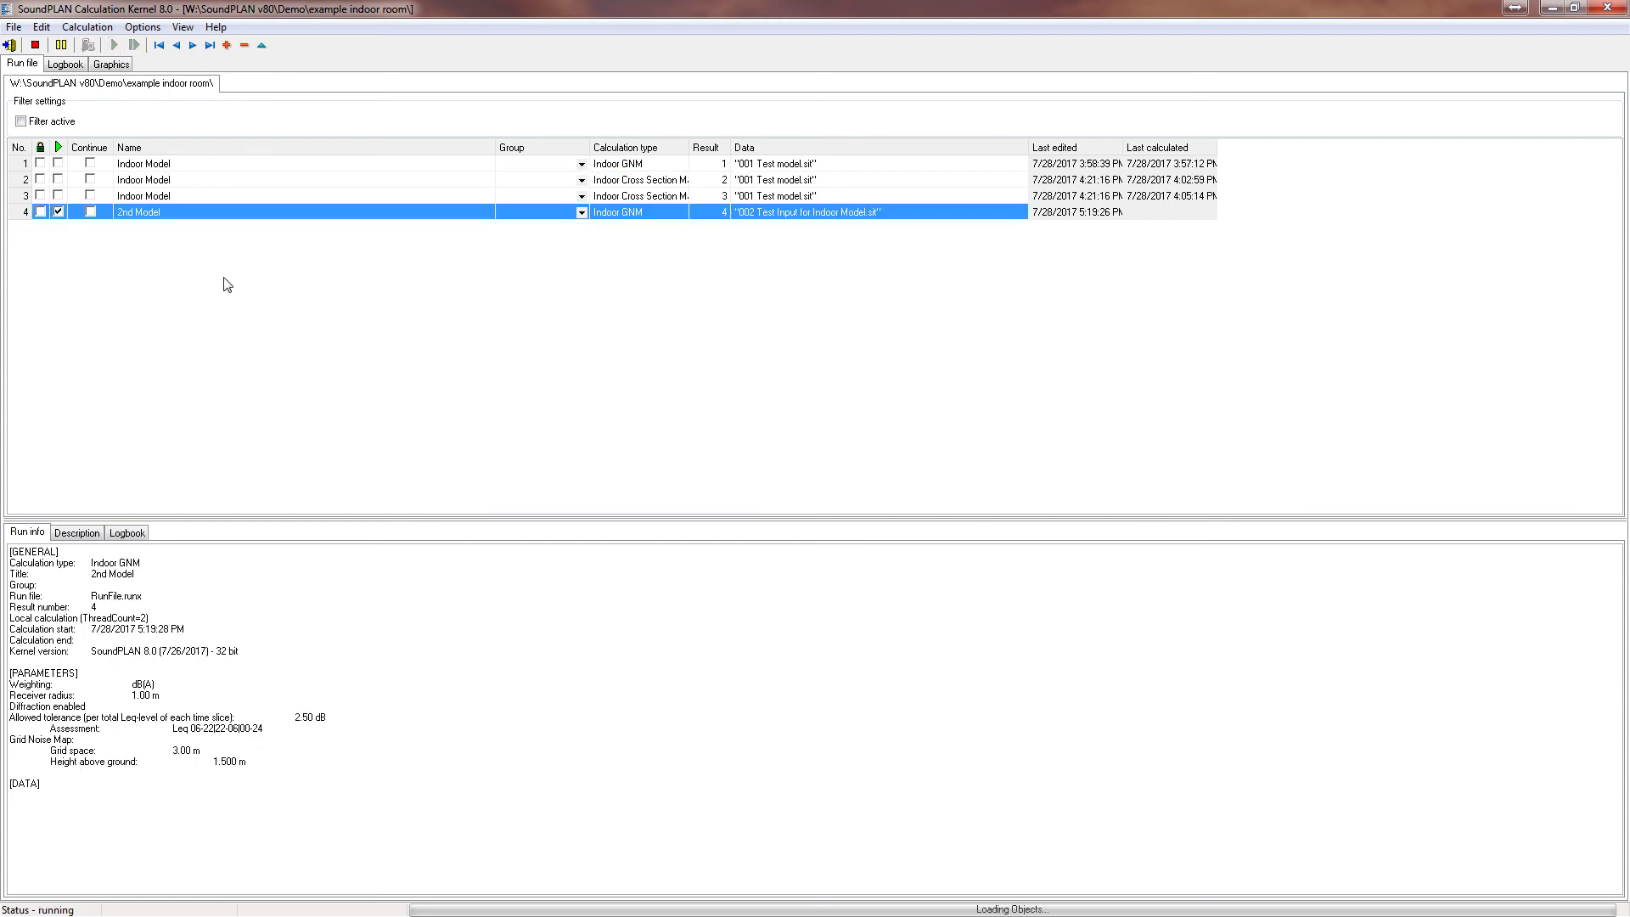
pyautogui.click(128, 533)
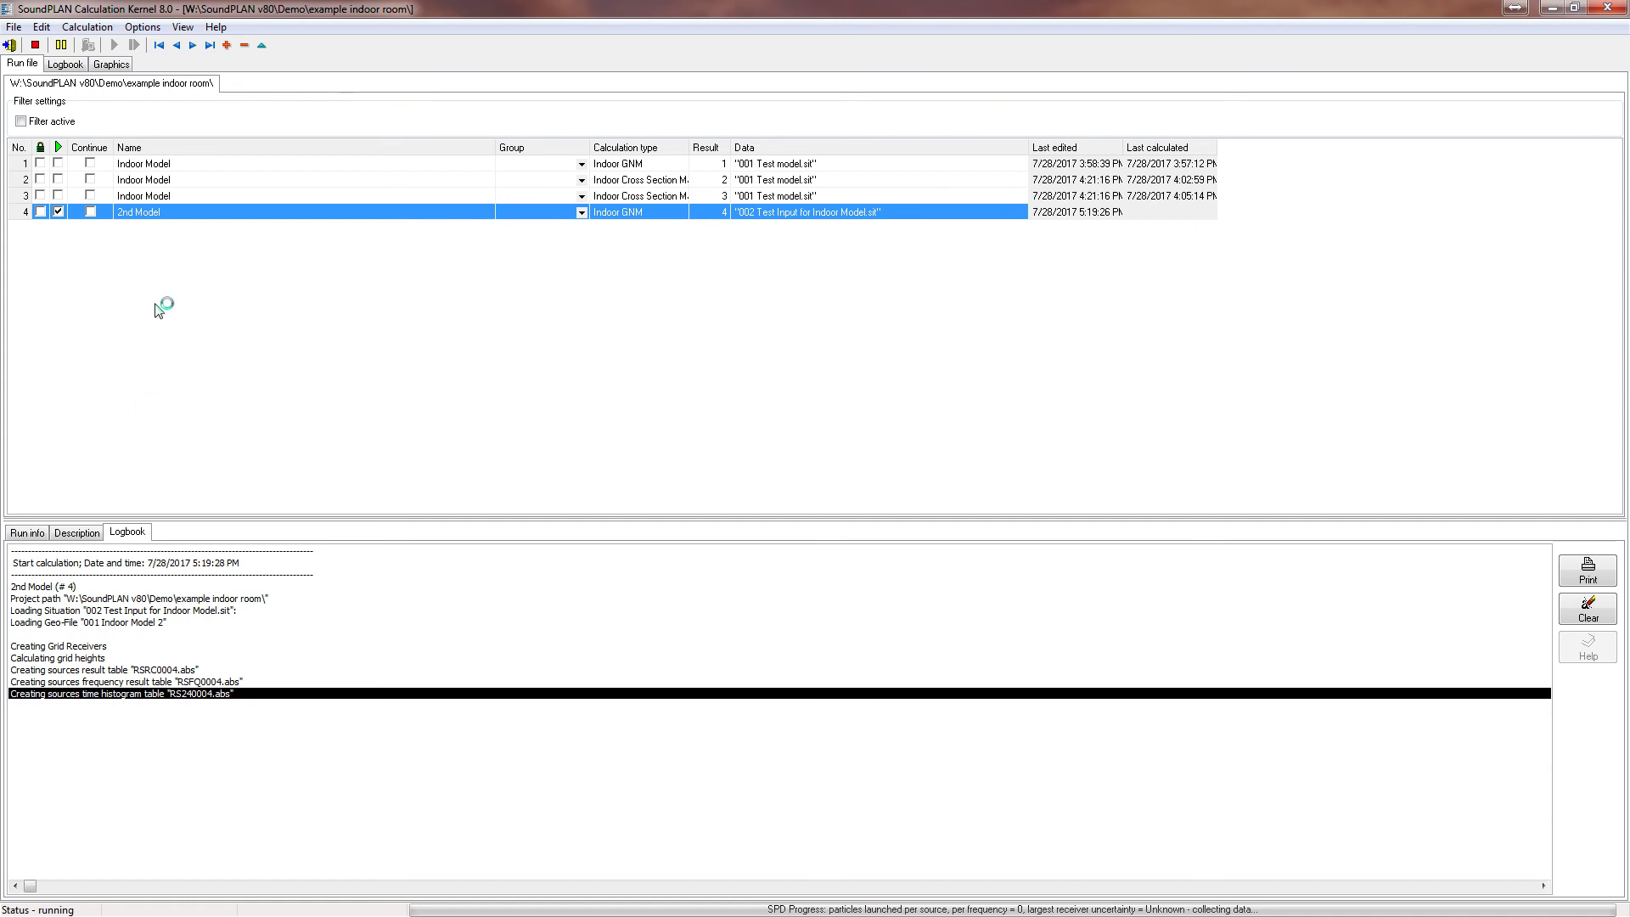
pyautogui.click(124, 66)
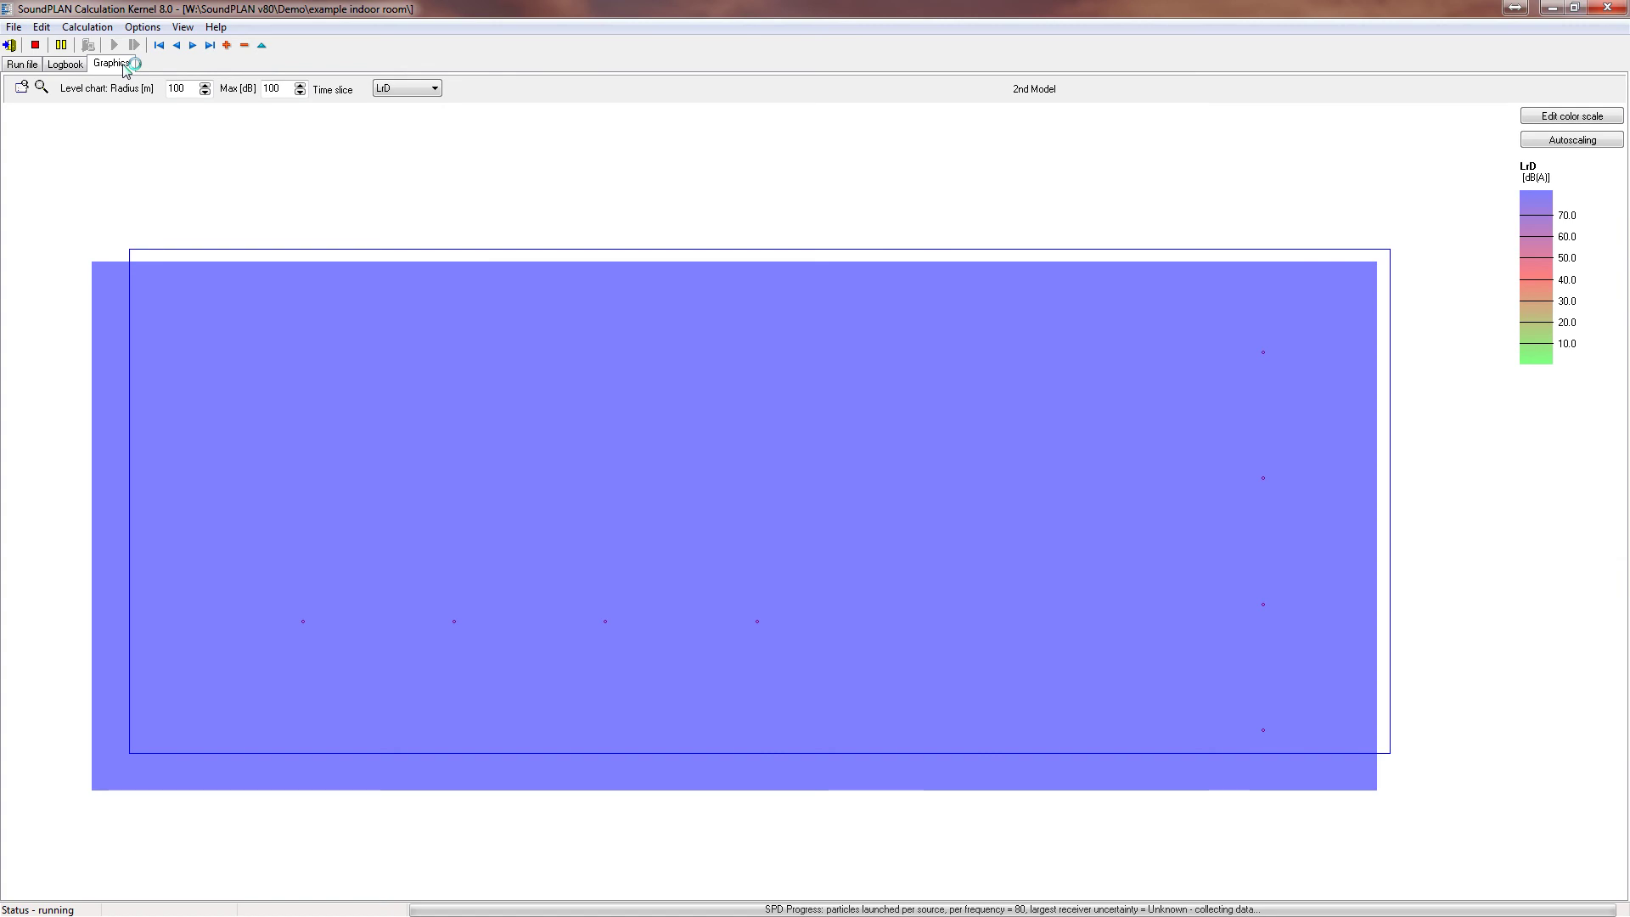
# Rescale the legend, dismiss the finished notice, and show the grid's Sigma(LrD) values.
pyautogui.click(1586, 147)
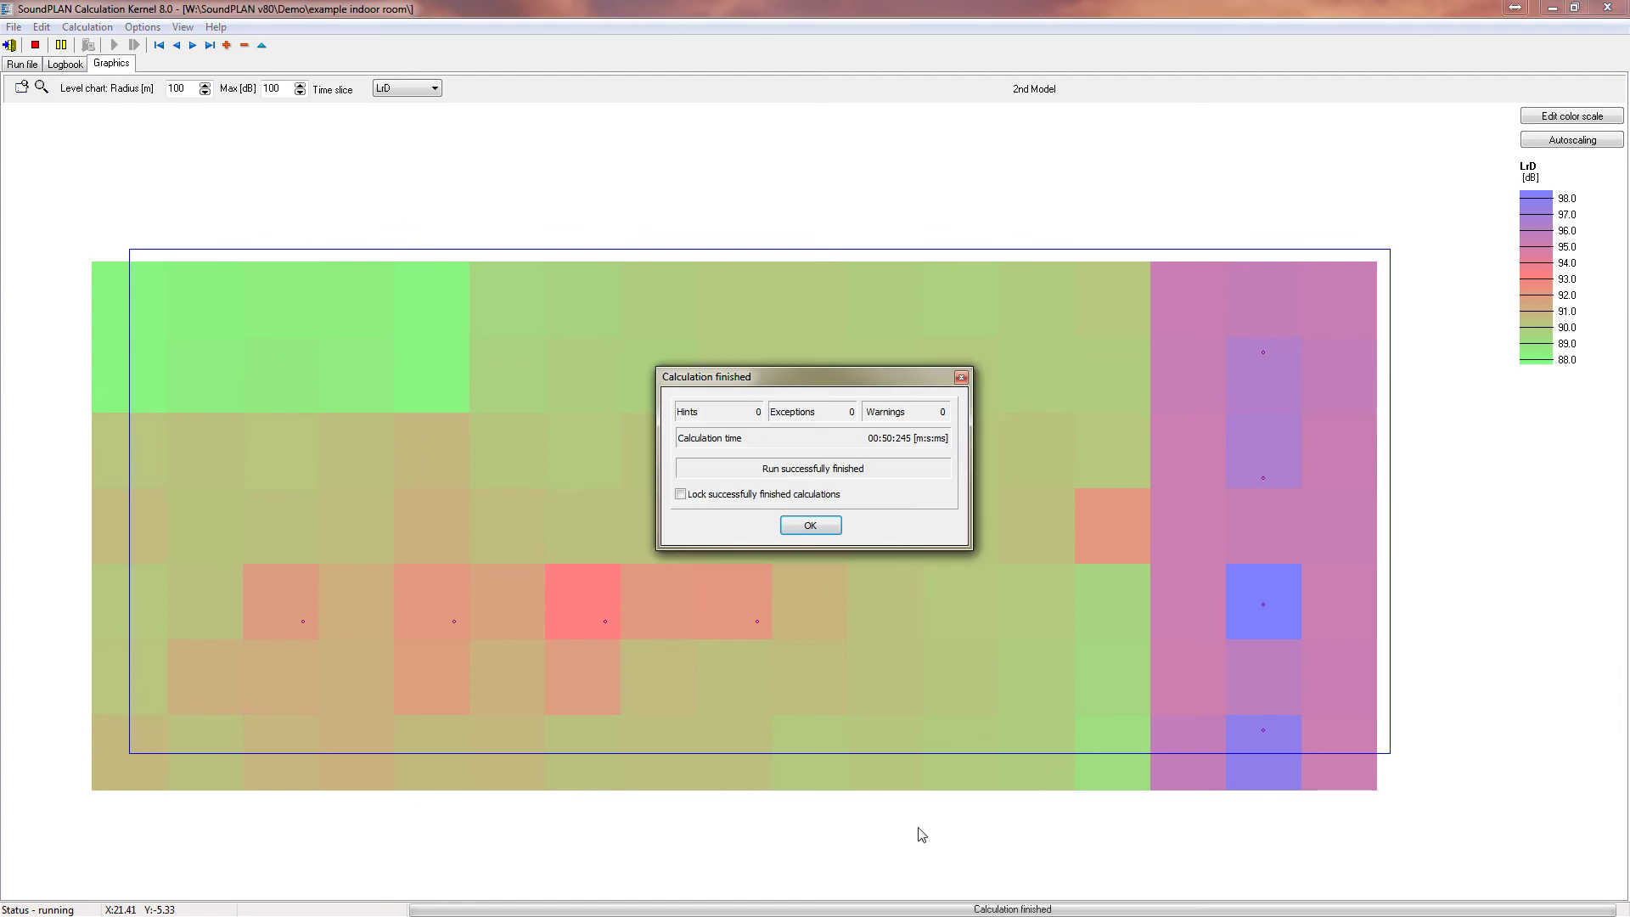
pyautogui.click(811, 525)
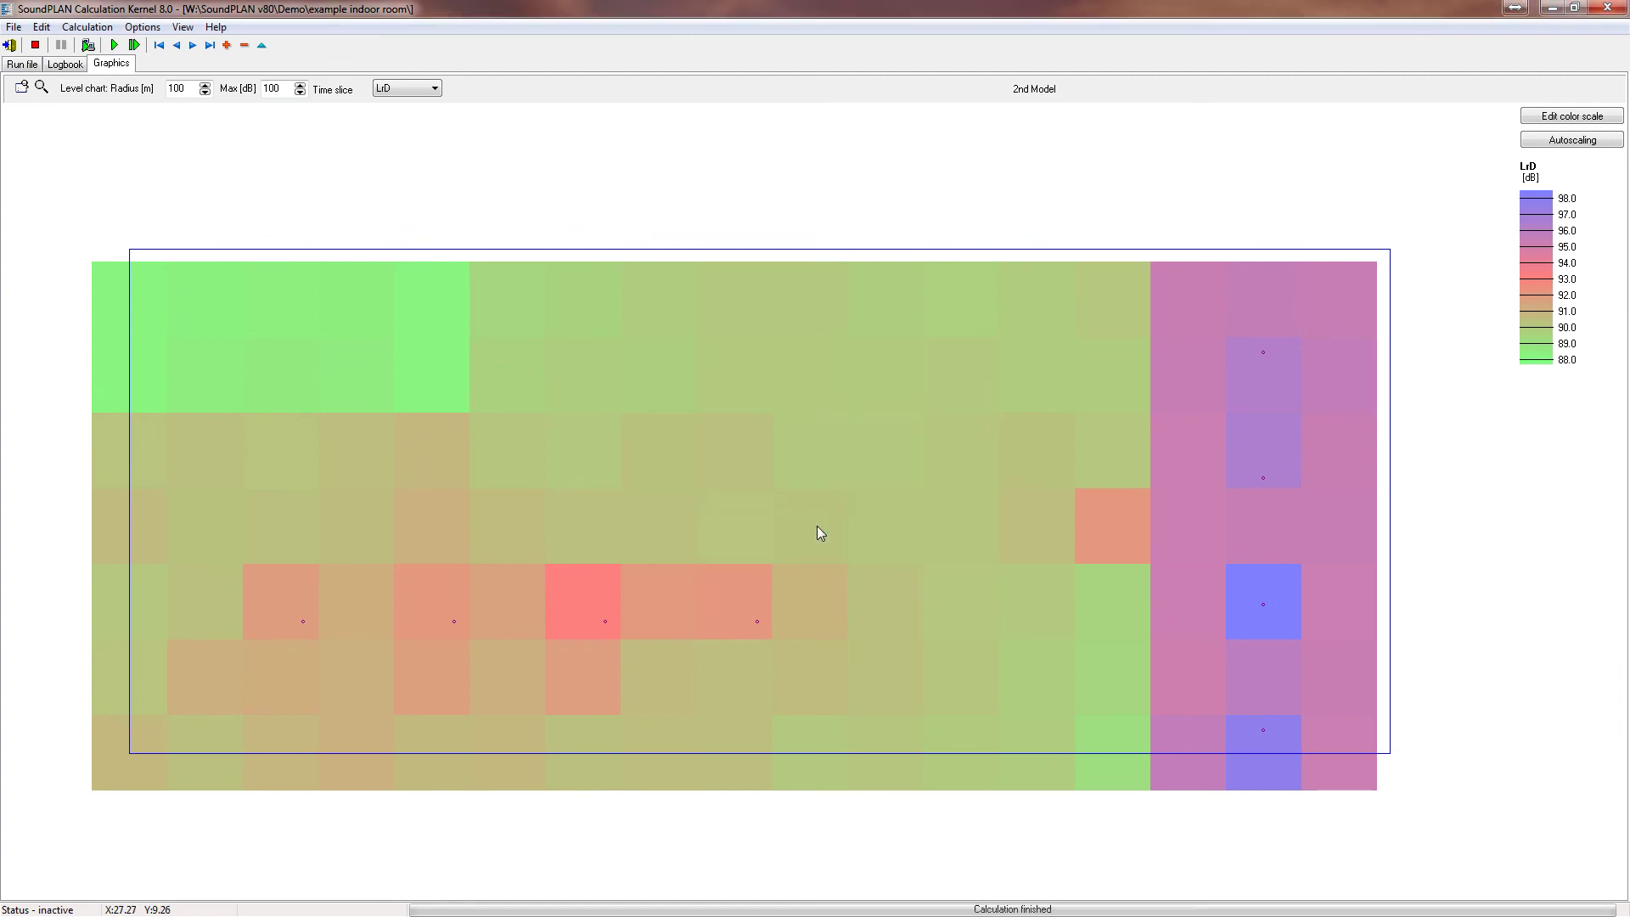
pyautogui.rightClick(819, 365)
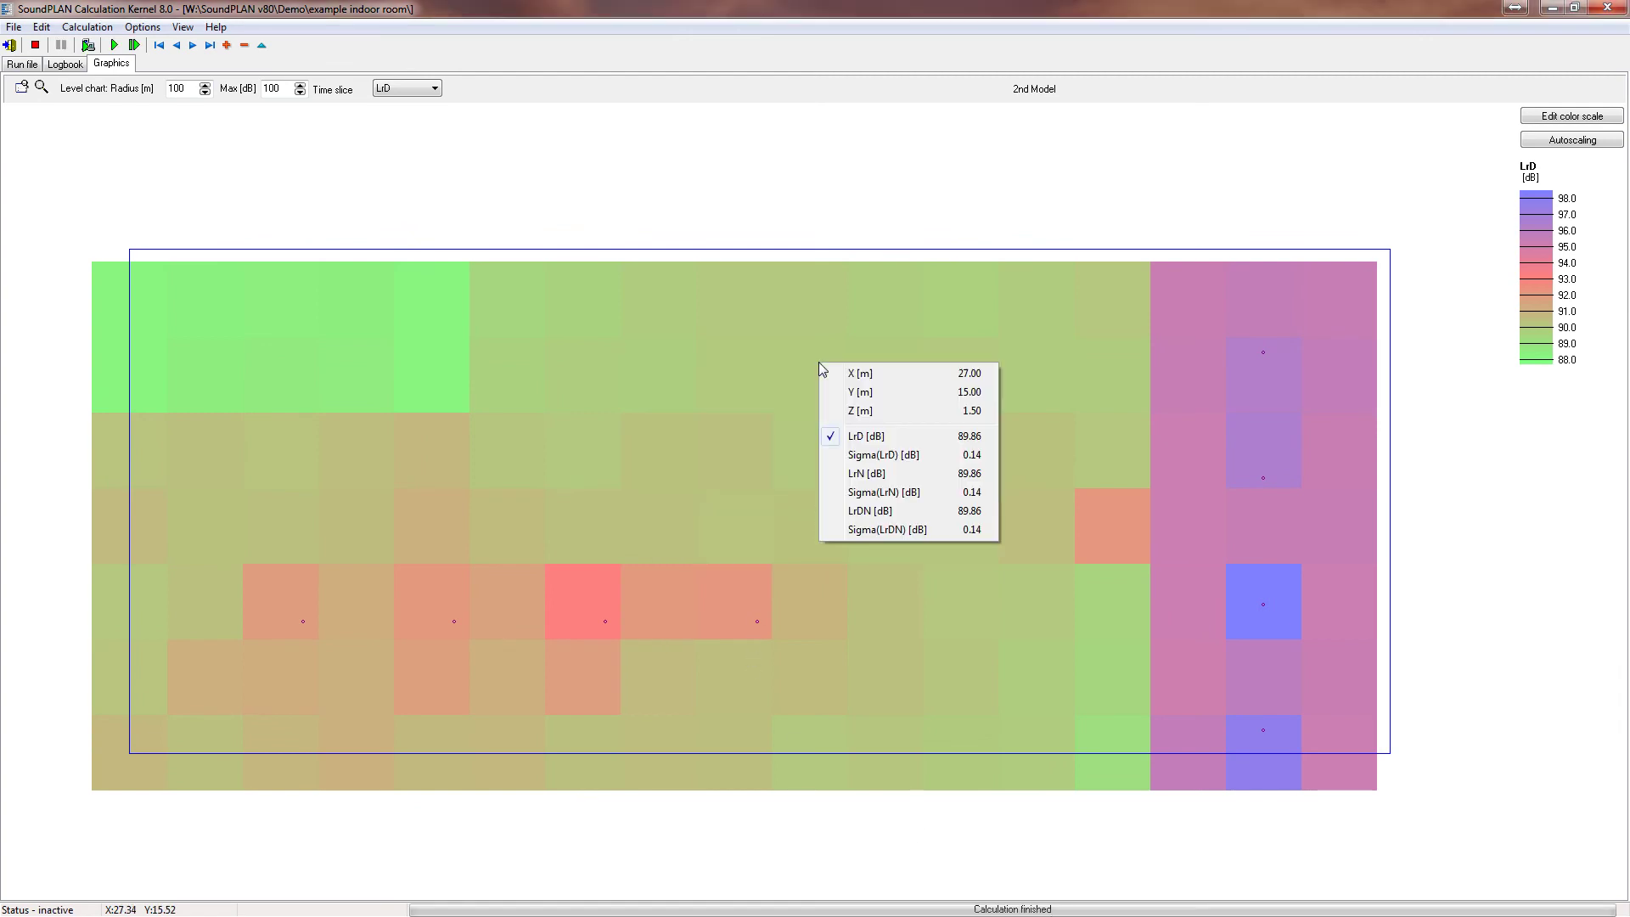
pyautogui.click(859, 460)
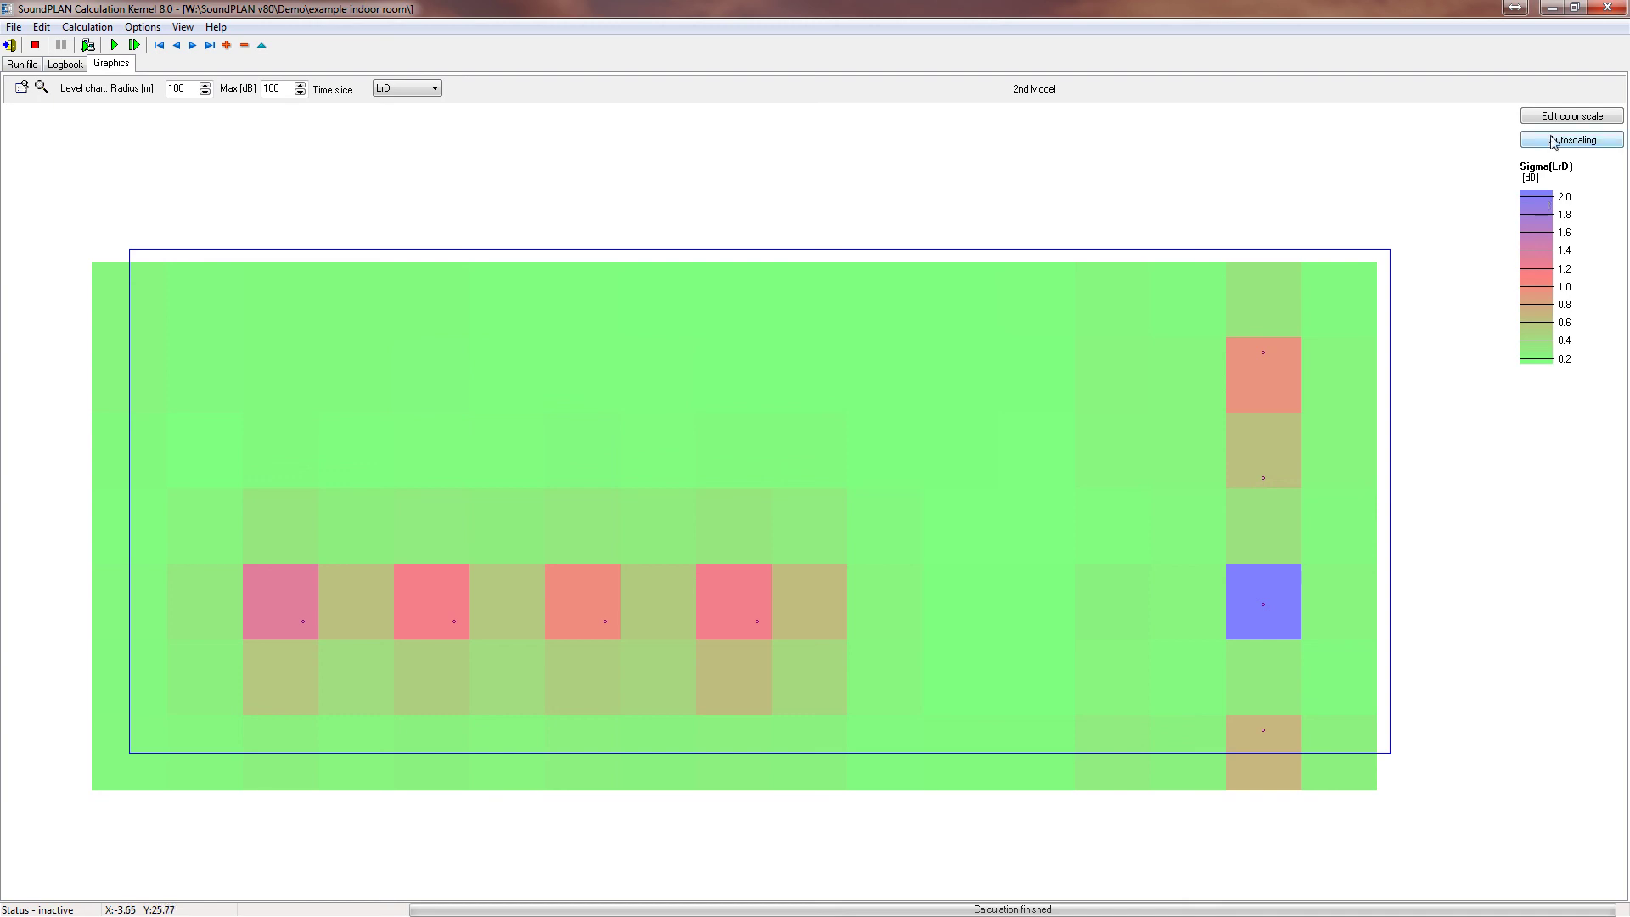
# Create a '000 Indoor Model 3D View' sheet with the '002 Test Input for Indoor Model' situation.
pyautogui.click(1553, 13)
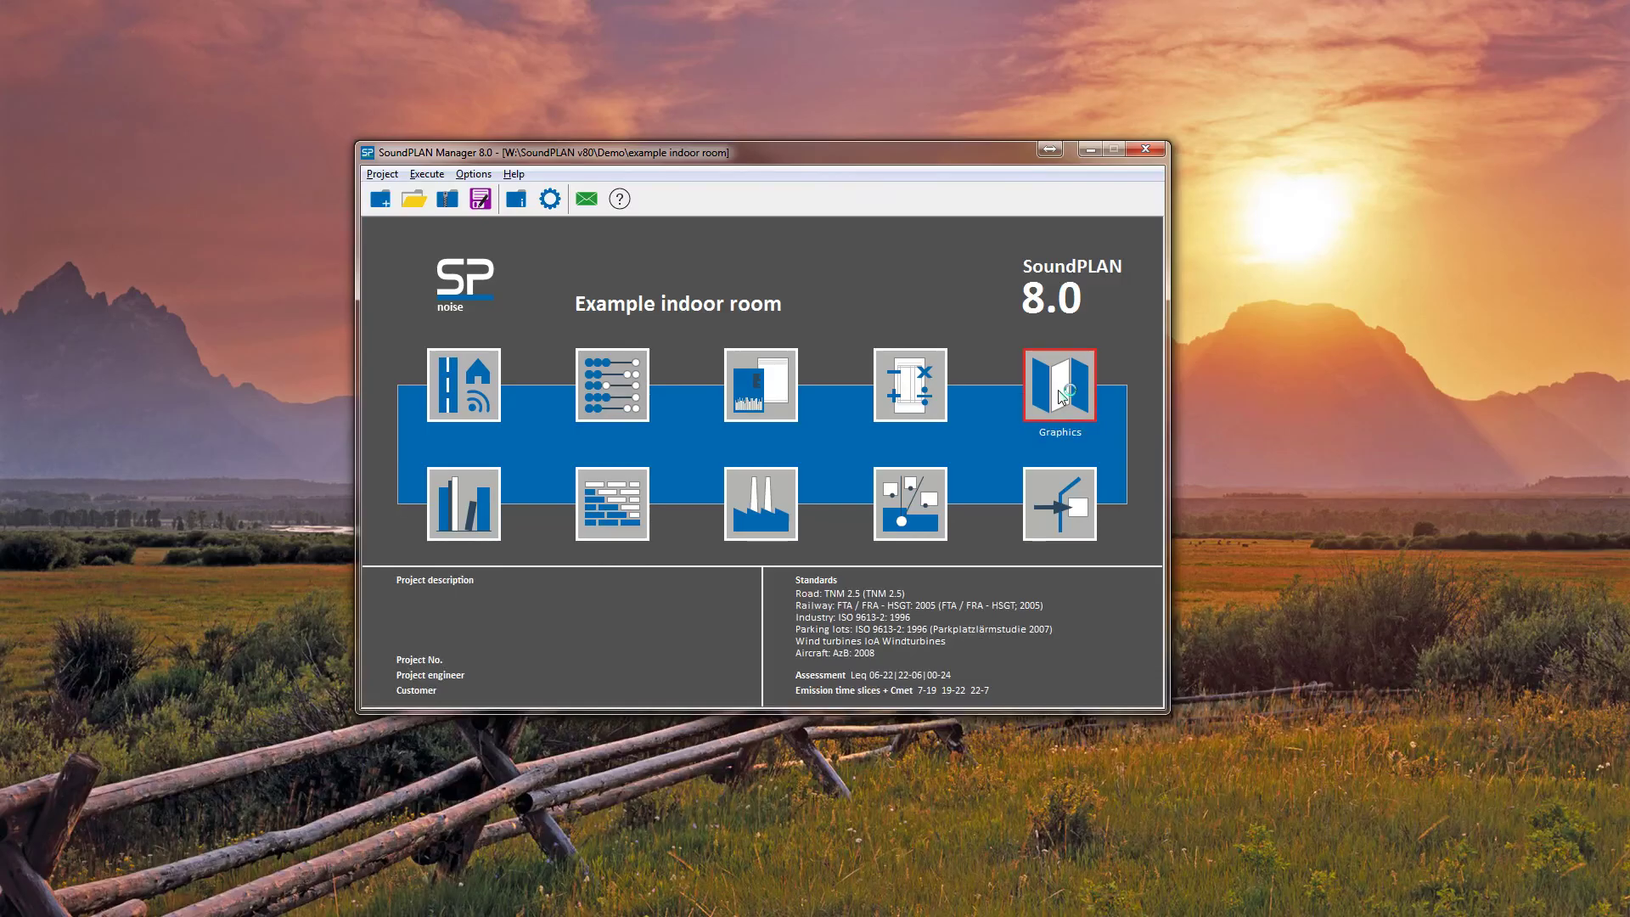
pyautogui.click(1060, 398)
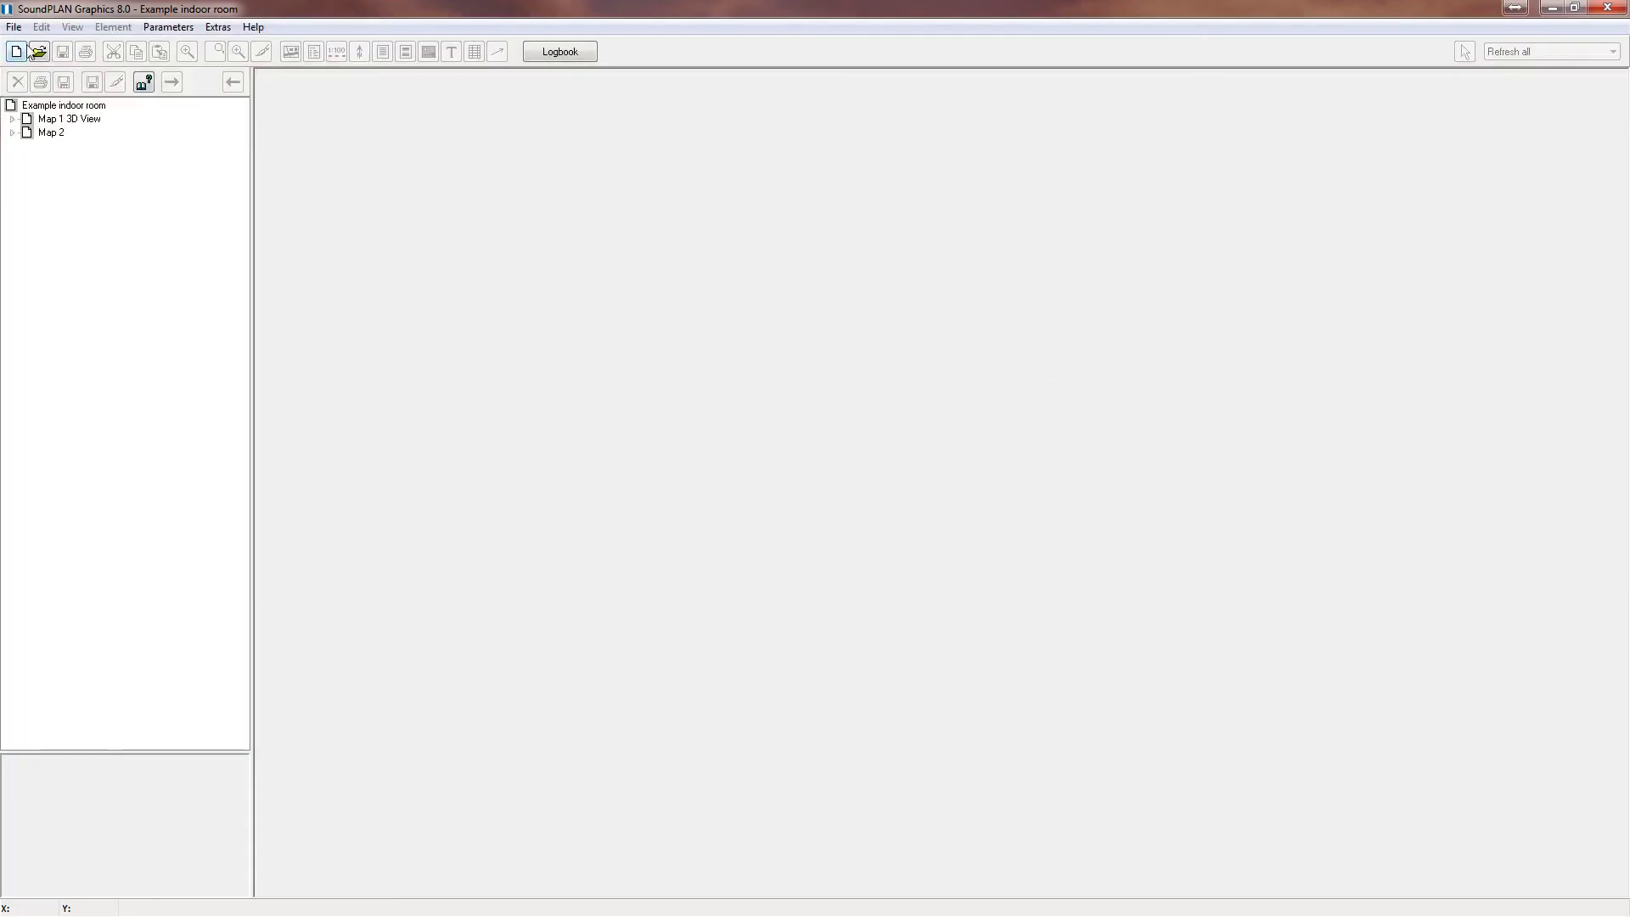
pyautogui.click(14, 27)
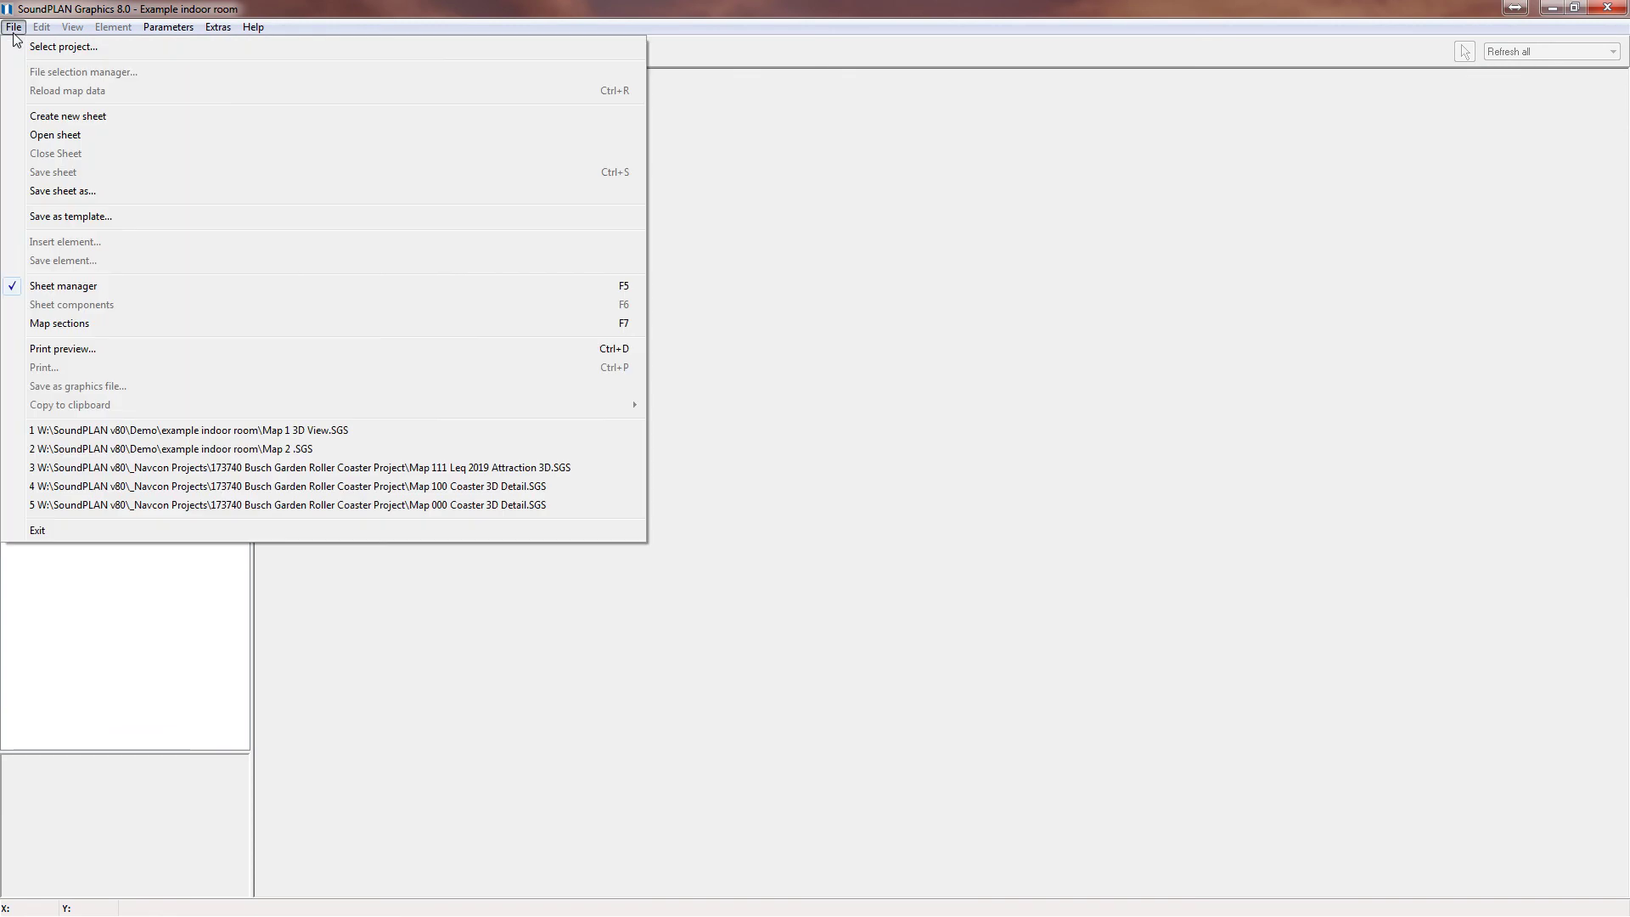
pyautogui.click(70, 119)
pyautogui.click(812, 407)
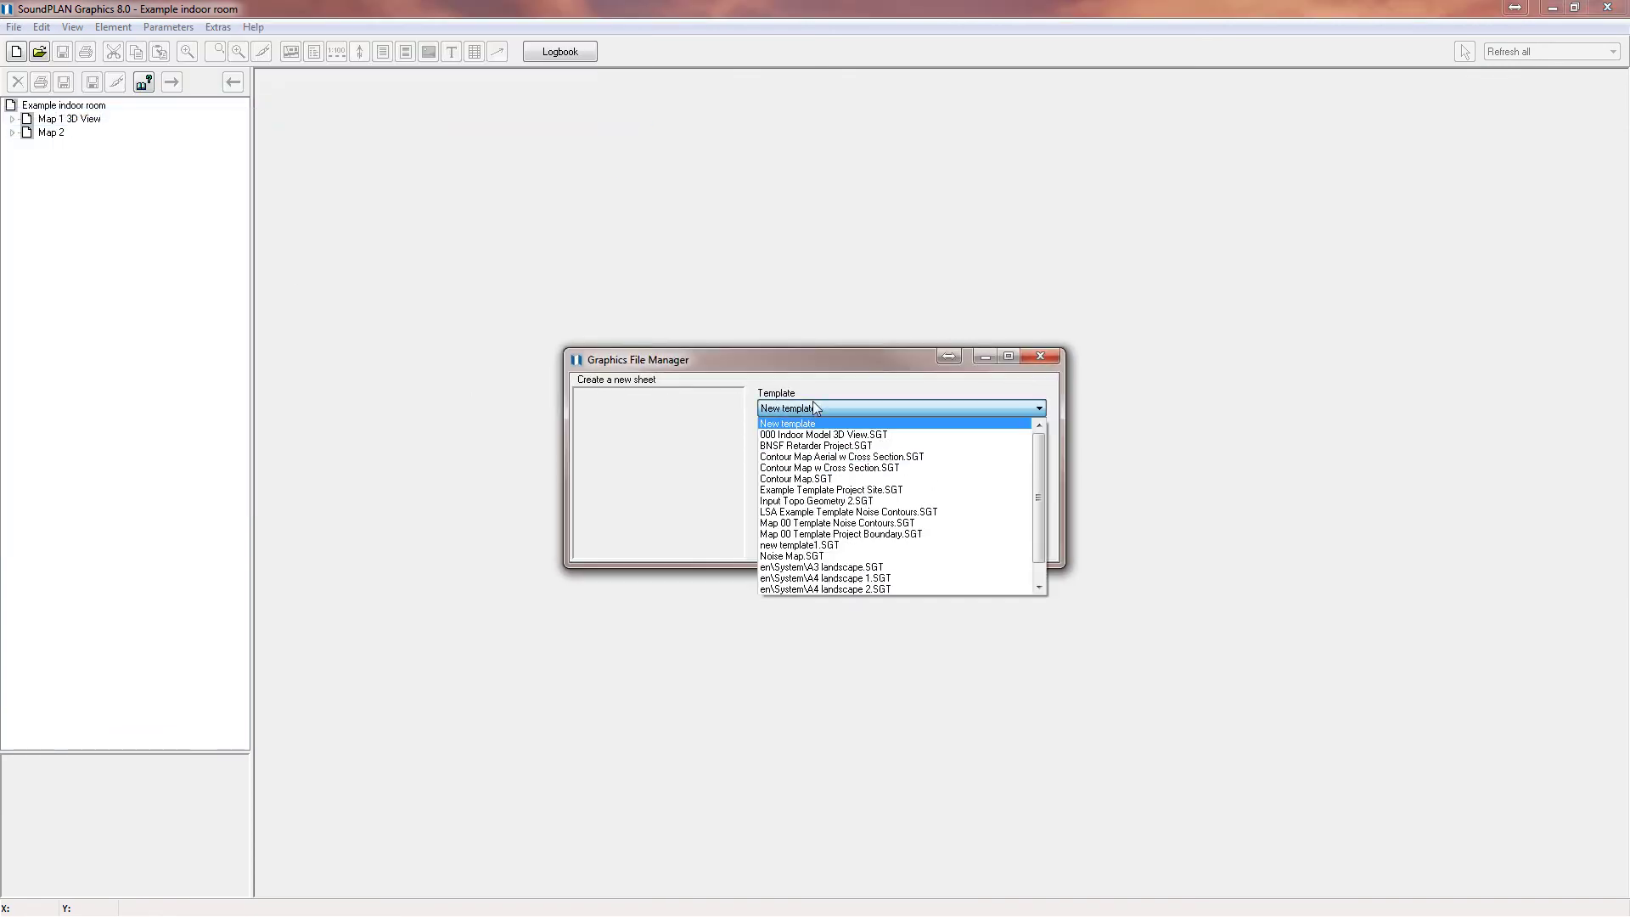
pyautogui.click(818, 426)
pyautogui.click(942, 540)
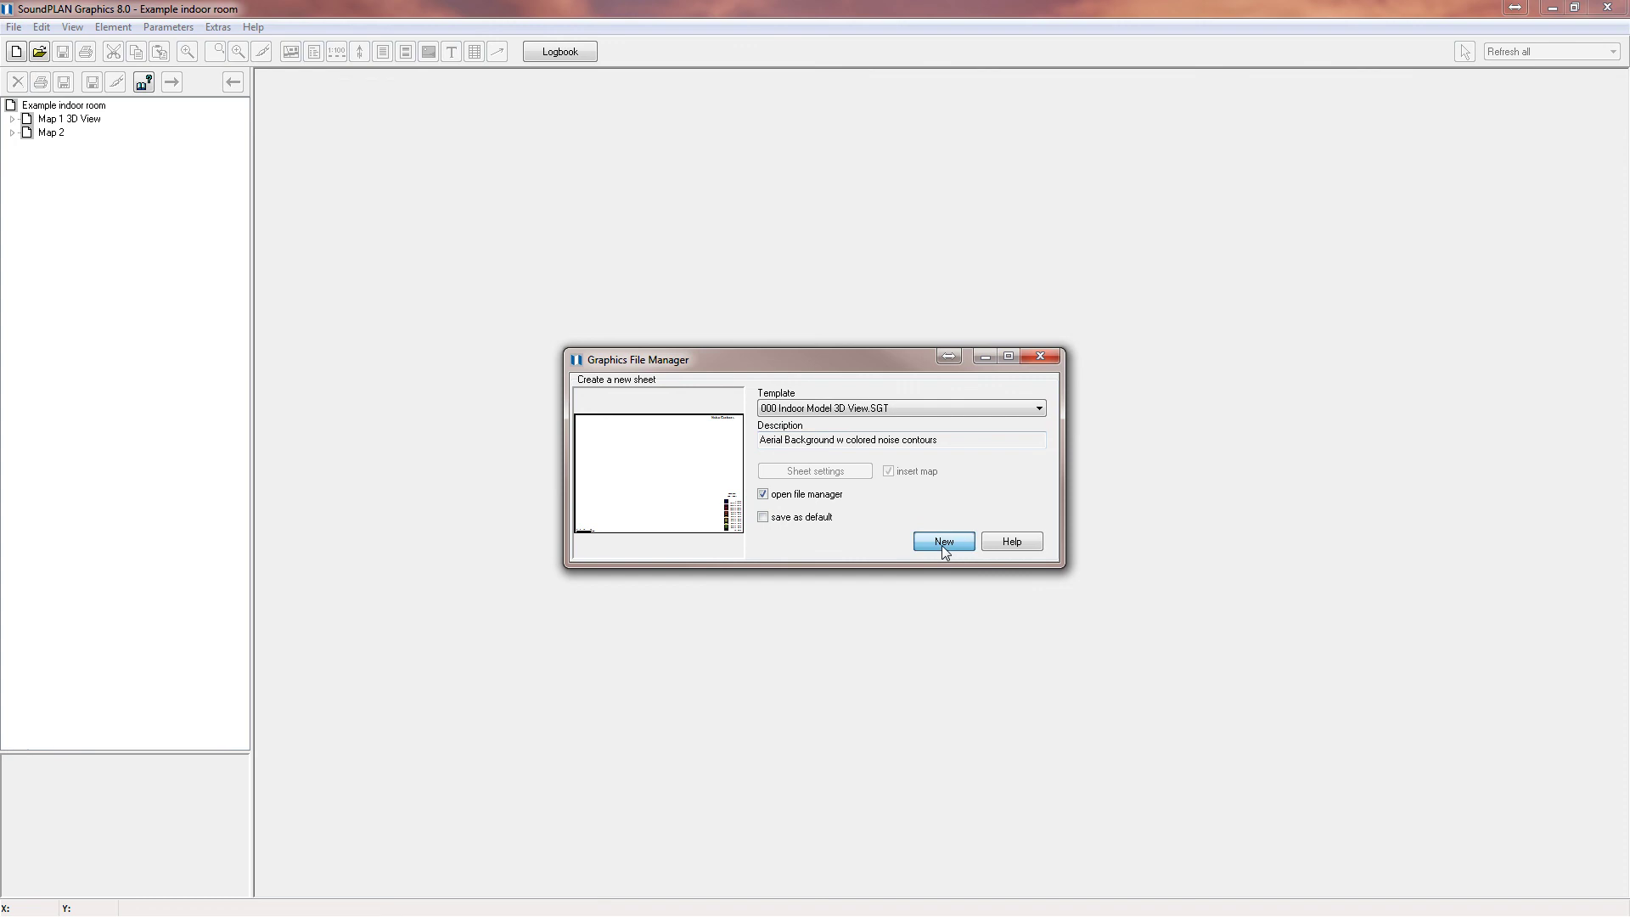
pyautogui.click(402, 362)
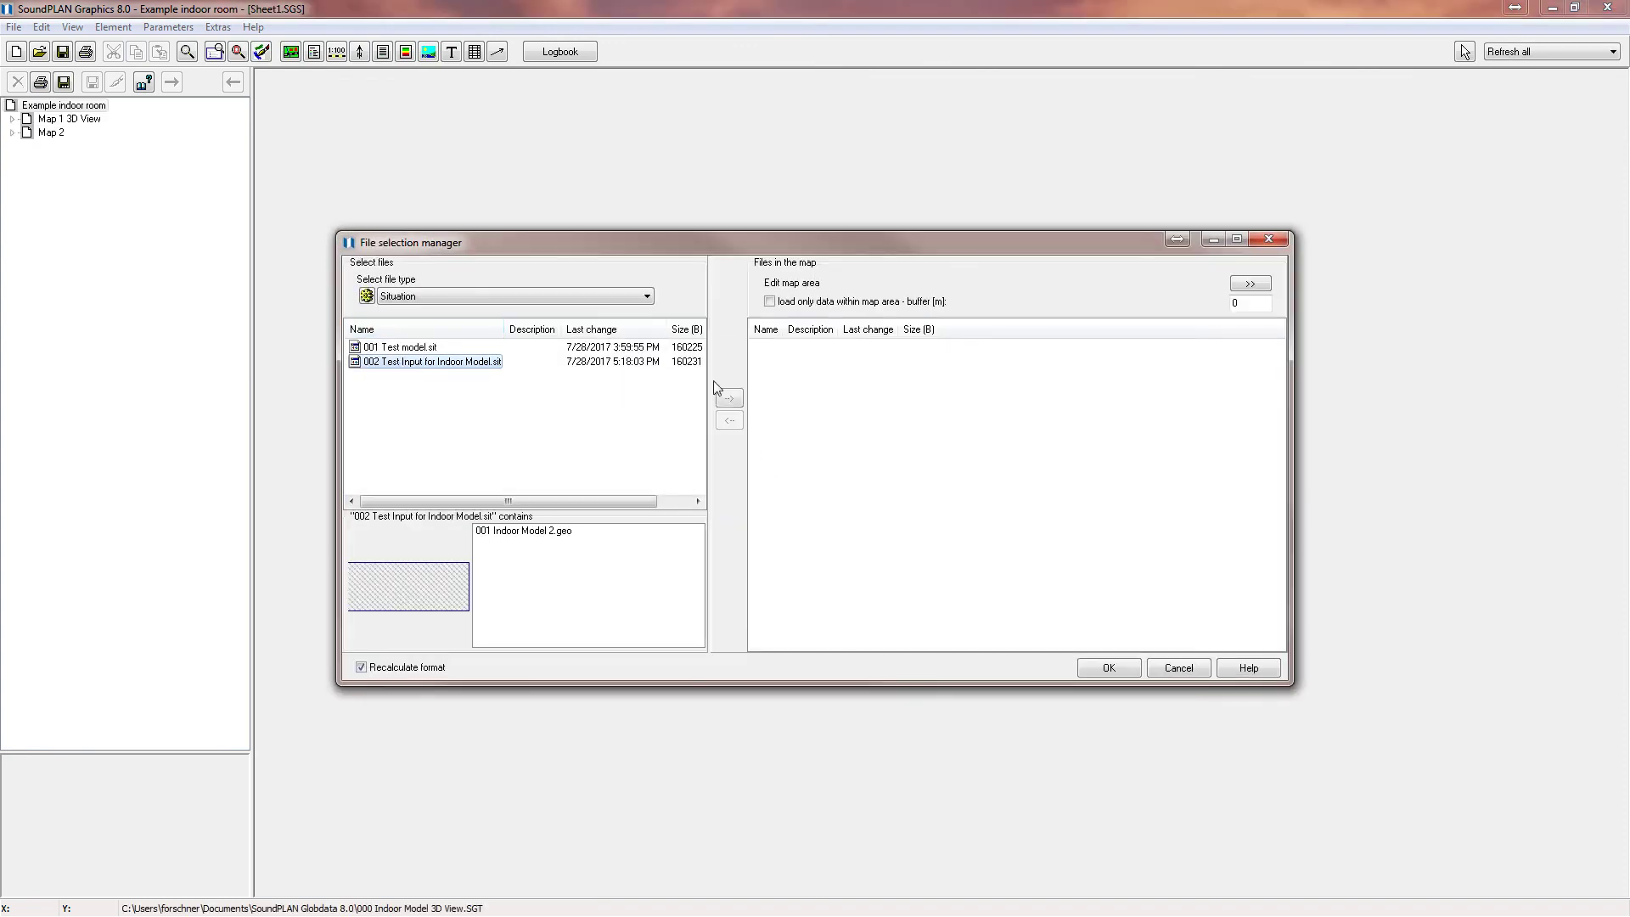
pyautogui.click(728, 397)
pyautogui.click(908, 611)
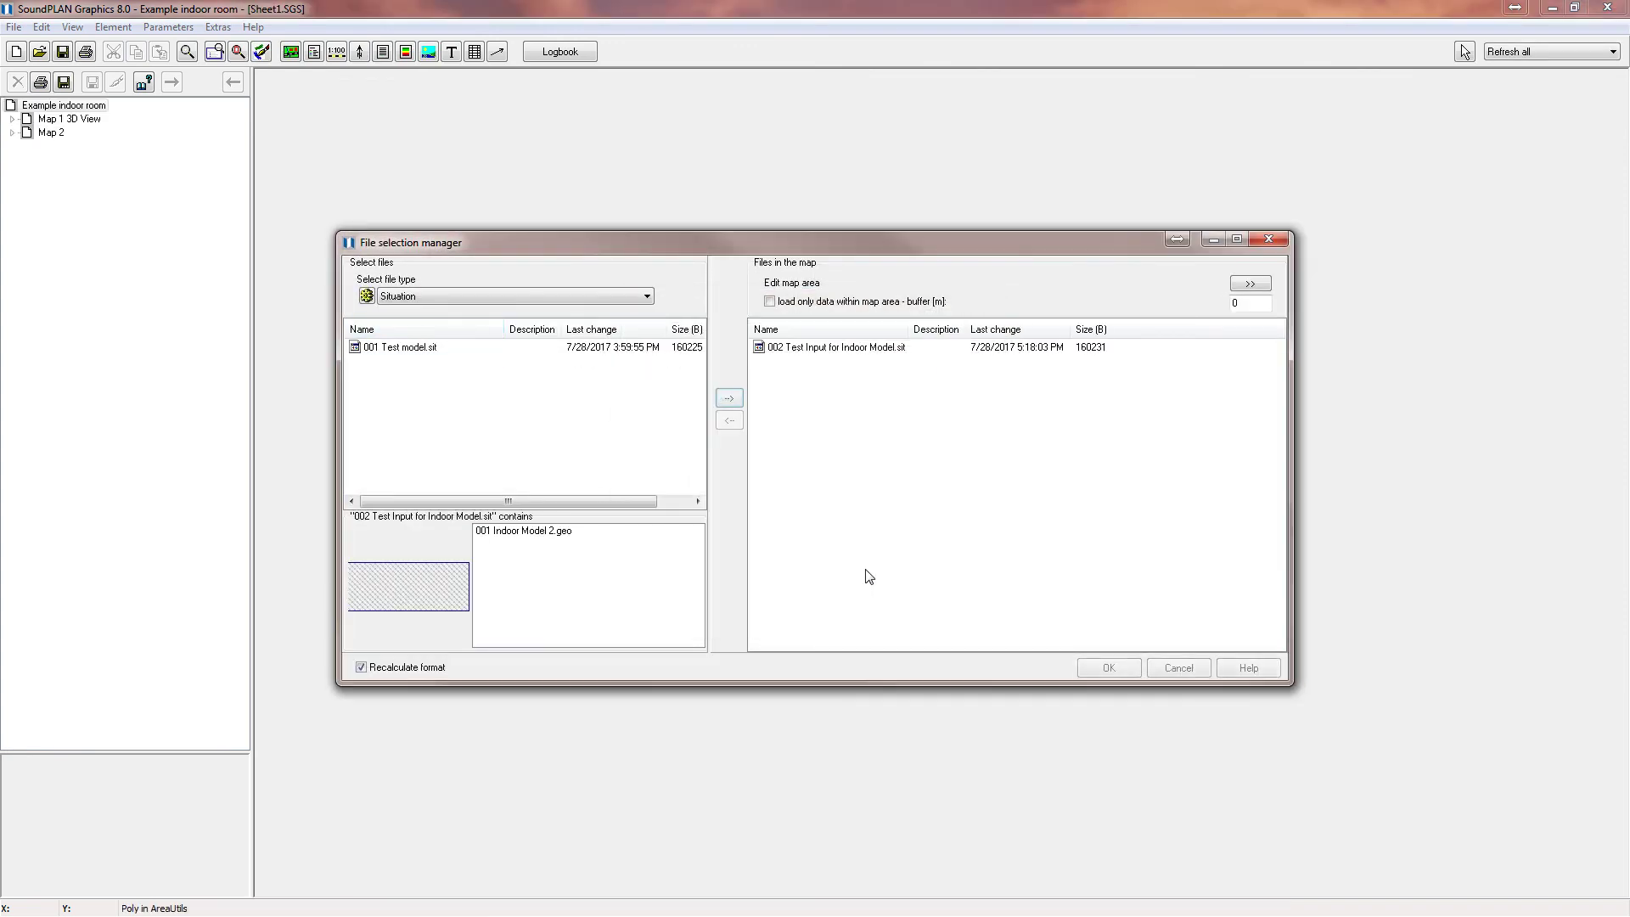
# Add the 2nd Model grid noise map RHRK0004.res, displaying the Total value.
pyautogui.click(454, 294)
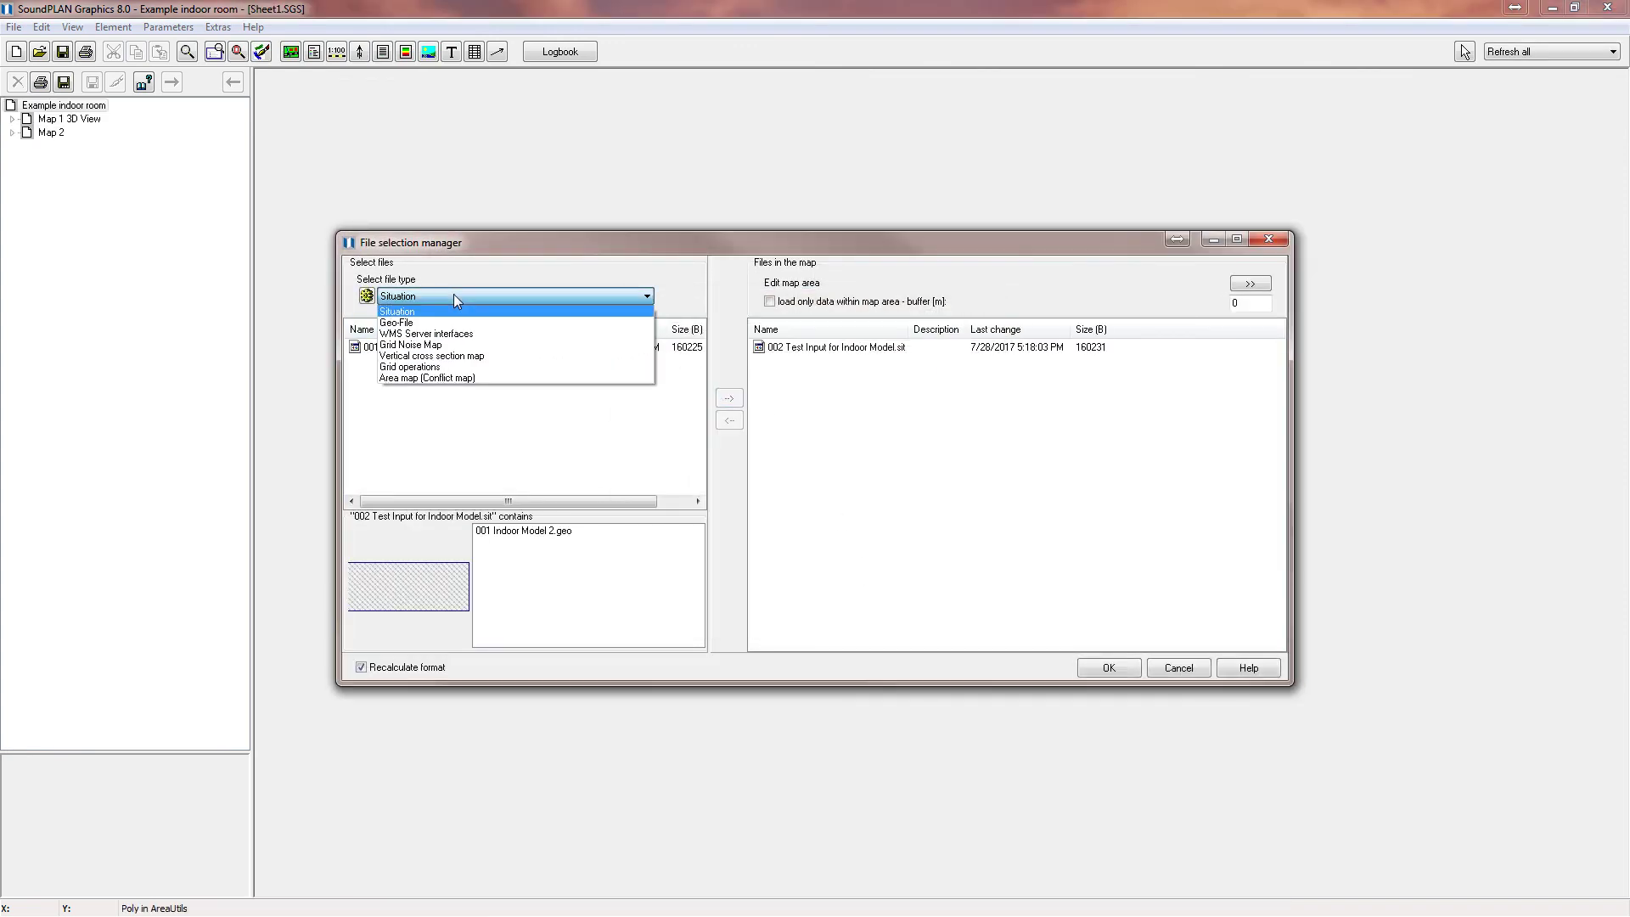
pyautogui.click(449, 345)
pyautogui.click(395, 363)
pyautogui.doubleClick(395, 363)
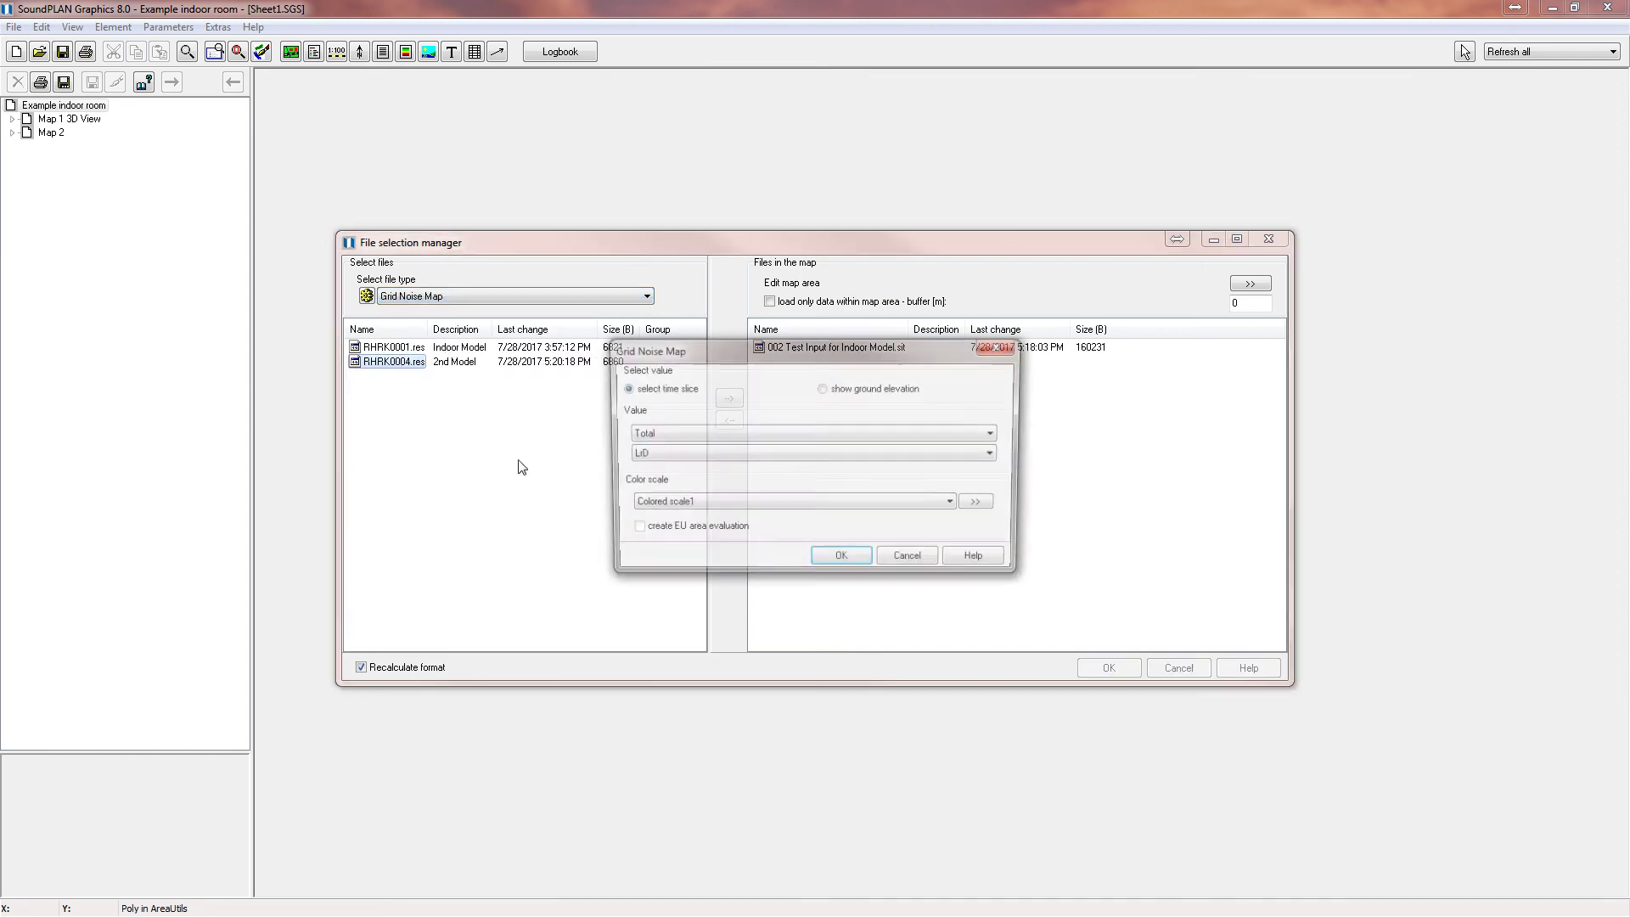
pyautogui.click(725, 433)
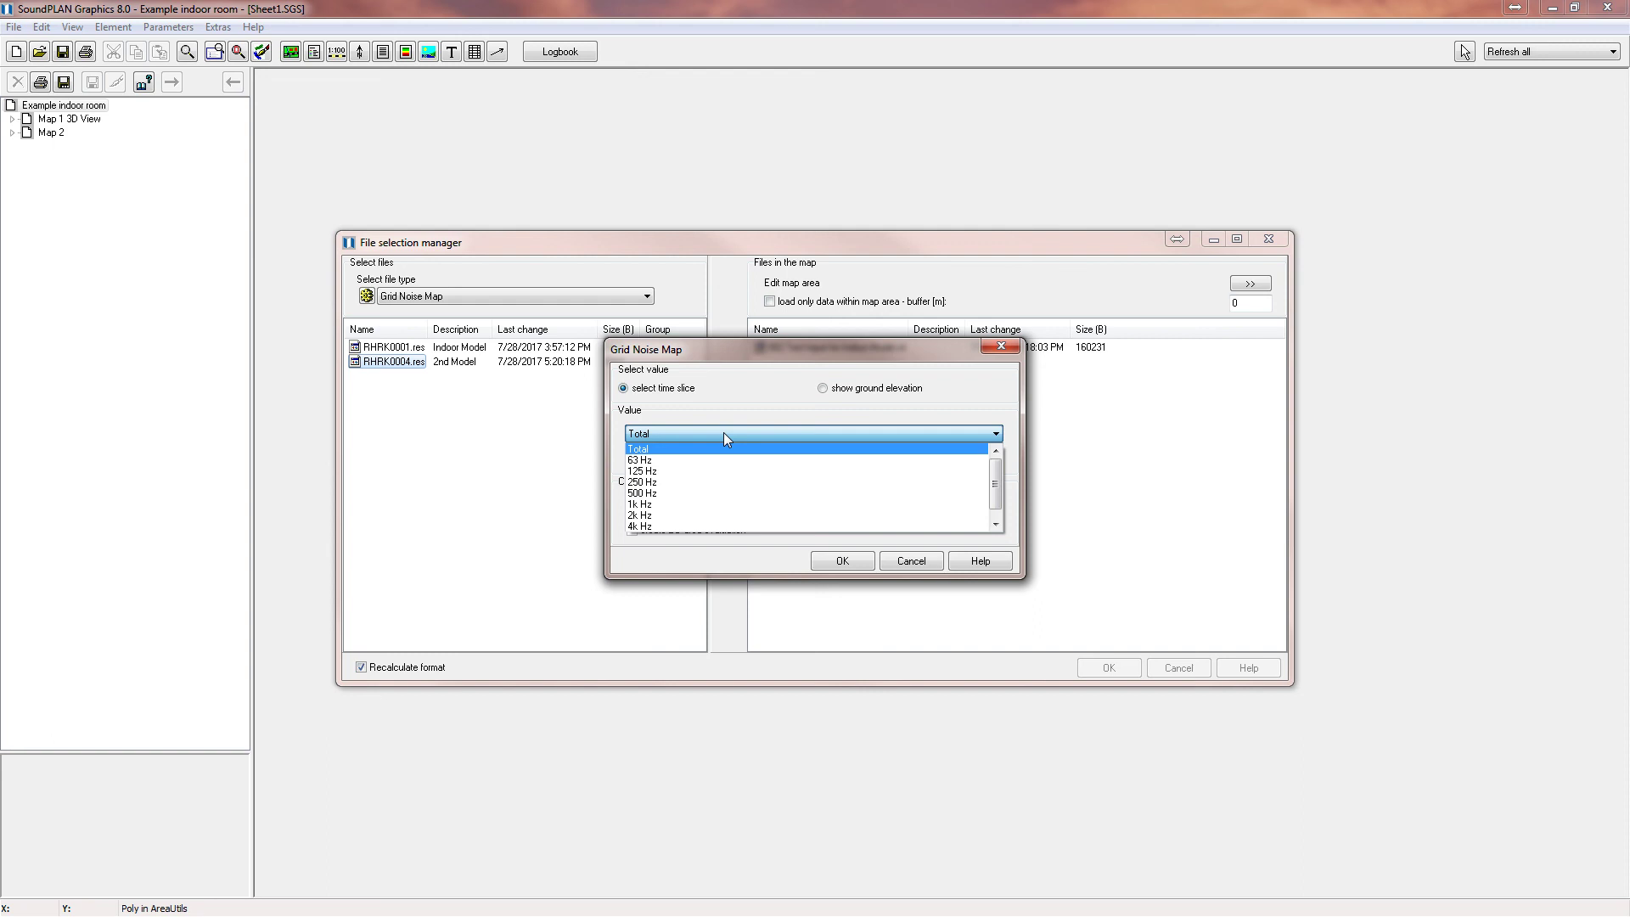
pyautogui.click(724, 447)
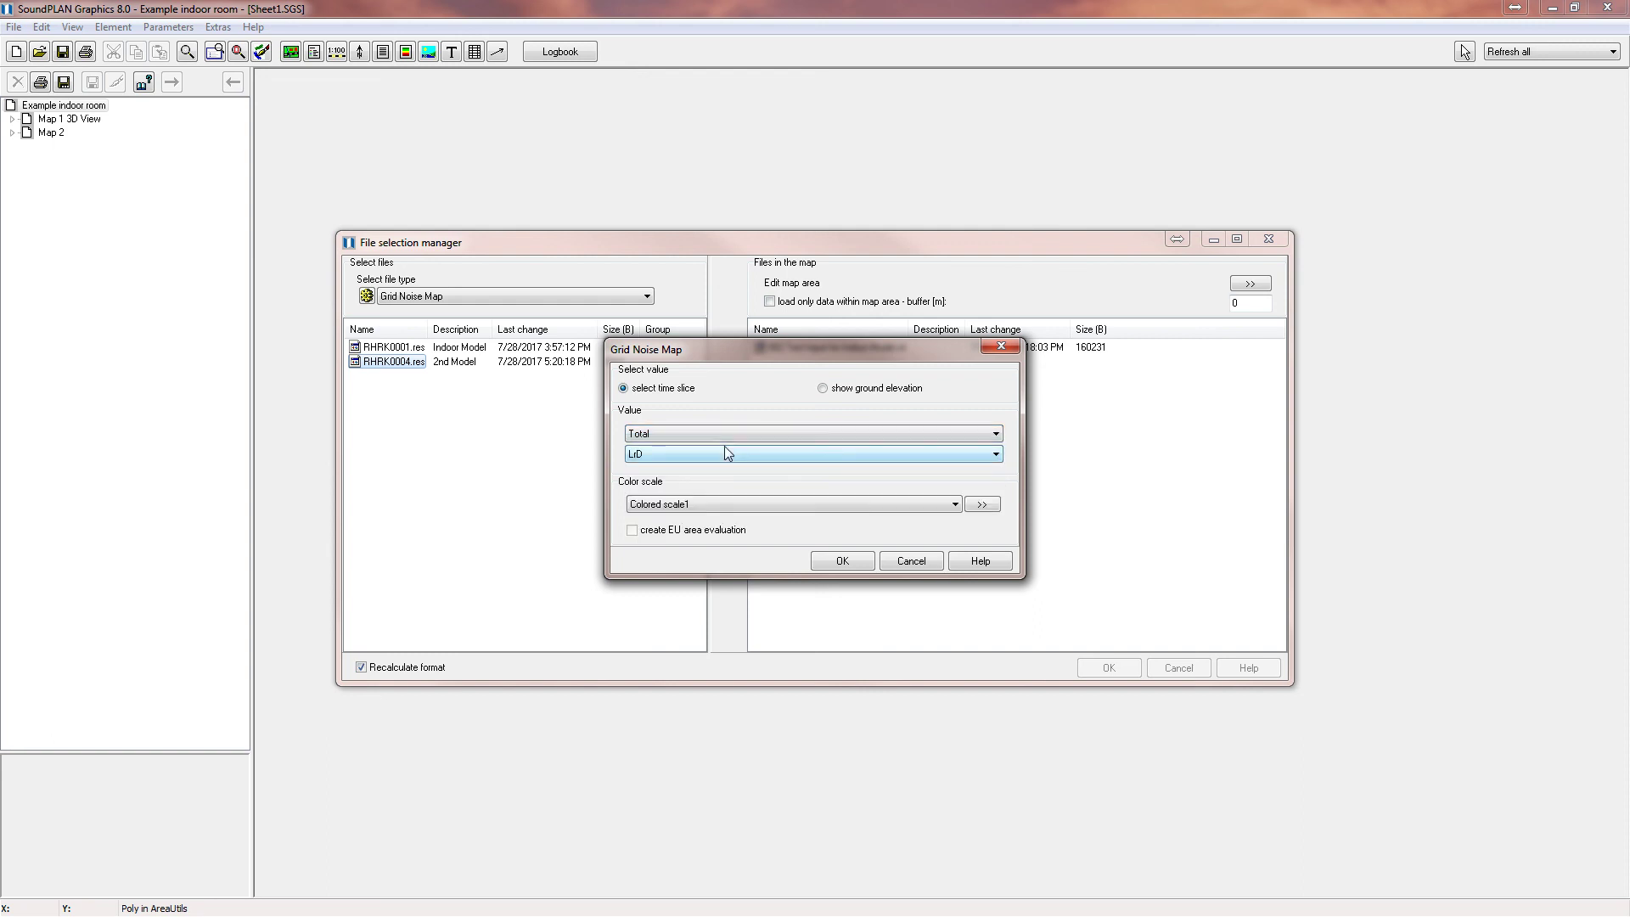
pyautogui.click(841, 562)
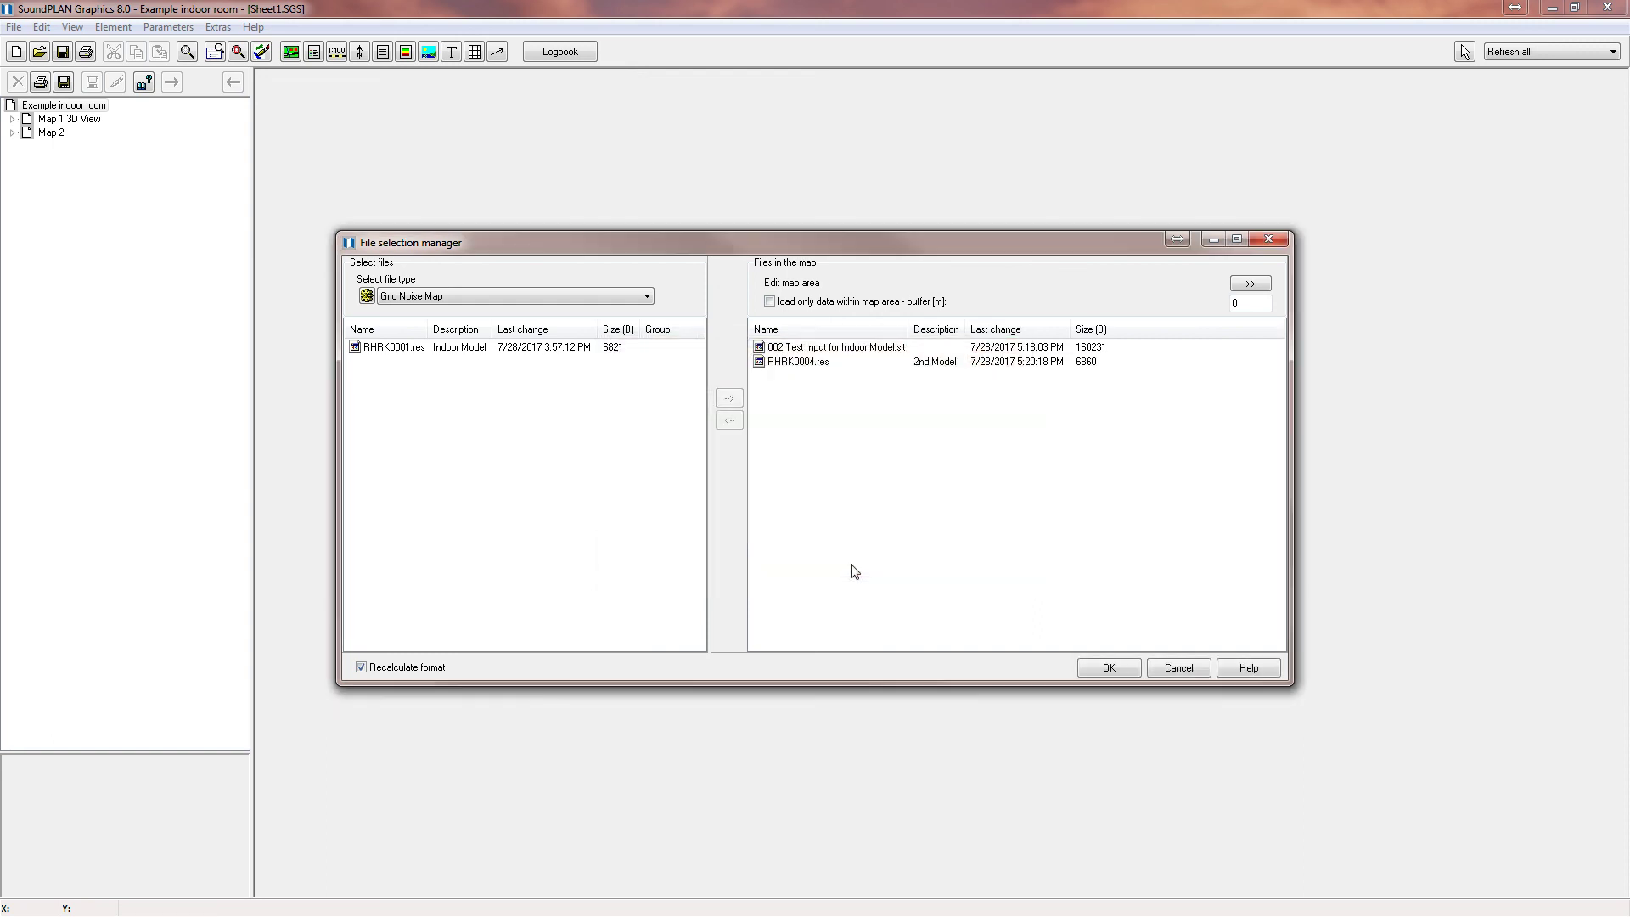
# Draw the loaded map and delete the Signs and symbols legend from the sheet.
pyautogui.click(1107, 667)
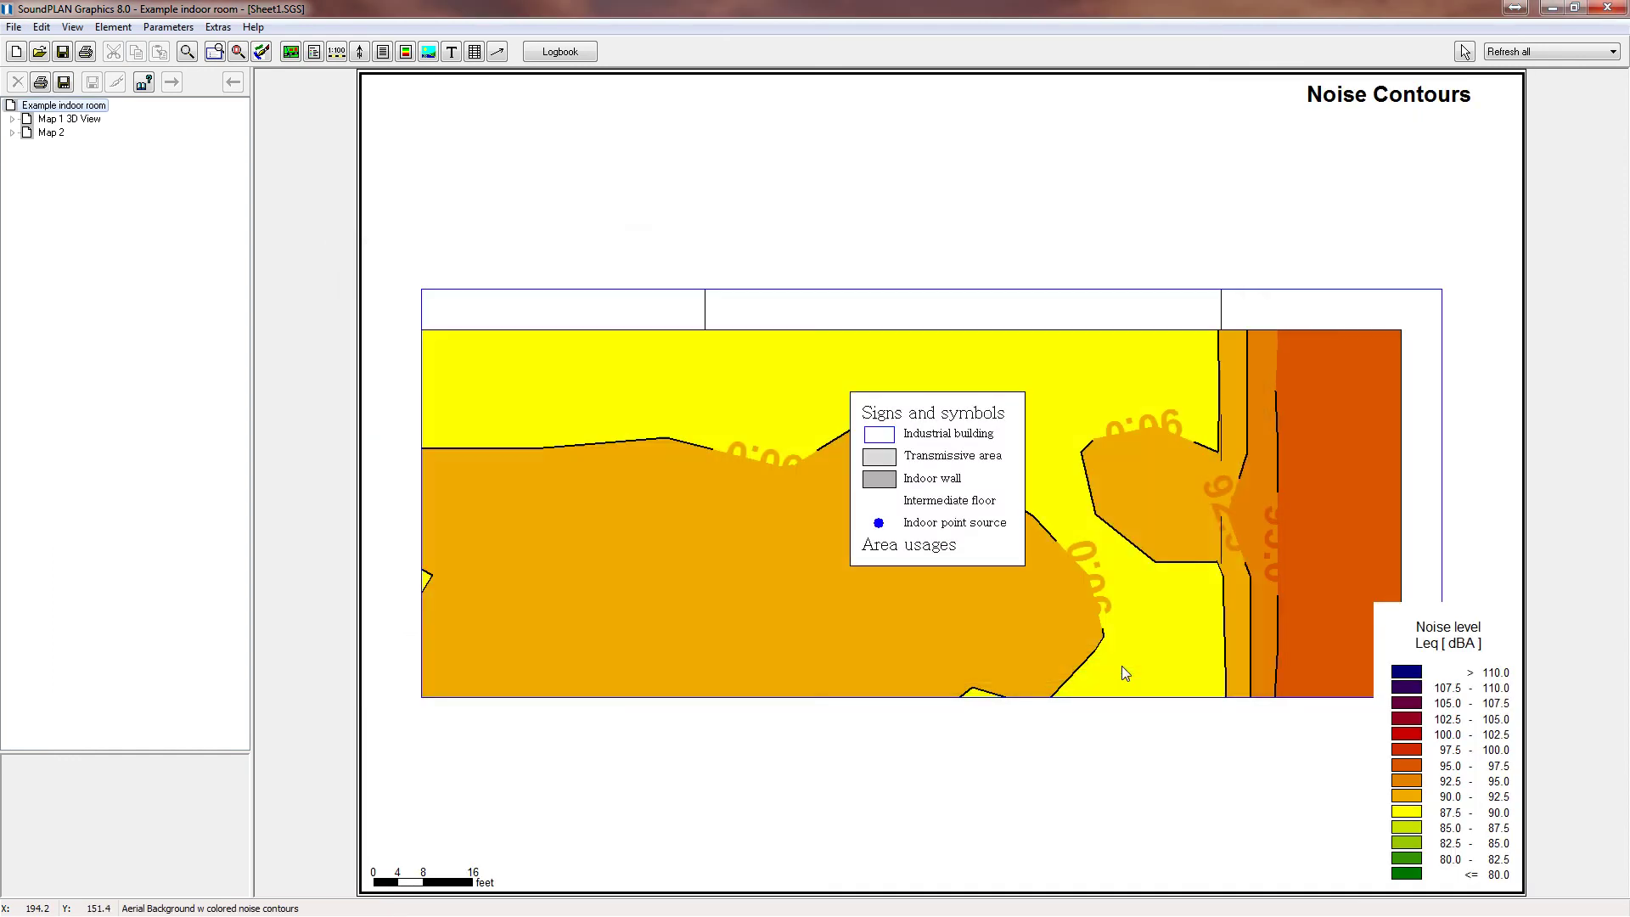
pyautogui.click(912, 472)
pyautogui.press('Delete')
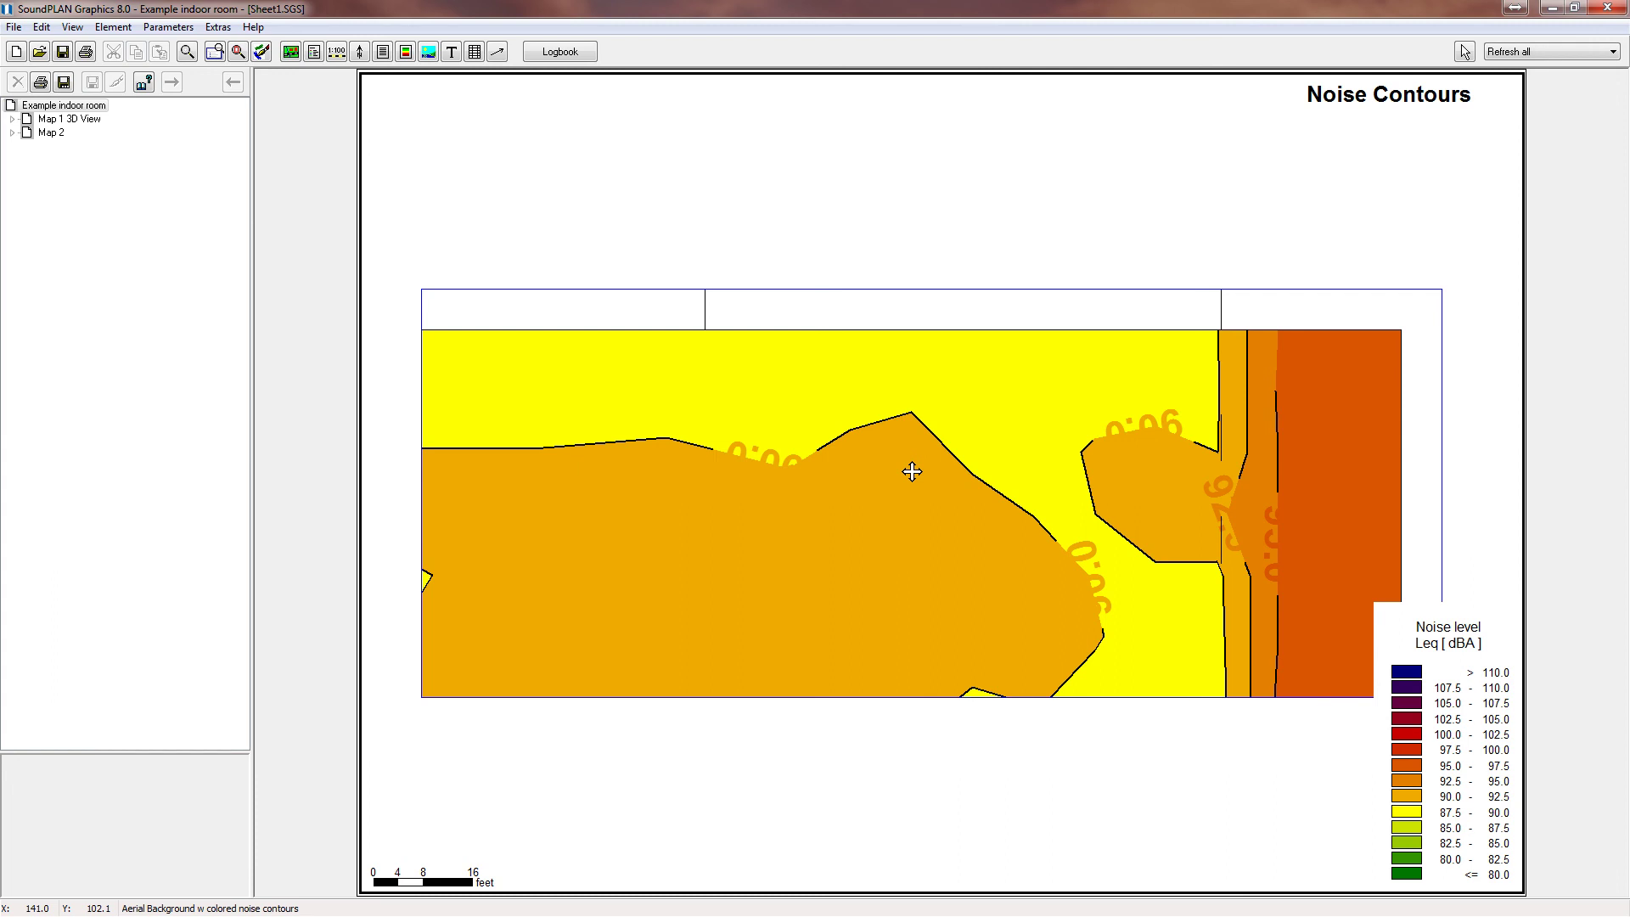
# Turn off the Main interval contour line labels, then open the map for editing.
pyautogui.rightClick(912, 471)
pyautogui.click(944, 500)
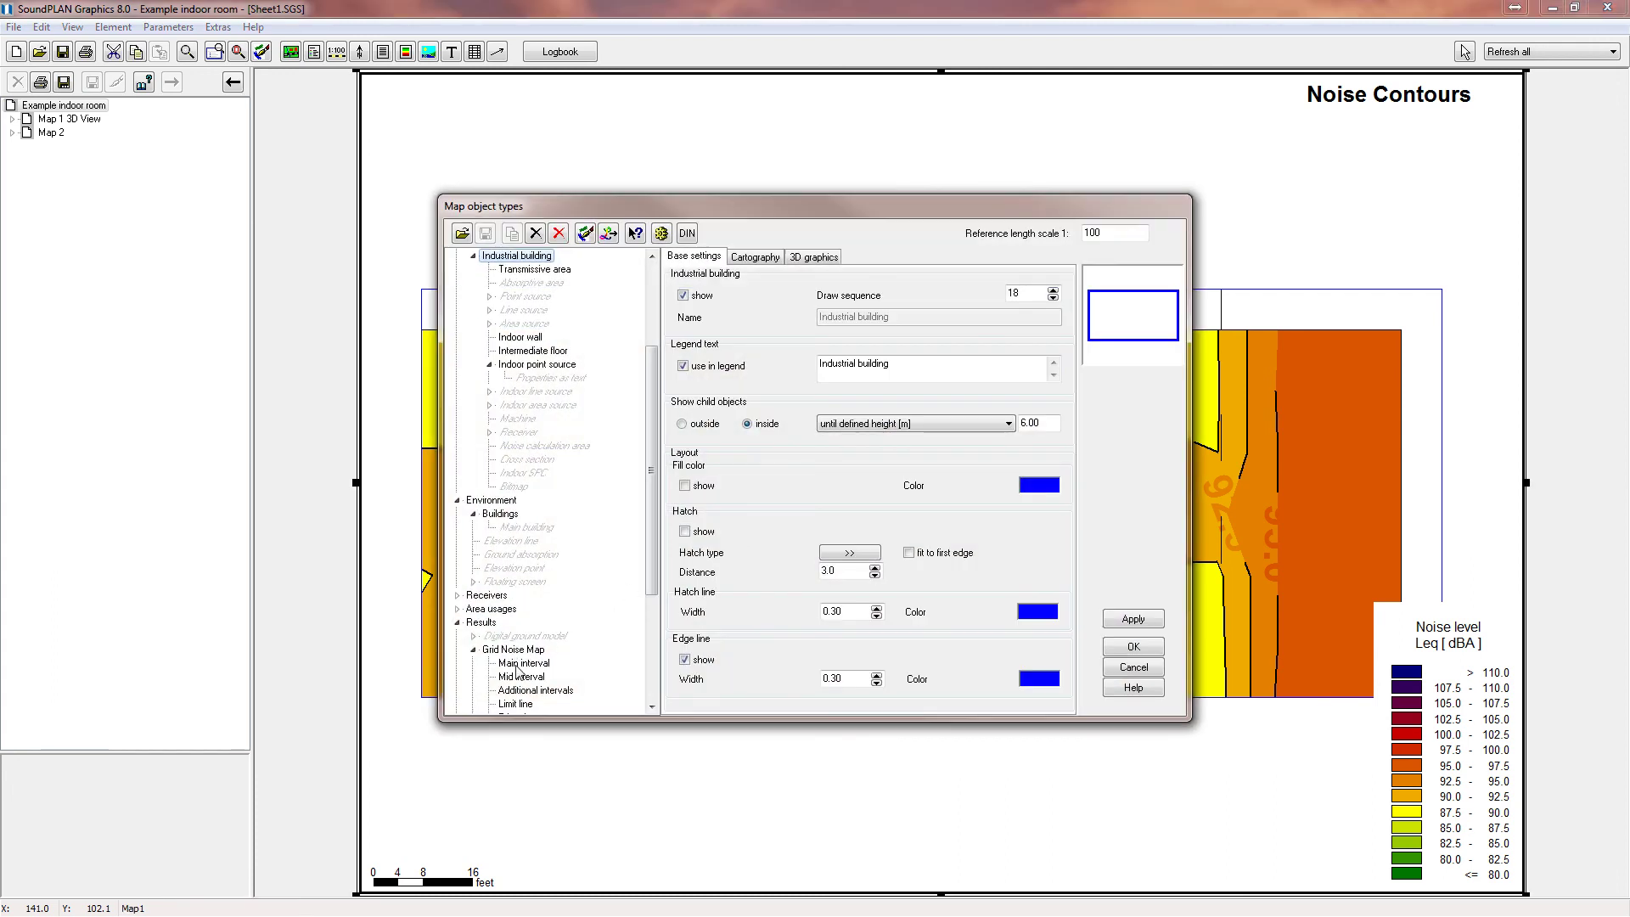
pyautogui.click(522, 664)
pyautogui.click(685, 484)
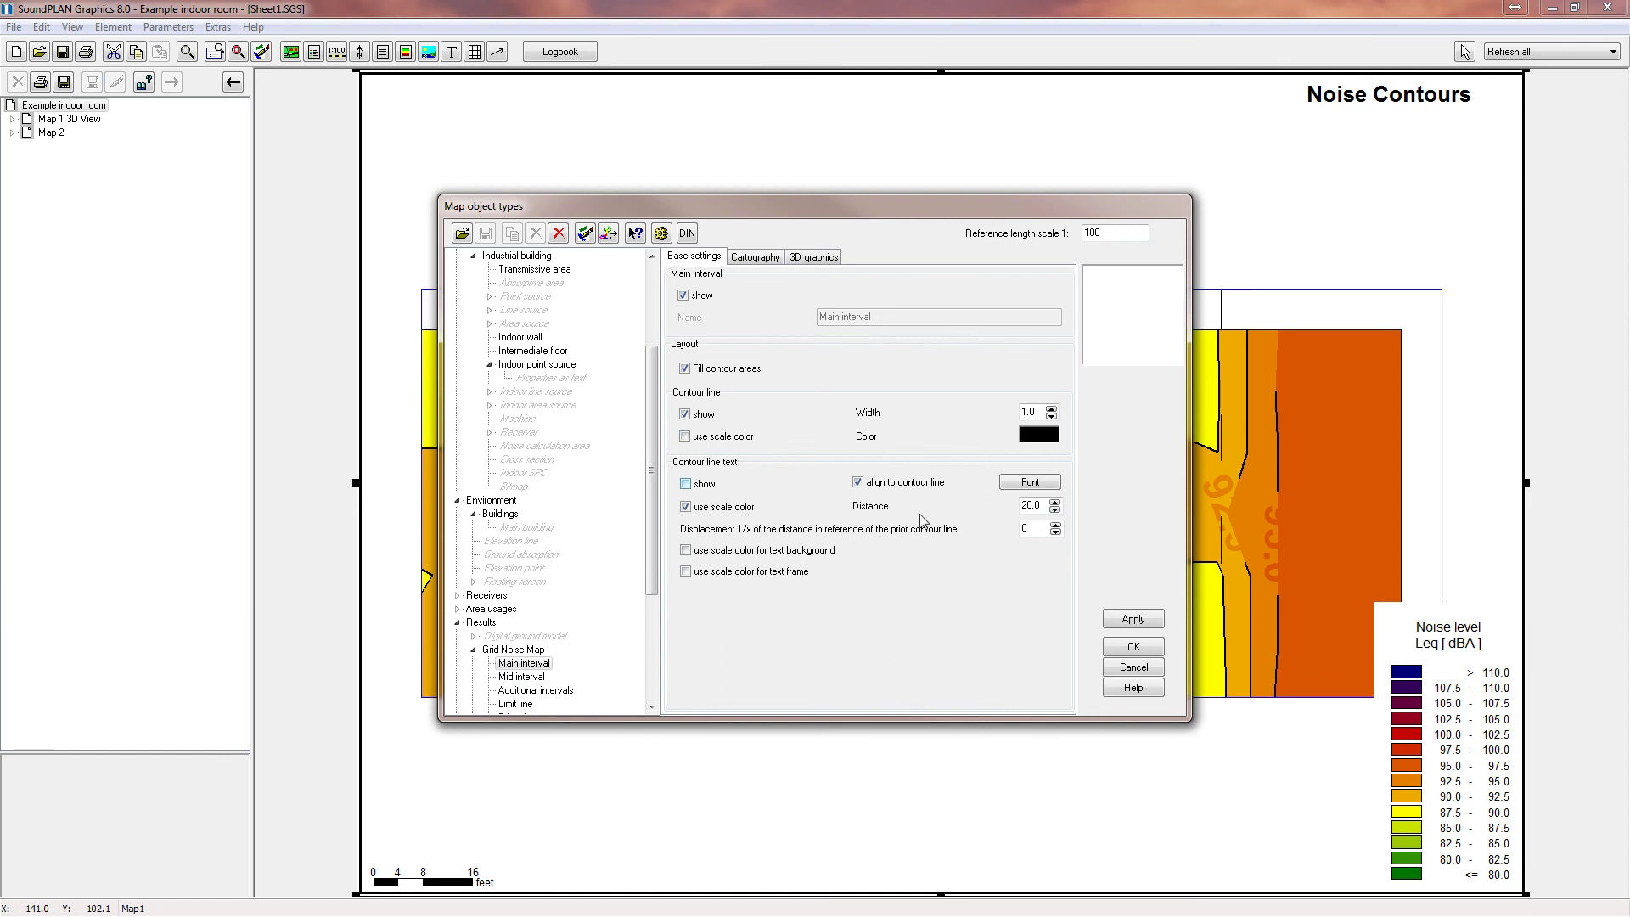
pyautogui.click(1133, 619)
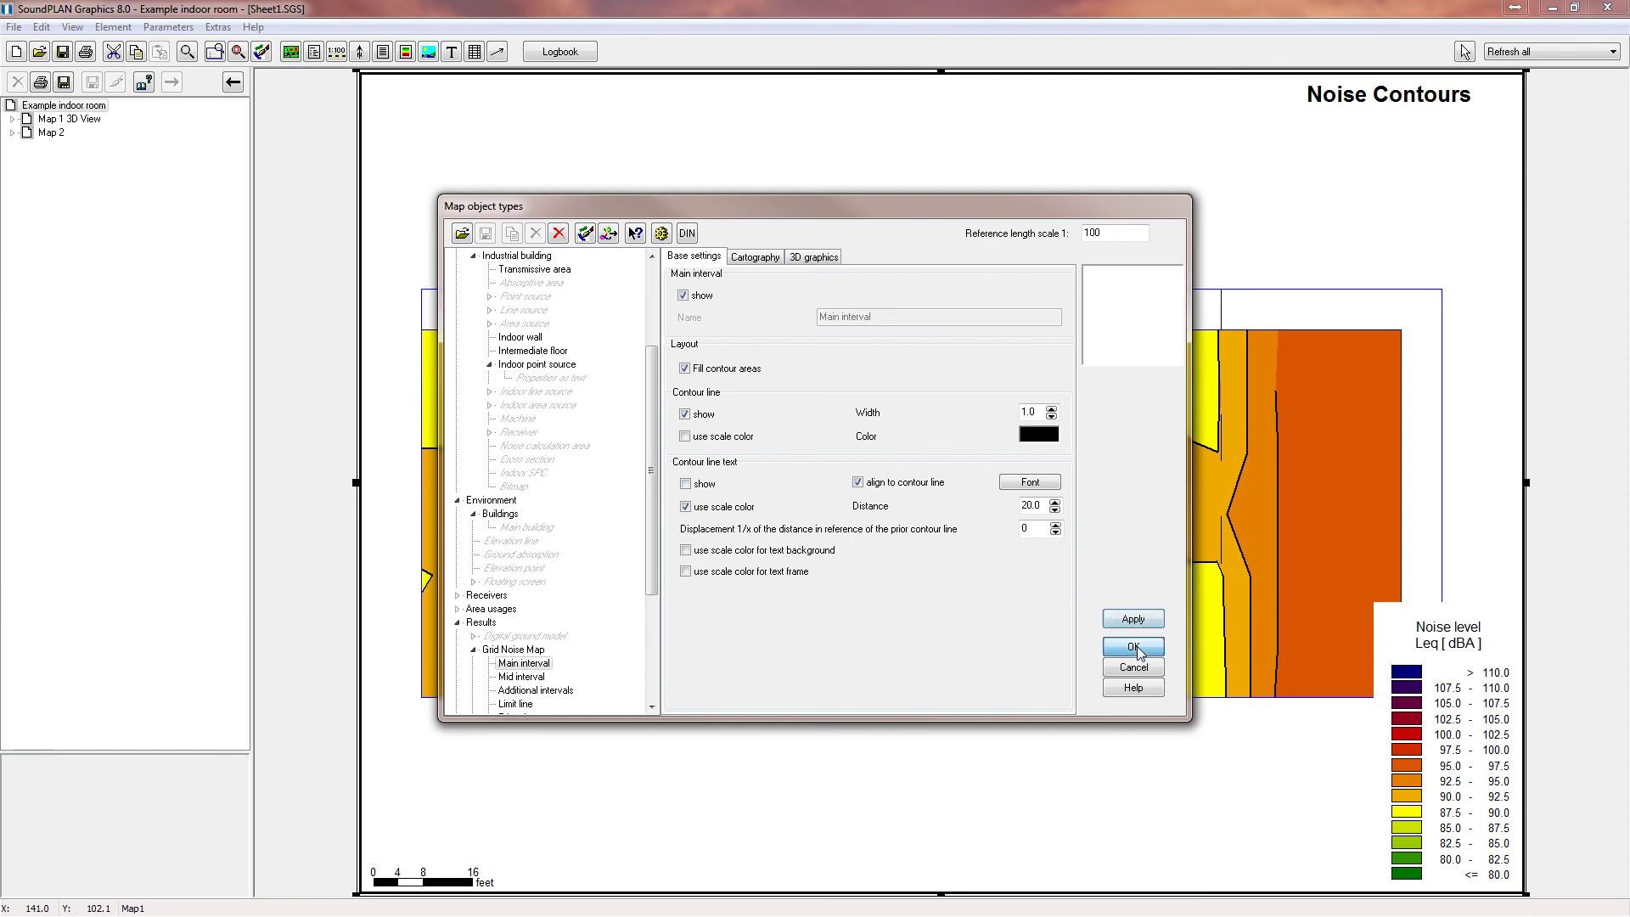
pyautogui.click(1133, 648)
pyautogui.doubleClick(896, 433)
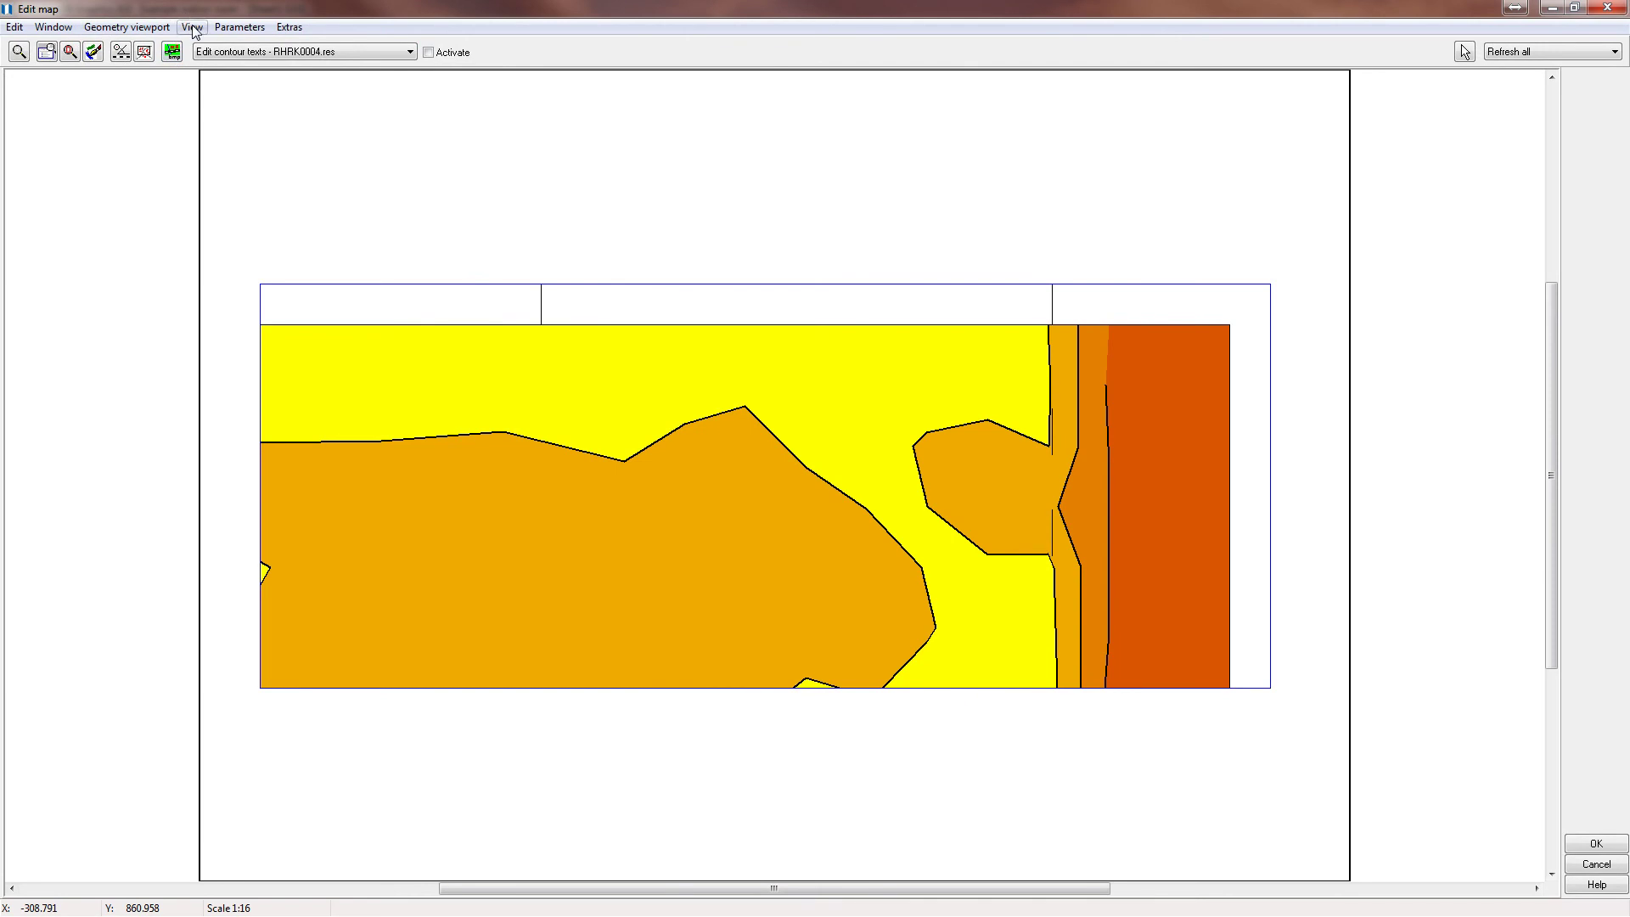
# Switch the map to a 3D model view, orbit to an oblique overhead angle, and accept it.
pyautogui.click(191, 26)
pyautogui.click(217, 82)
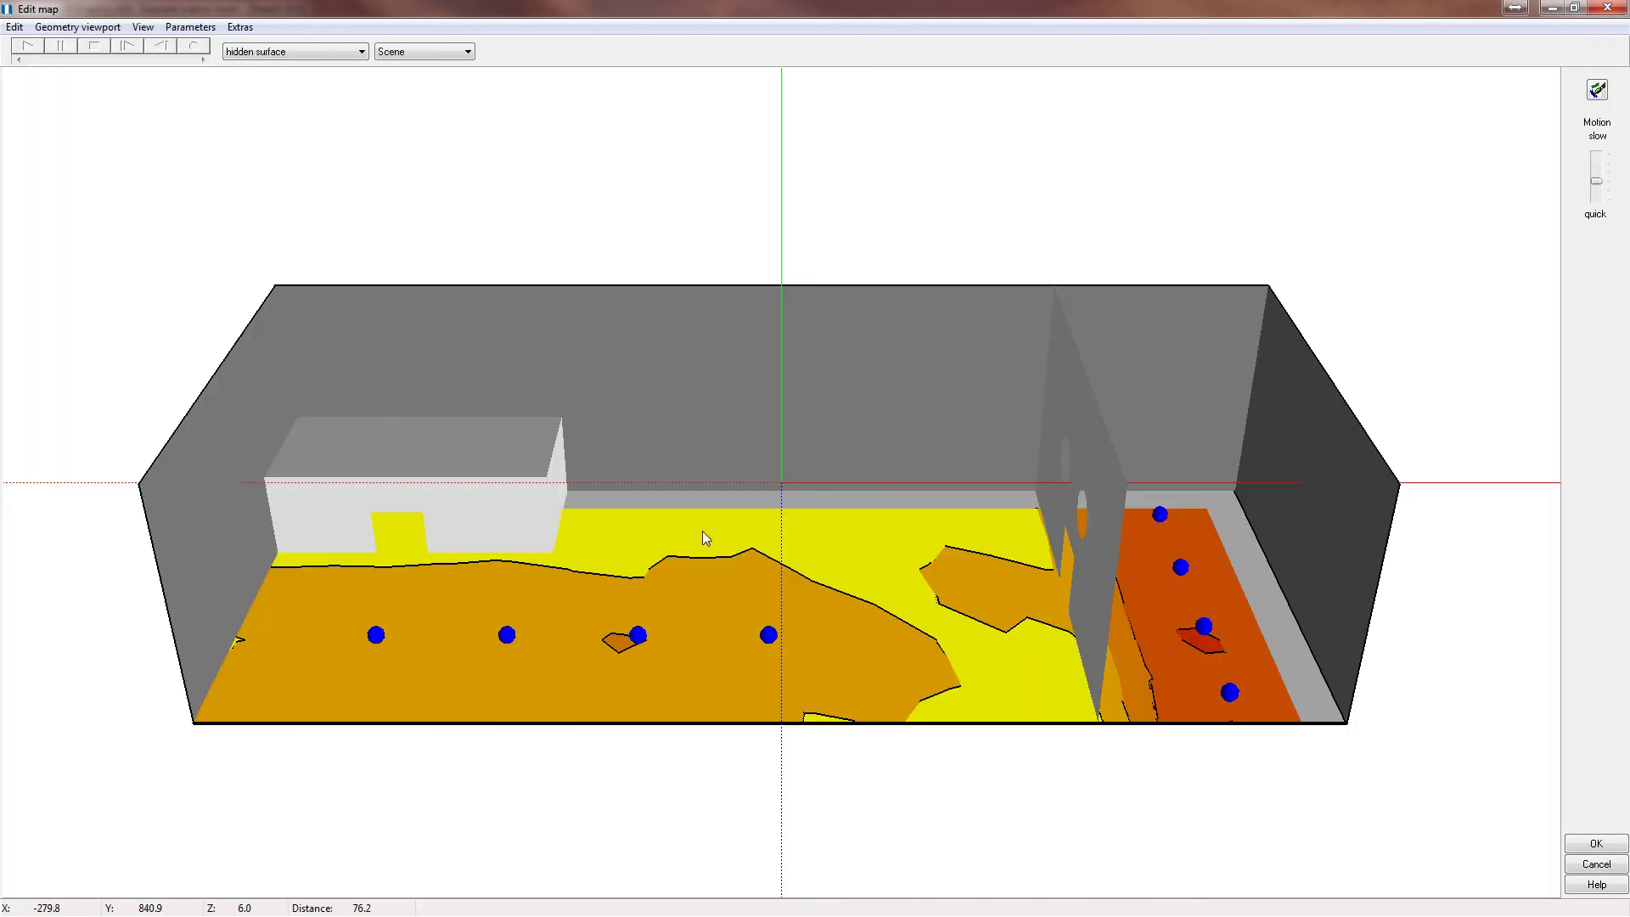
pyautogui.moveTo(702, 538); pyautogui.dragTo(613, 532)
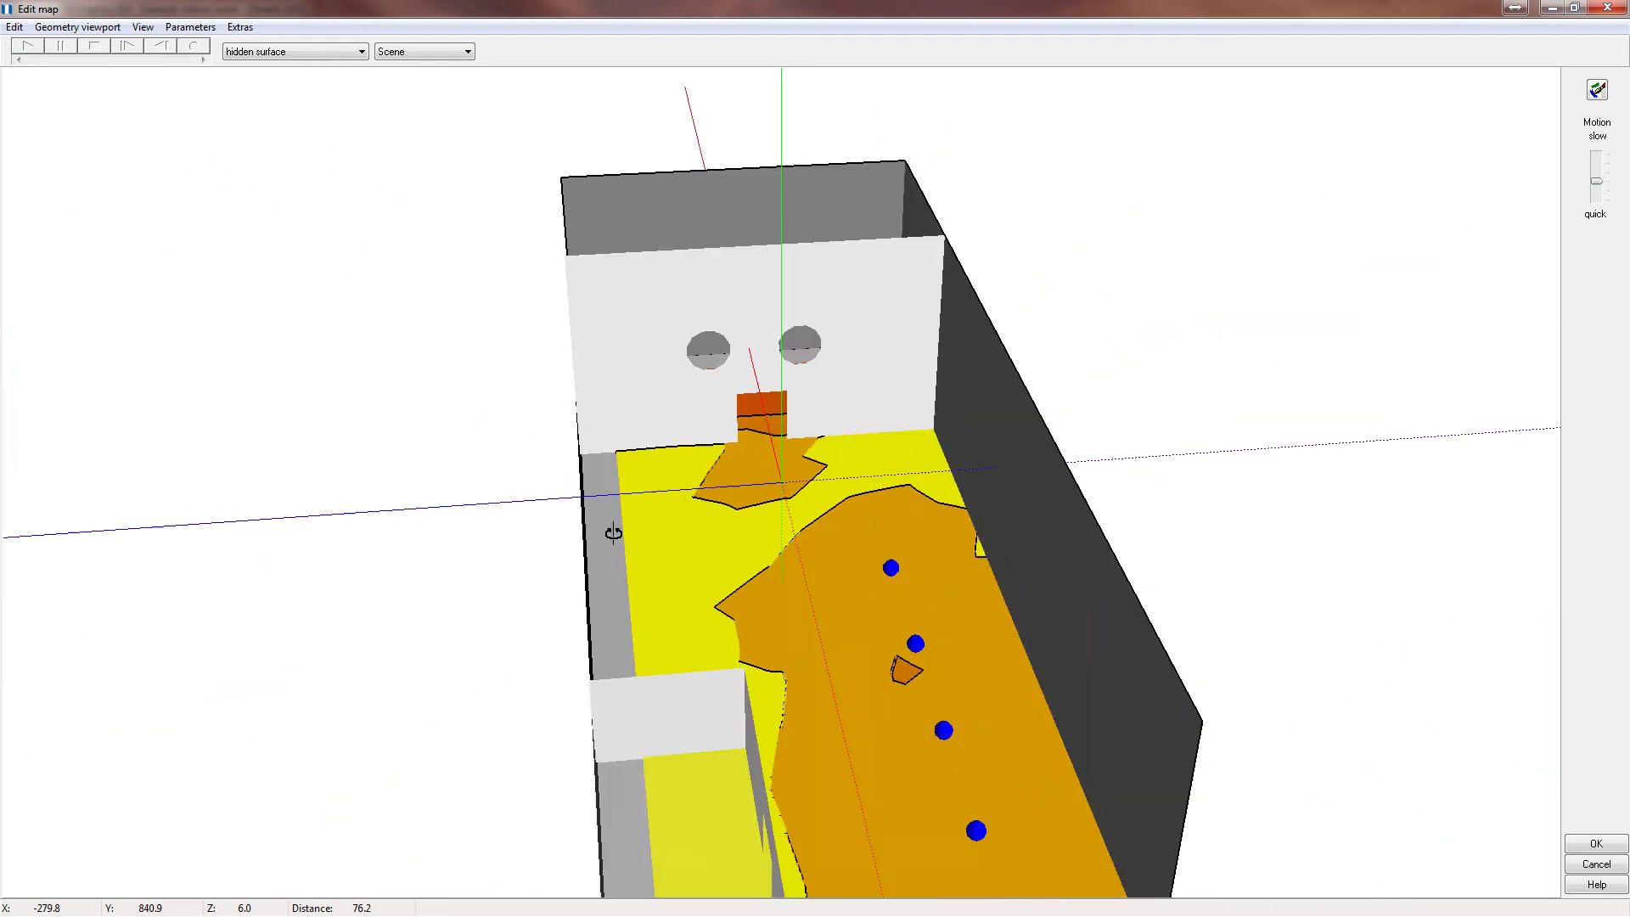
pyautogui.moveTo(612, 533); pyautogui.dragTo(466, 535)
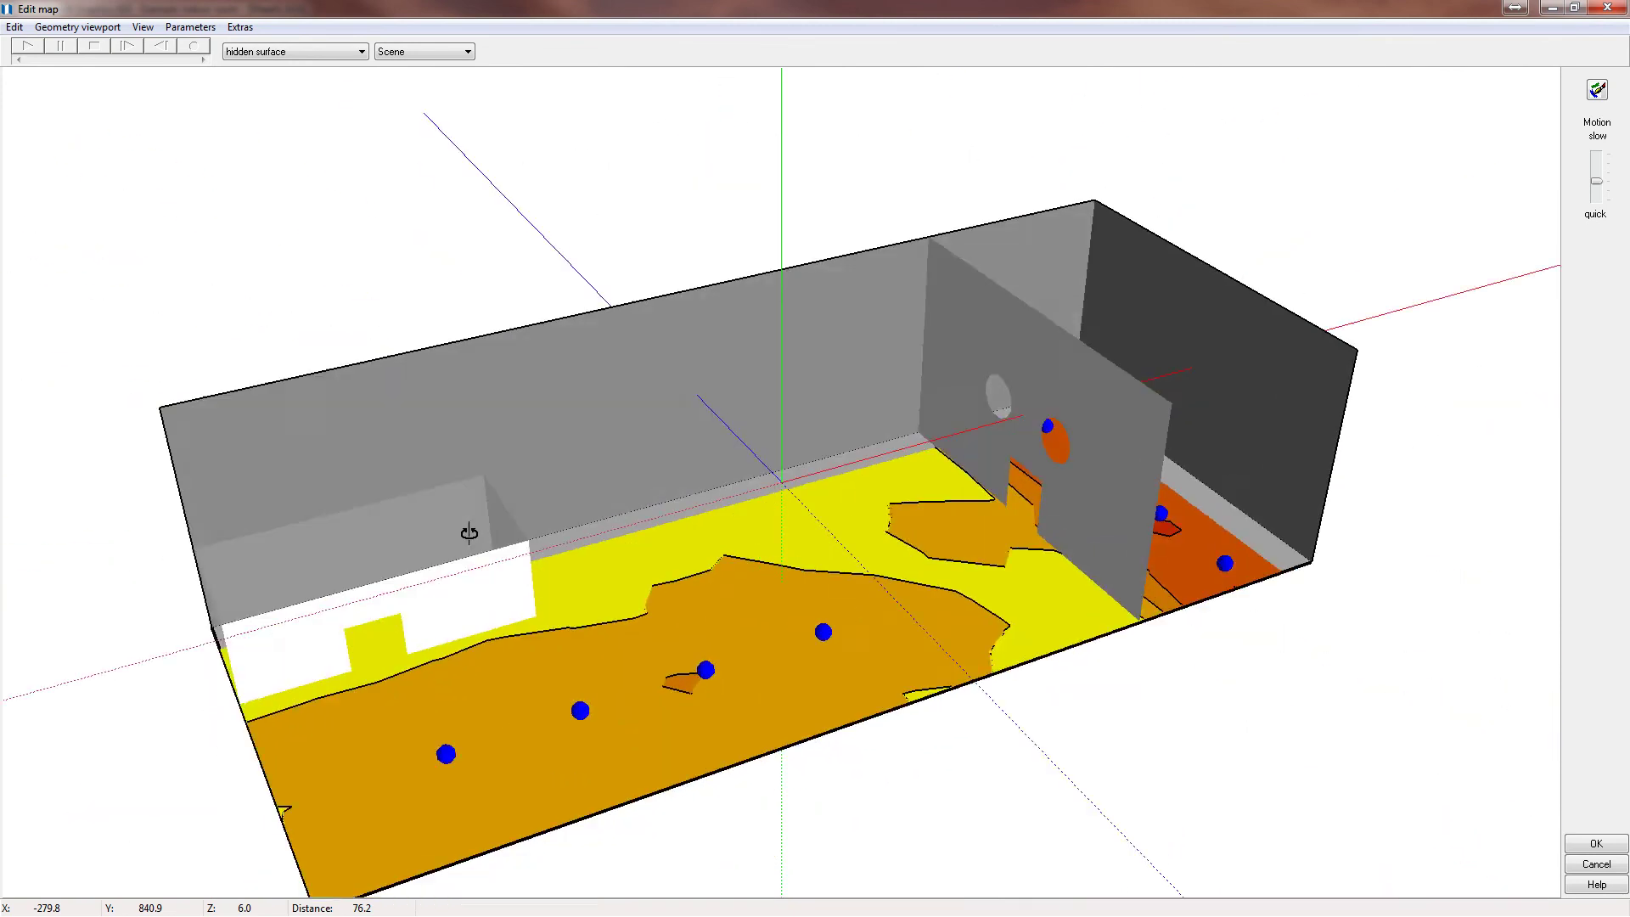
pyautogui.moveTo(382, 628)
pyautogui.mouseDown()
pyautogui.moveTo(394, 659)
pyautogui.moveTo(383, 629)
pyautogui.mouseUp()
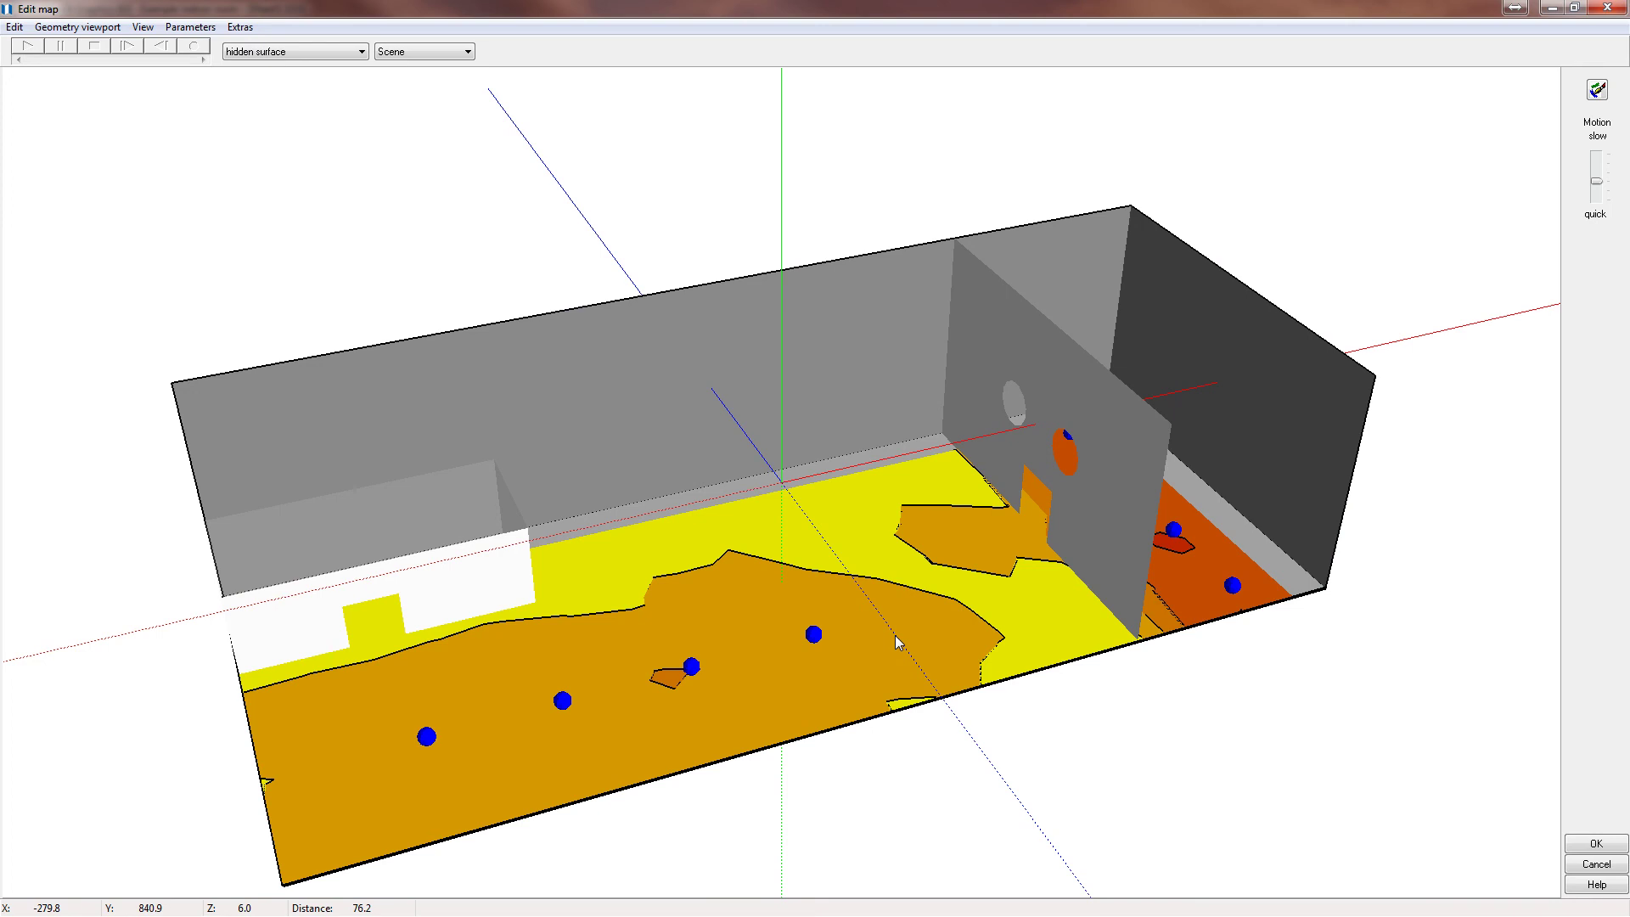
pyautogui.click(1601, 846)
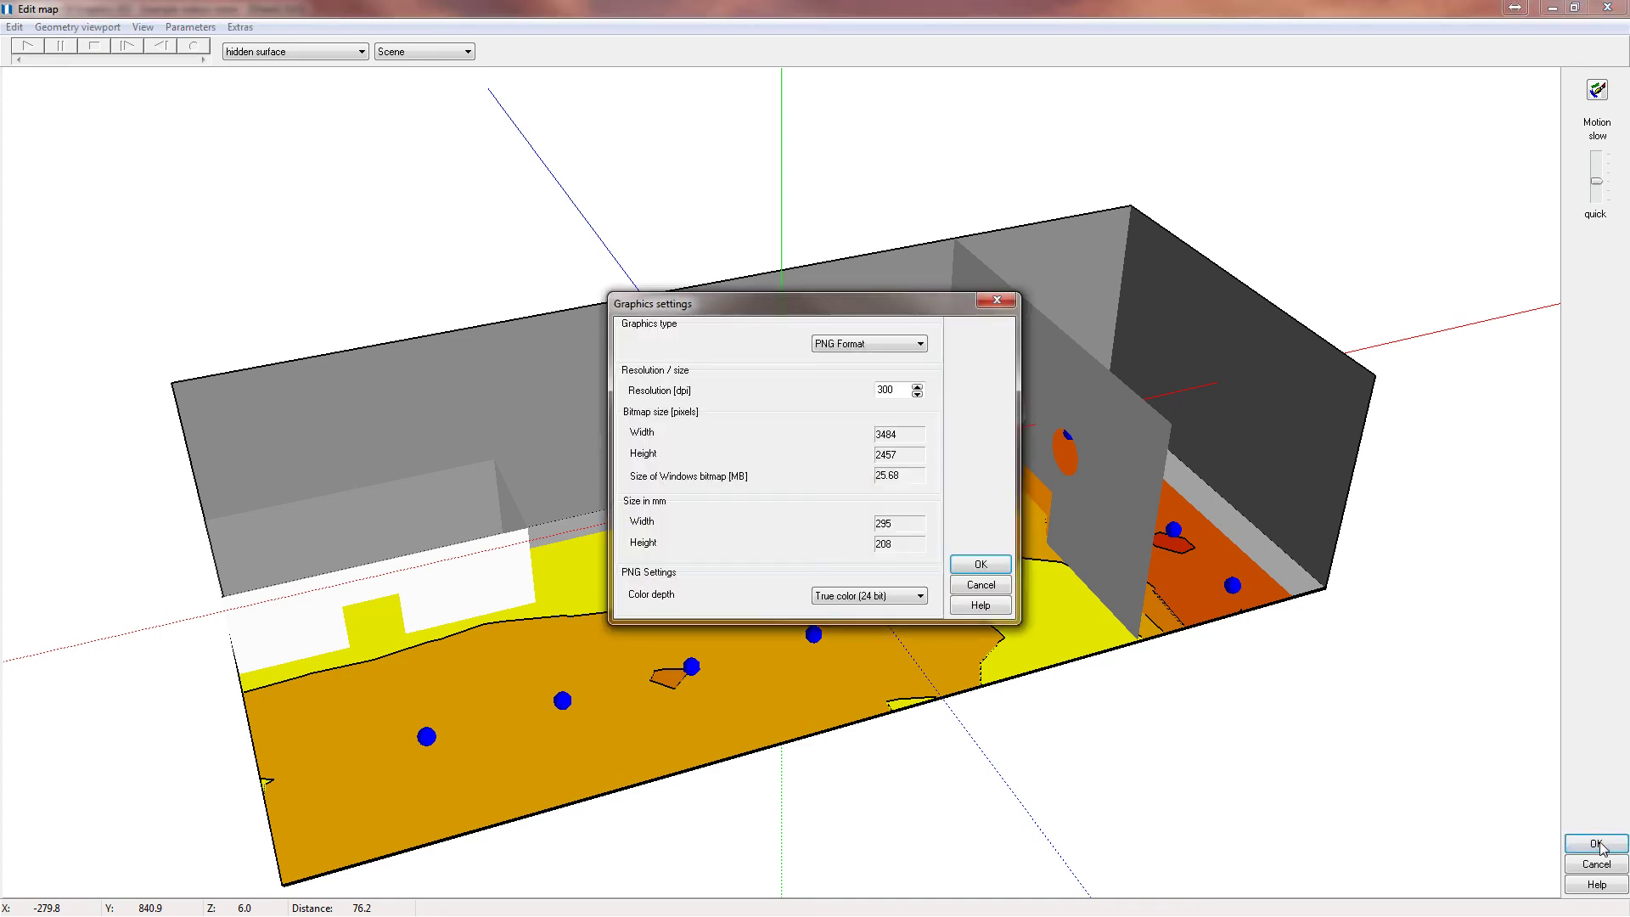
pyautogui.click(980, 566)
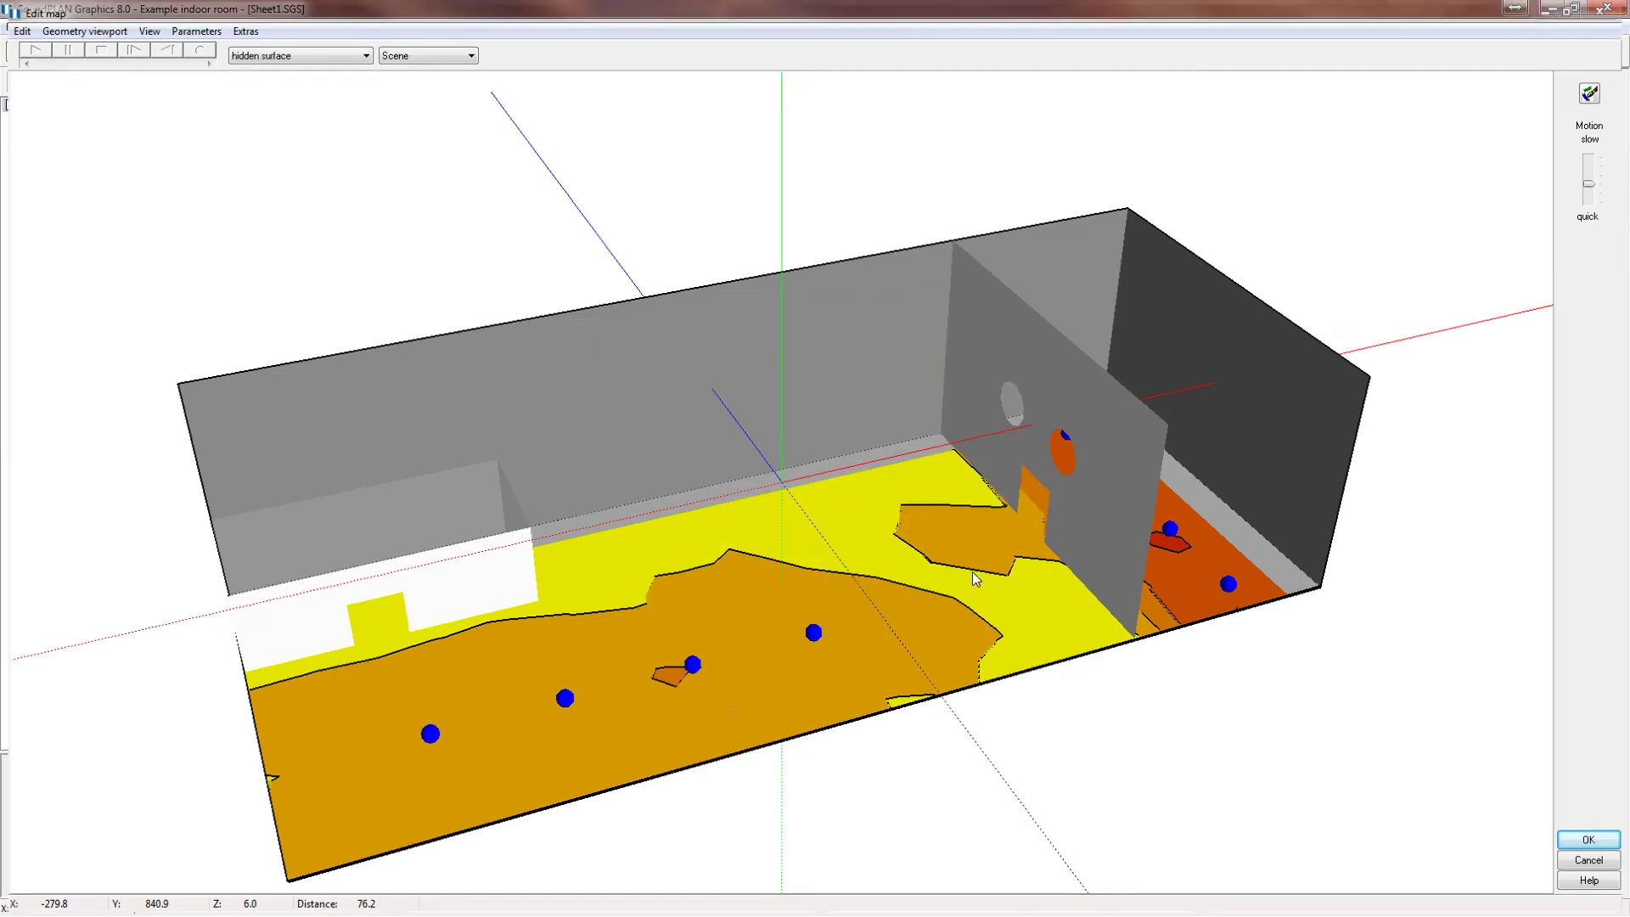
pyautogui.press('Return')
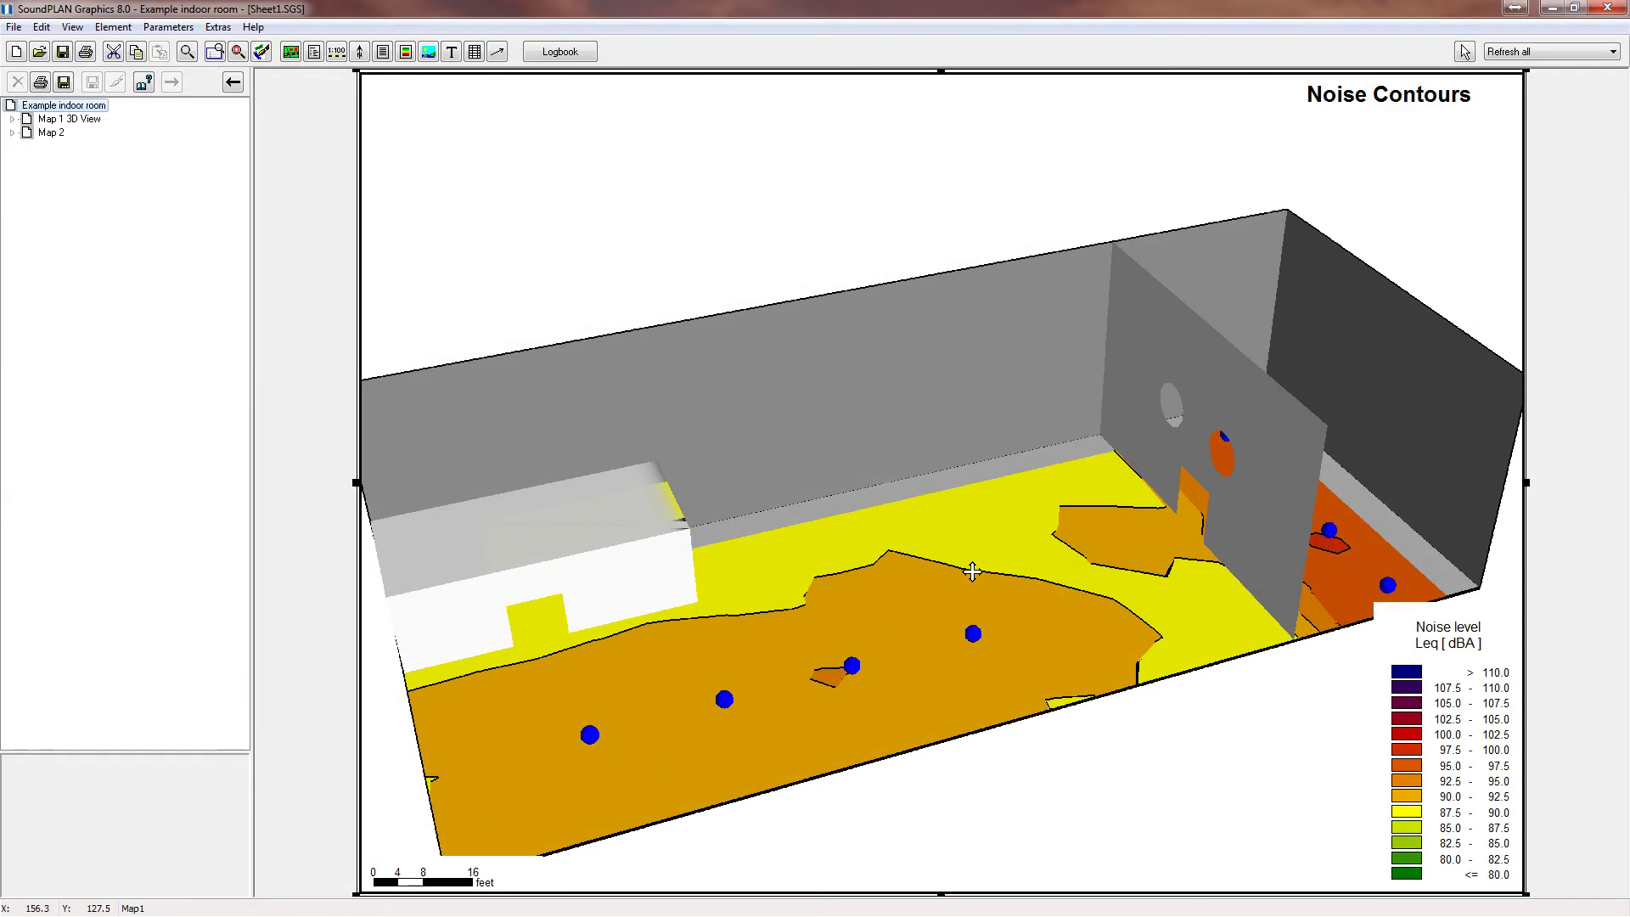